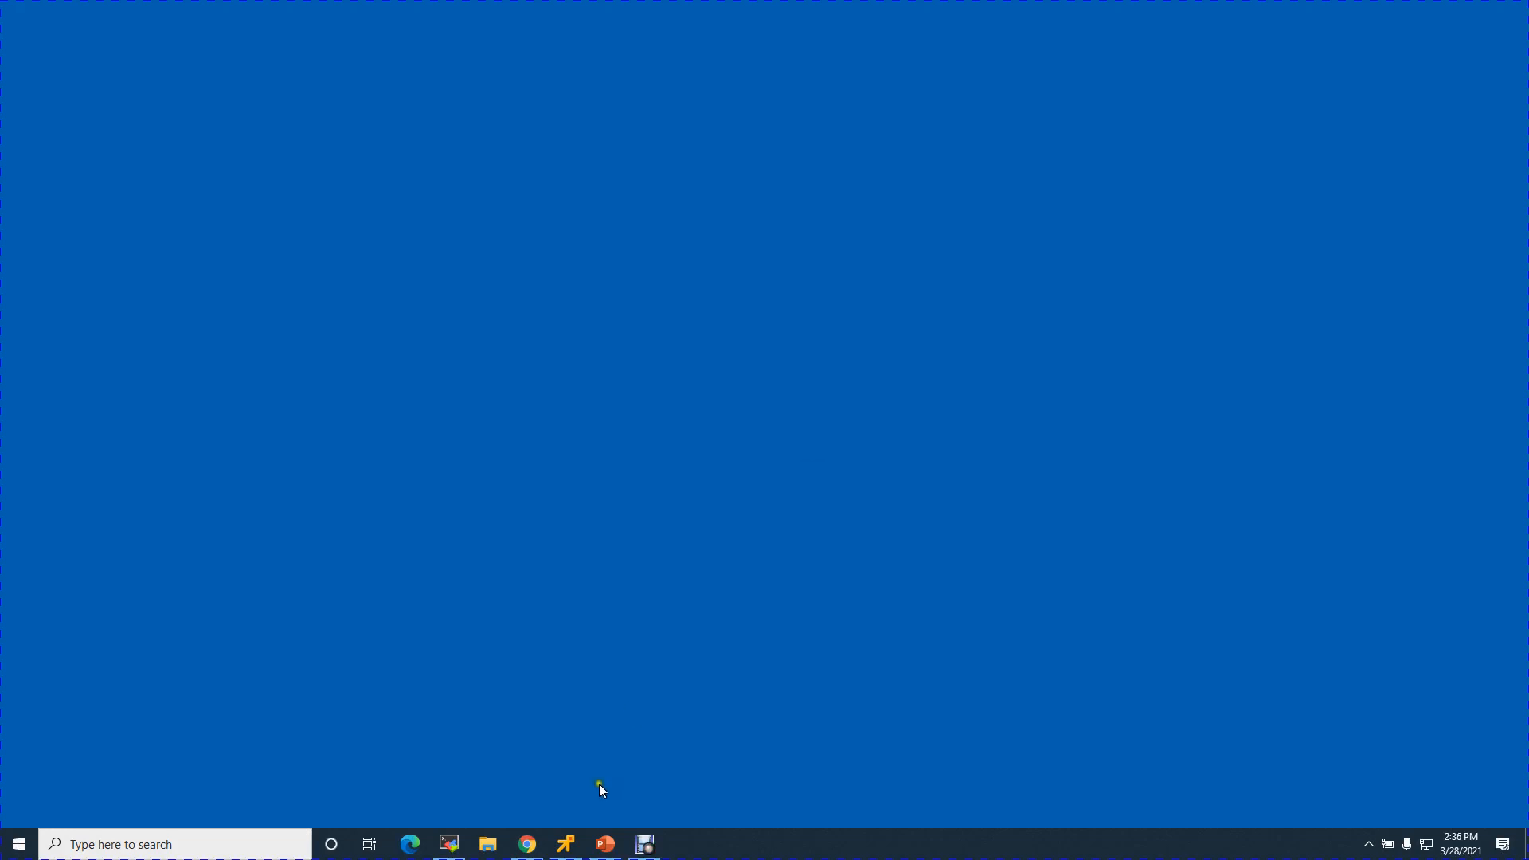
- Bring the Lab ppt presentation forward on slide 14, the NSX-T 3.1 Lab Design diagram
click(605, 846)
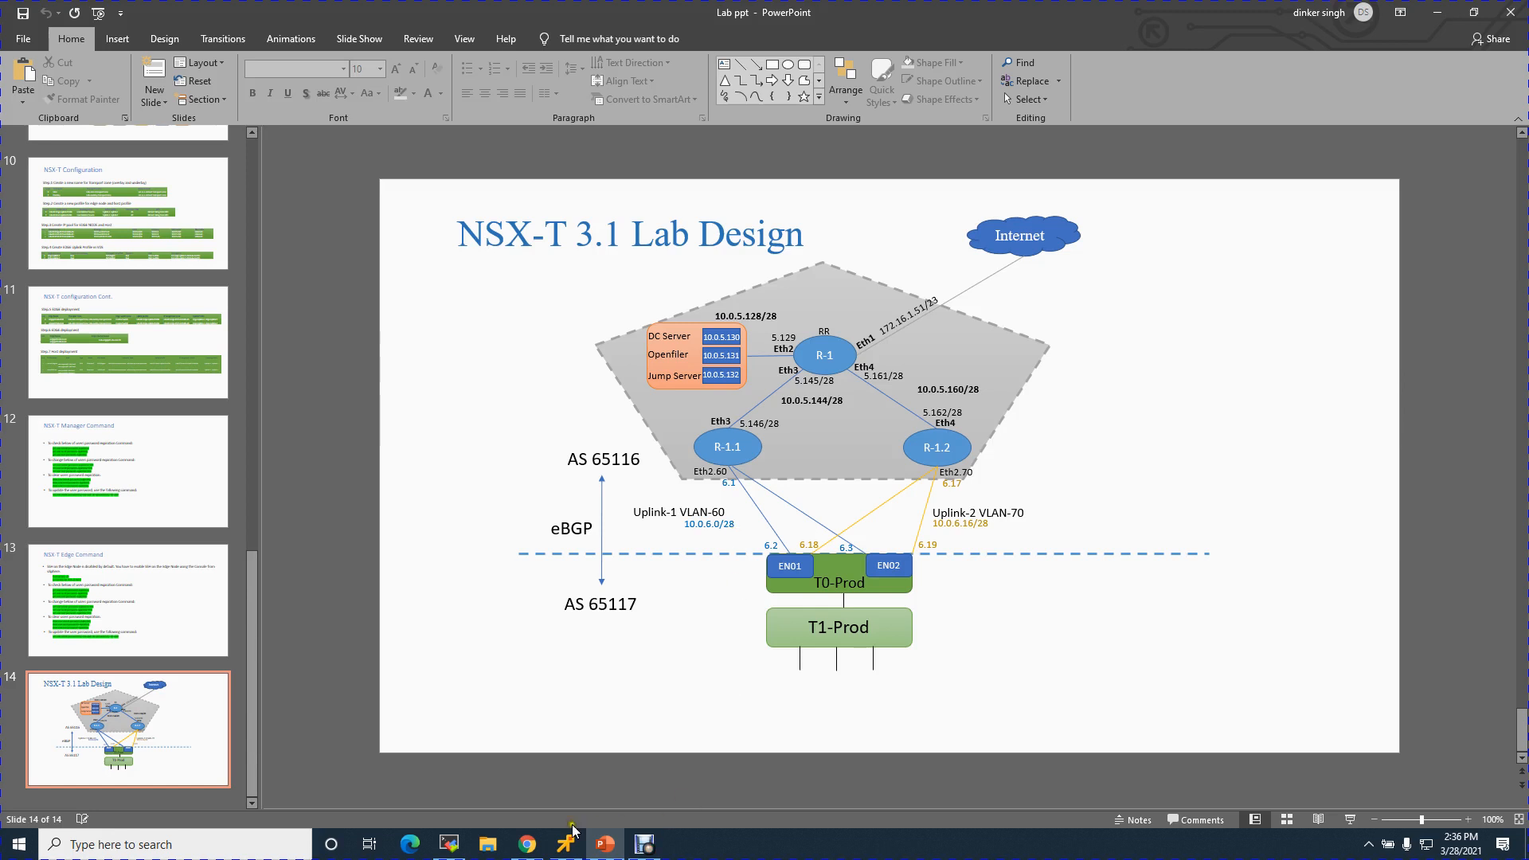
- Run show interfaces on R-1.1 and highlight its eth2.60 uplink address 10.0.6.1/28
click(448, 845)
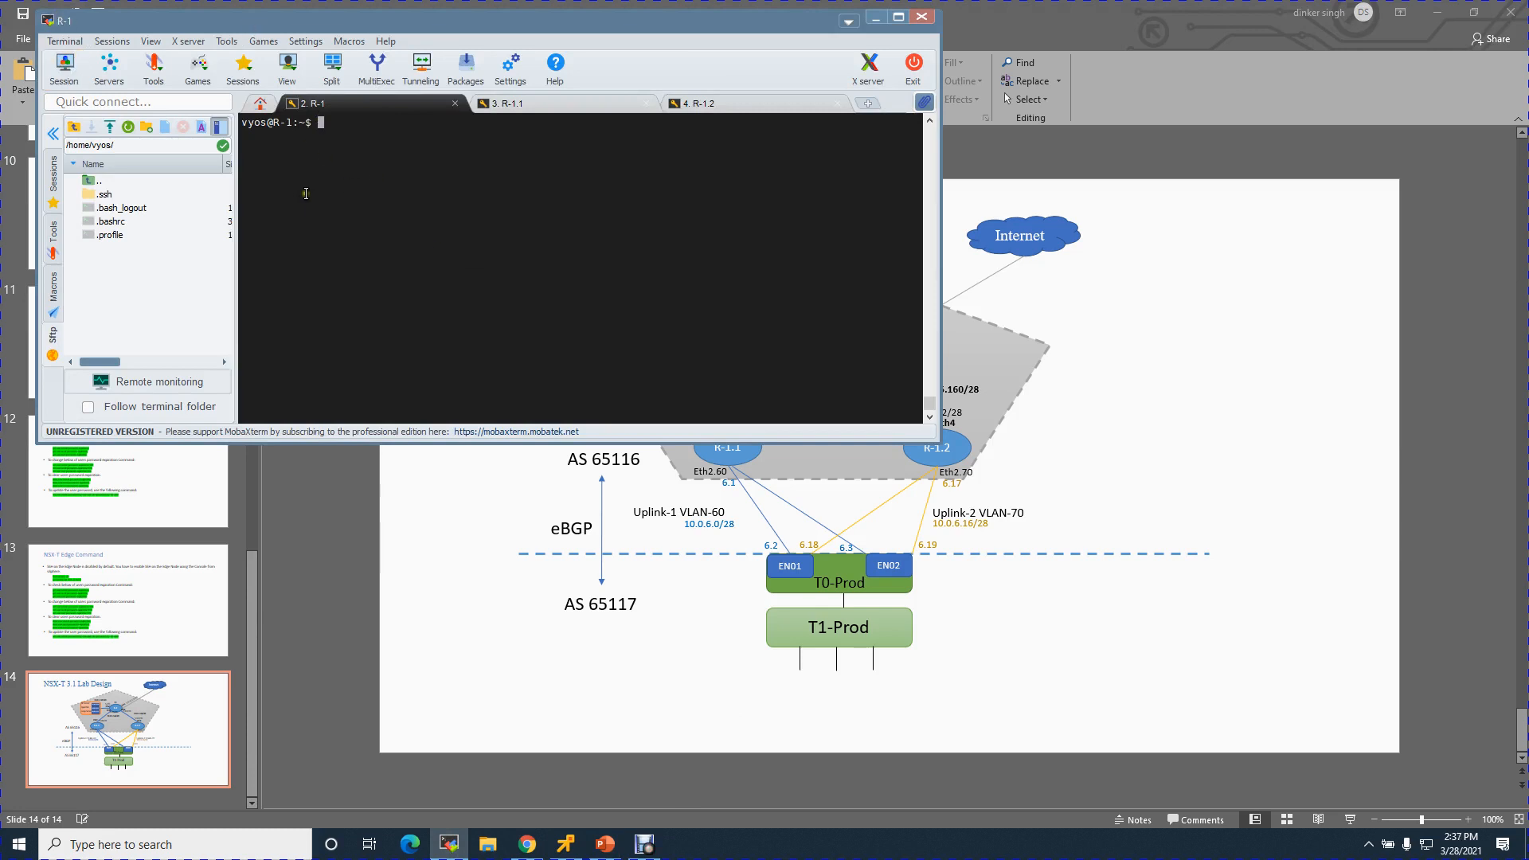
click(535, 102)
key(Return)
key(Return)
text(show interfaces)
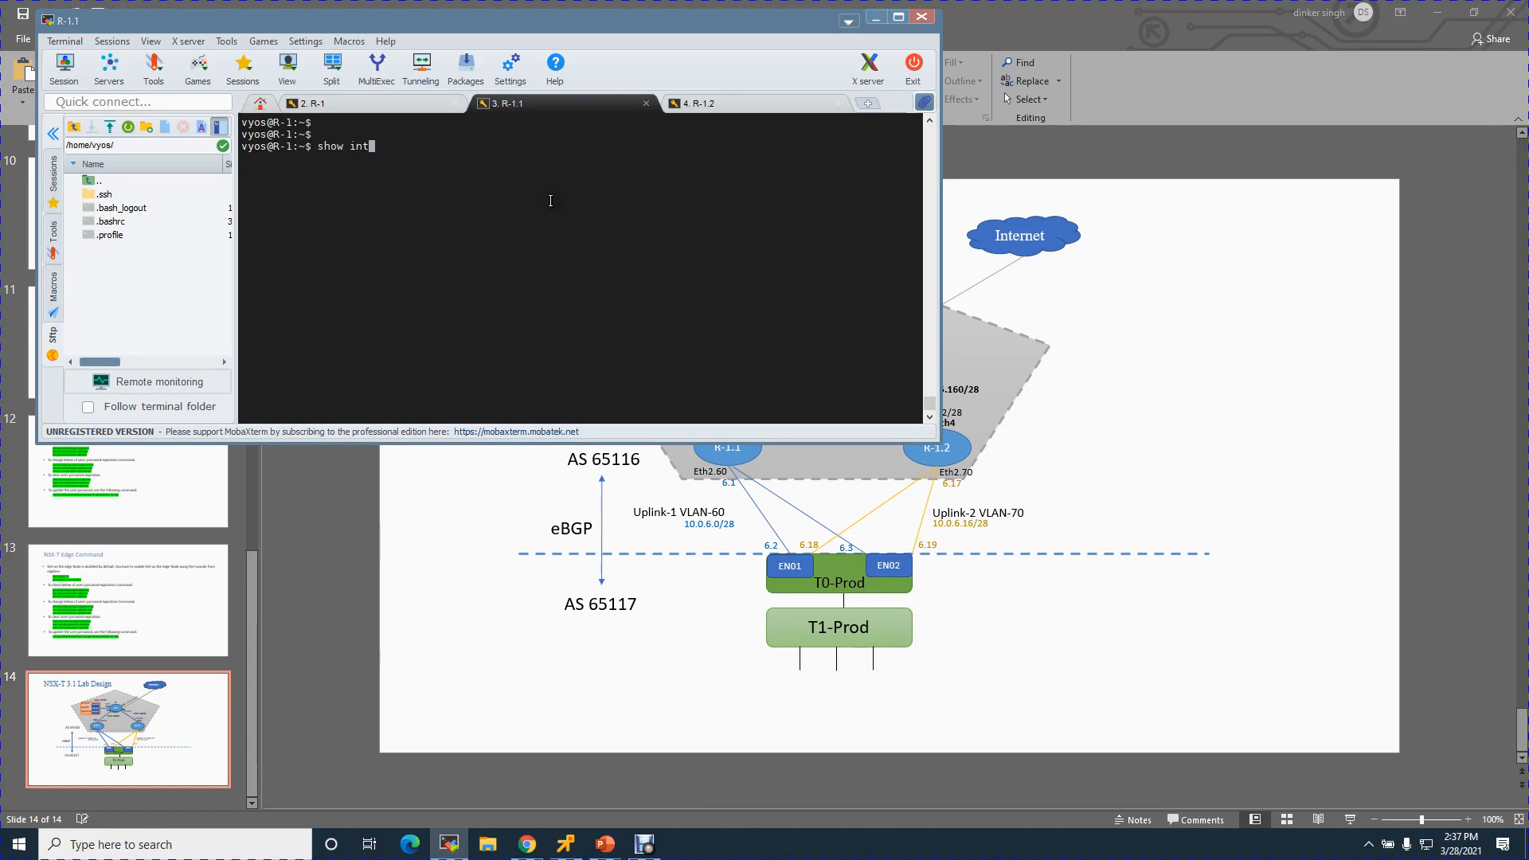
key(Return)
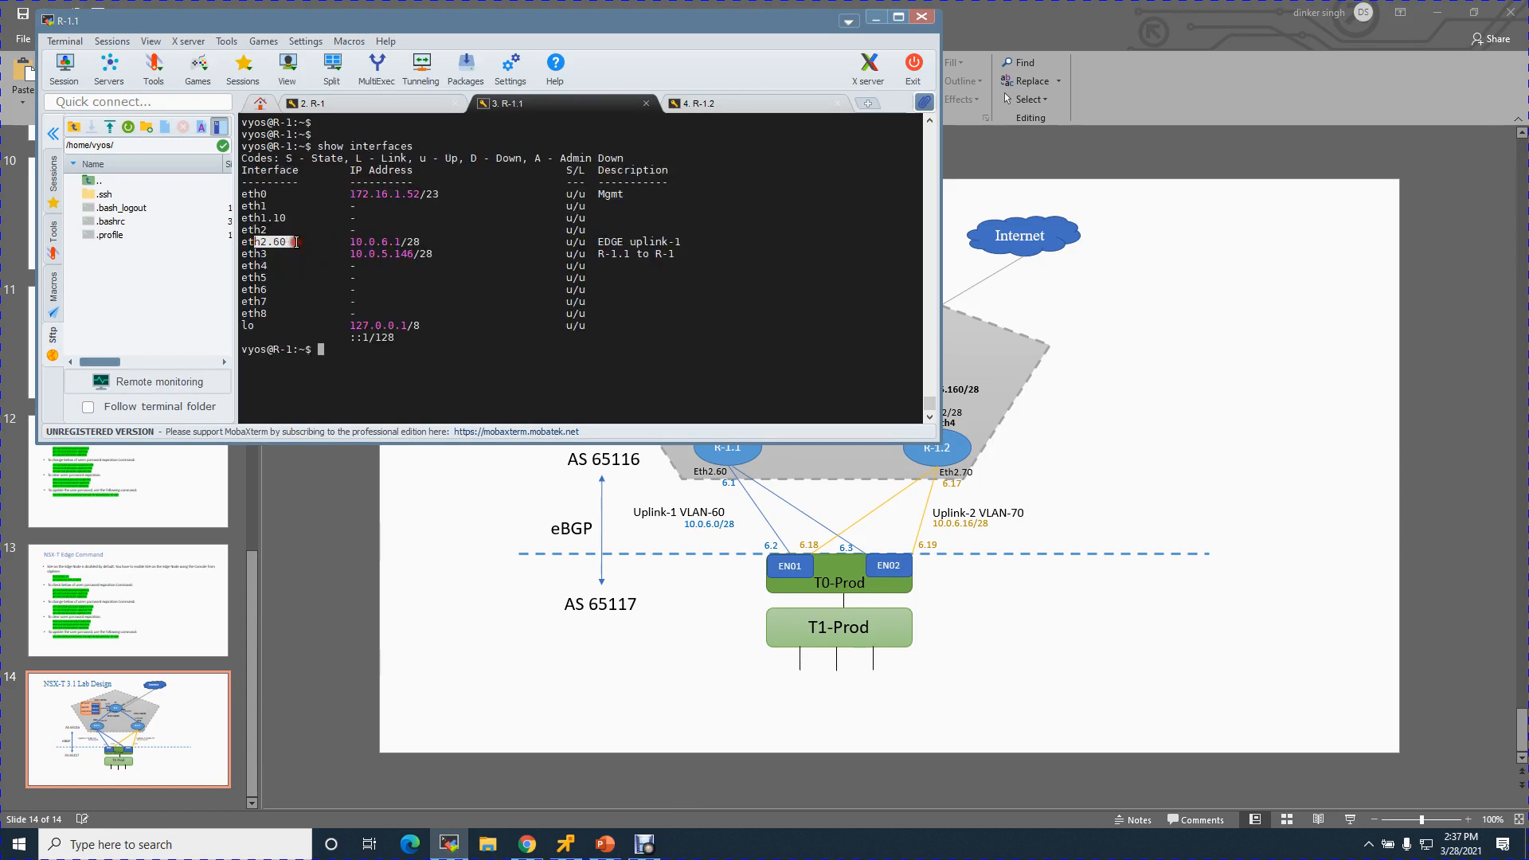
drag(388, 241, 438, 241)
- Run show interfaces on R-1.2, check eth2.70 uplink 10.0.6.17/28, then return to R-1.1
click(768, 105)
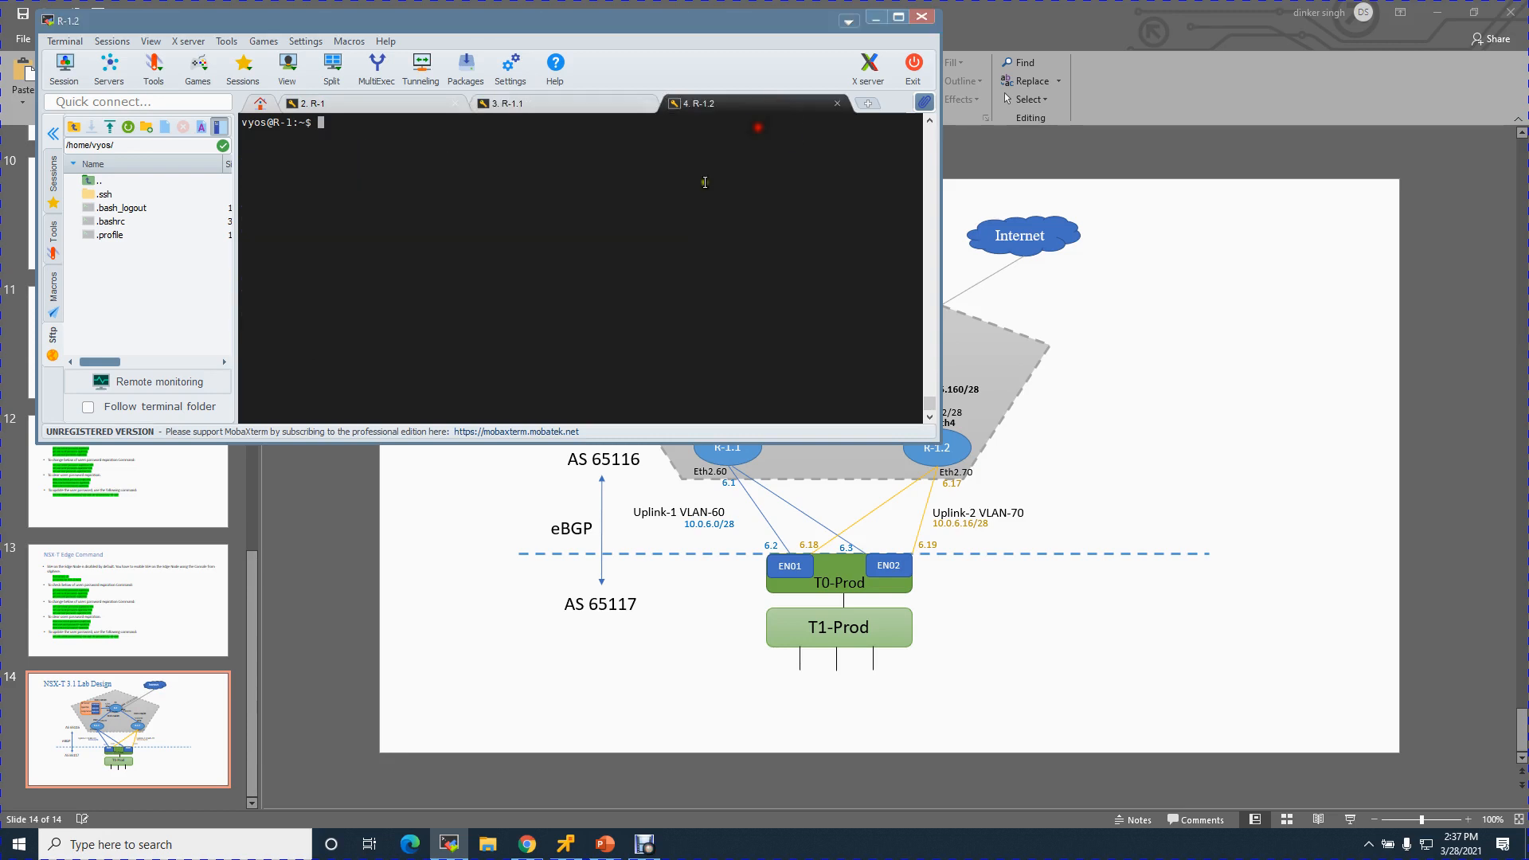
text(show interfaces)
key(Return)
drag(255, 267, 430, 267)
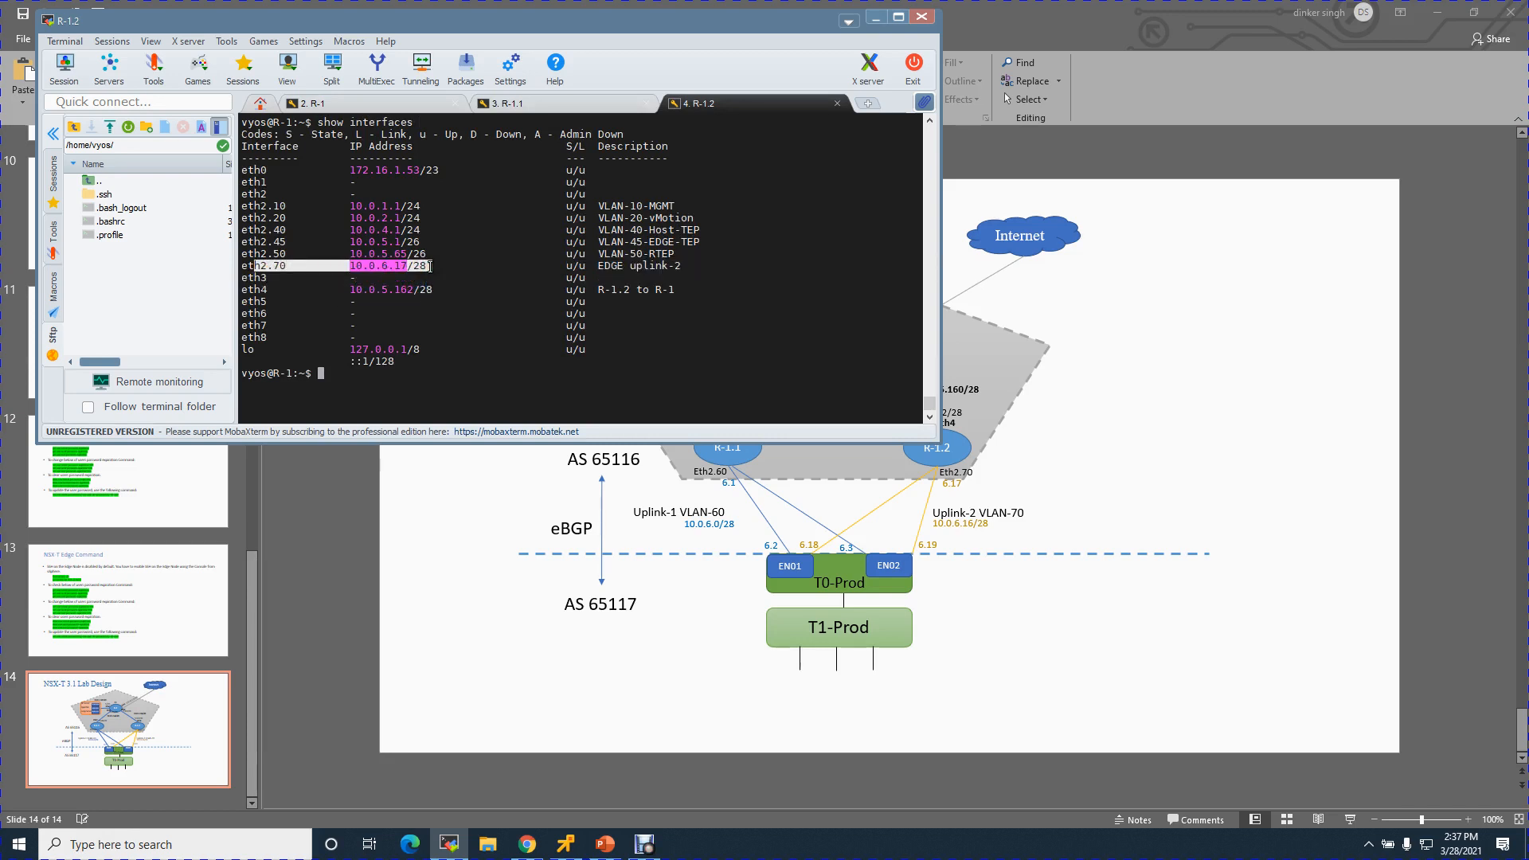
click(478, 400)
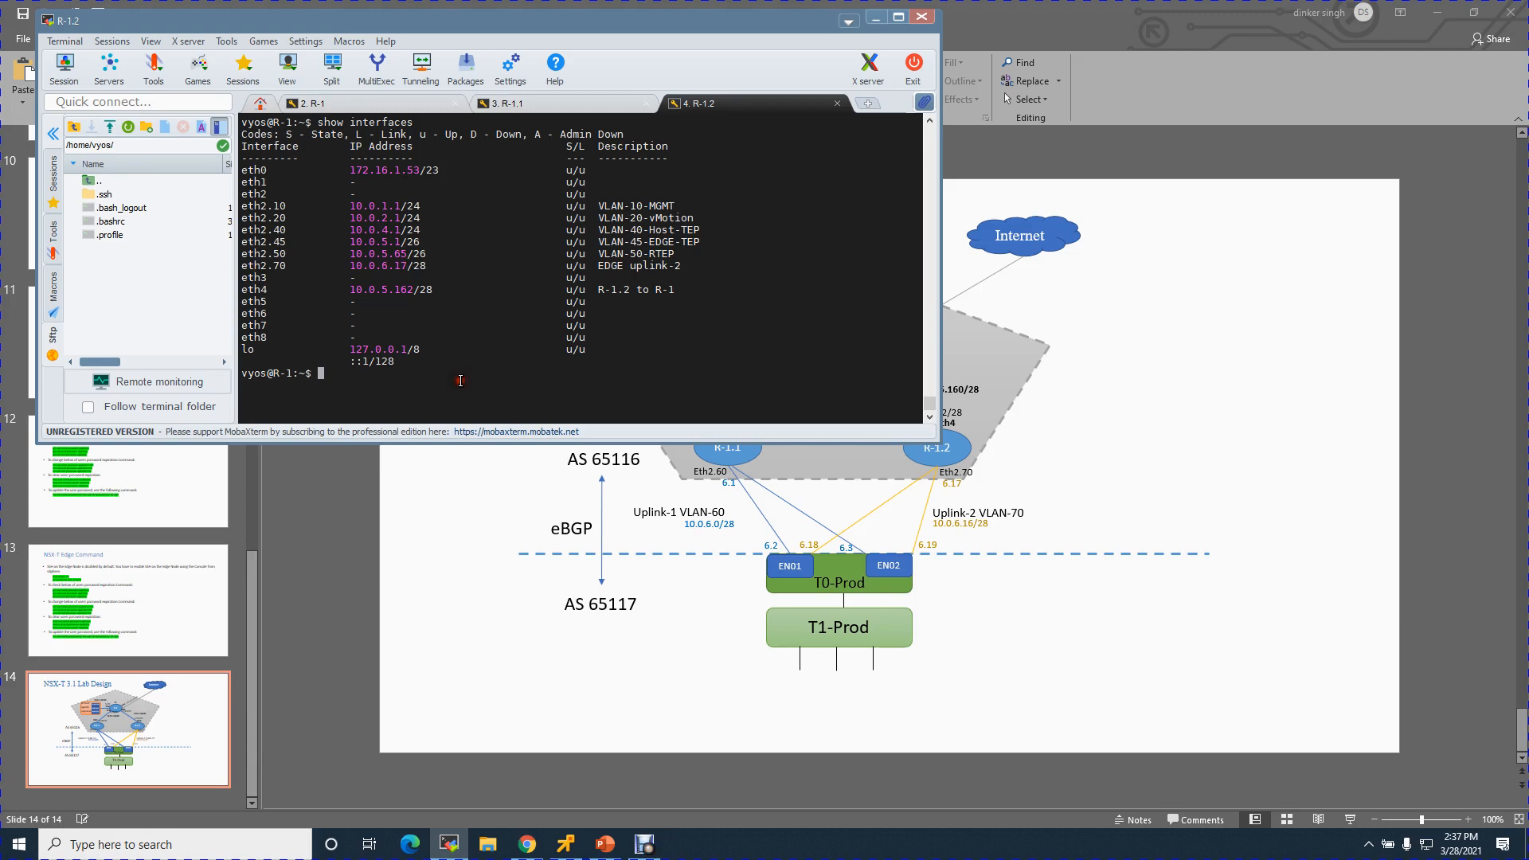
click(561, 103)
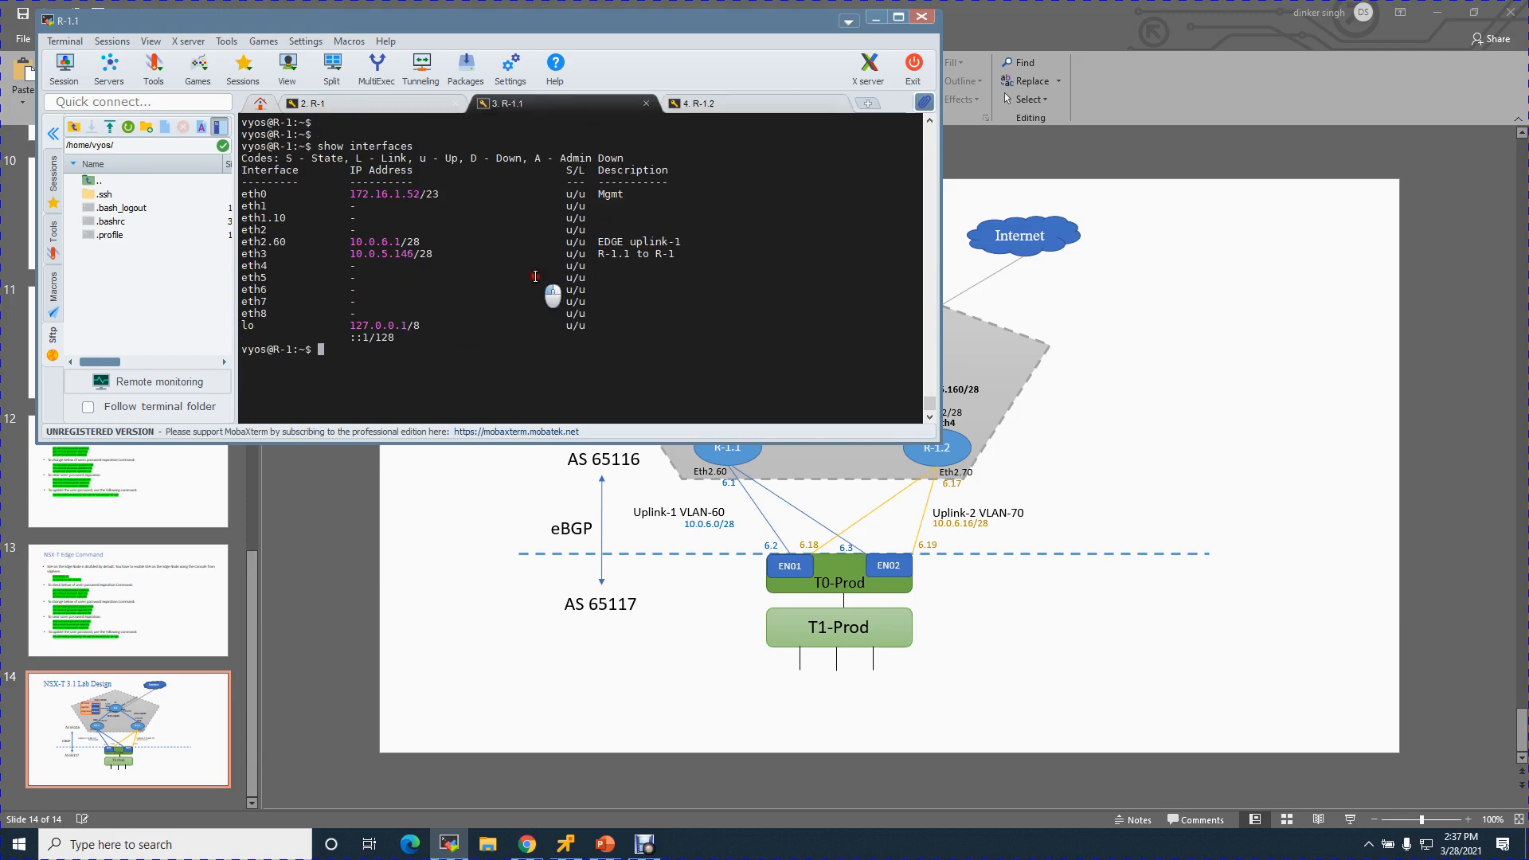
- Enter configuration mode and add BGP AS 65116 neighbor 10.0.6.2 with remote-as 65117
text(configur)
key(BackSpace)
key(BackSpace)
key(BackSpace)
key(BackSpace)
key(BackSpace)
key(BackSpace)
key(BackSpace)
key(BackSpace)
text(configure)
key(Return)
text(set pro)
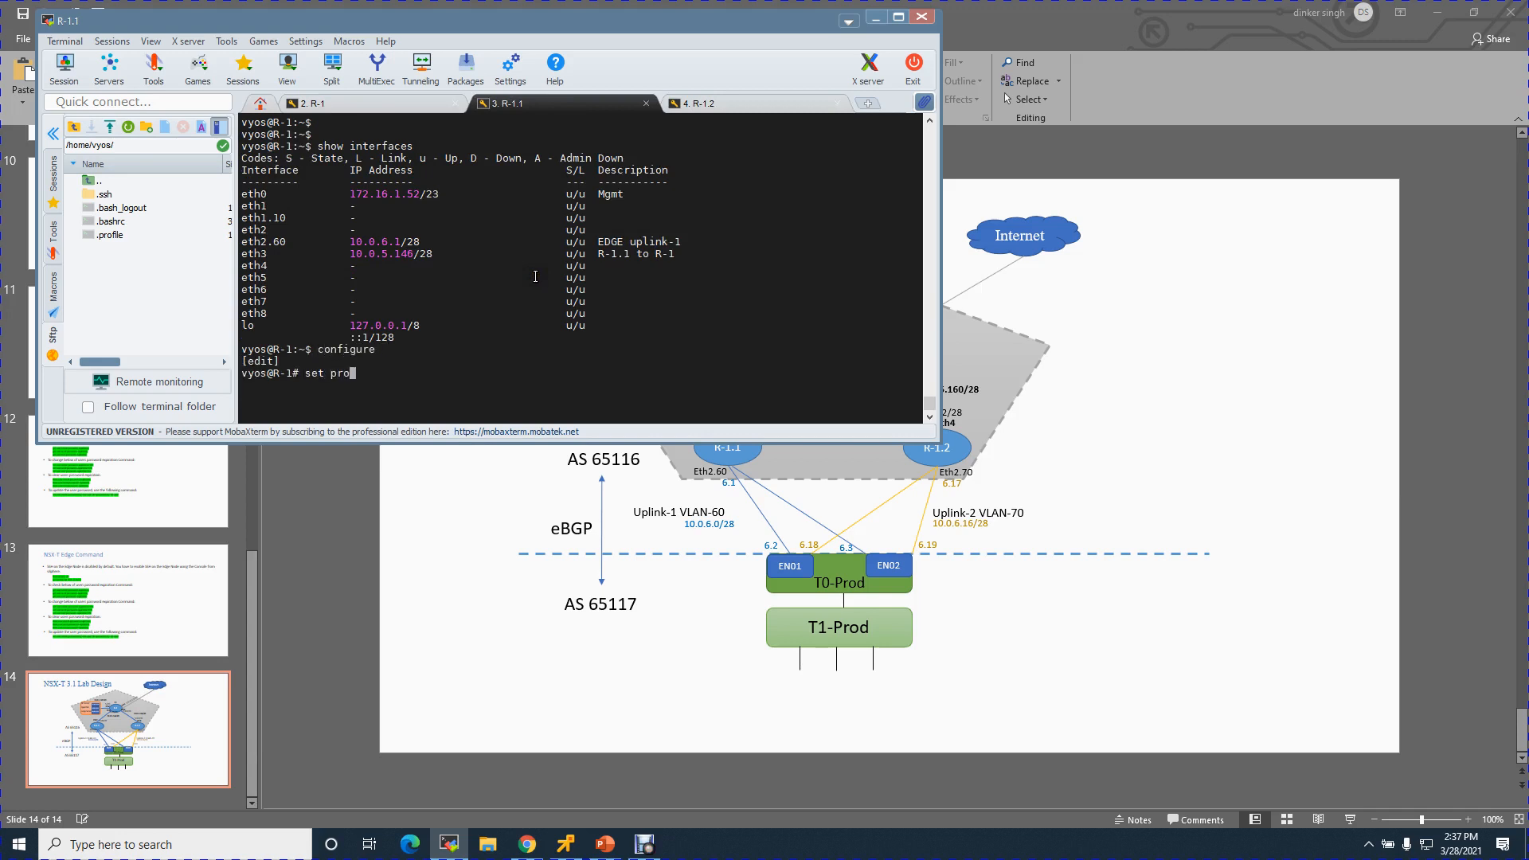
text(tocols bgp ne)
key(Tab)
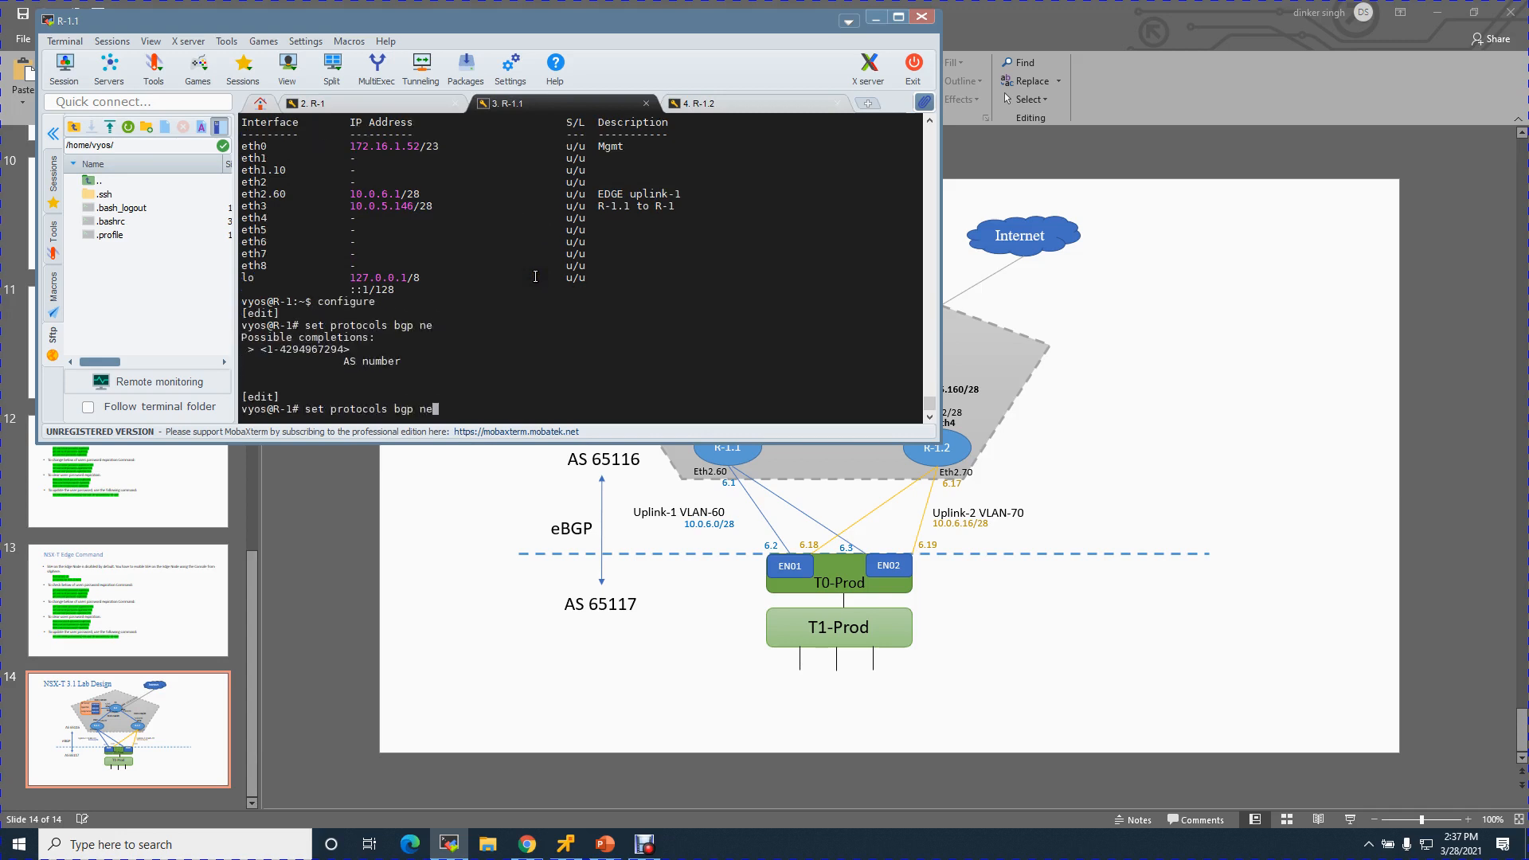
key(BackSpace)
key(BackSpace)
key(BackSpace)
text(65116)
text(ne)
key(Tab)
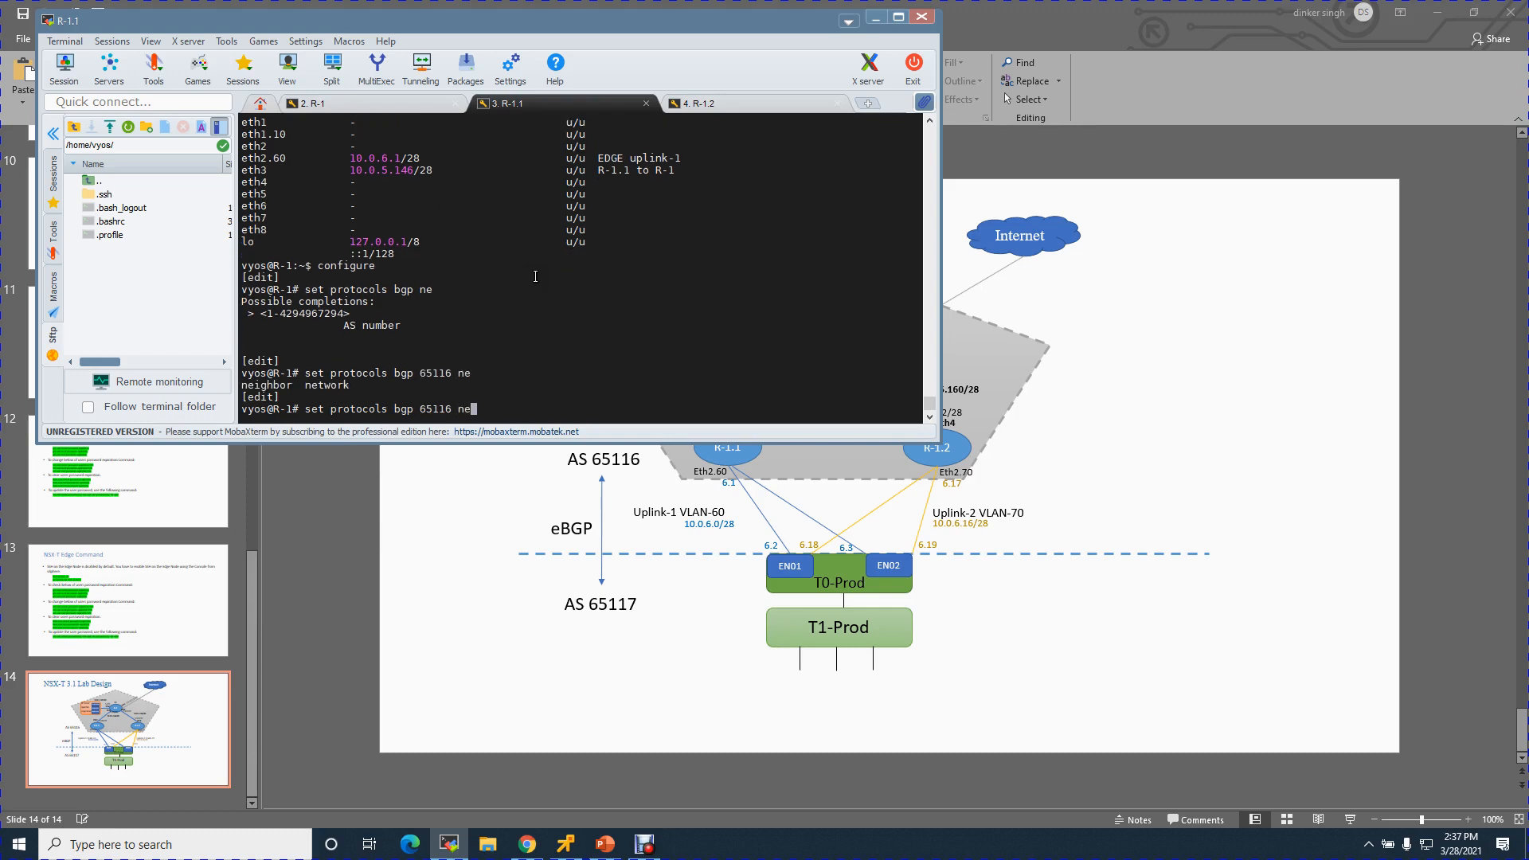
text(nei)
key(Tab)
text(10.0.6.2 remote-as 65117)
key(Return)
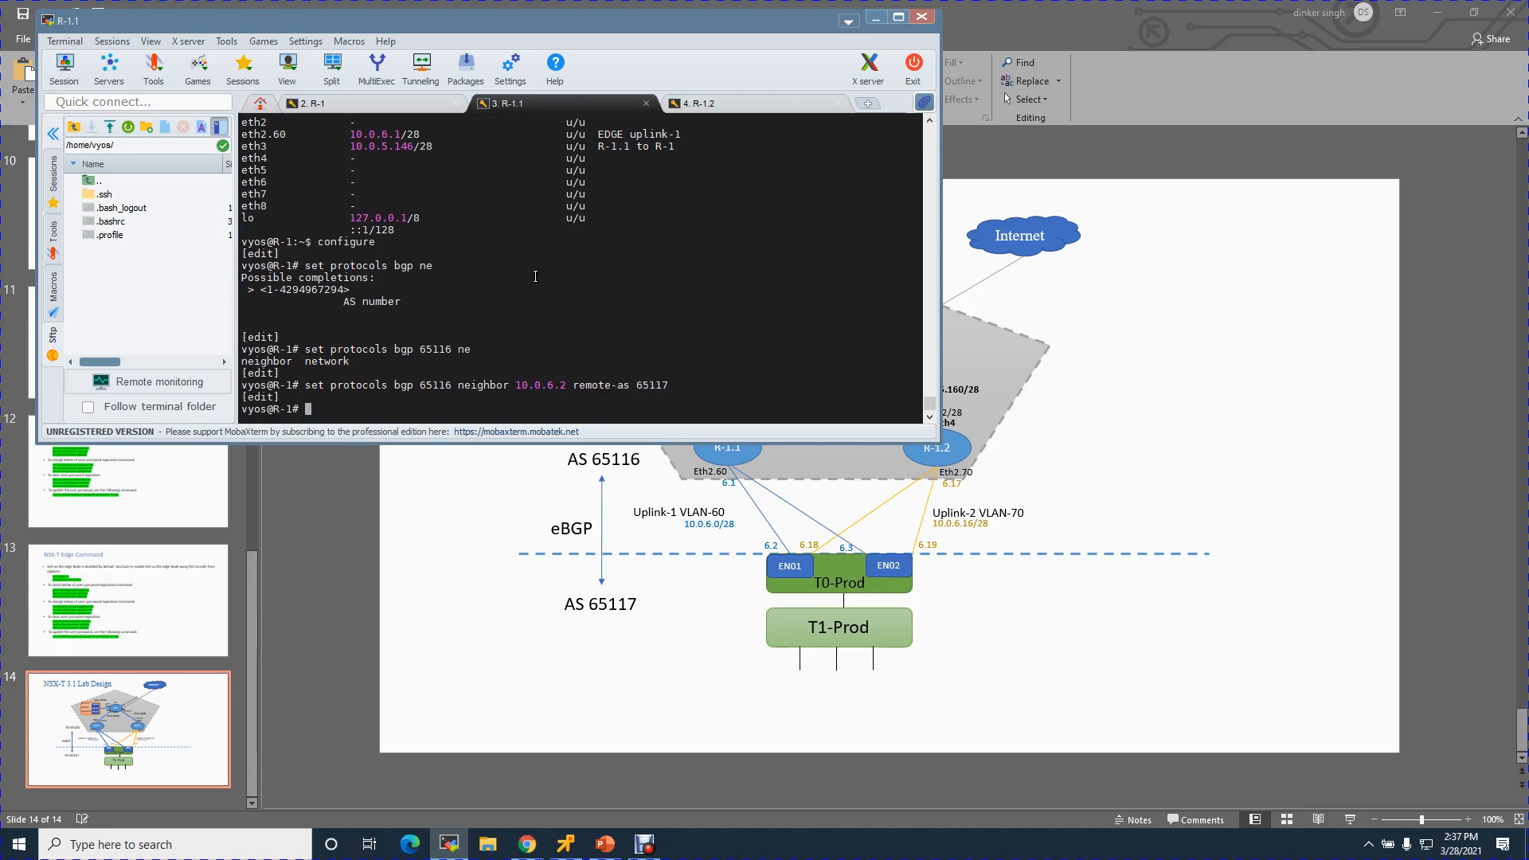
- Add BGP neighbor 10.0.6.3 in AS 65117 and advertise network 10.0.6.0/28
key(Up)
key(Left)
key(Left)
key(Left)
key(Left)
key(Left)
key(Left)
key(Left)
key(Left)
key(Left)
key(Left)
key(Left)
key(Left)
key(Left)
key(Left)
key(Left)
key(Left)
key(Left)
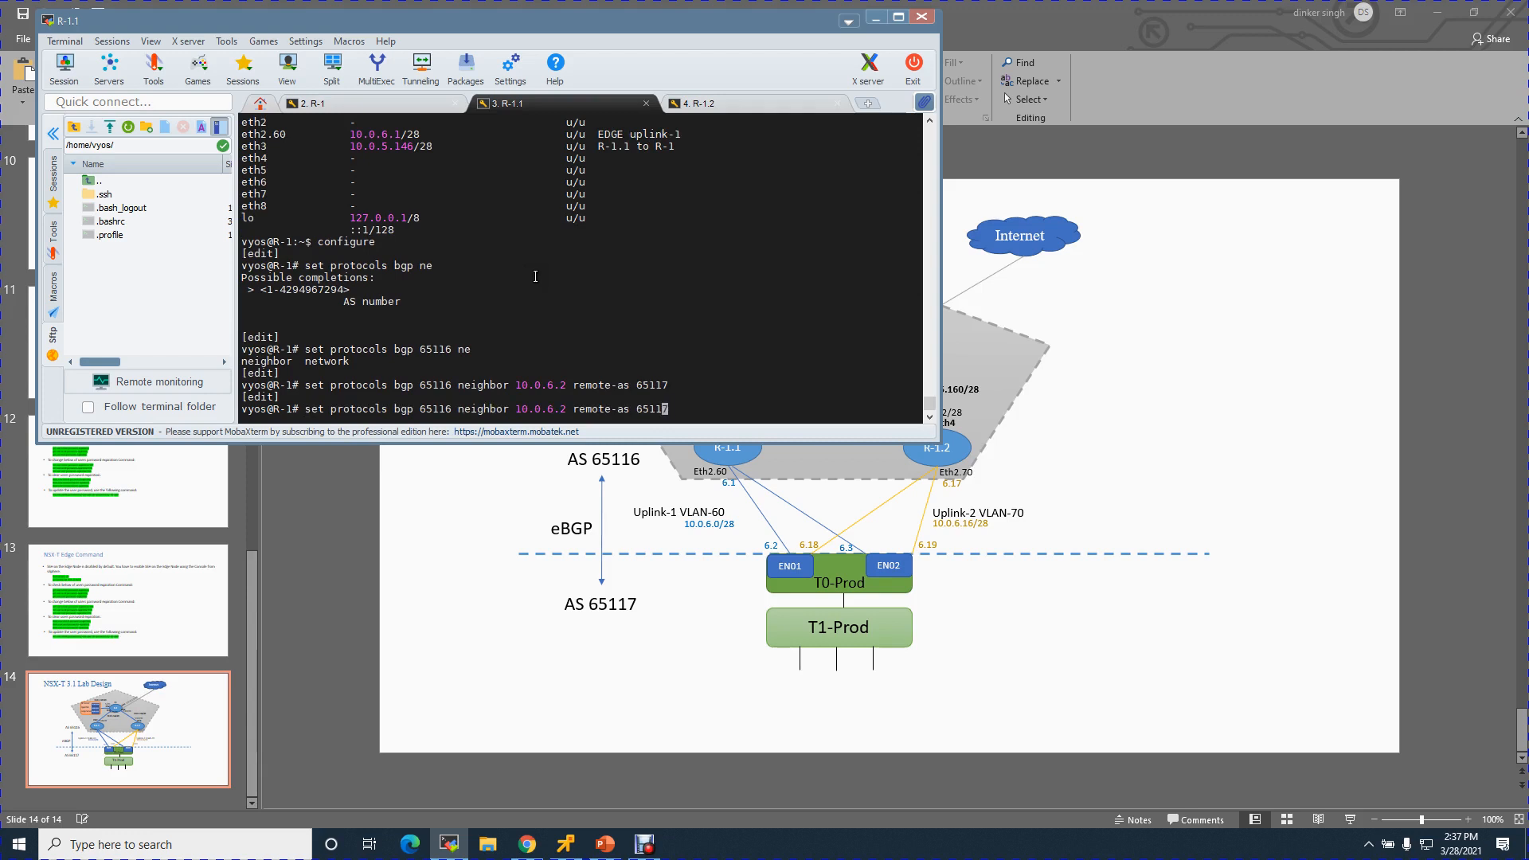
key(Delete)
text(3)
key(Return)
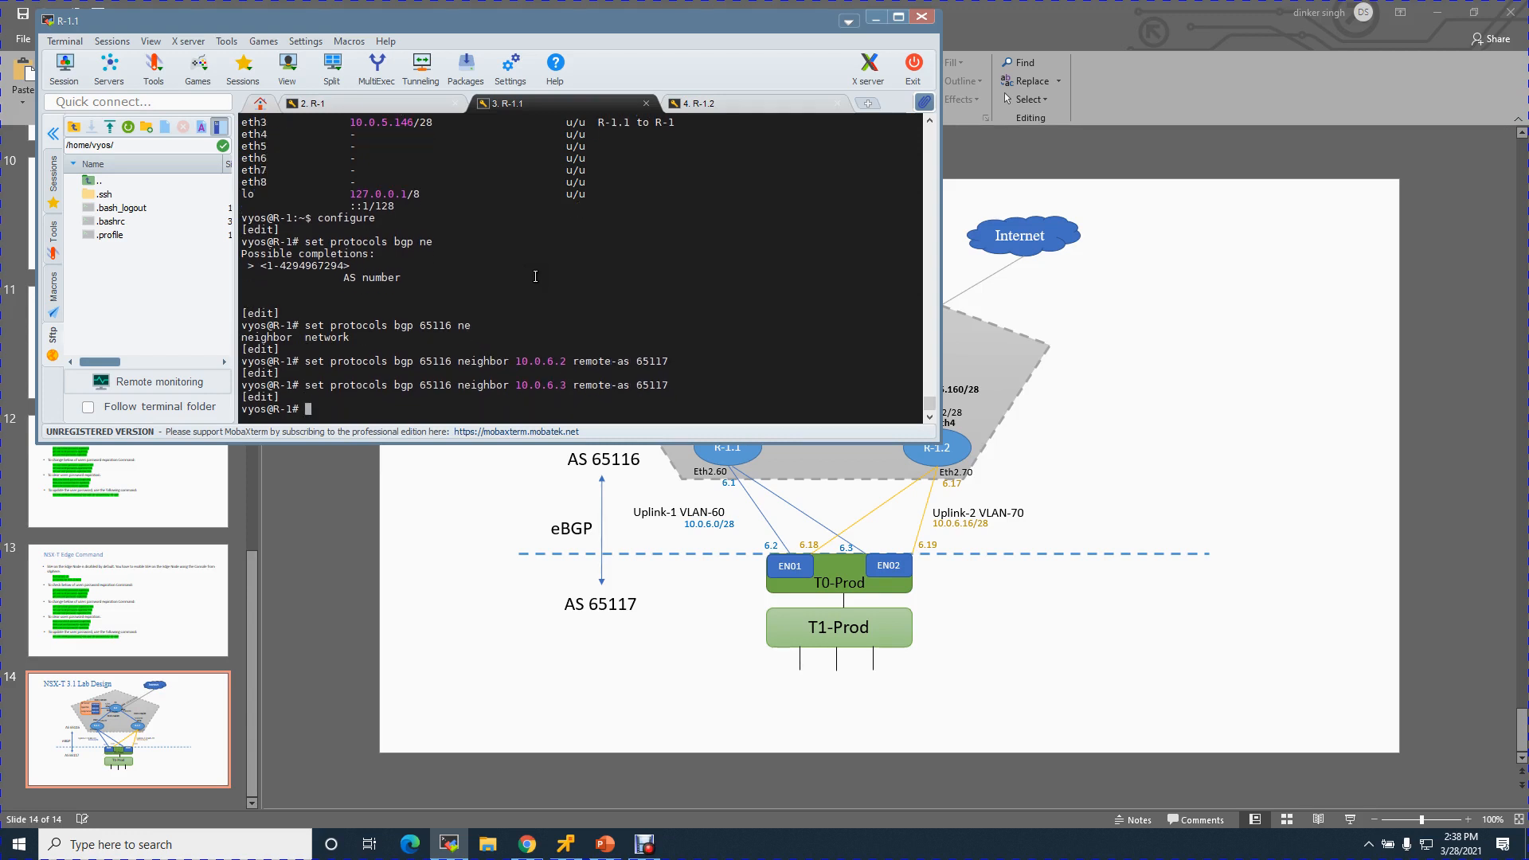
key(Up)
key(BackSpace)
key(BackSpace)
key(BackSpace)
key(BackSpace)
key(BackSpace)
key(BackSpace)
key(BackSpace)
key(BackSpace)
key(BackSpace)
key(BackSpace)
key(BackSpace)
key(BackSpace)
key(BackSpace)
key(BackSpace)
key(BackSpace)
key(BackSpace)
key(BackSpace)
key(BackSpace)
key(BackSpace)
key(BackSpace)
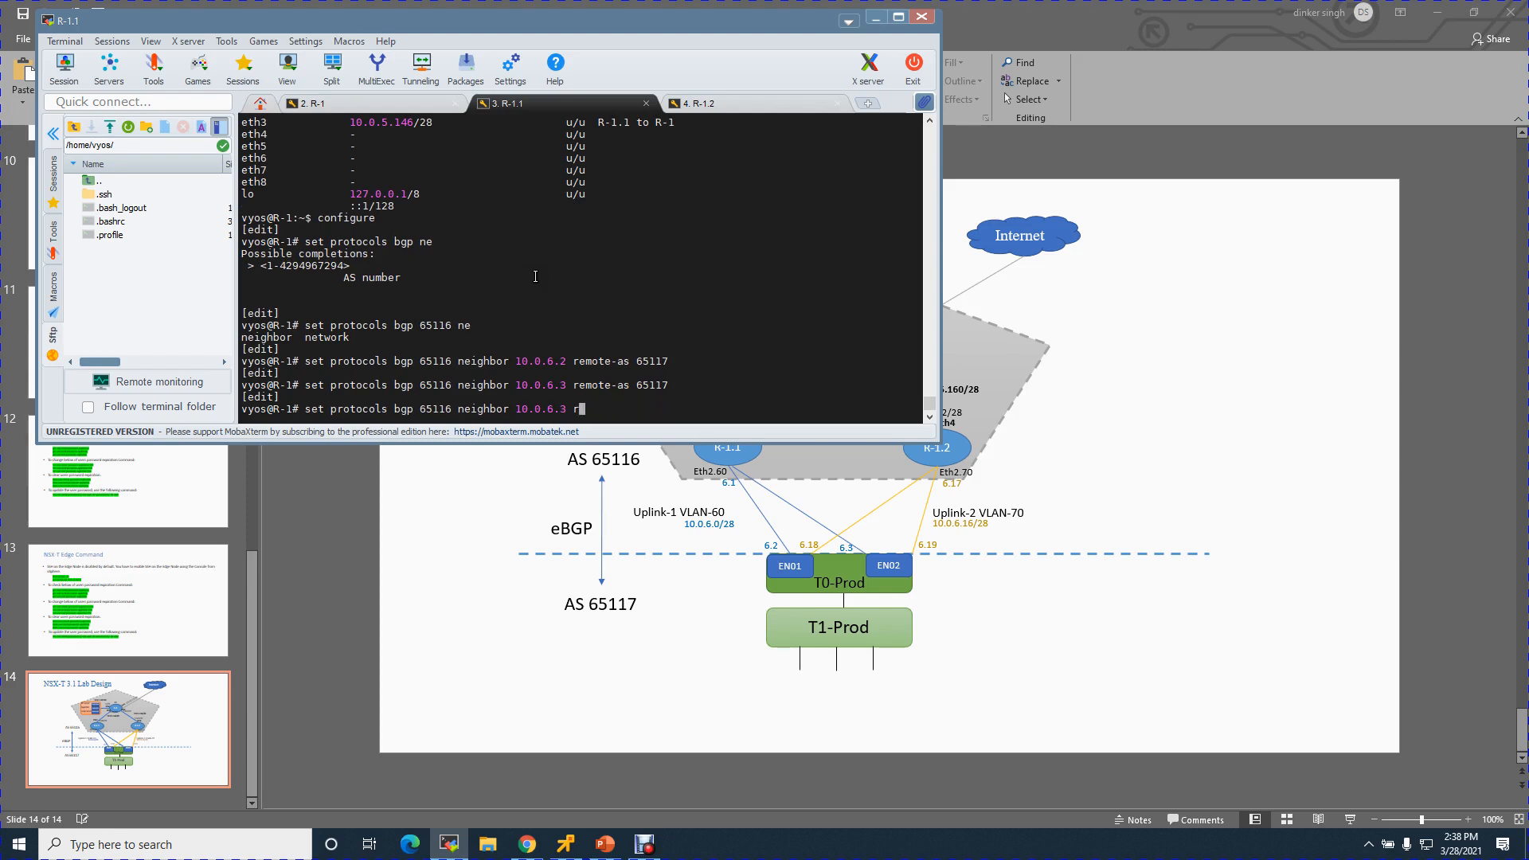
key(BackSpace)
key(BackSpace)
key(BackSpace)
key(BackSpace)
key(BackSpace)
text(t)
key(Tab)
text(10.0.6.0/28)
key(Return)
- Commit and save the R-1.1 configuration, then exit configuration mode
text(commit)
key(Return)
text(save)
key(Return)
text(exit)
key(Return)
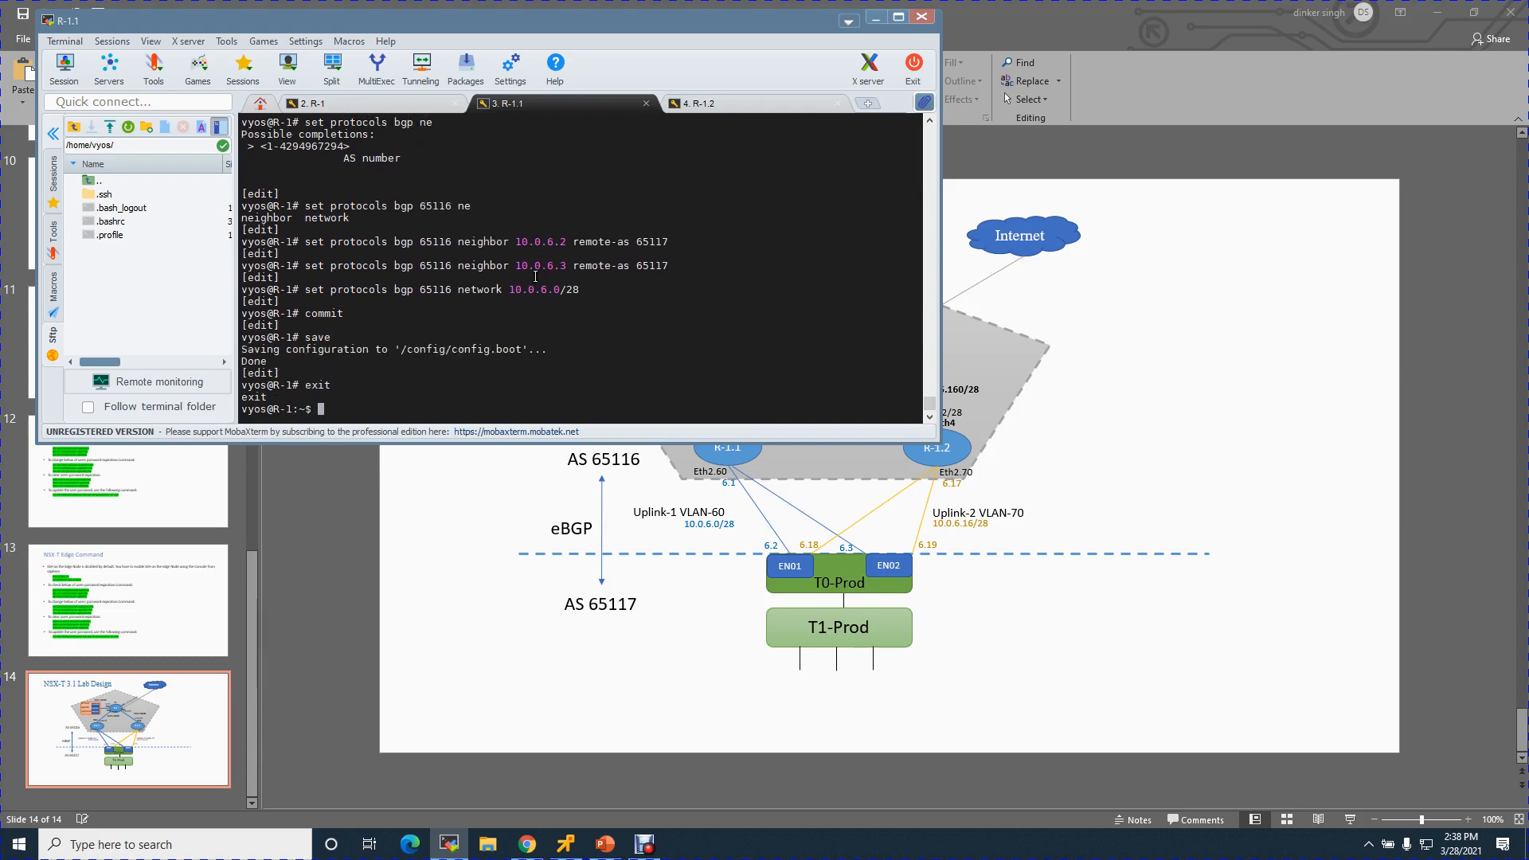
- On R-1.2, enter configuration mode and add BGP AS 65116 neighbor 10.0.6.18 in AS 65117
click(721, 103)
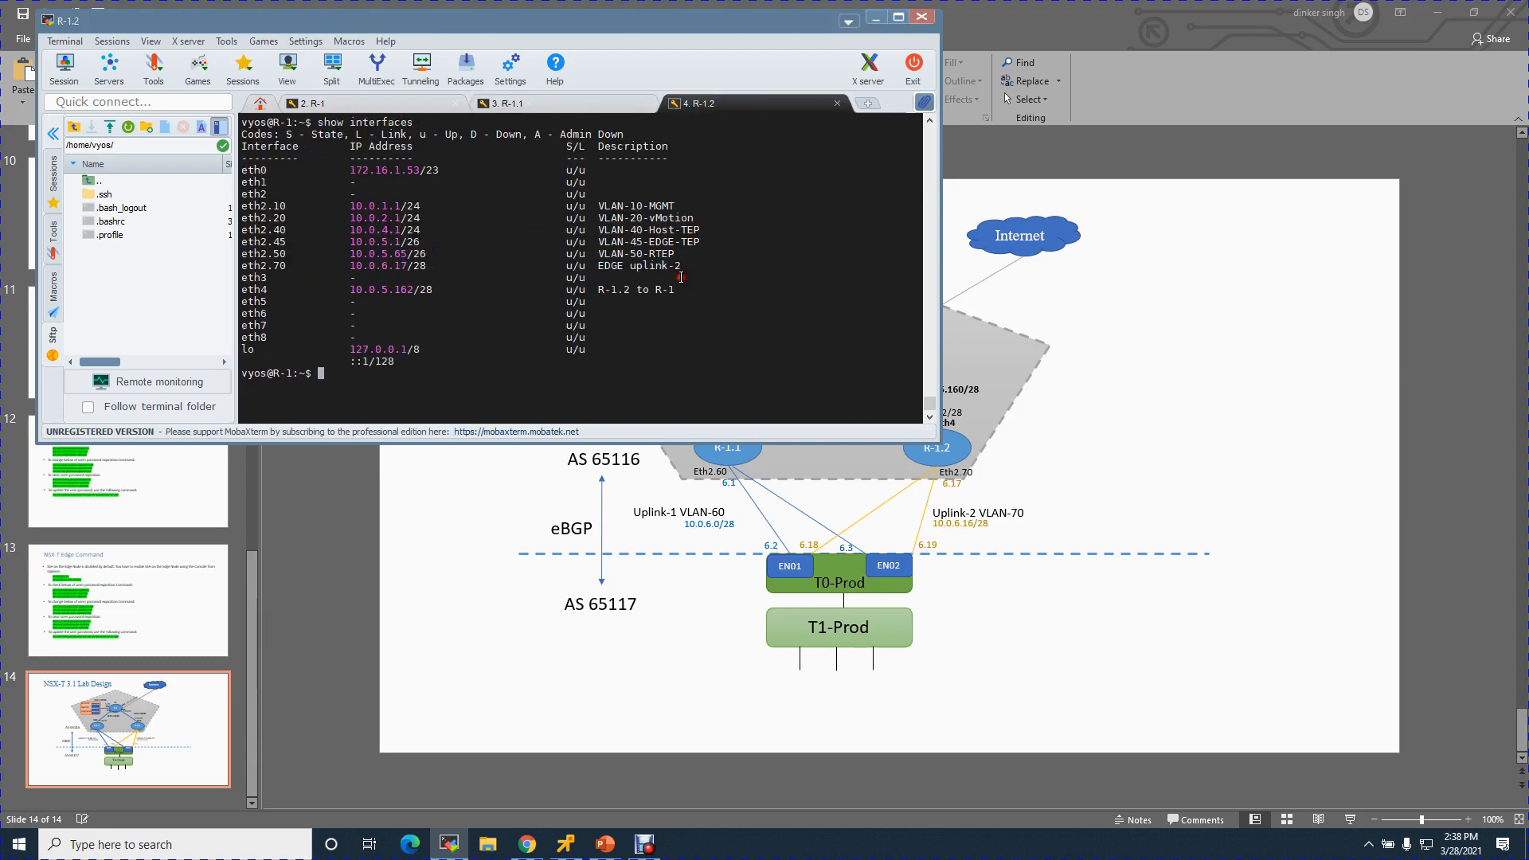
key(Return)
key(Return)
text(configure)
key(Return)
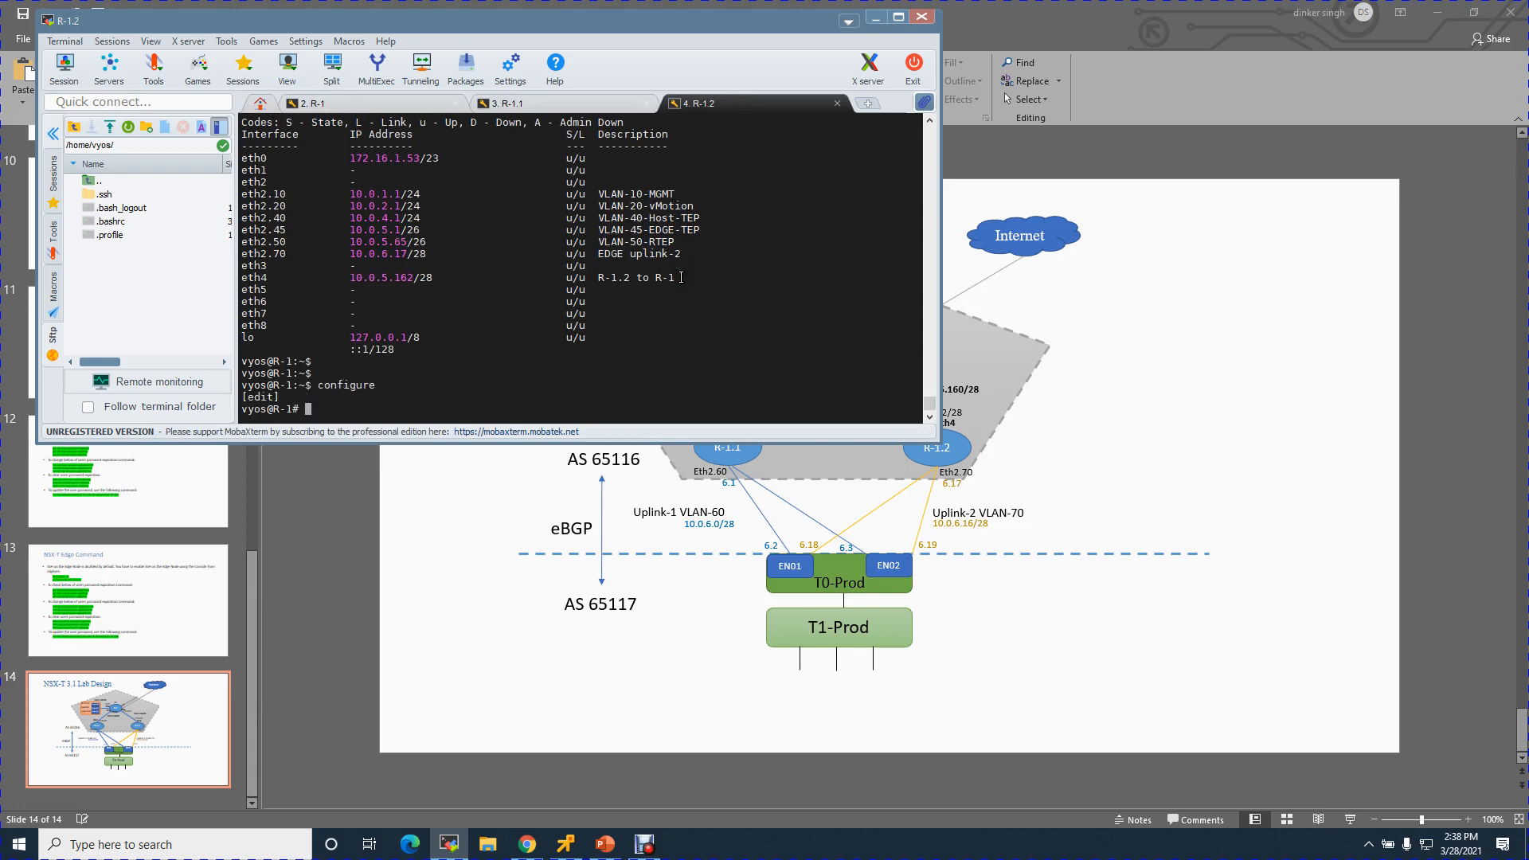
text(set protocols bgp)
key(Tab)
text(65116 )
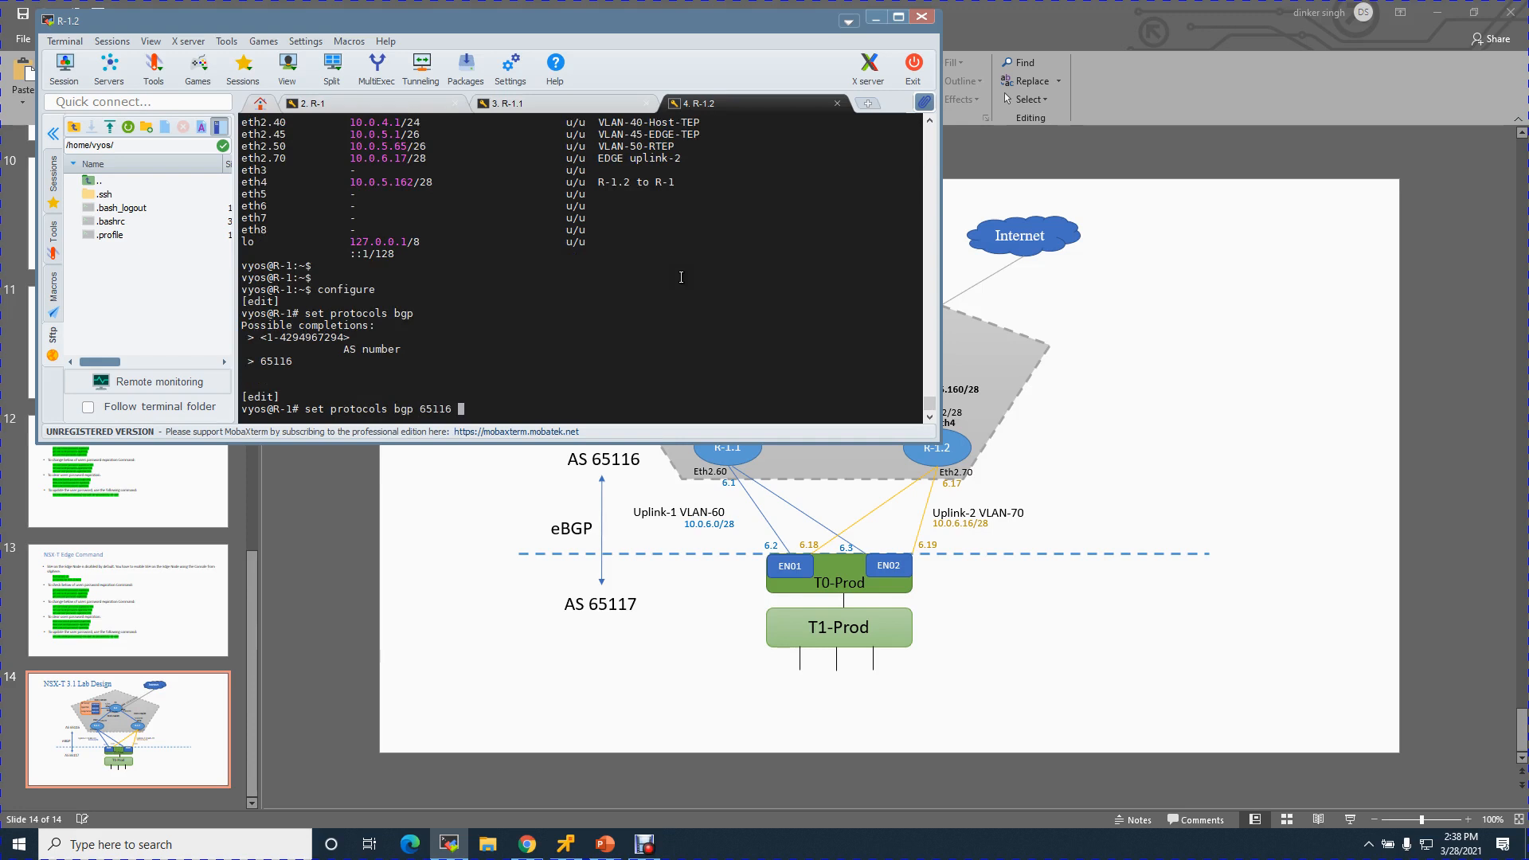
text(neighbor 10.0.6.18 remo)
key(Tab)
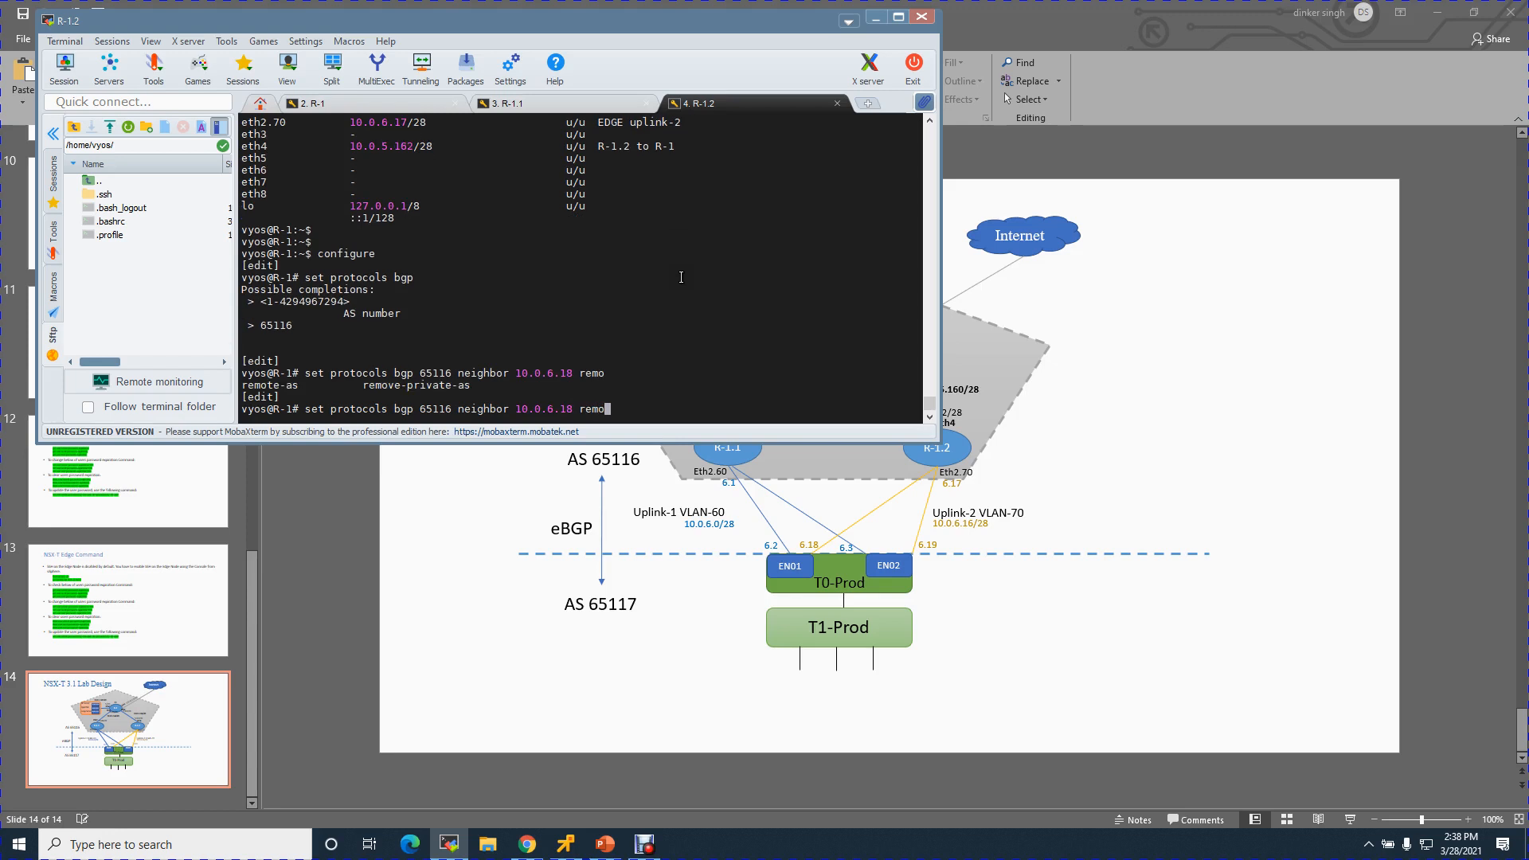
text(t)
key(Tab)
text(65117)
key(Return)
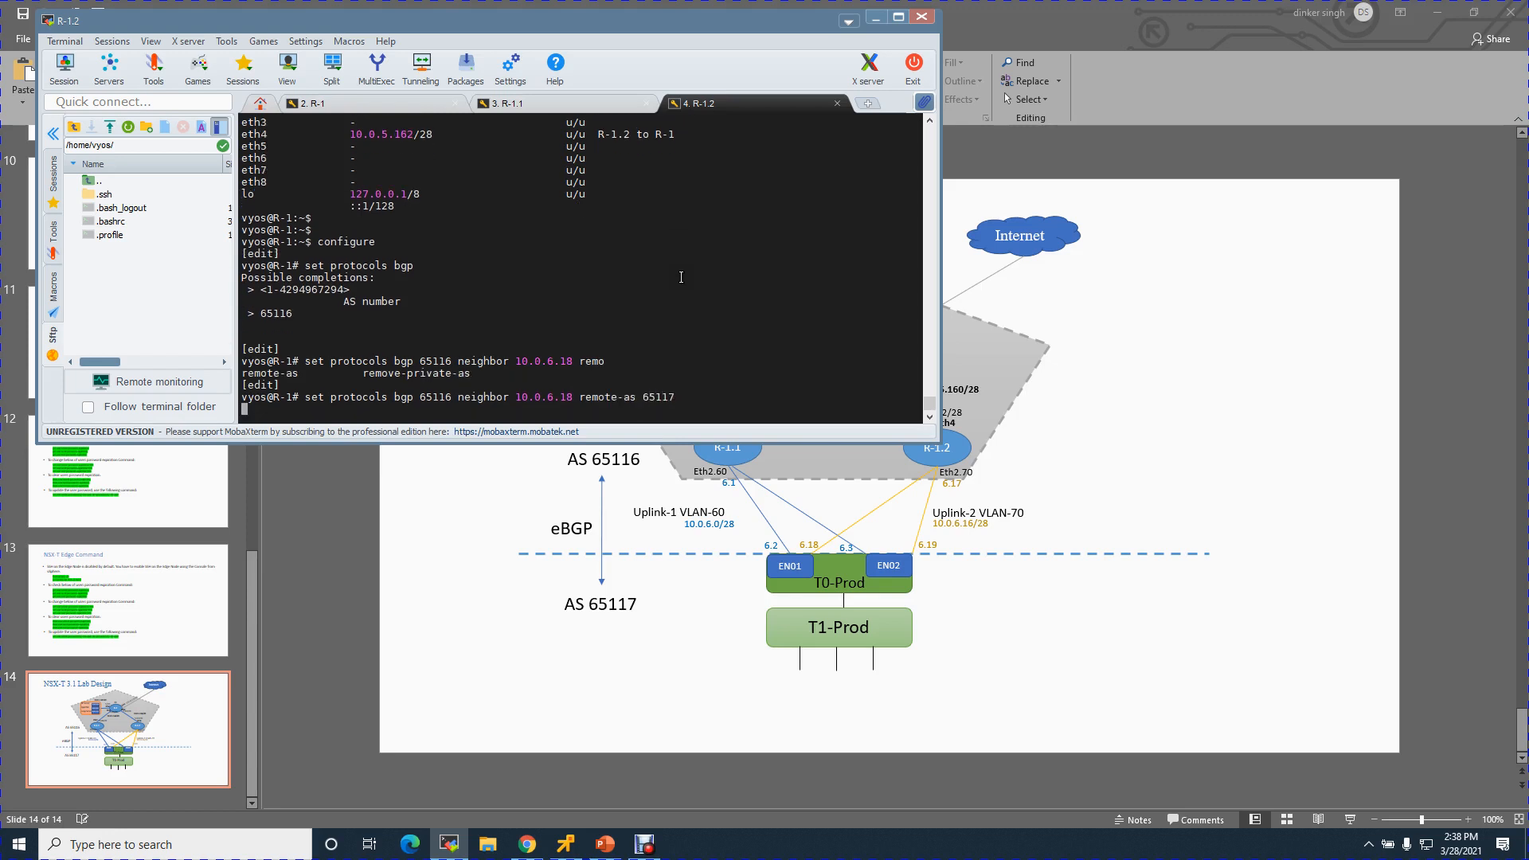
- Add BGP neighbor 10.0.6.19 in AS 65117 and advertise network 10.0.6.16/28
key(Up)
key(Left)
key(Left)
key(Left)
key(Left)
key(Left)
key(Left)
key(Left)
key(Left)
key(Left)
key(Left)
key(Left)
key(Left)
key(Left)
key(Left)
key(Left)
key(Left)
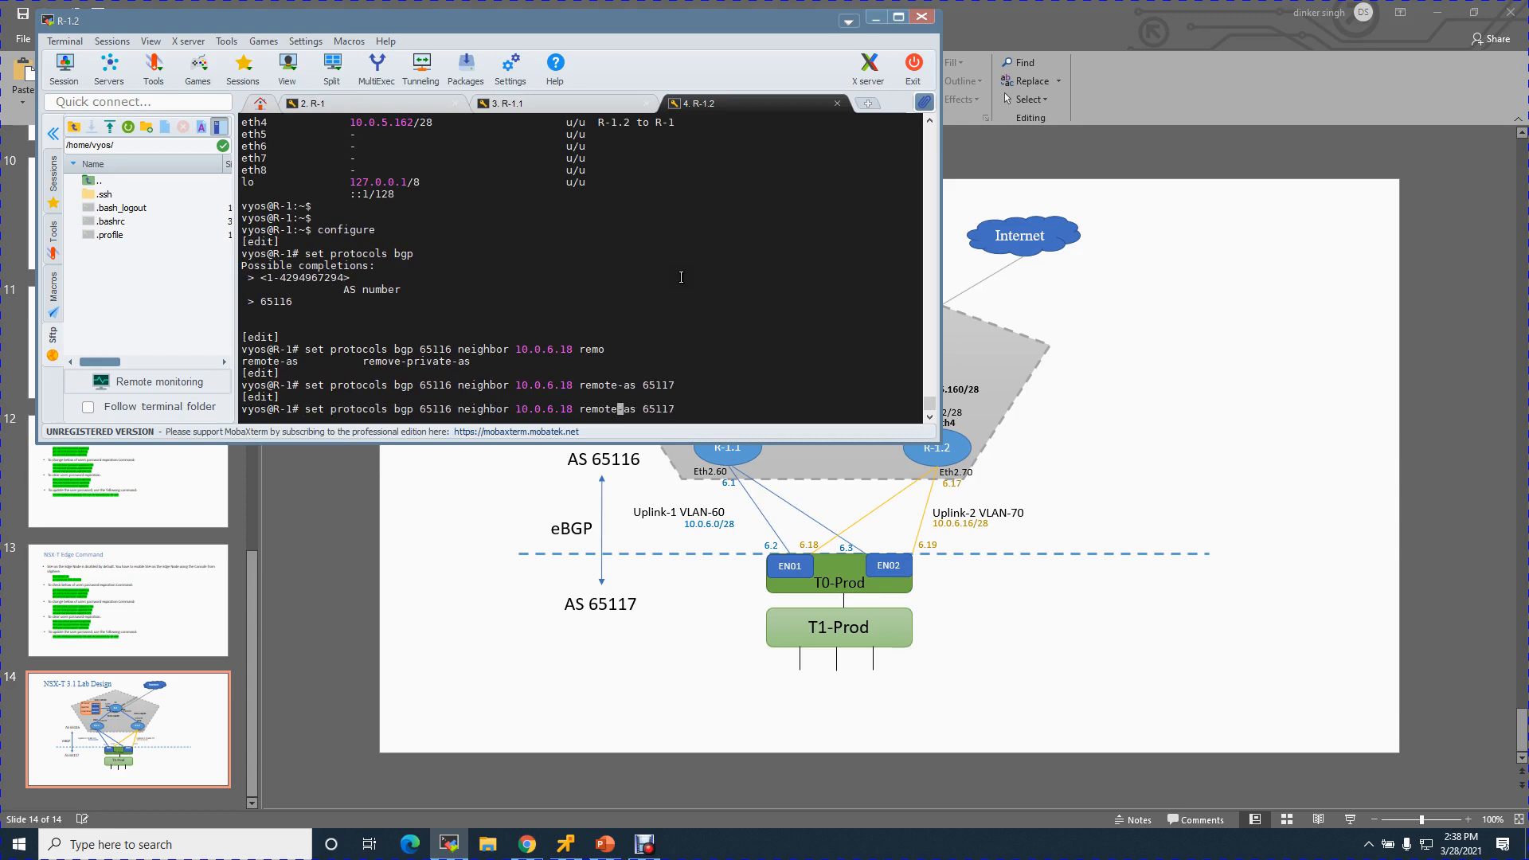
key(BackSpace)
text(9)
key(Return)
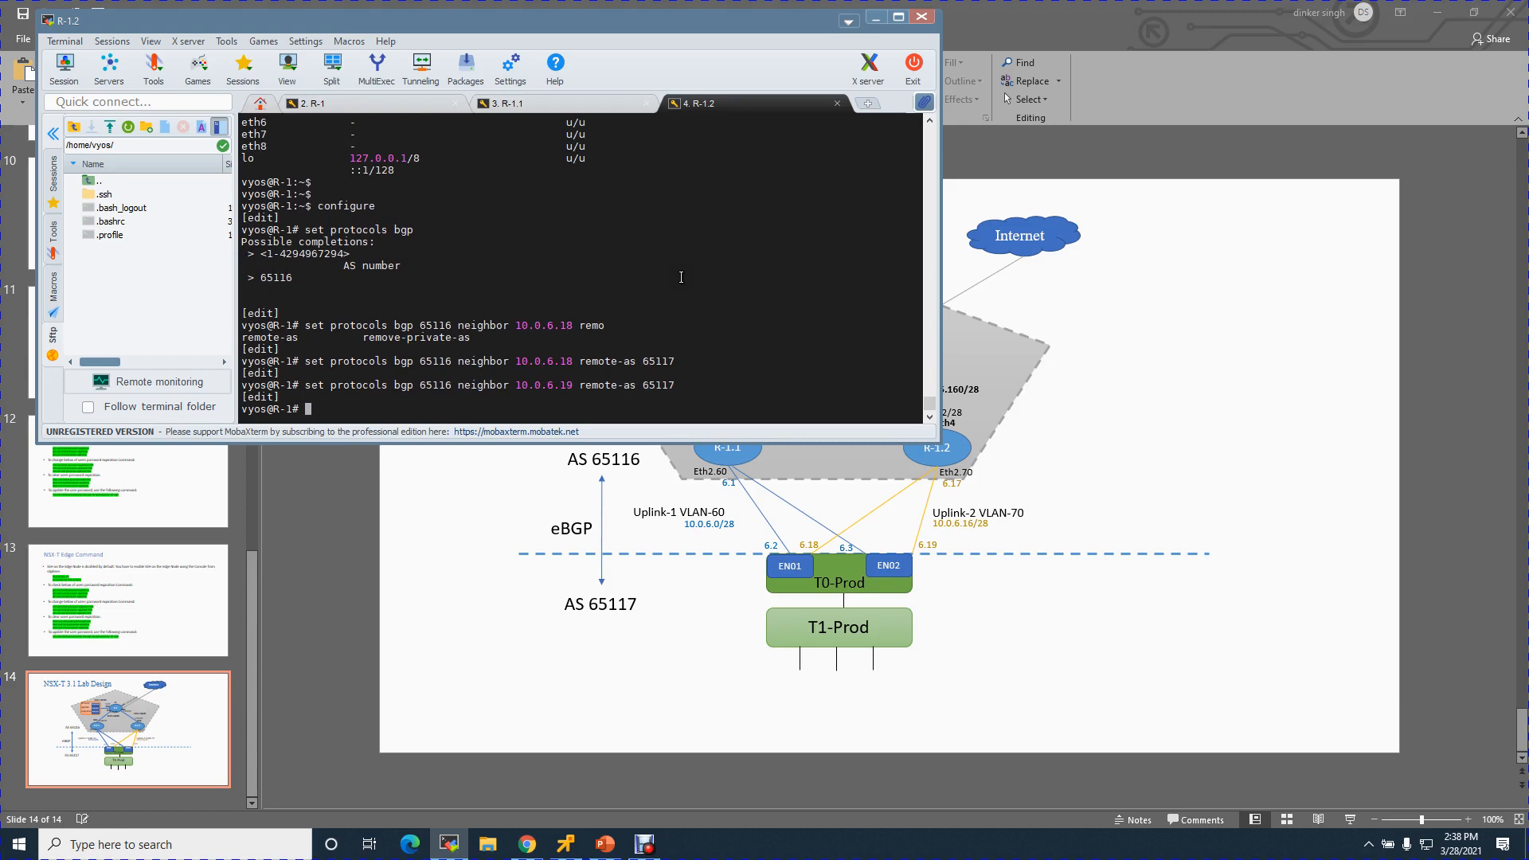
text(network)
key(Up)
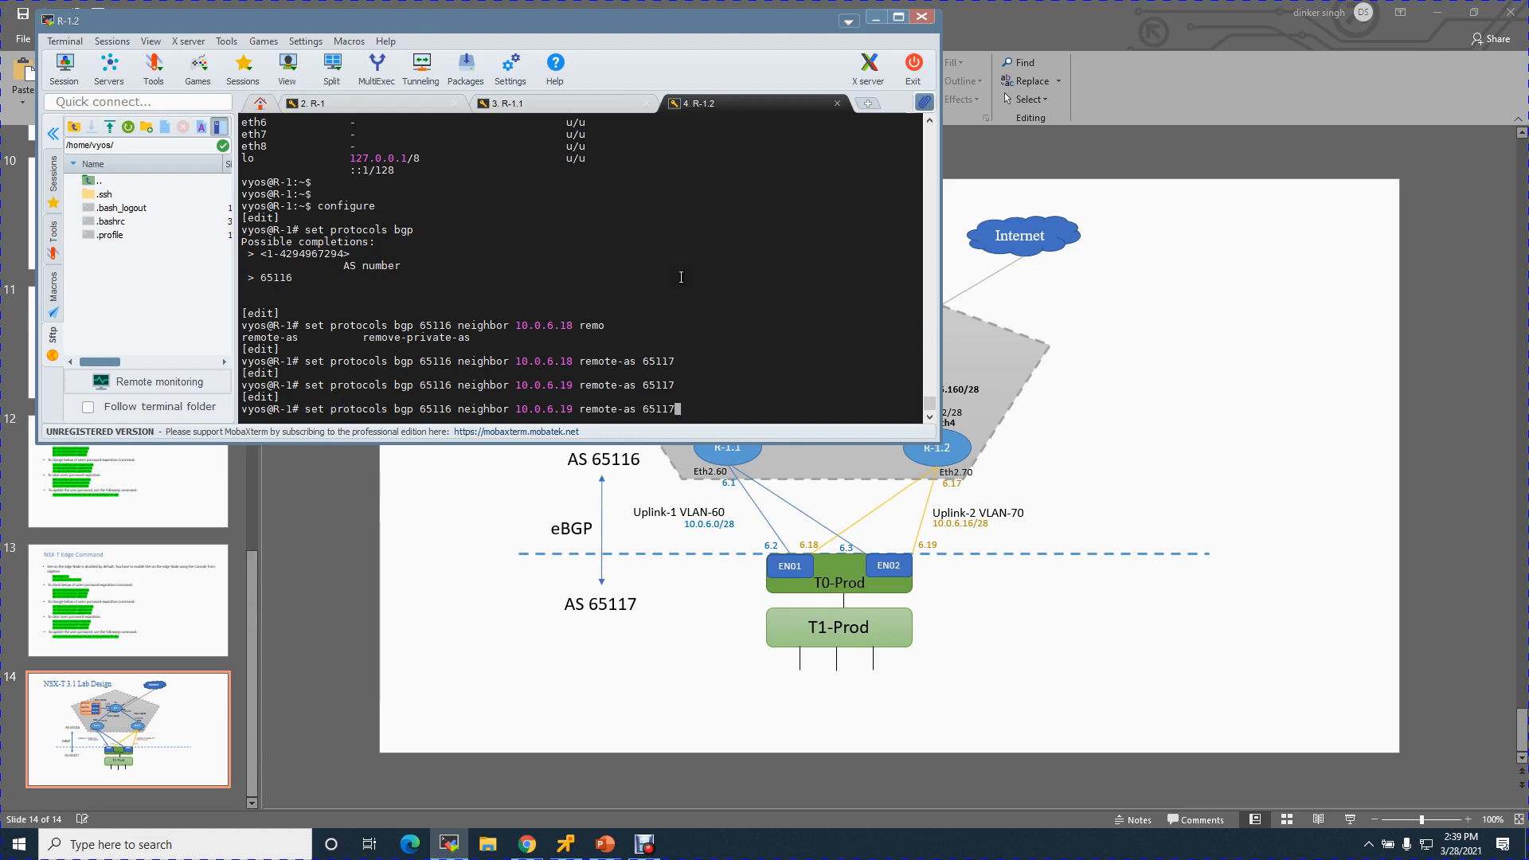
key(BackSpace)
key(BackSpace)
key(BackSpace)
key(BackSpace)
key(BackSpace)
key(BackSpace)
key(BackSpace)
key(BackSpace)
key(BackSpace)
key(BackSpace)
key(BackSpace)
key(BackSpace)
key(BackSpace)
key(BackSpace)
key(BackSpace)
key(BackSpace)
key(BackSpace)
key(BackSpace)
key(BackSpace)
key(BackSpace)
key(BackSpace)
key(BackSpace)
text(twork 10.0.6)
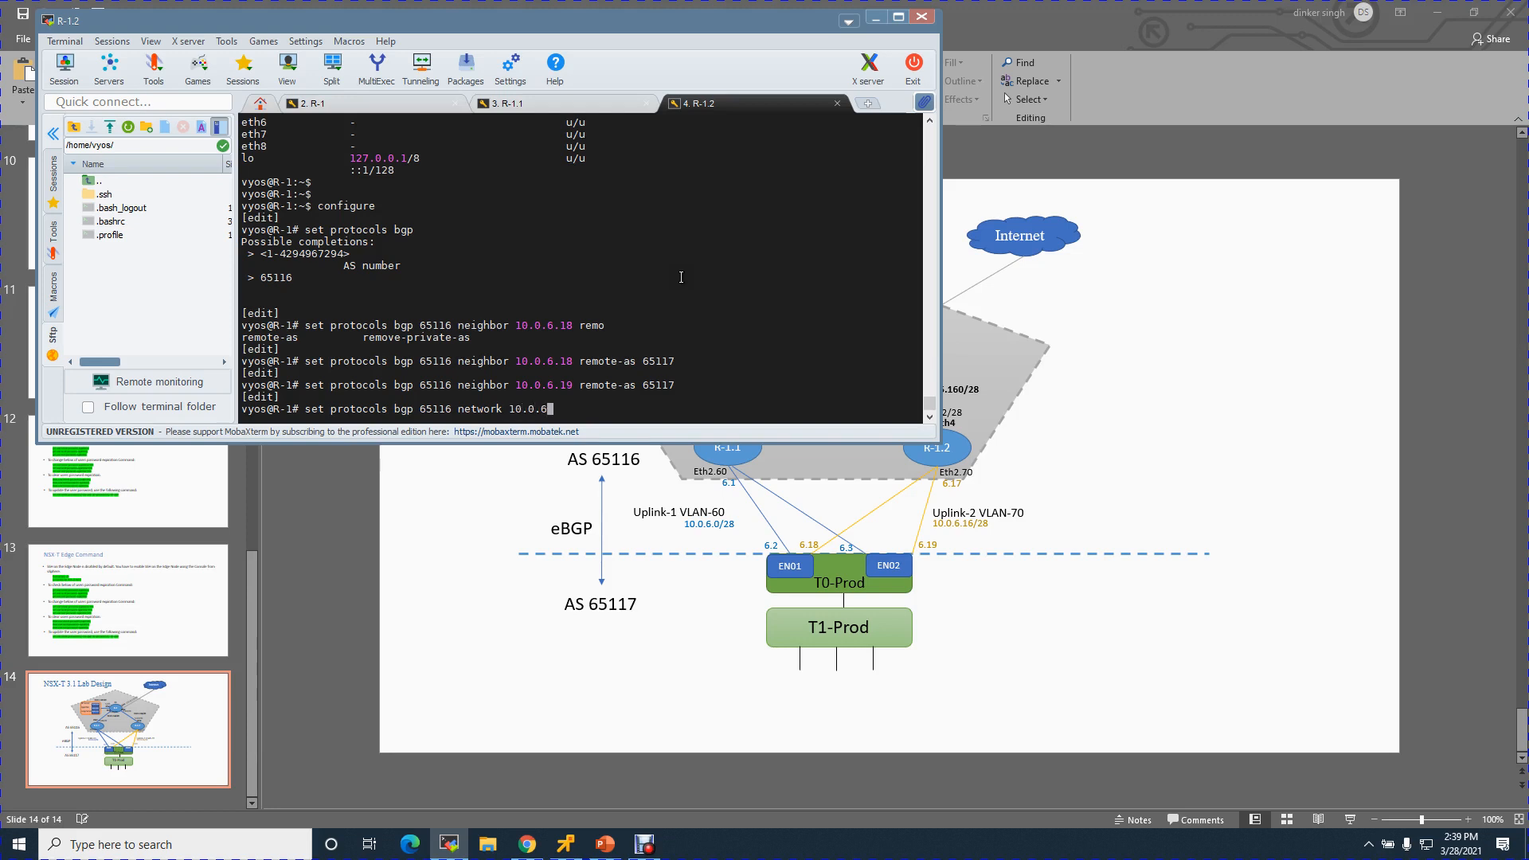
text(.16/25)
key(BackSpace)
text(8)
key(Return)
key(Return)
key(Return)
key(Return)
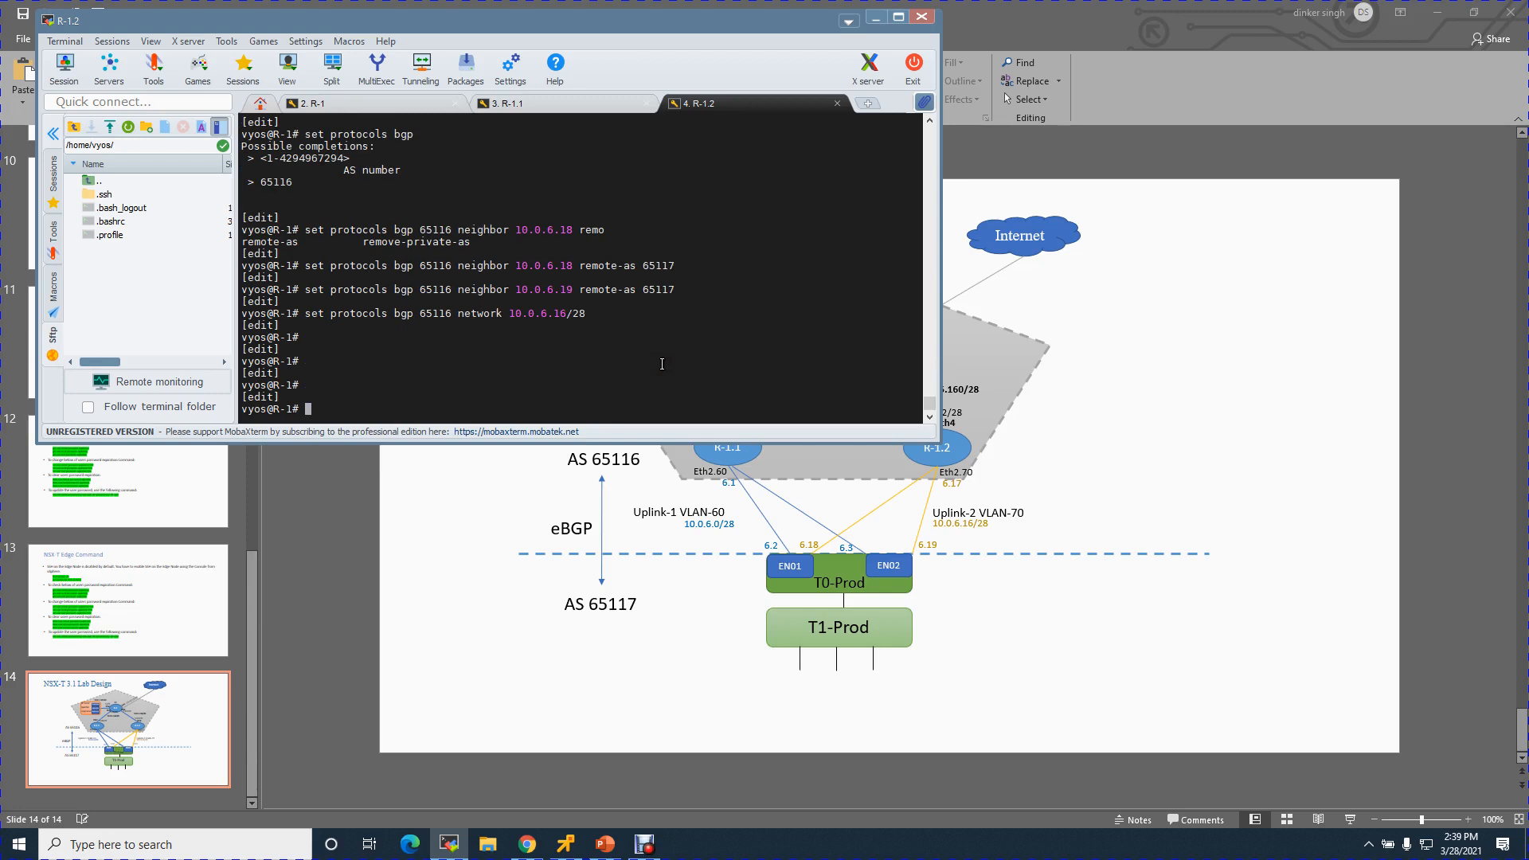
- Commit and save, exit configuration mode, and display the BGP table with show ip bgp
text(commit)
key(Return)
text(save)
key(Return)
text(show ip bg)
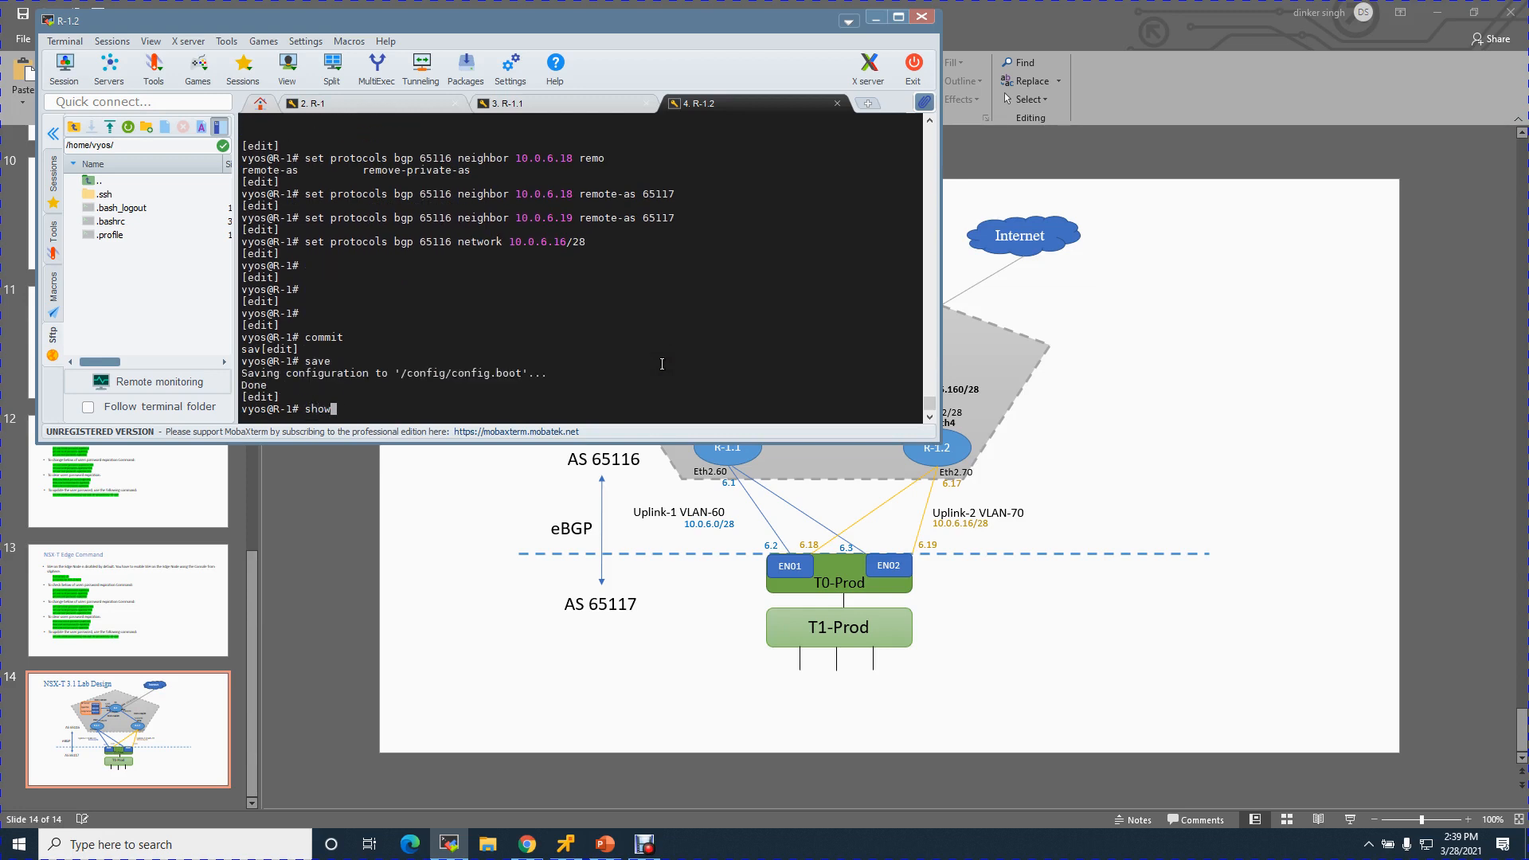
key(Tab)
key(Return)
text(s)
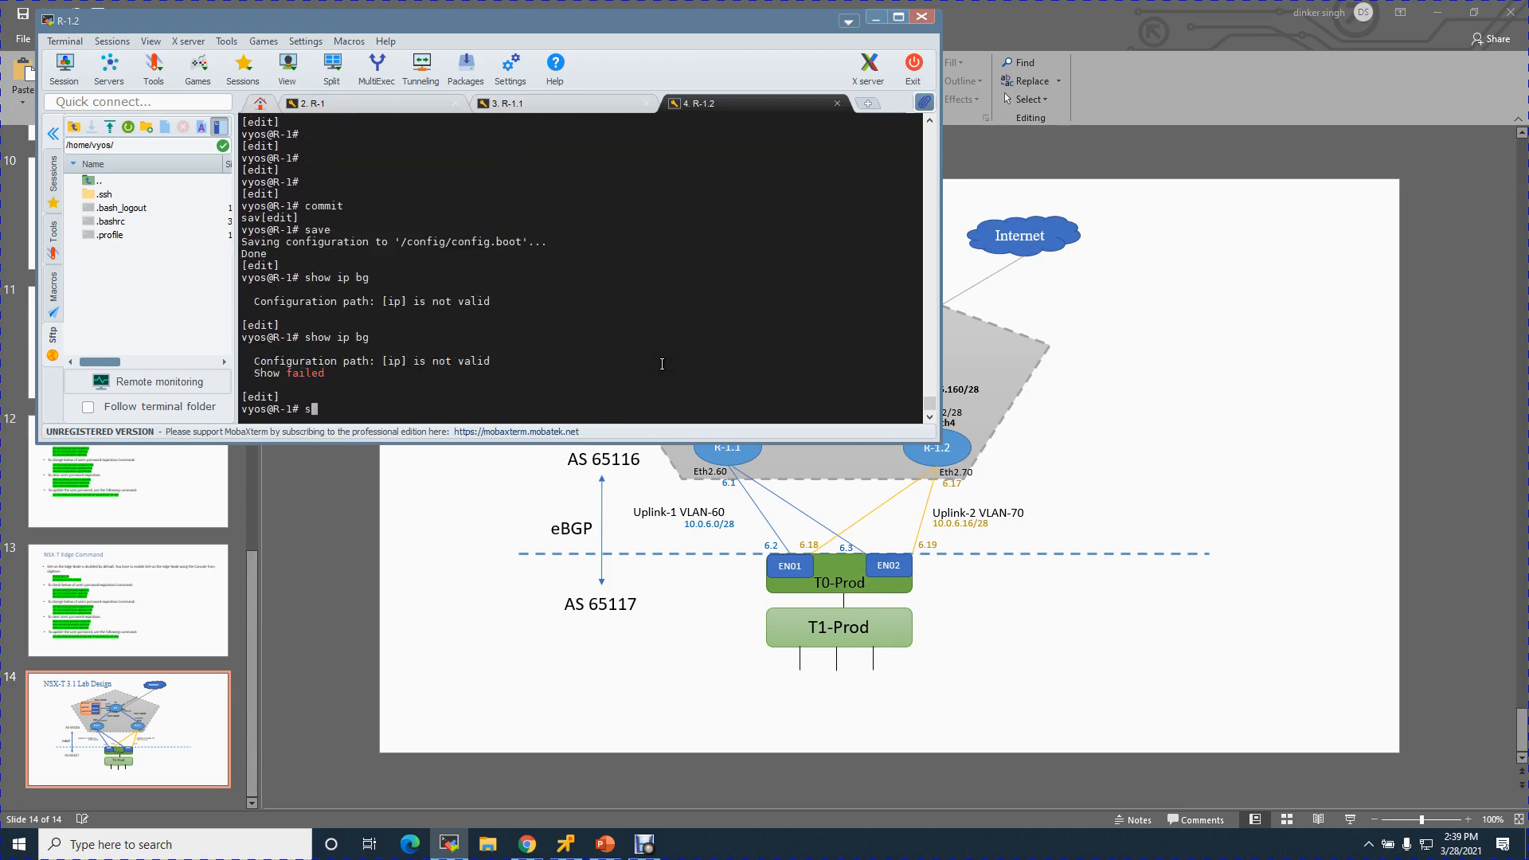
text(how ip)
key(BackSpace)
key(BackSpace)
key(BackSpace)
key(BackSpace)
key(BackSpace)
key(BackSpace)
key(BackSpace)
text(exit)
key(Return)
text(show ip bgp)
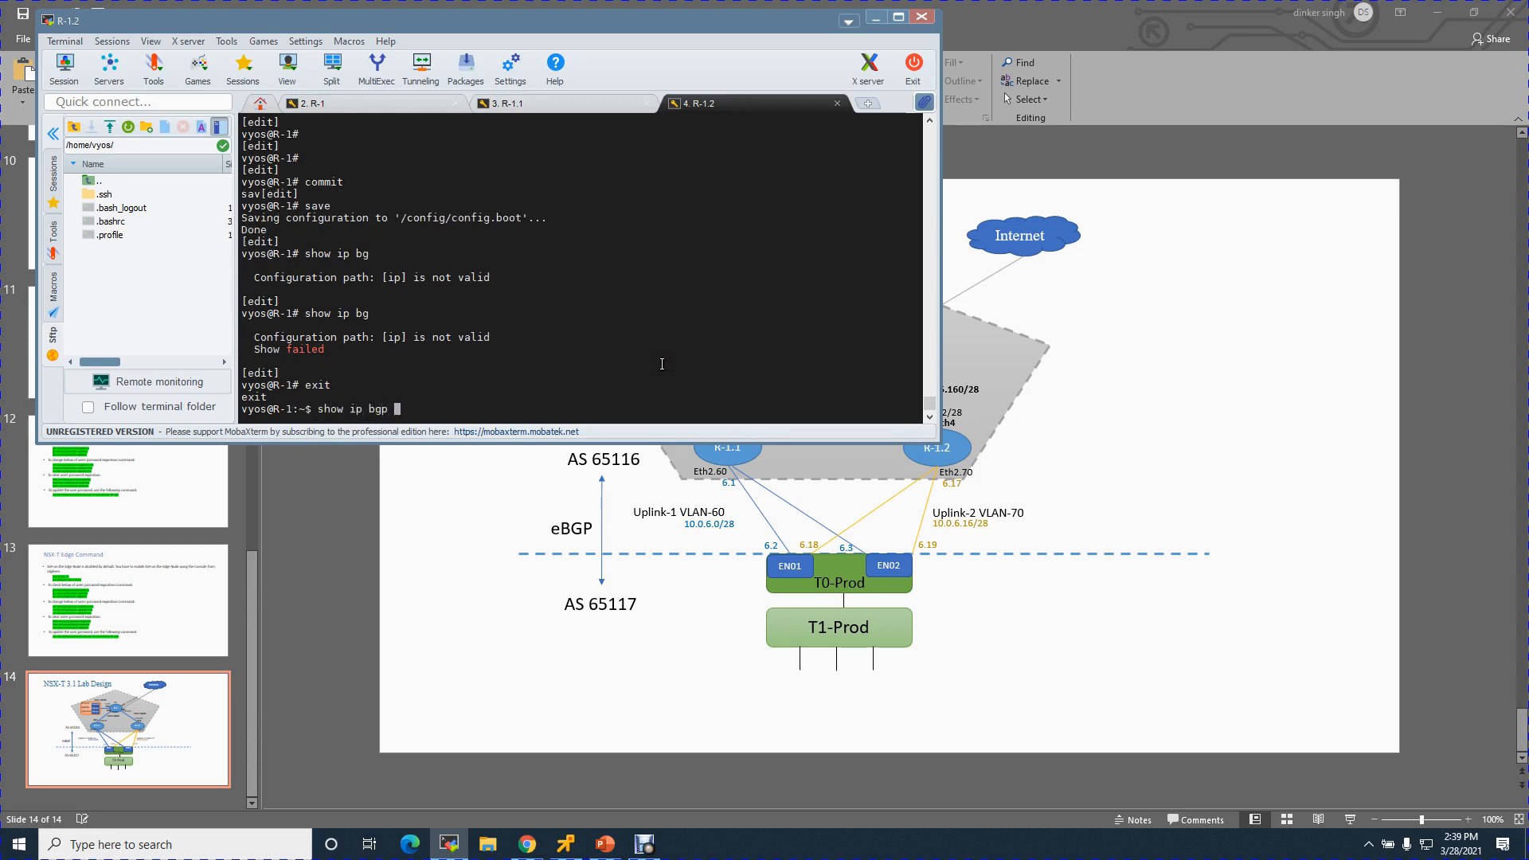
key(Return)
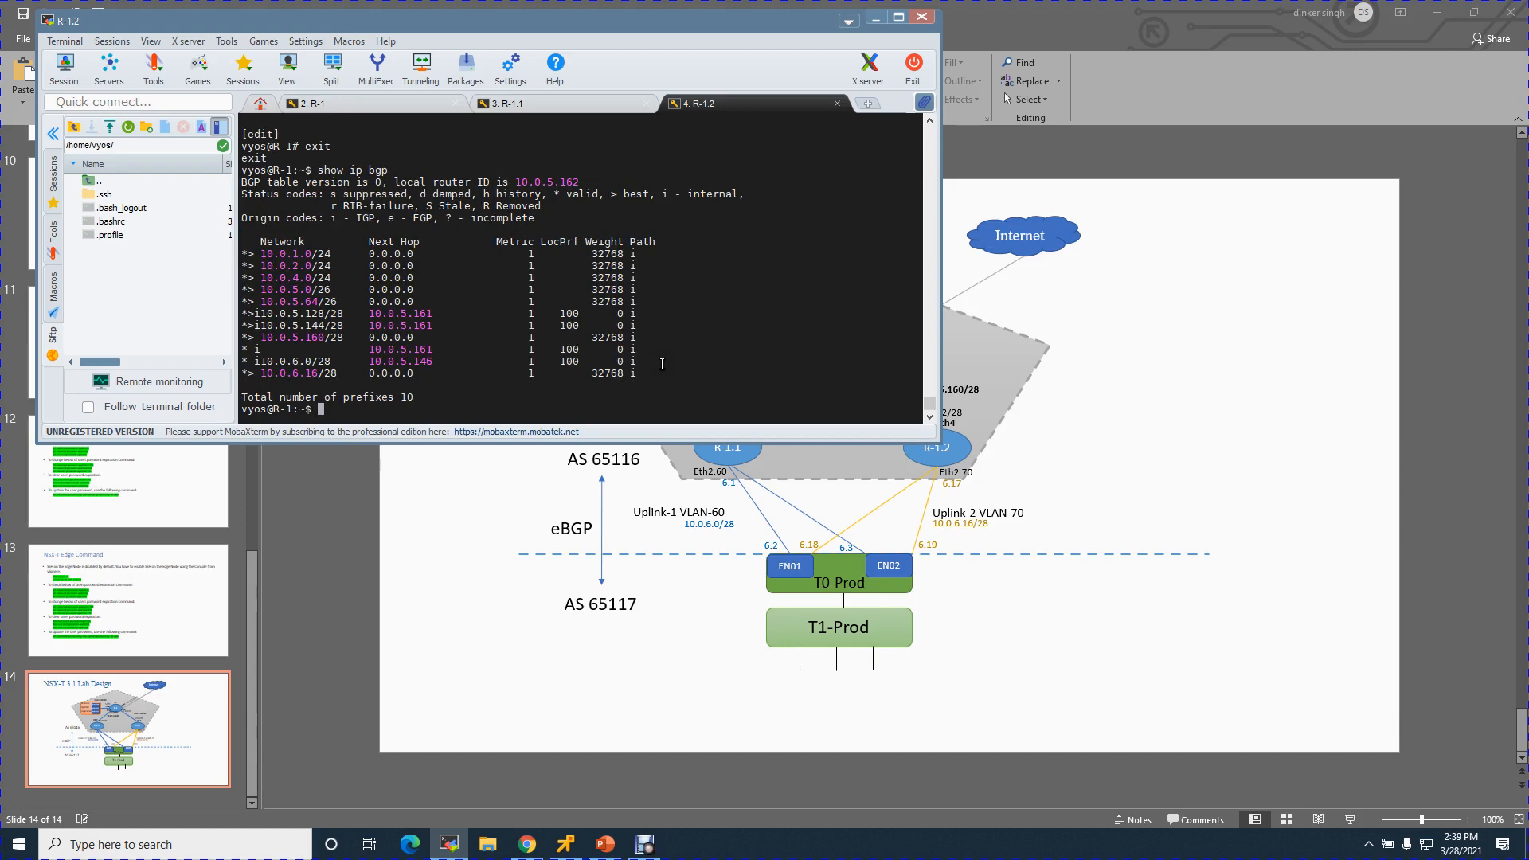
- Add a 10.0.9.0/24 text box below T1-Prod on the design slide in 12 pt font
click(877, 17)
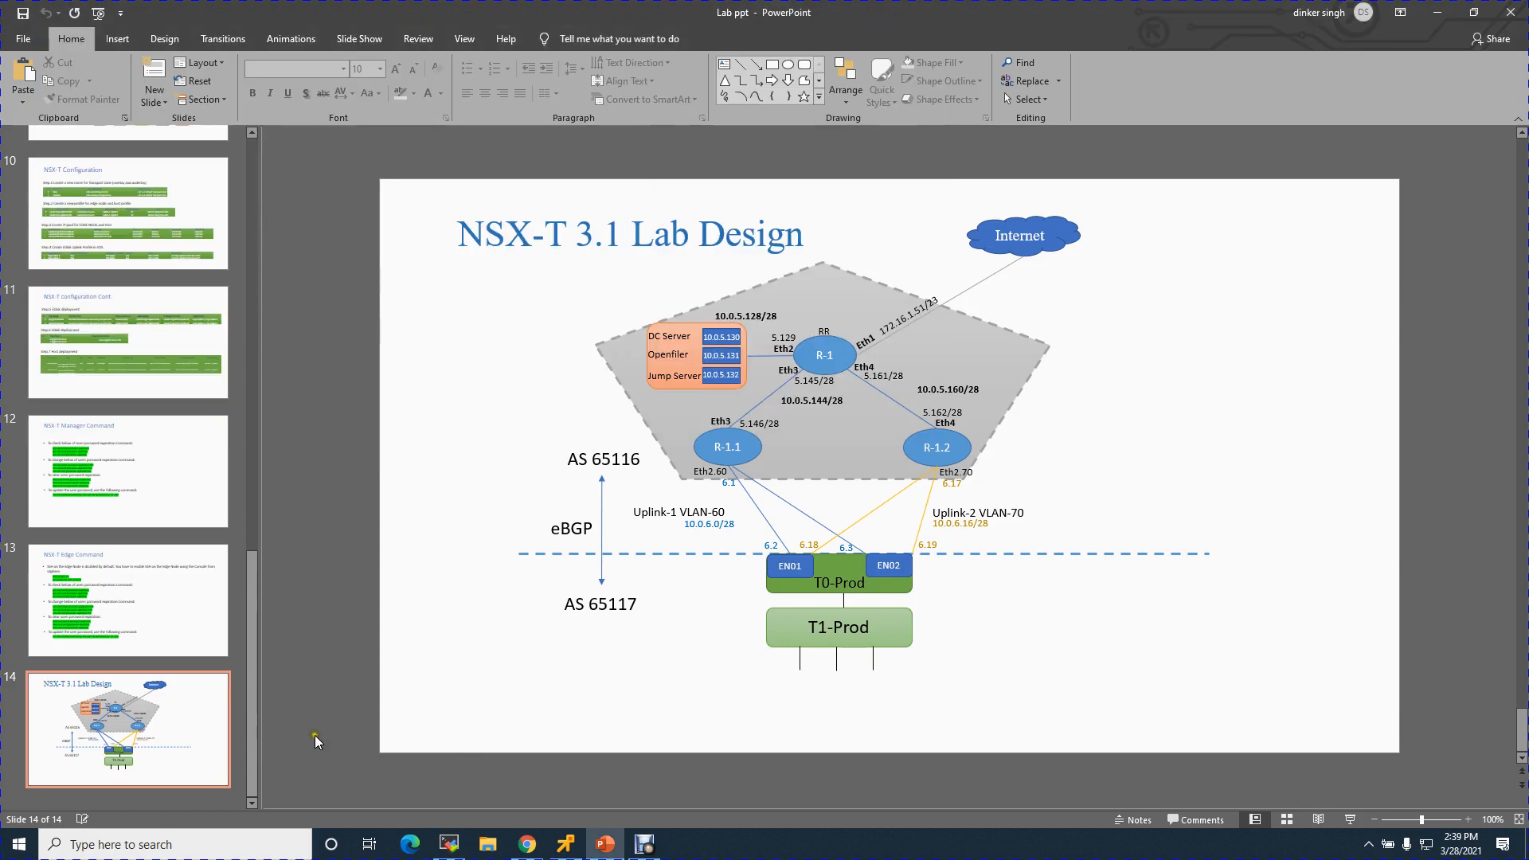
click(724, 65)
click(792, 692)
text(10.0.9.0/24)
key(ctrl+a)
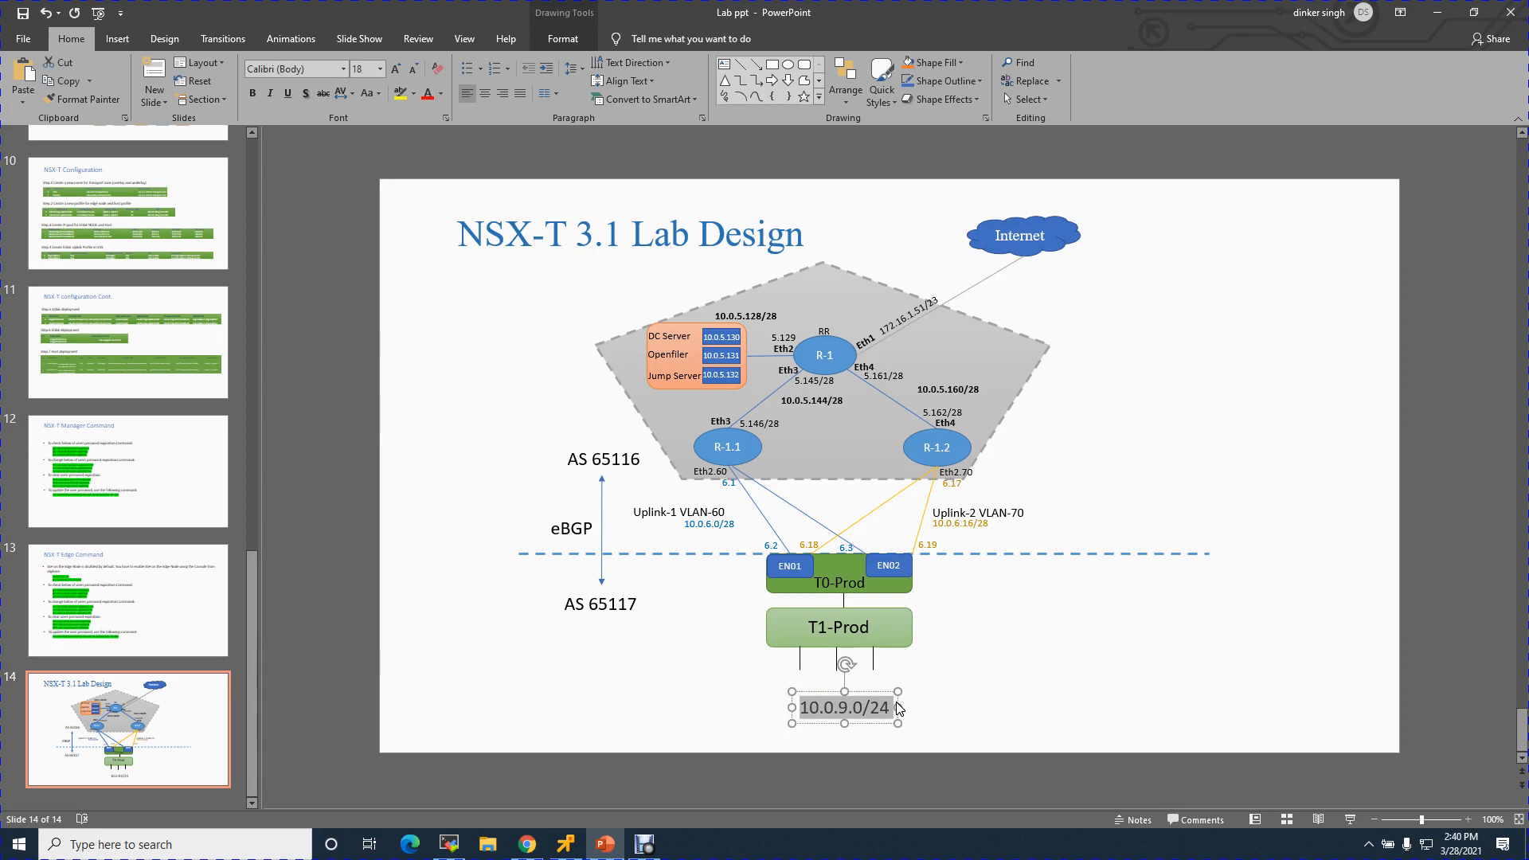
click(369, 72)
text(12)
key(Return)
- Nudge the 10.0.9.0/24 label into place directly under T1-Prod
click(931, 734)
click(834, 704)
click(868, 705)
key(Right)
key(Right)
key(Right)
key(Right)
key(Right)
key(Right)
key(Right)
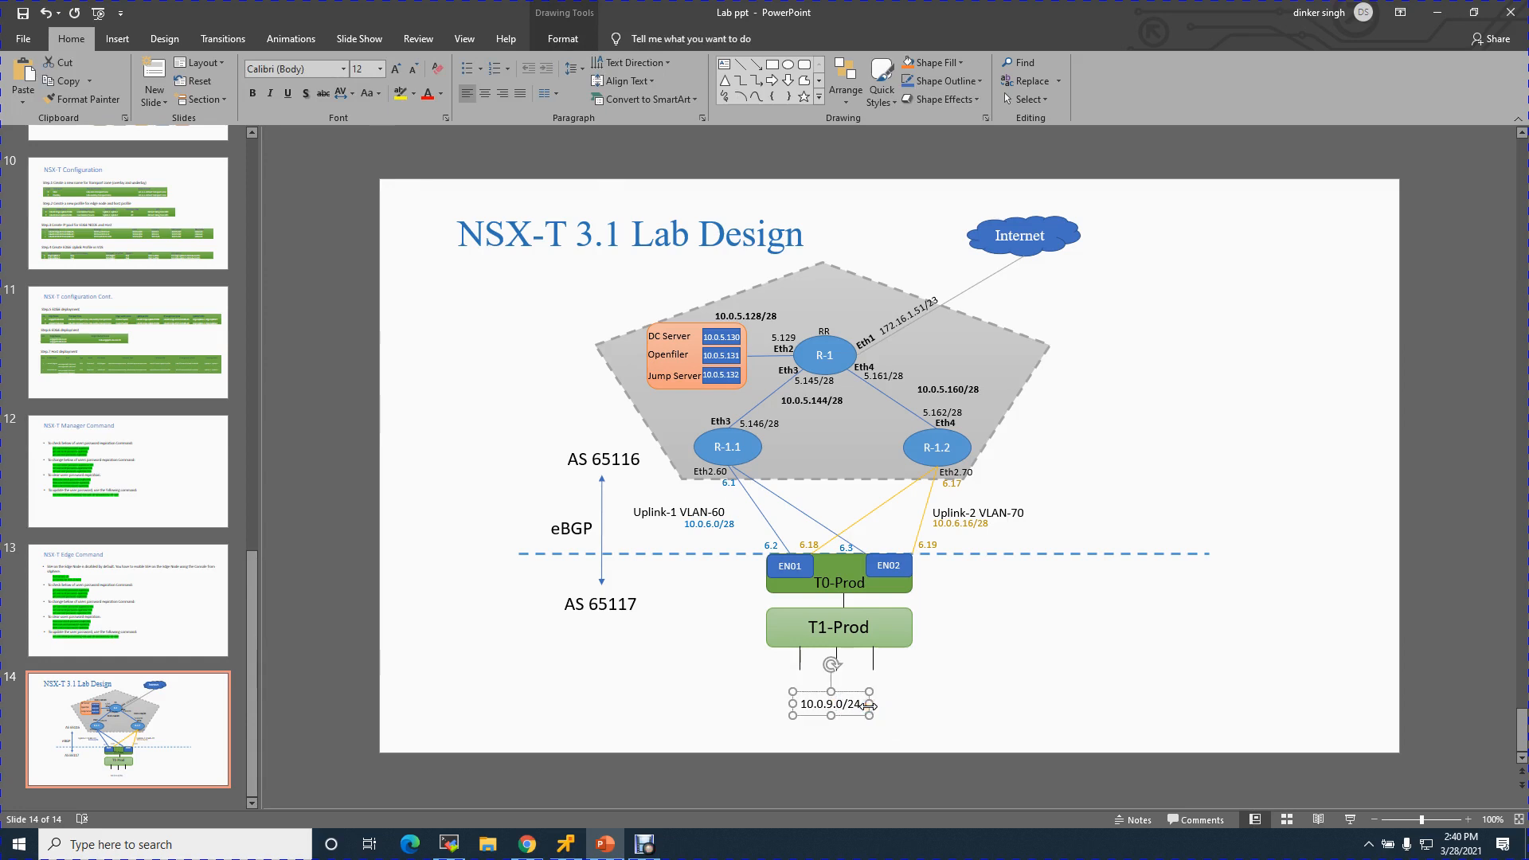
key(Up)
key(Up)
key(Up)
key(Up)
key(Up)
key(Up)
key(Up)
key(Up)
key(Up)
key(Left)
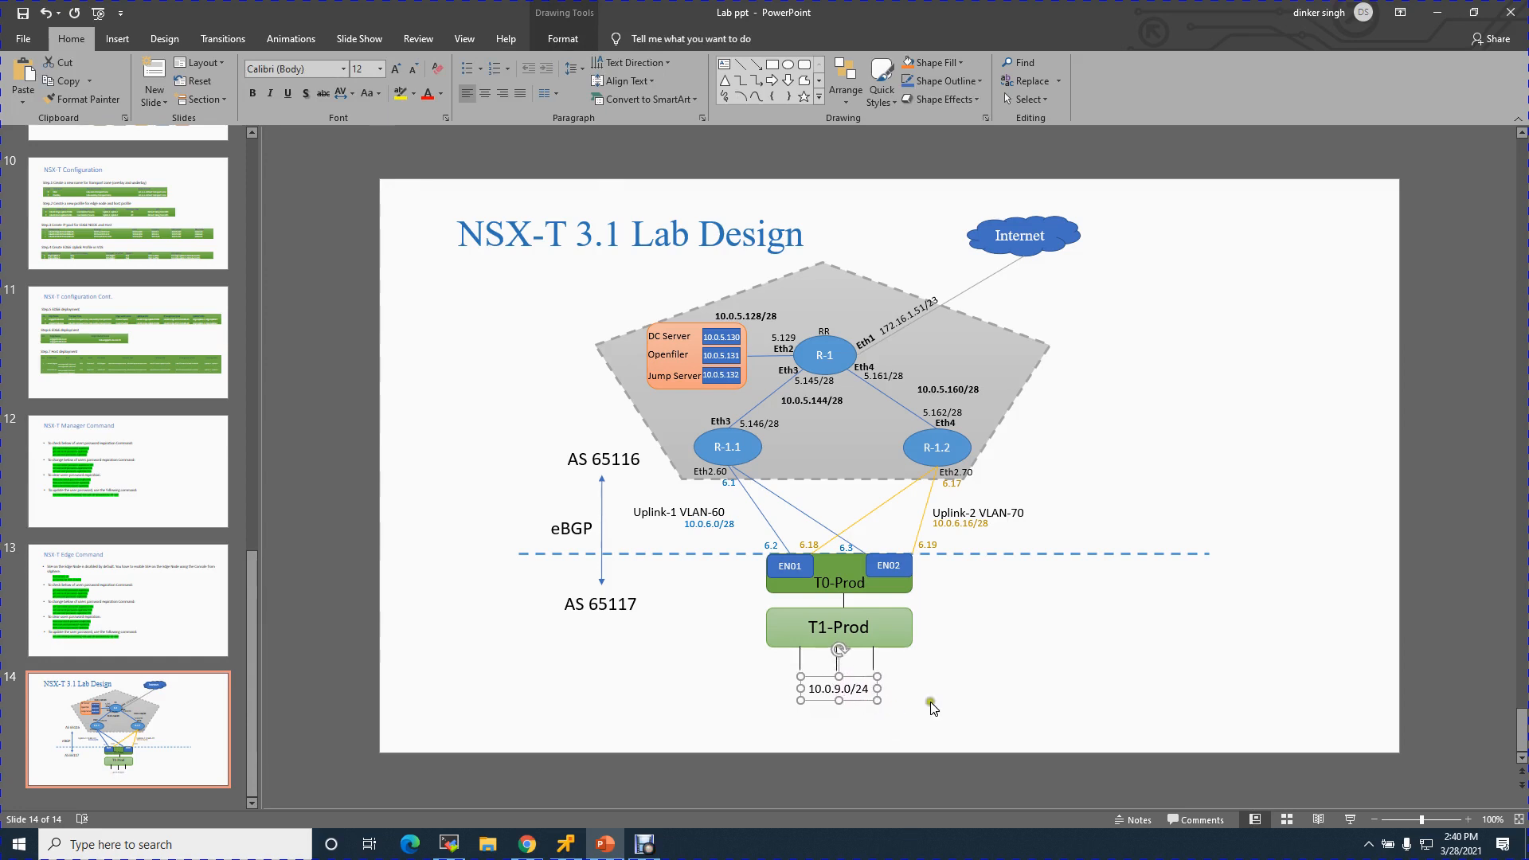
click(1001, 702)
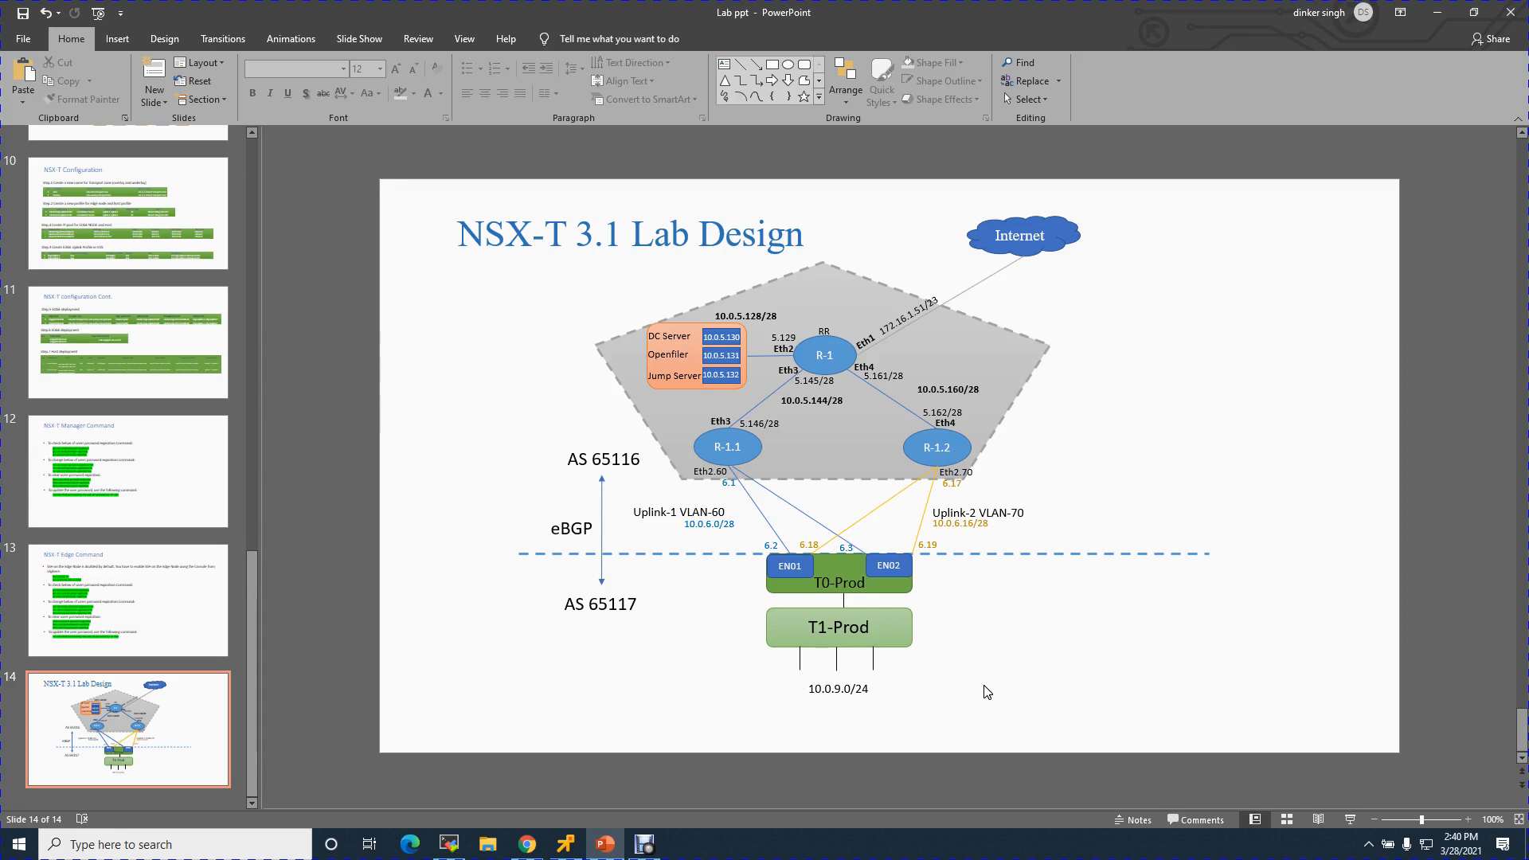
click(716, 615)
- Unlock the VM as Administrator using Ctrl+Alt+Del and the account password
click(607, 846)
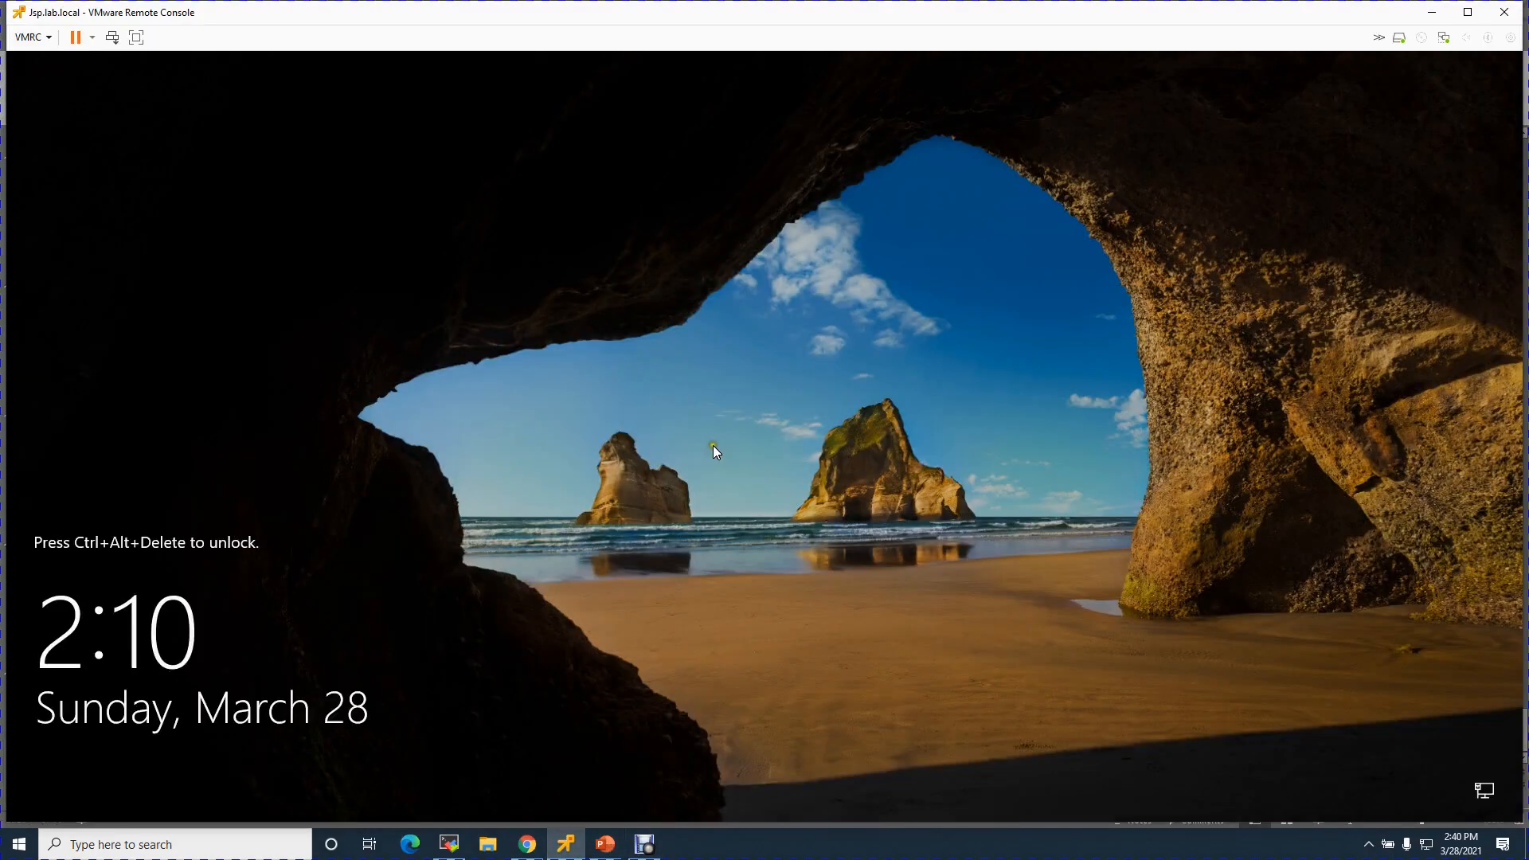
click(122, 37)
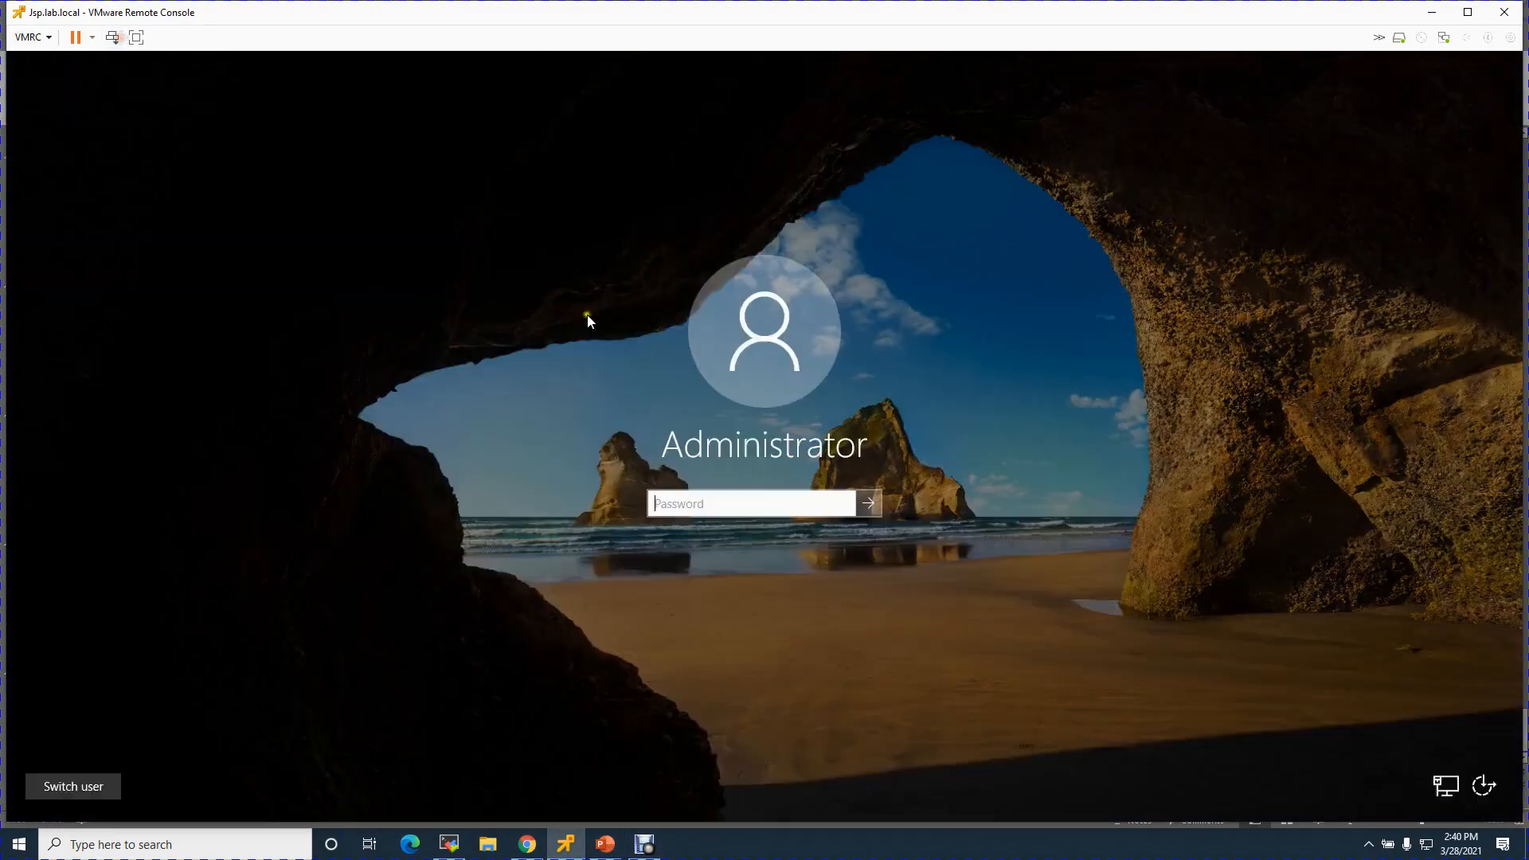
text(********)
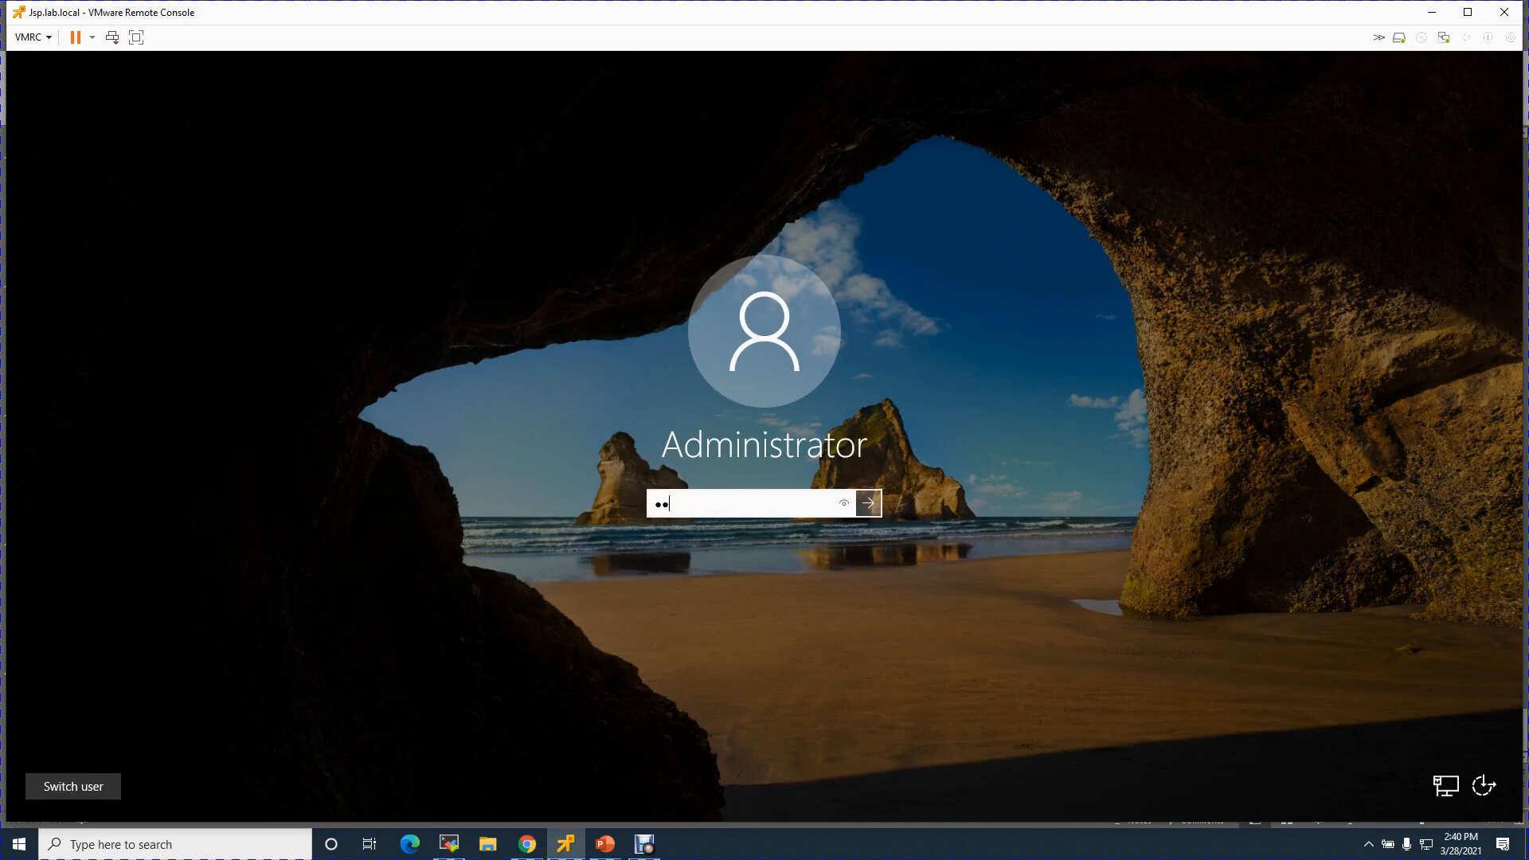
key(Return)
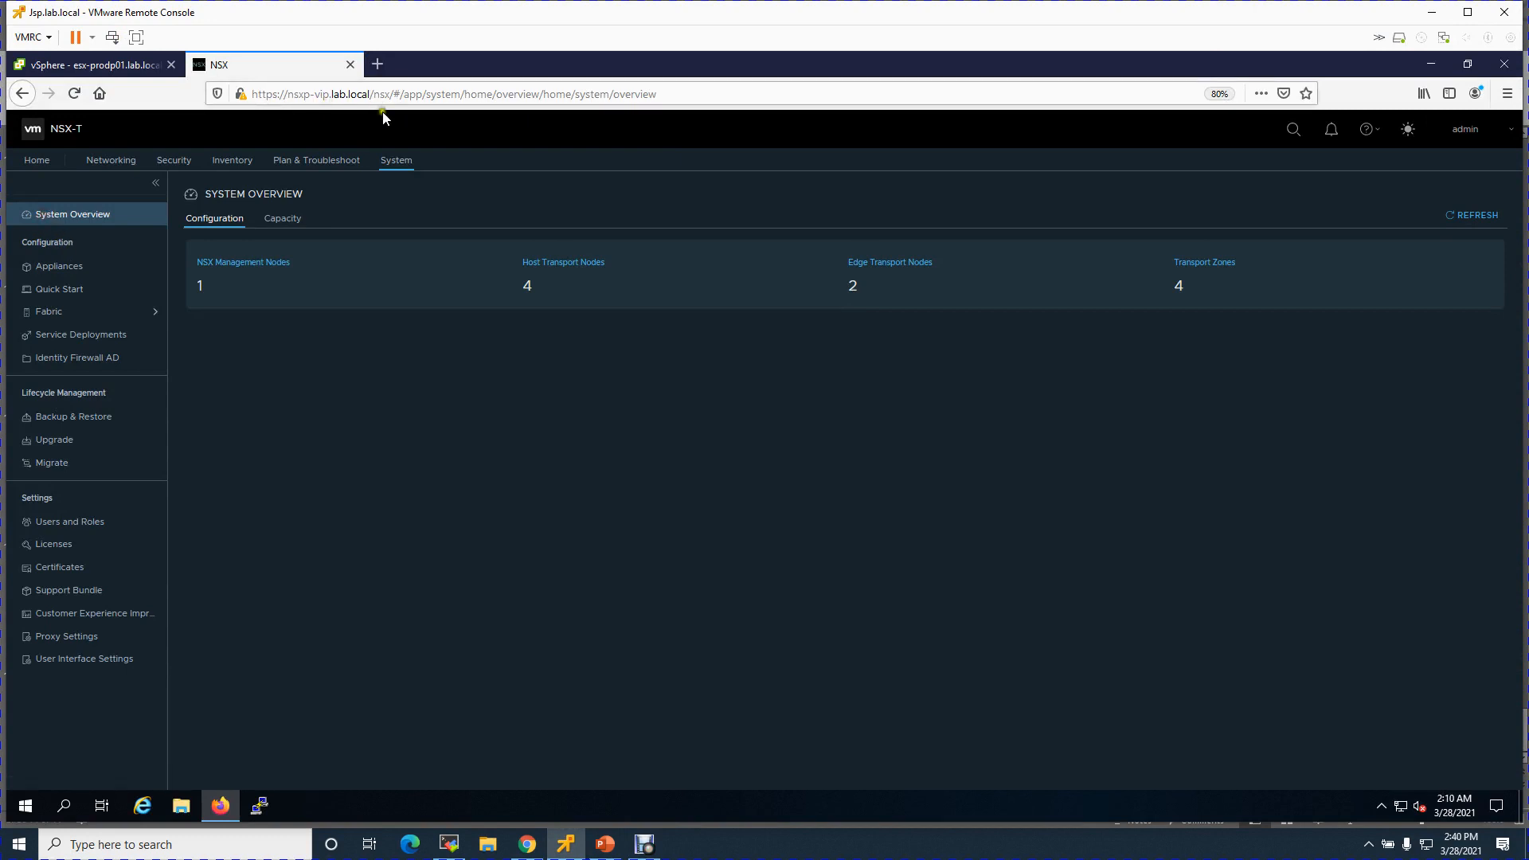
- Browse NSX-T Networking's Tier-0, Tier-1 and Segments lists, ending on the empty Segments page
click(130, 167)
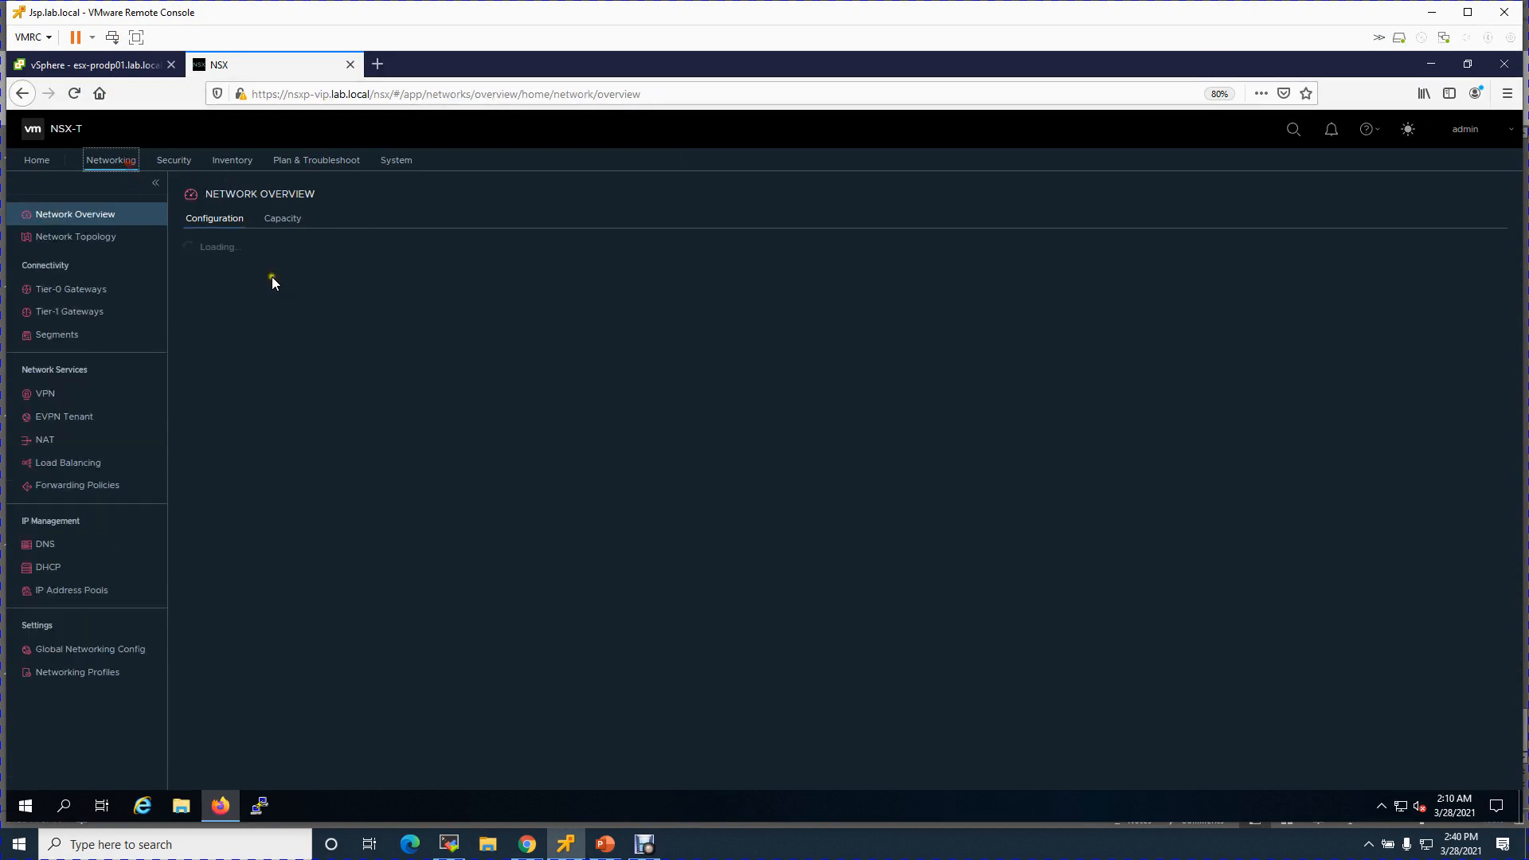
click(74, 296)
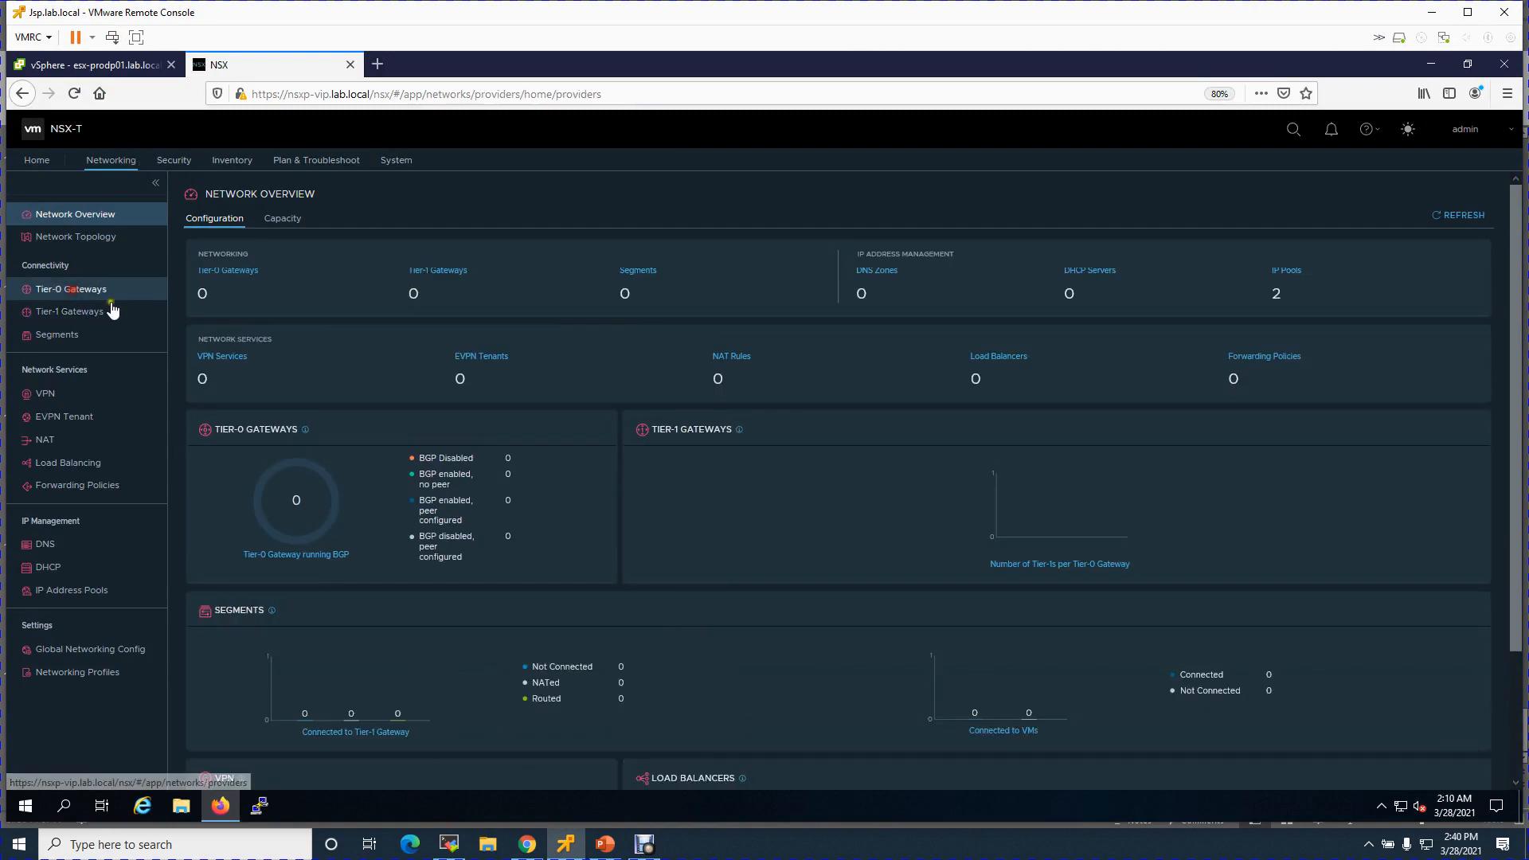
click(81, 312)
click(86, 336)
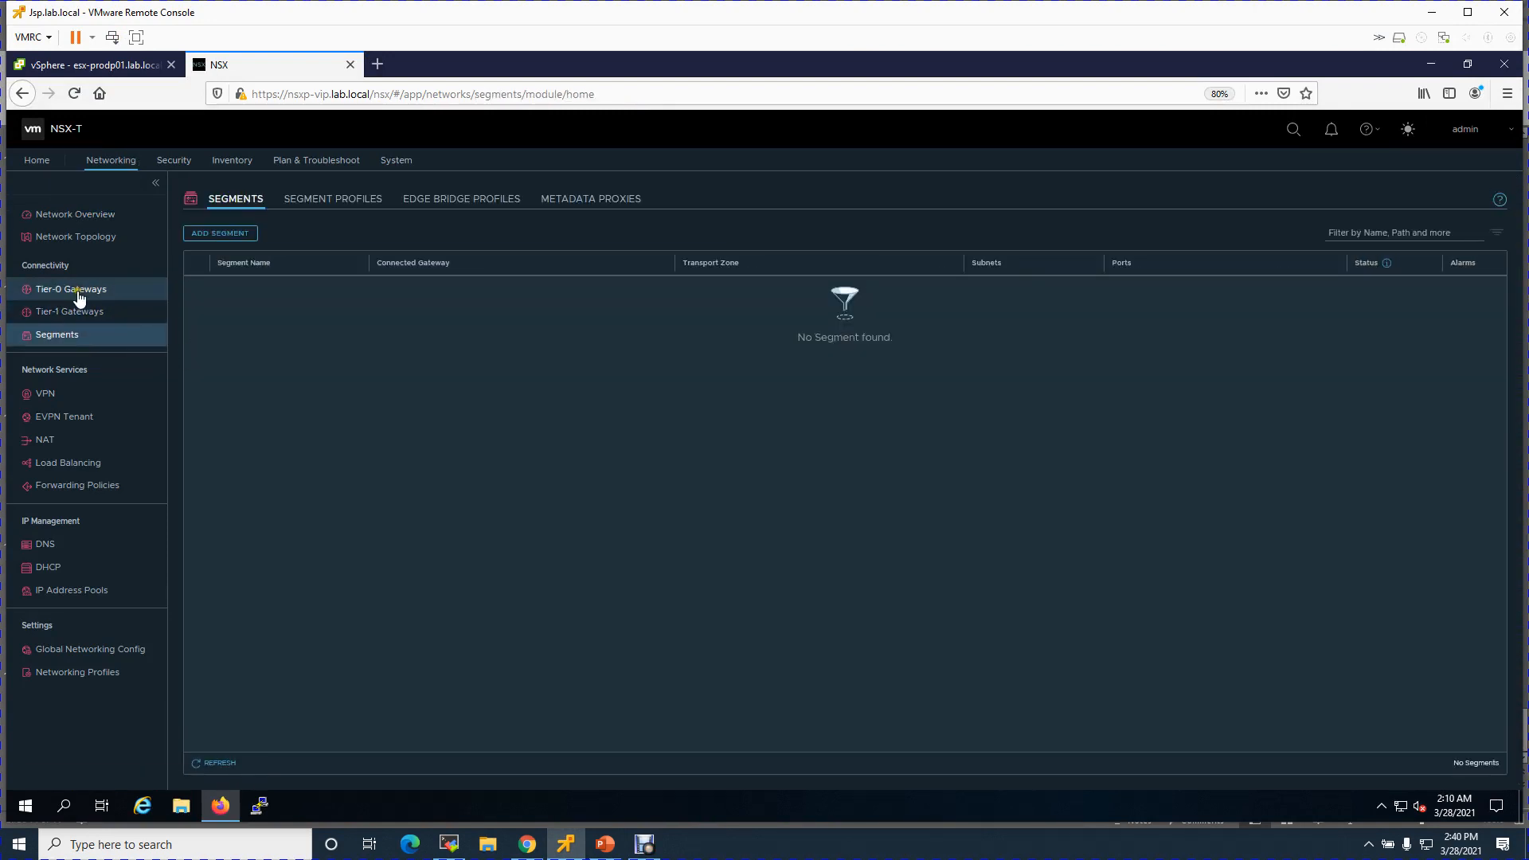
click(78, 297)
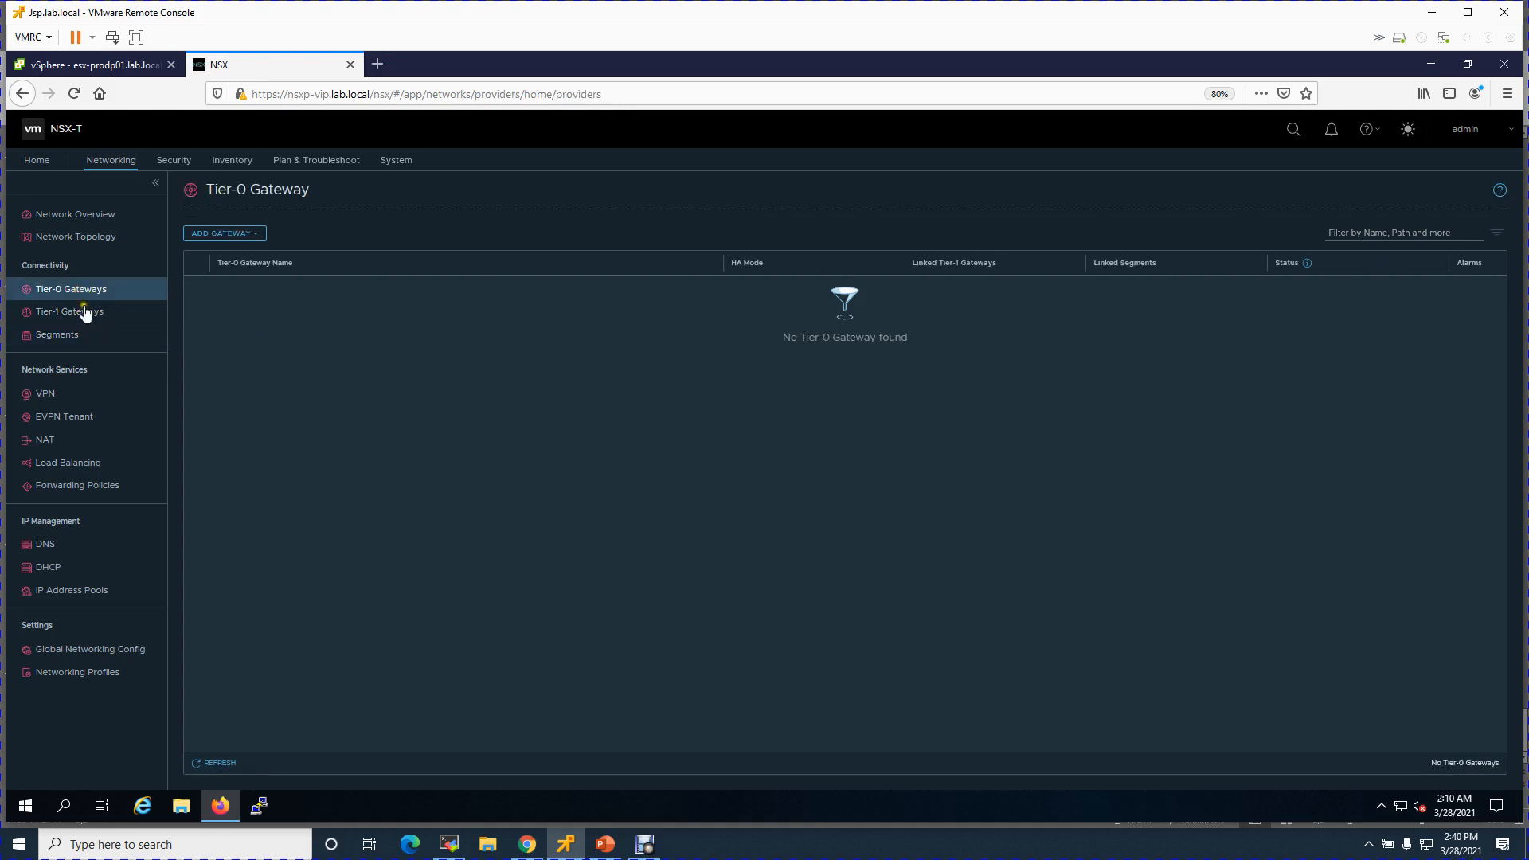
click(55, 336)
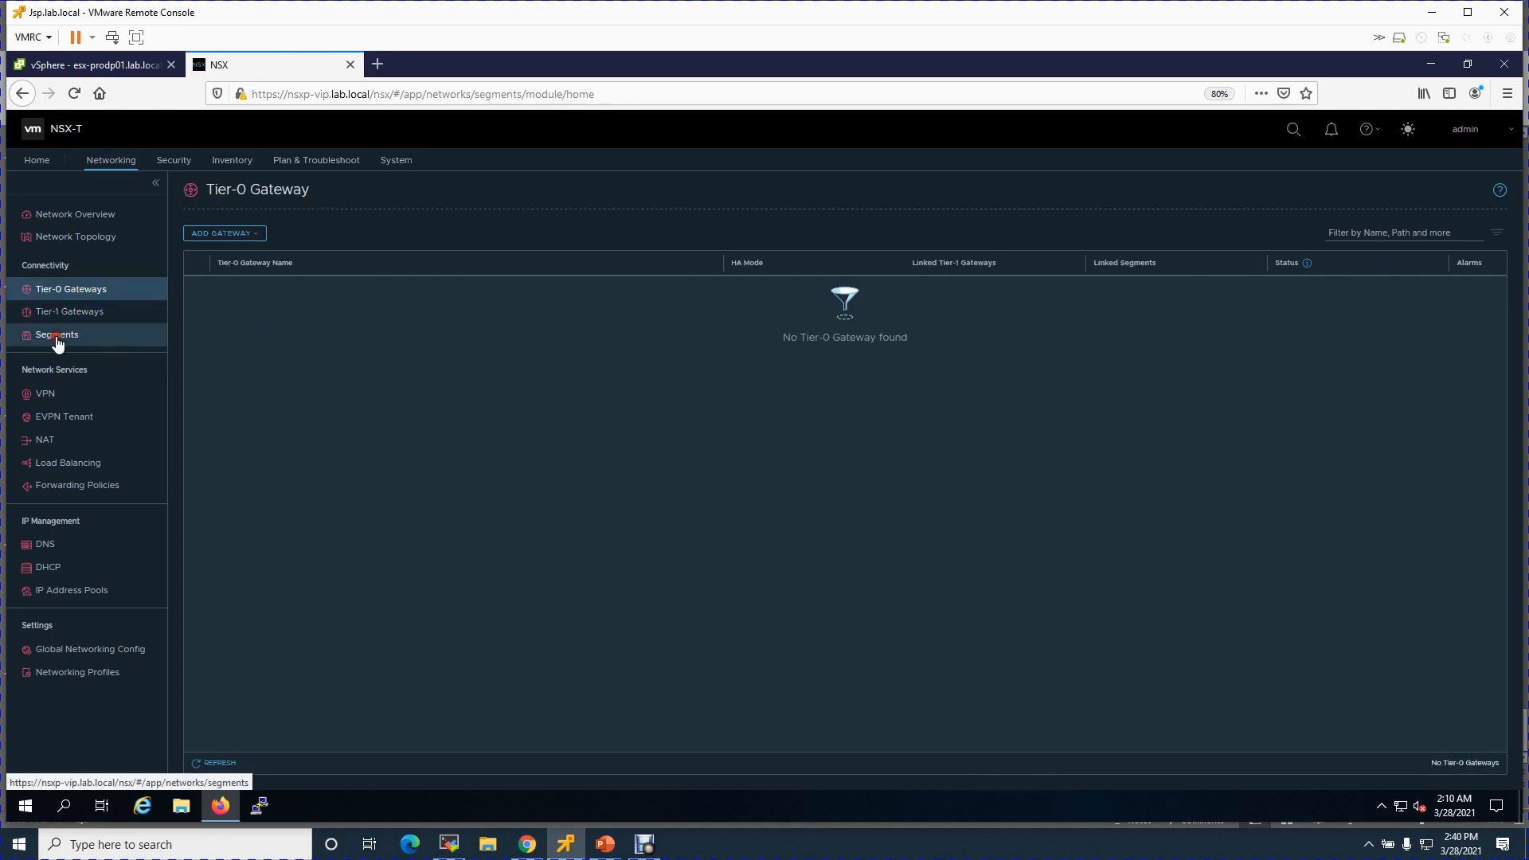
- Add segment EDGE-Uplink-1 on Lab-vlan-Transportzone with VLAN 60, saving without further configuration
click(236, 234)
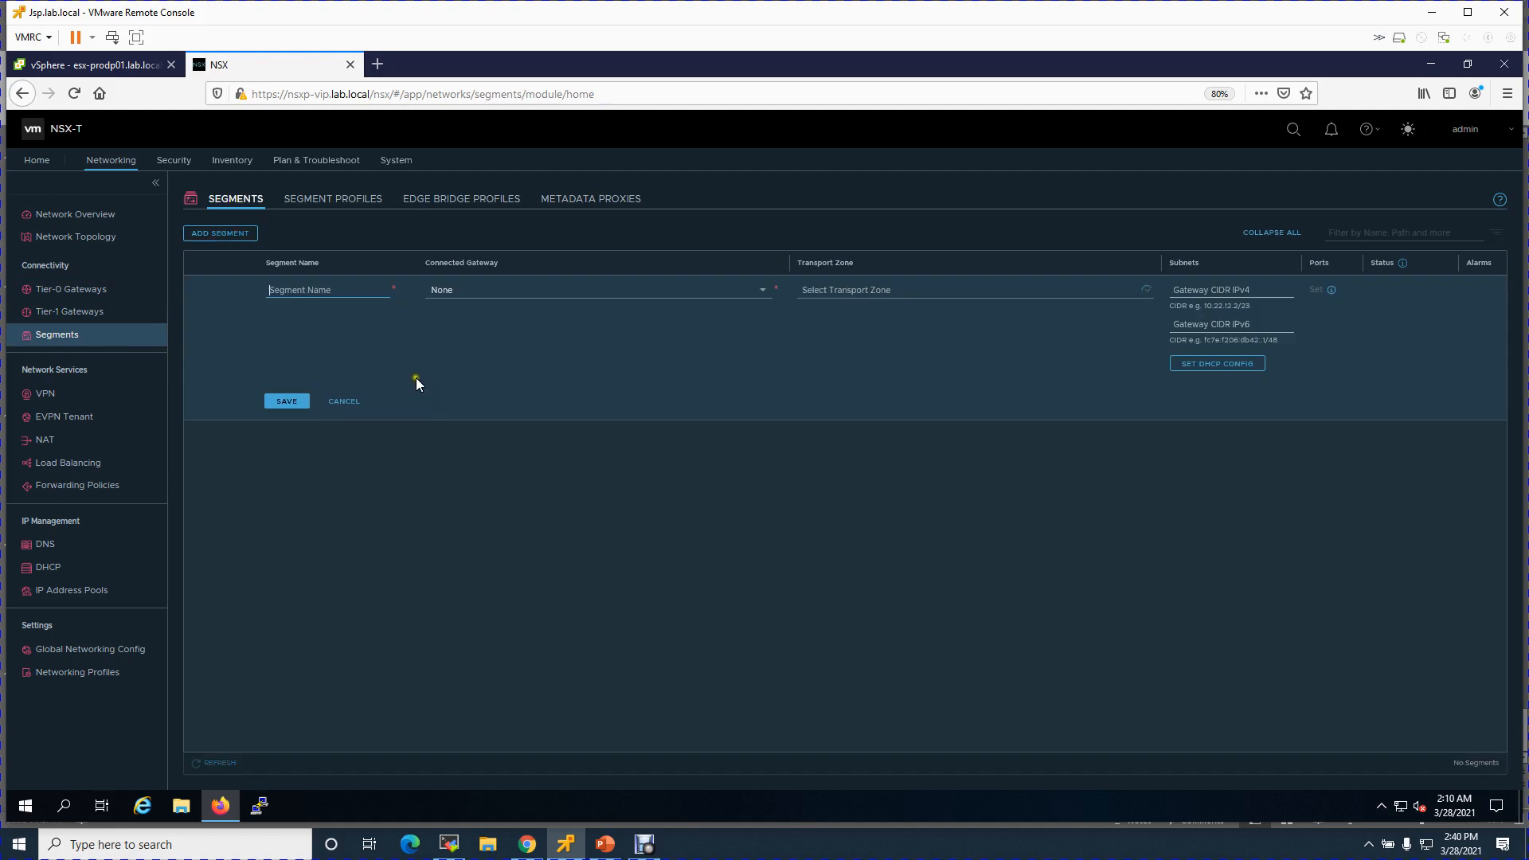
click(322, 284)
text(EDGE-Uplink-1)
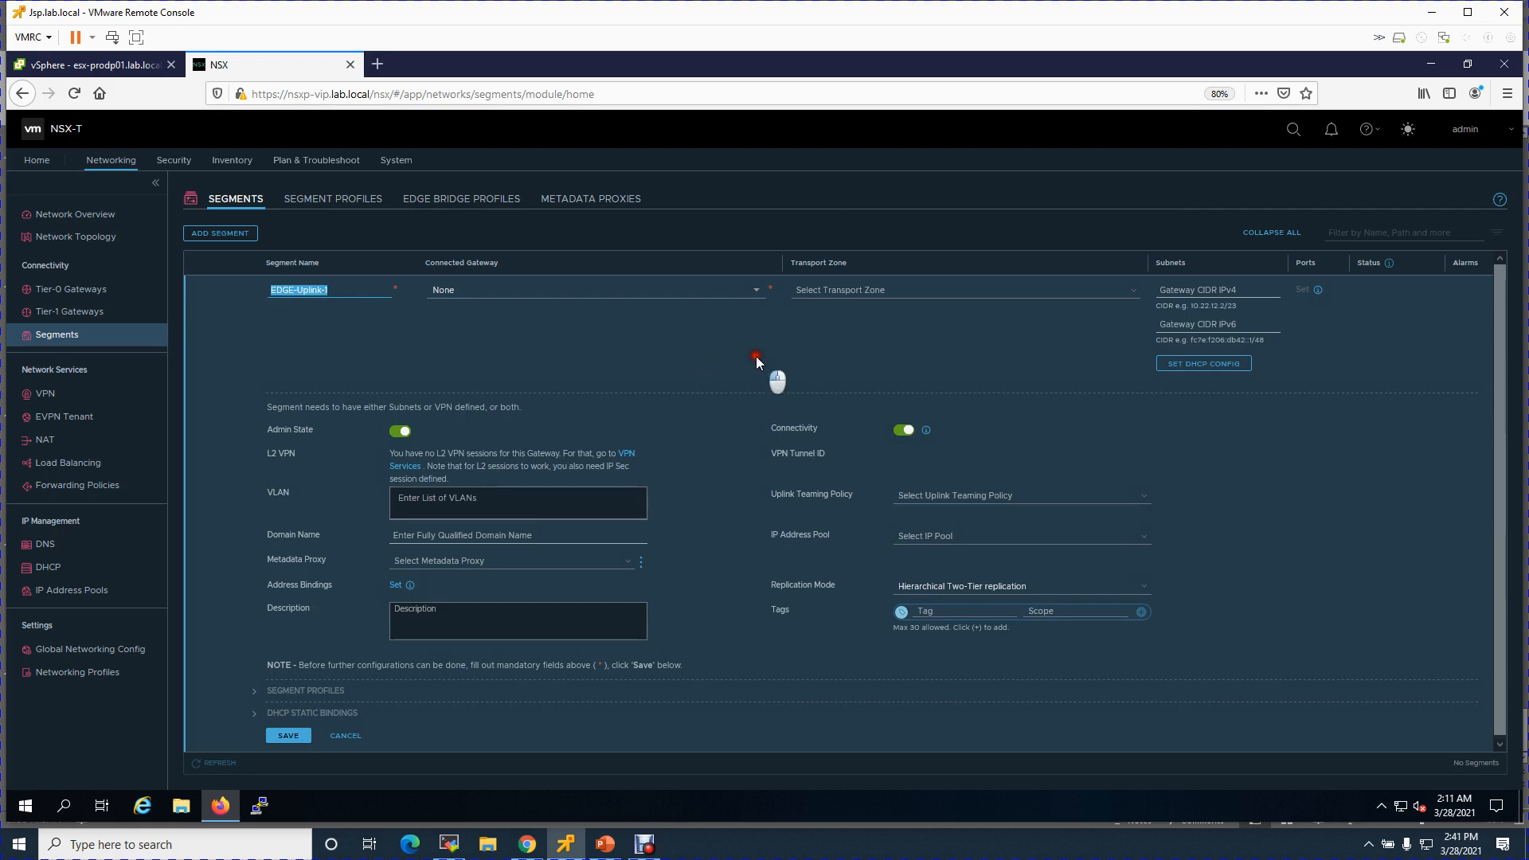
click(757, 356)
click(1134, 289)
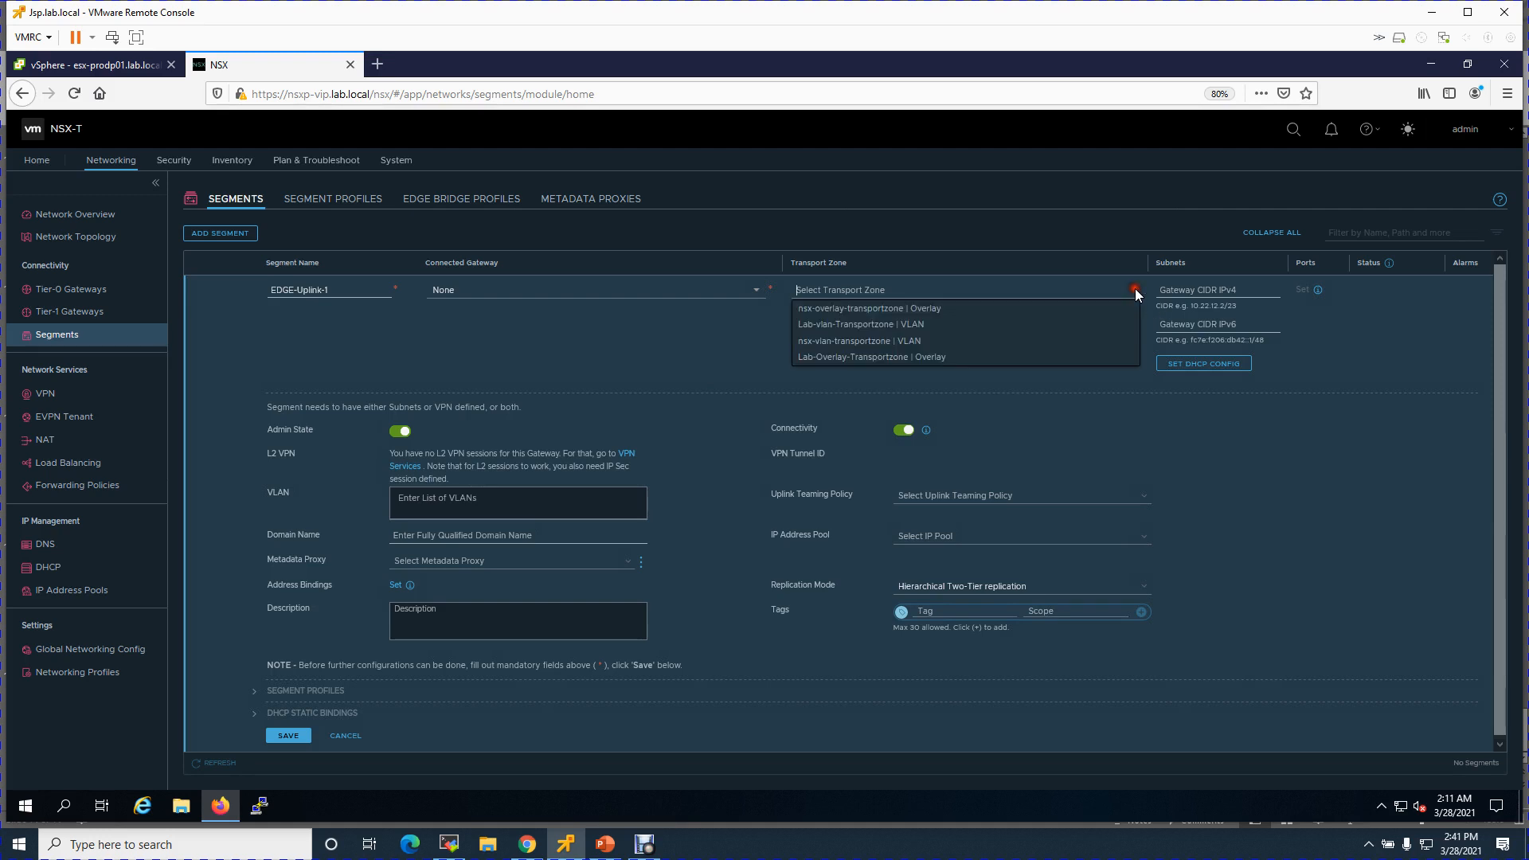
click(912, 327)
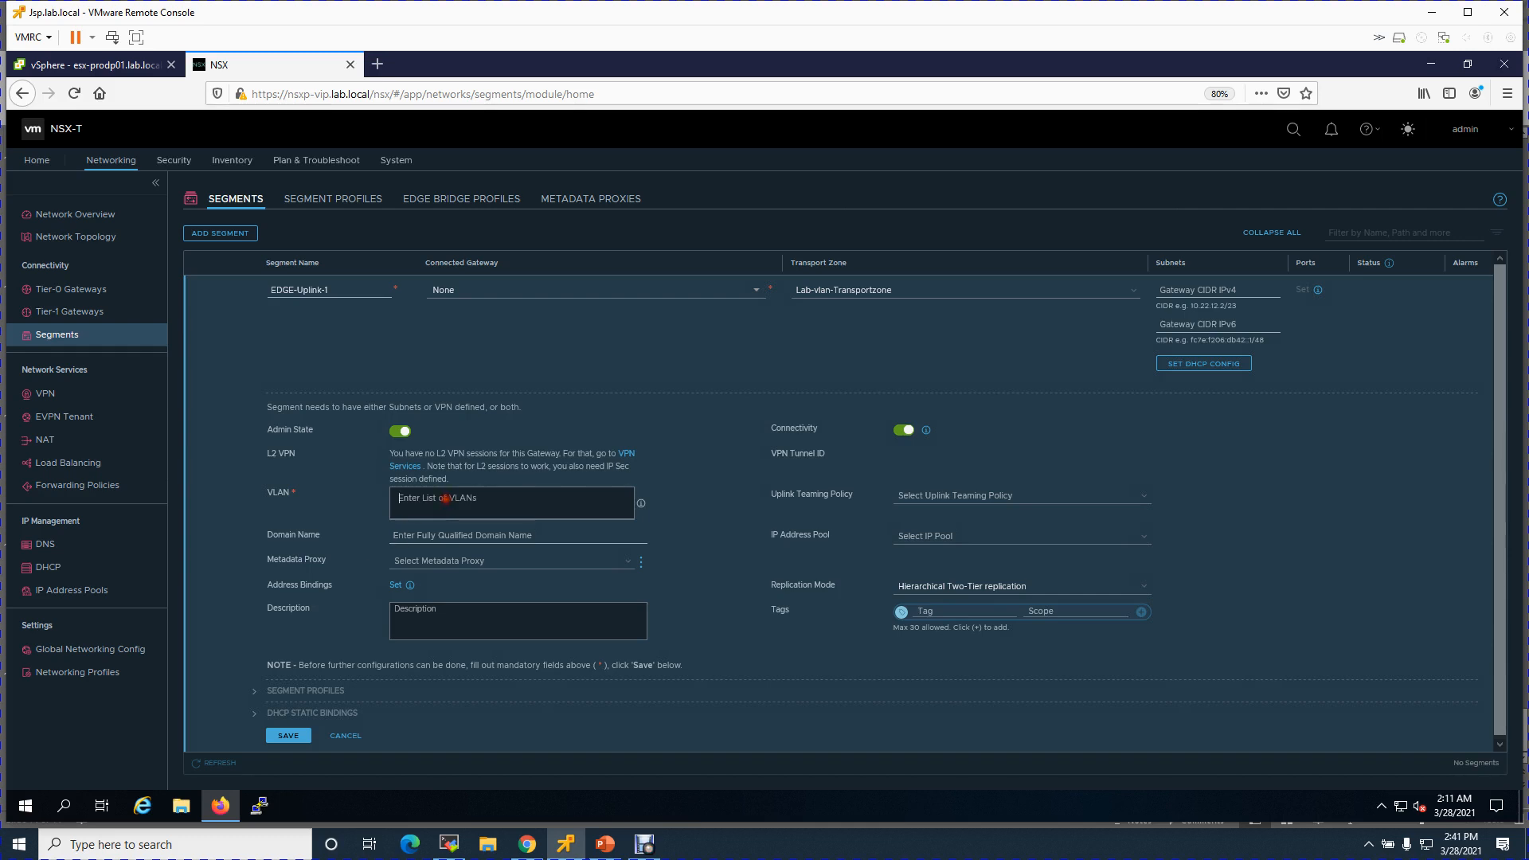
text(60)
click(290, 737)
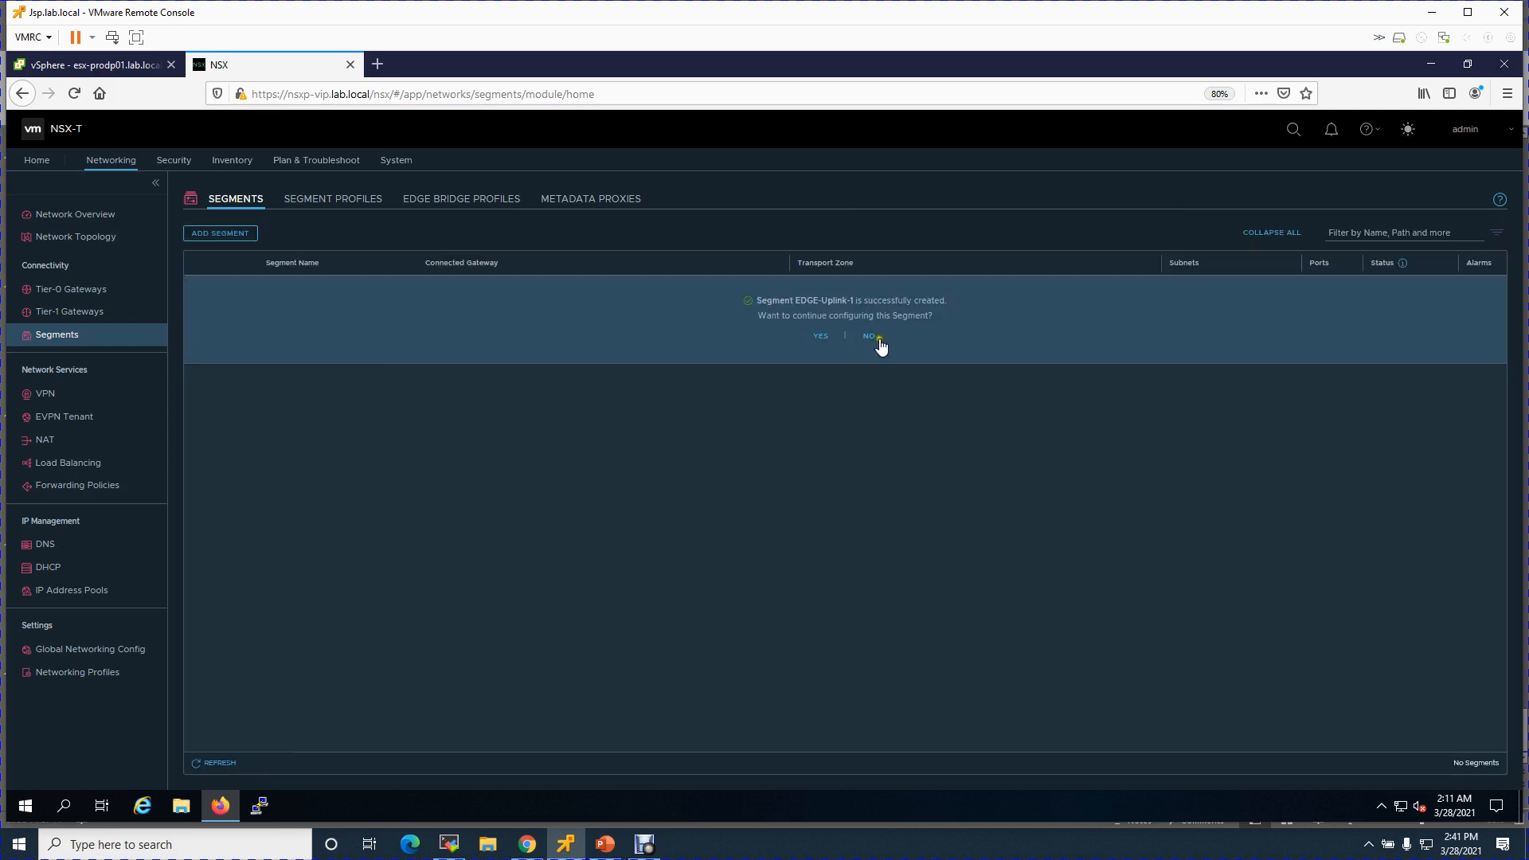
click(869, 337)
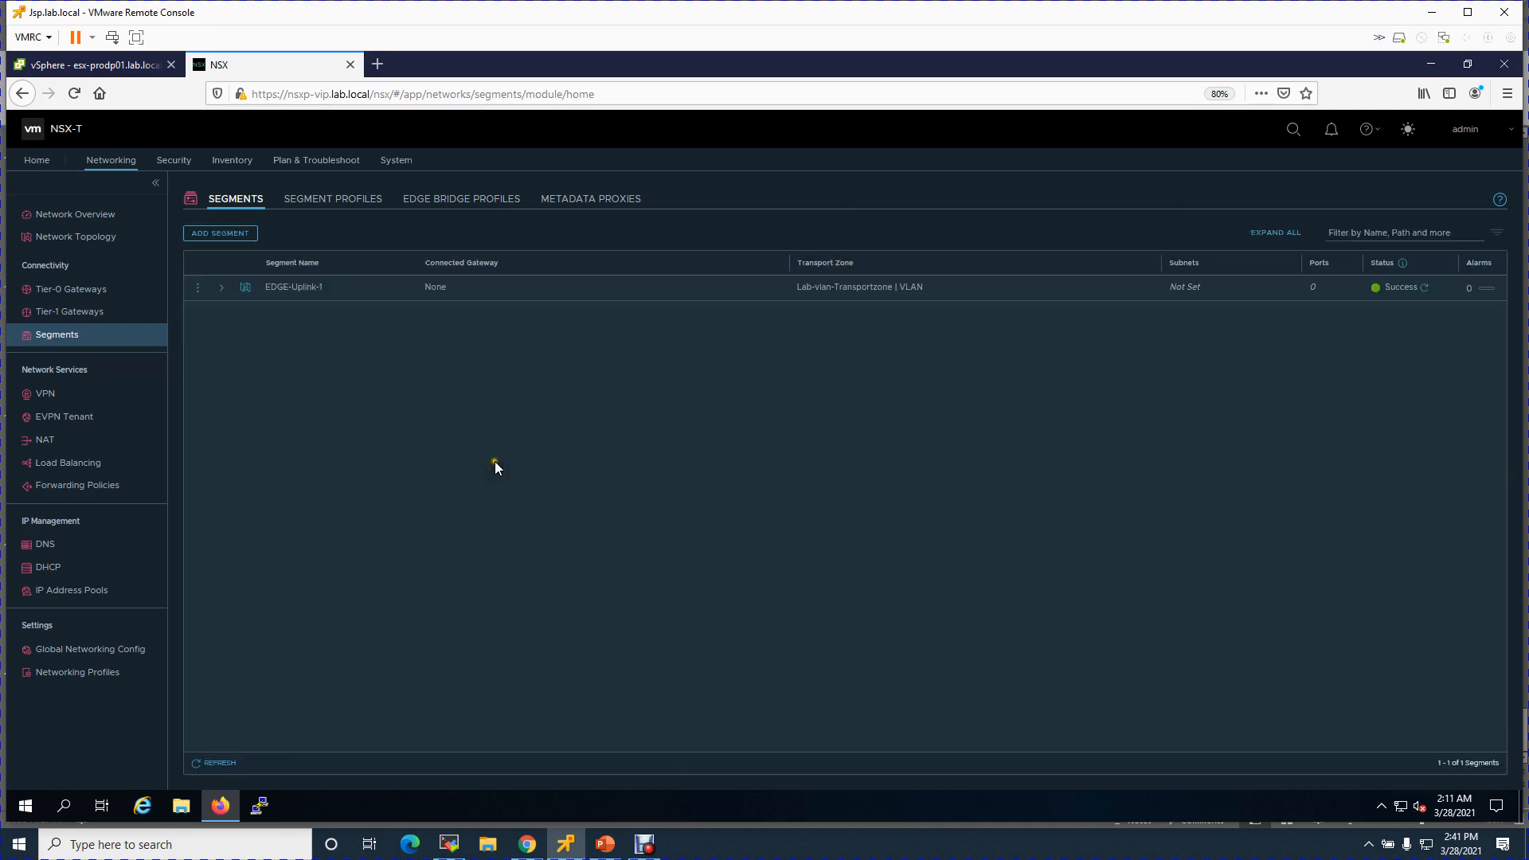
- Add segment EDGE-Uplink-2 on Lab-vlan-Transportzone with VLAN 70, saving without further configuration
click(214, 237)
text(EDGE-Uplink-1)
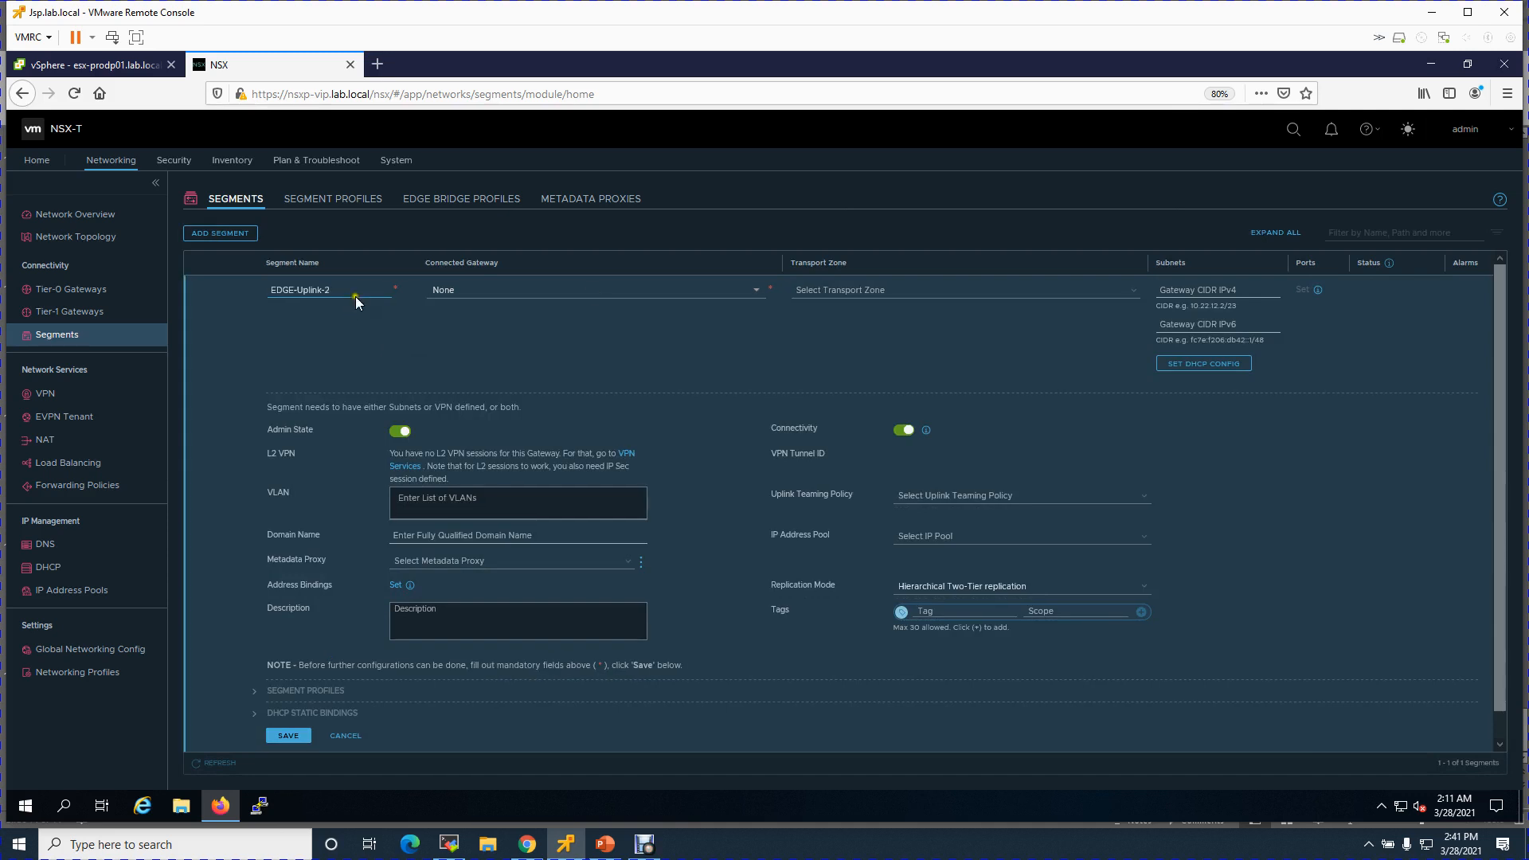
click(959, 293)
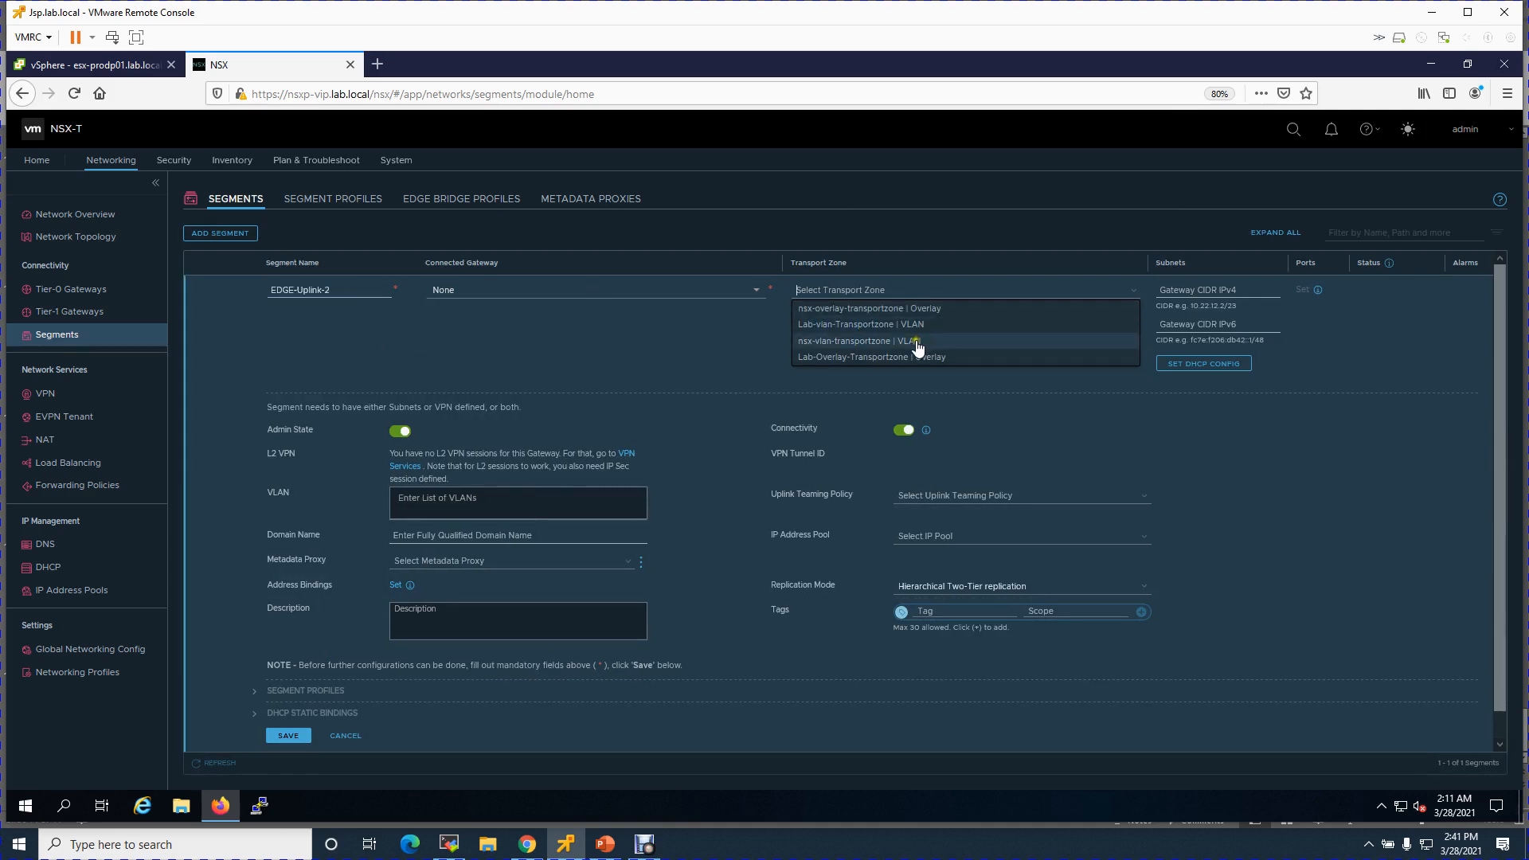
click(847, 333)
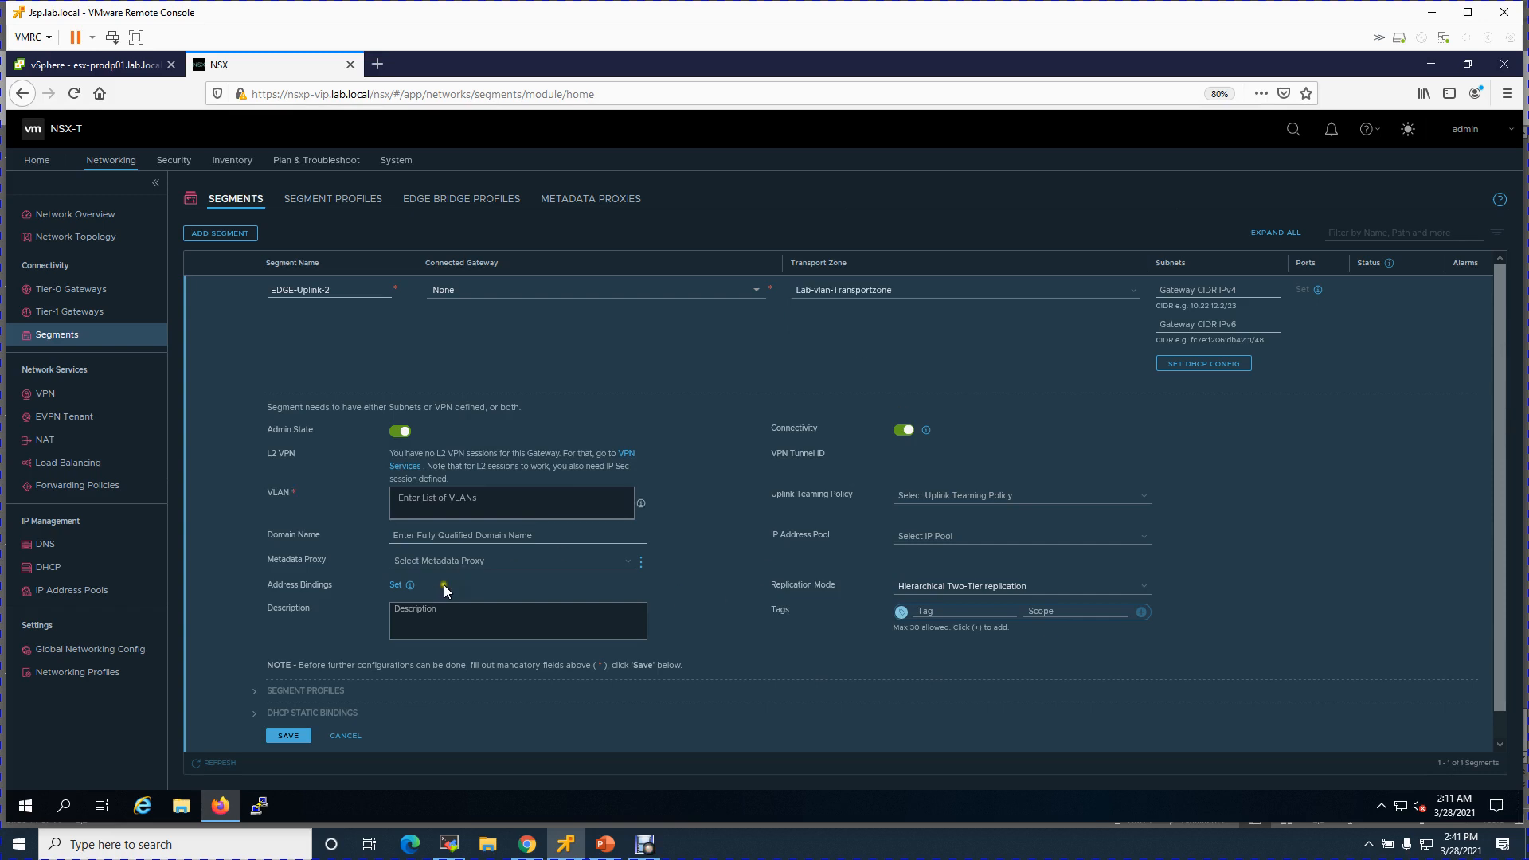
text(7)
click(289, 735)
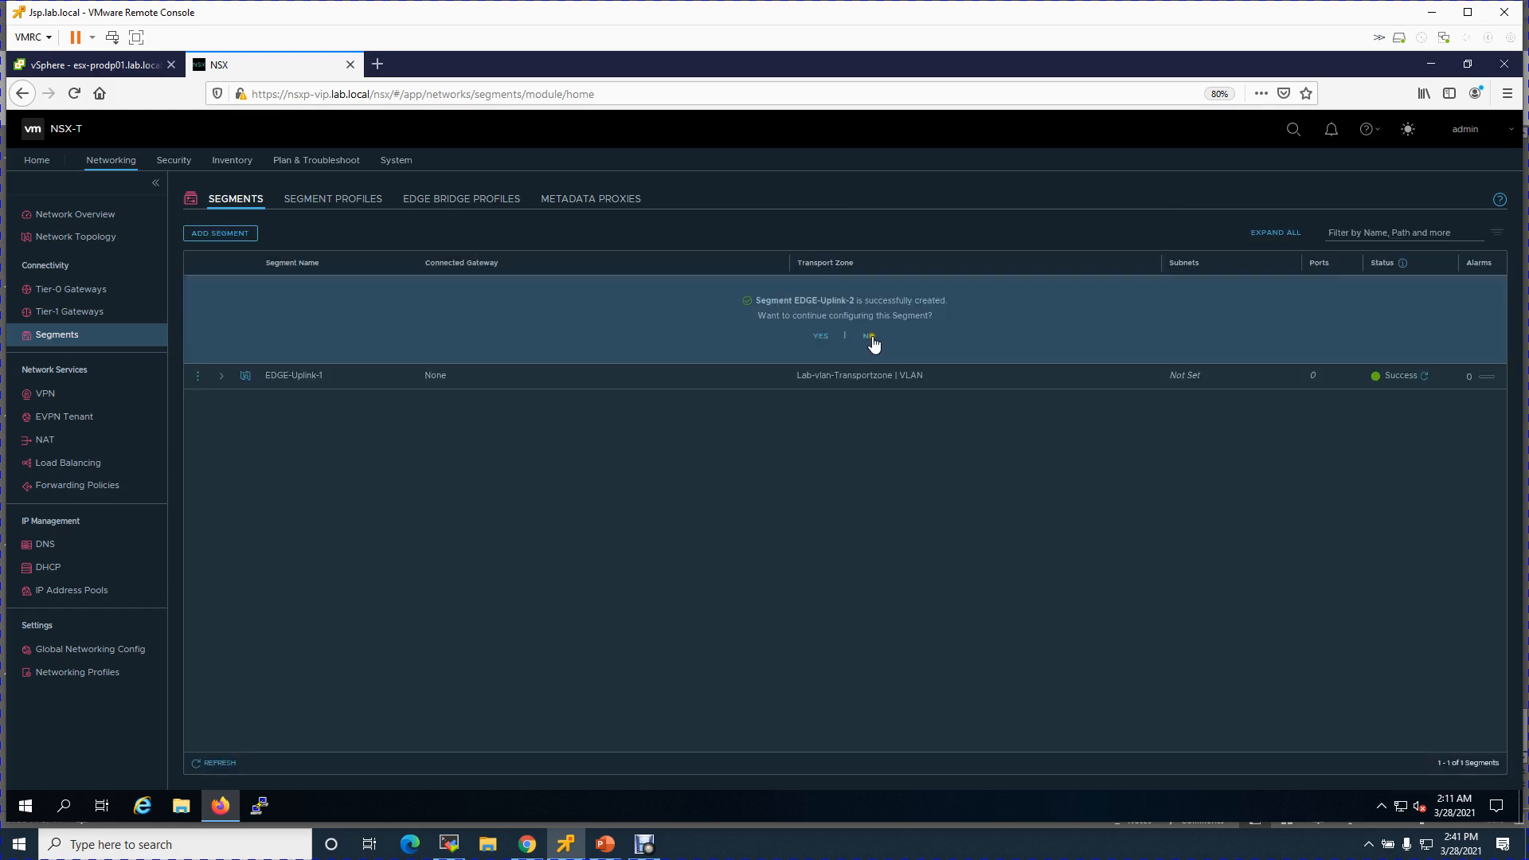
click(870, 335)
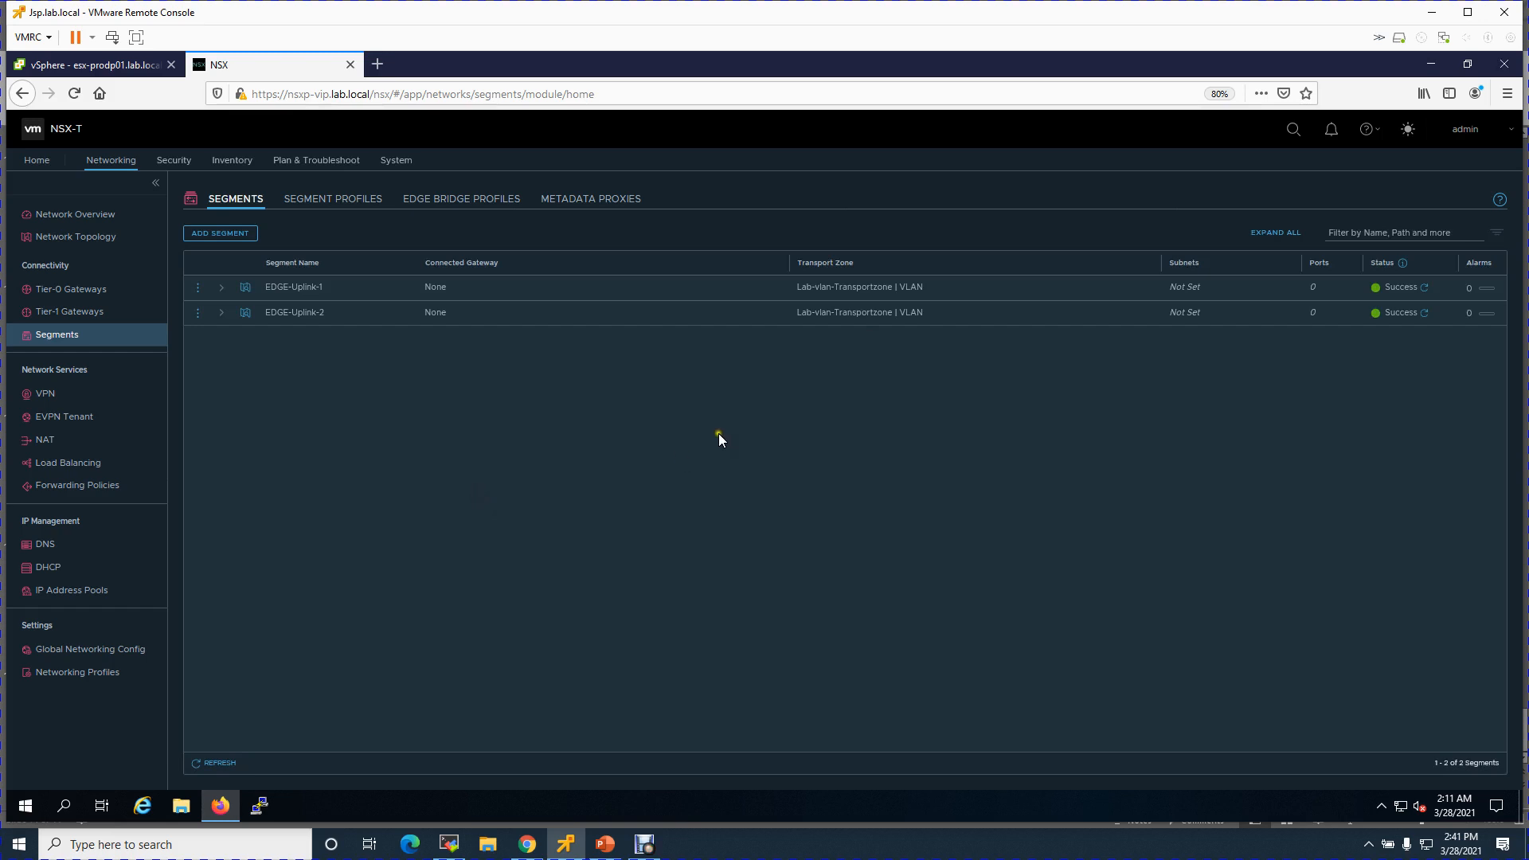
click(645, 846)
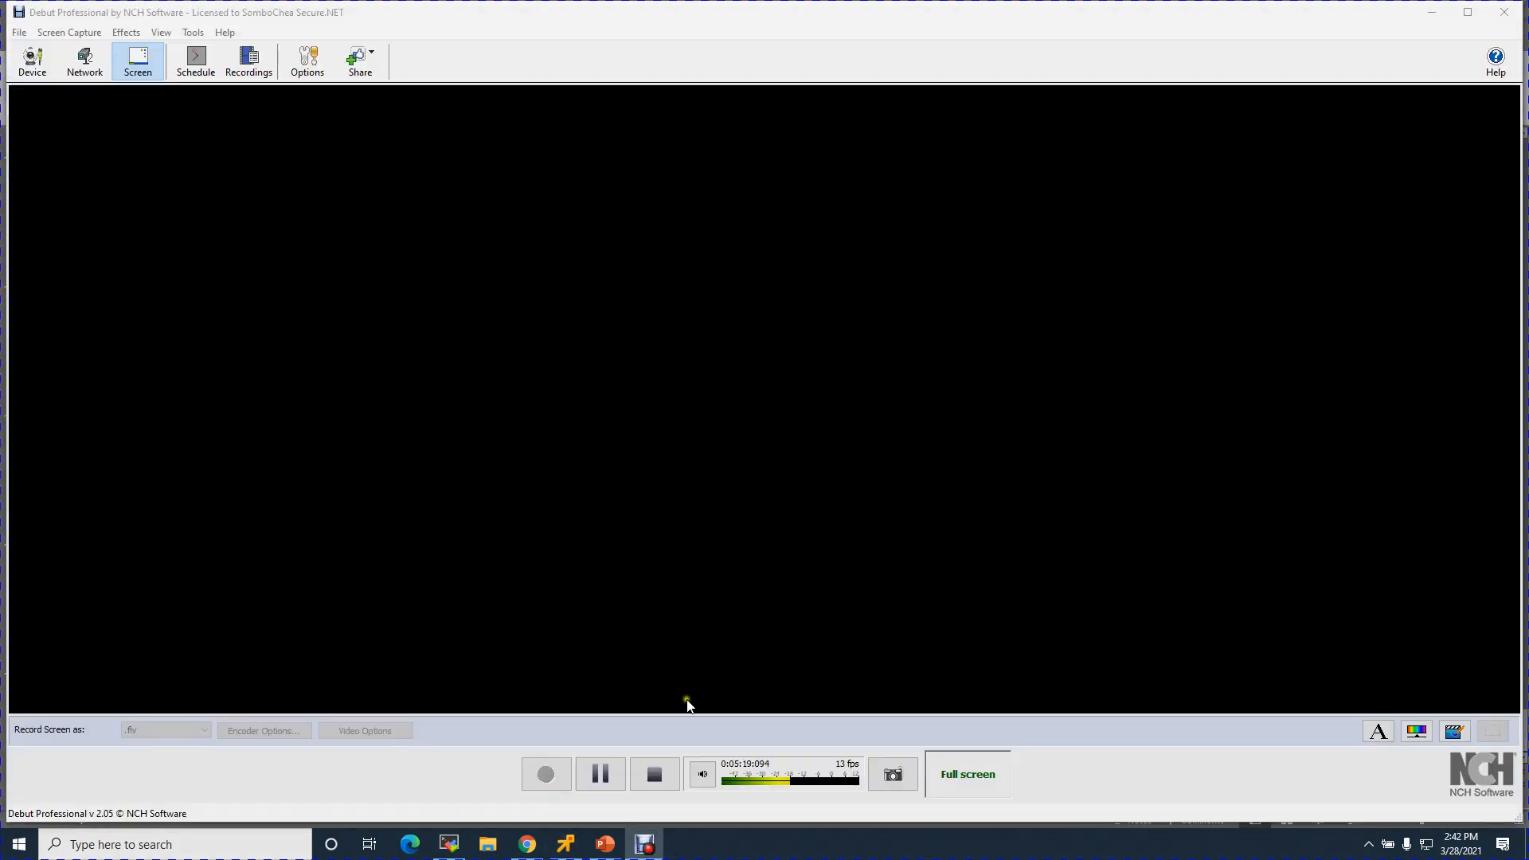
- Minimise Debut Professional to return to the NSX-T Segments list
click(1431, 15)
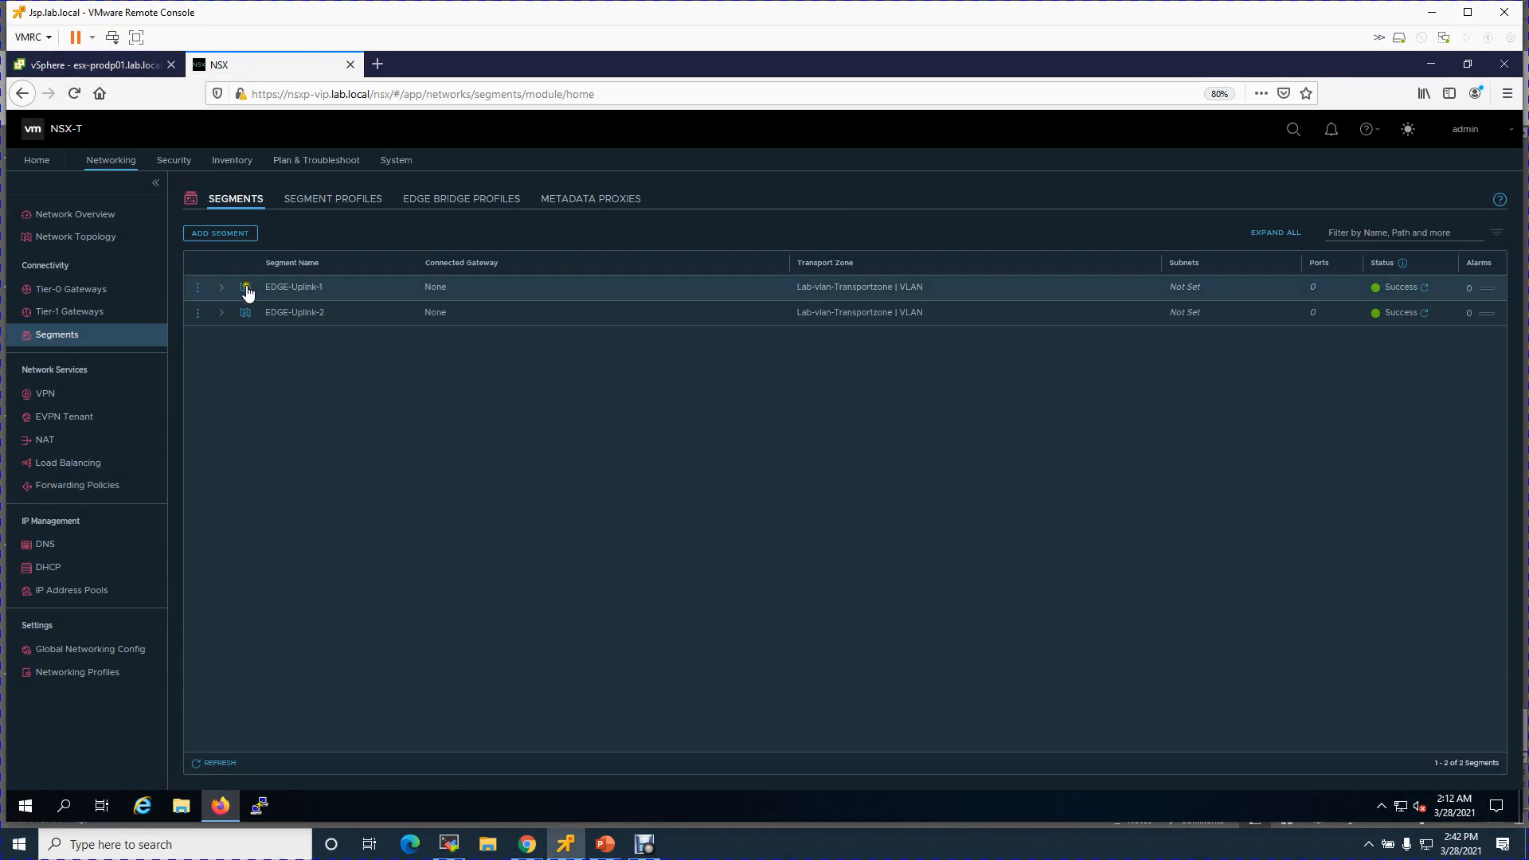
- Check the EDGE-Uplink-1 and EDGE-Uplink-2 port groups on DVS-Mgmt and DVS-Prod for attached VMs
click(94, 65)
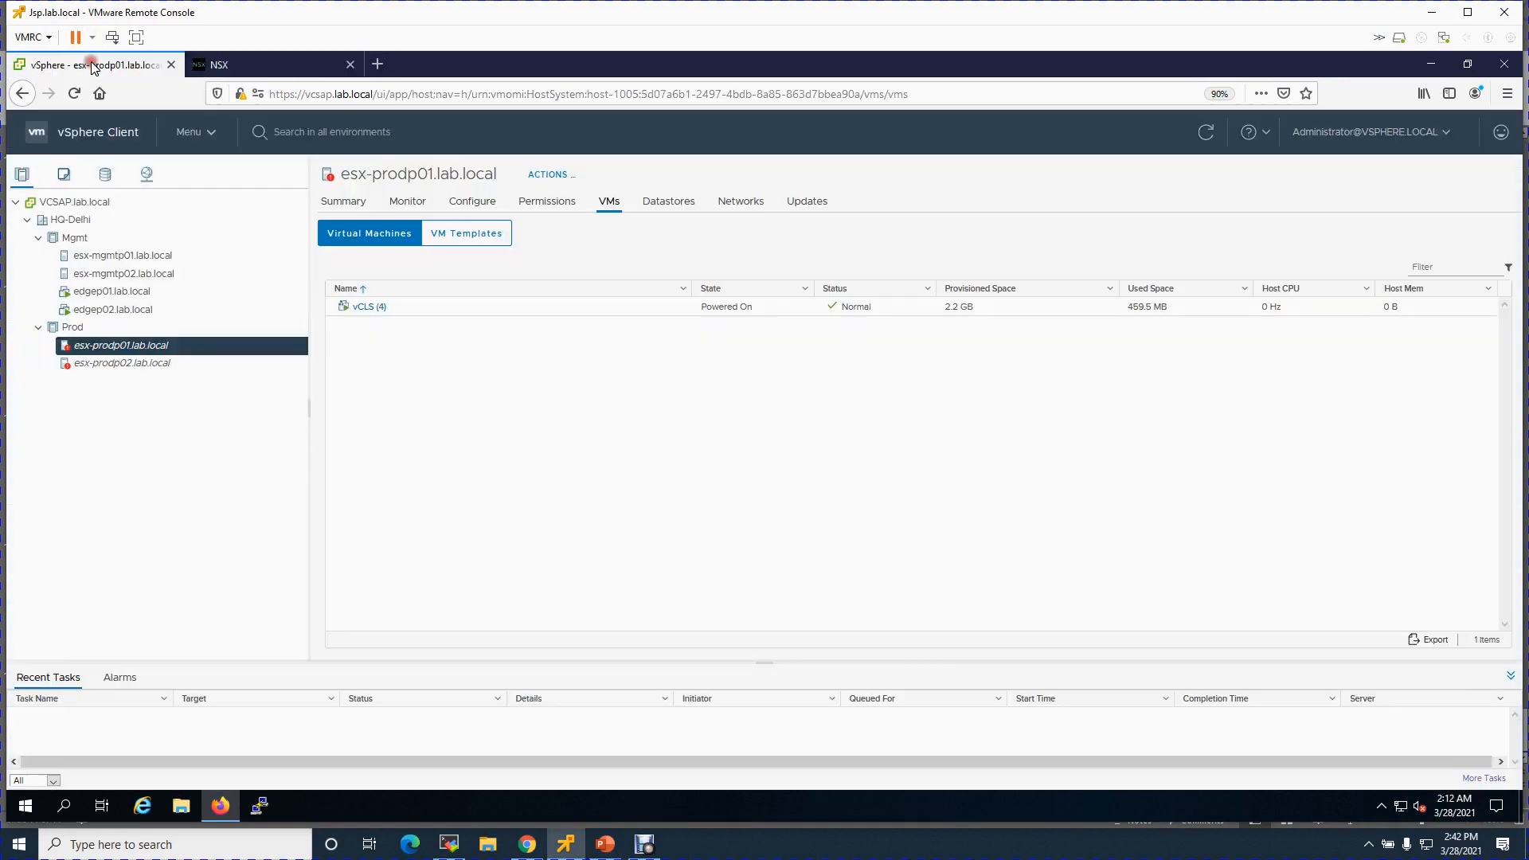
click(149, 178)
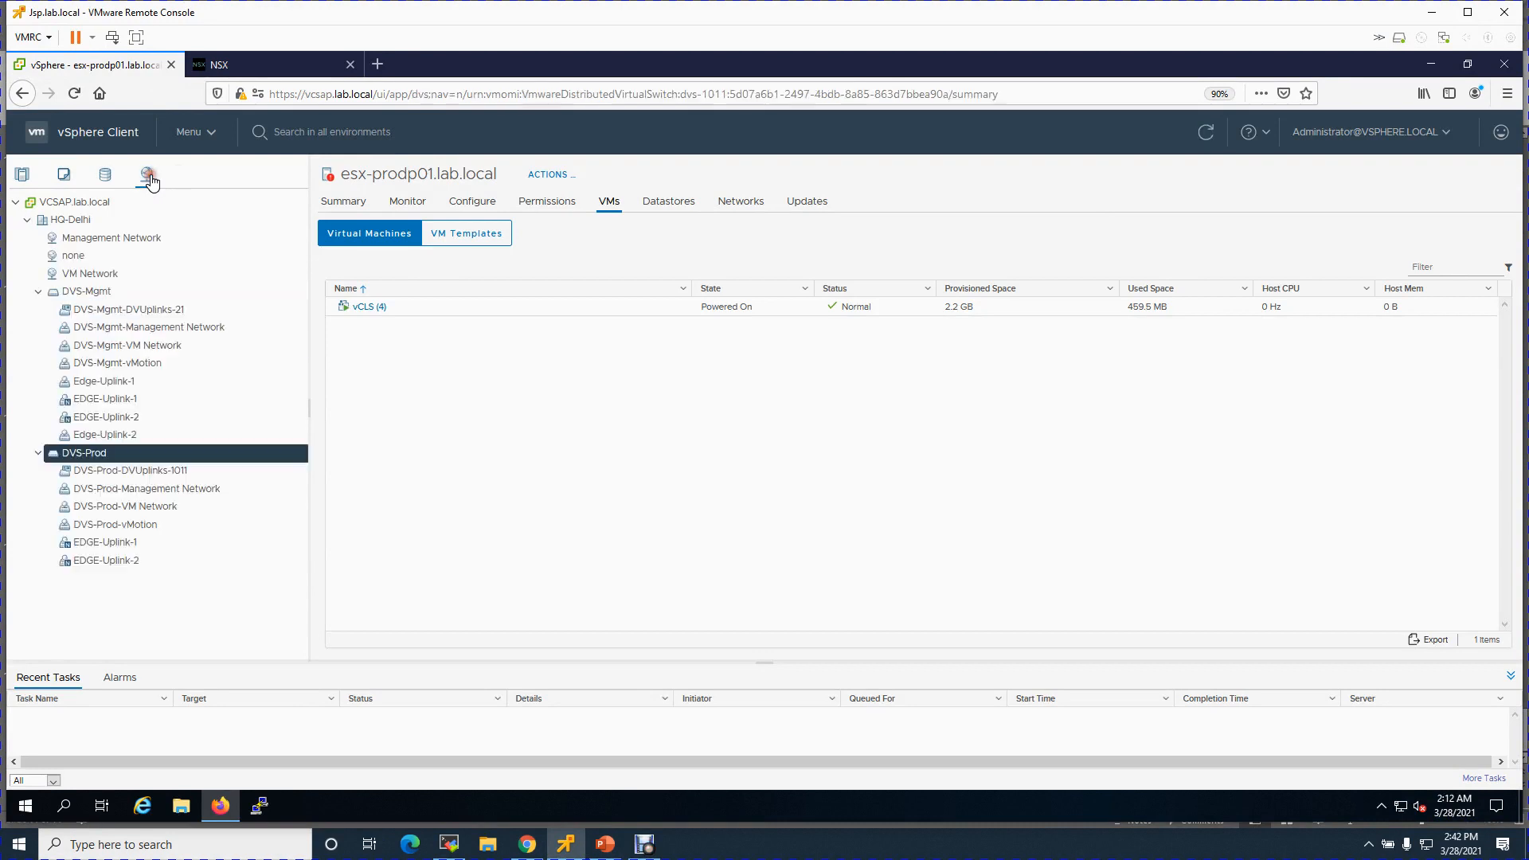
click(103, 406)
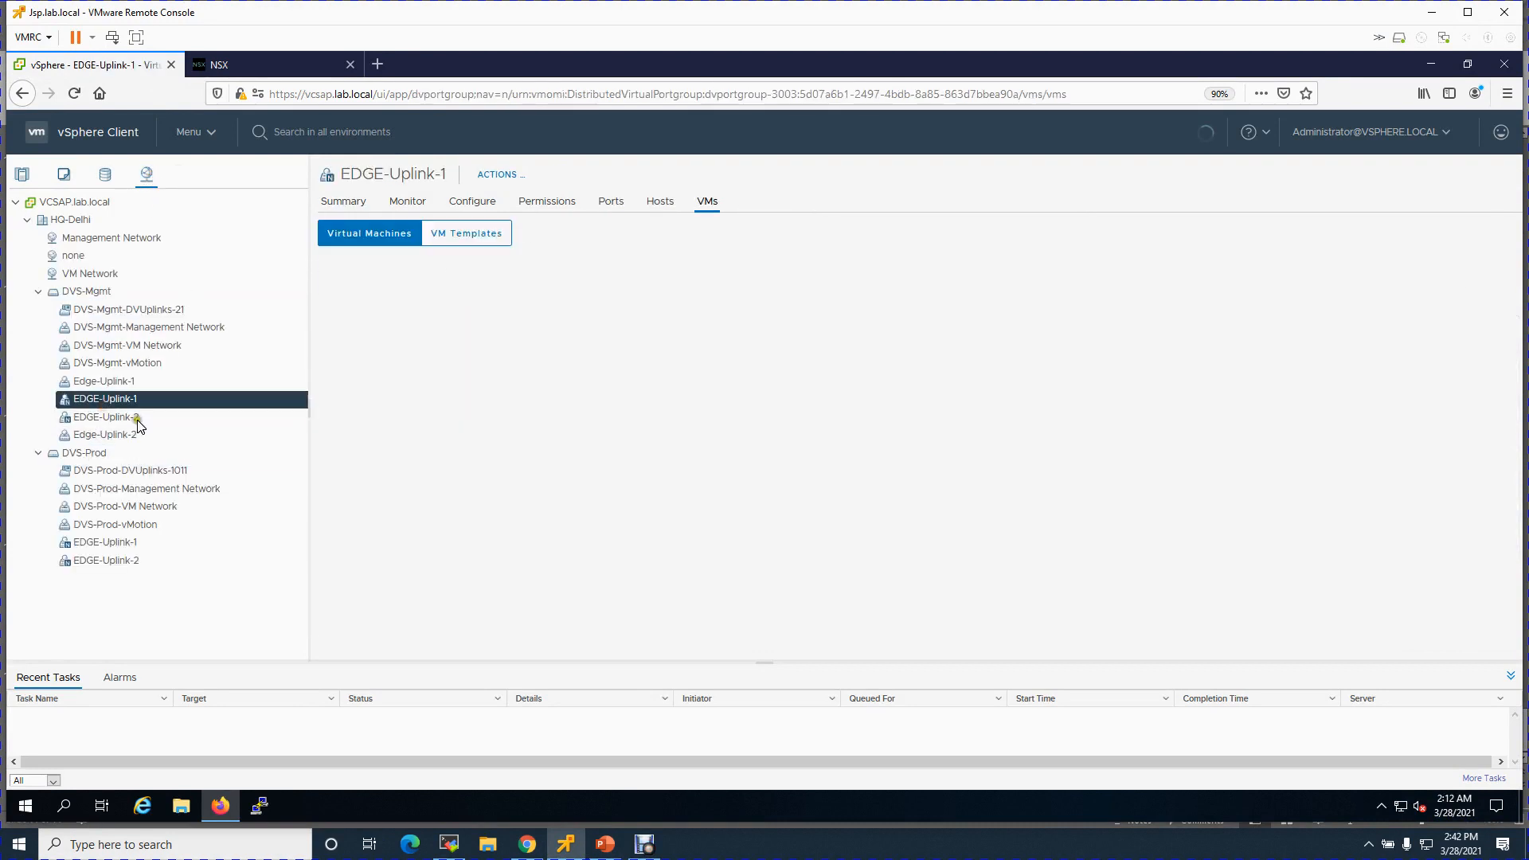
click(116, 417)
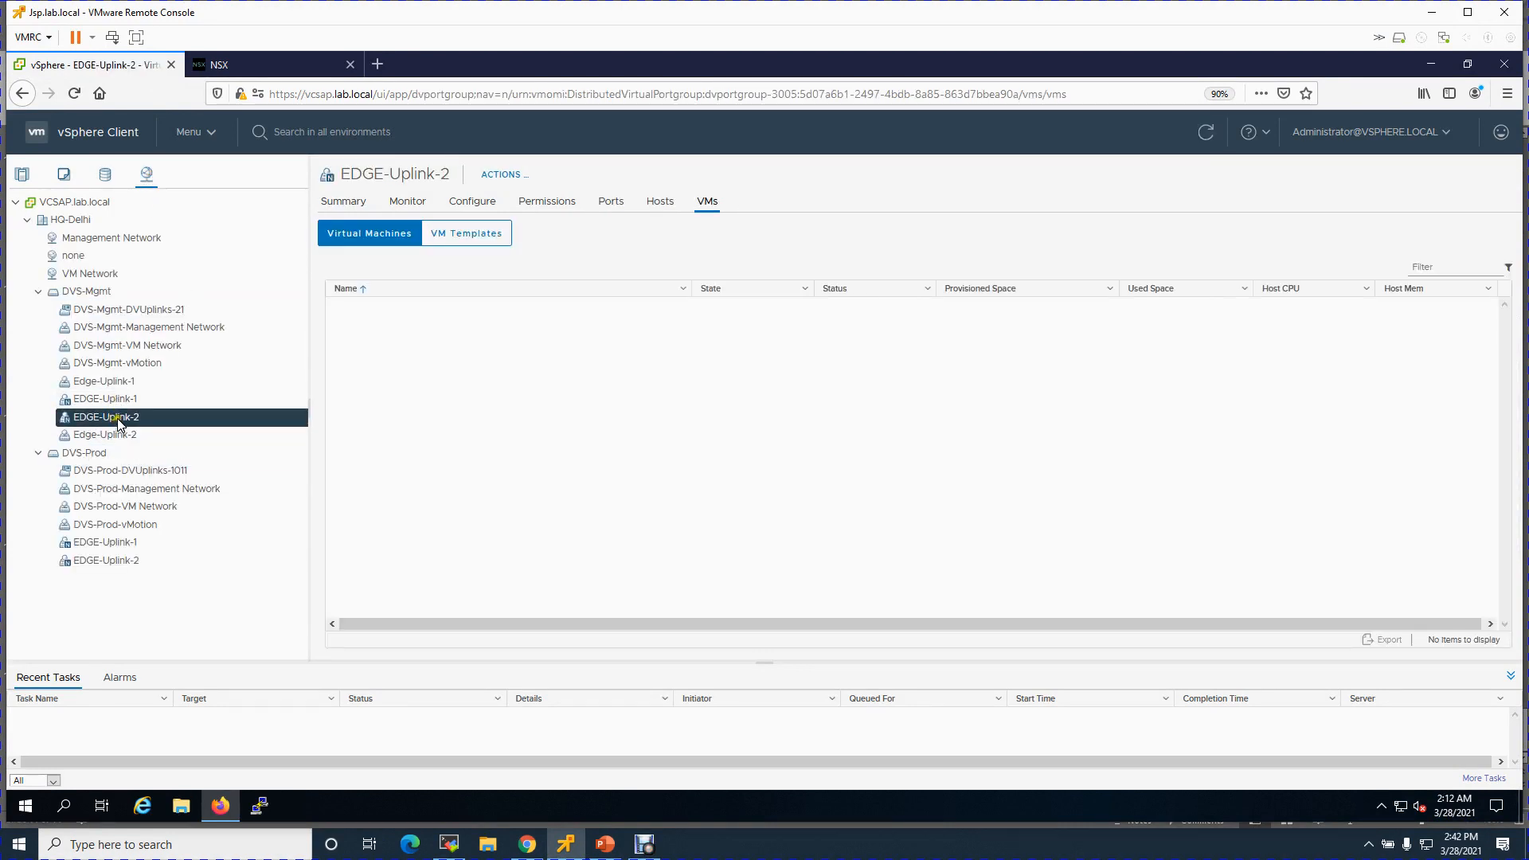
click(121, 400)
click(120, 413)
click(107, 401)
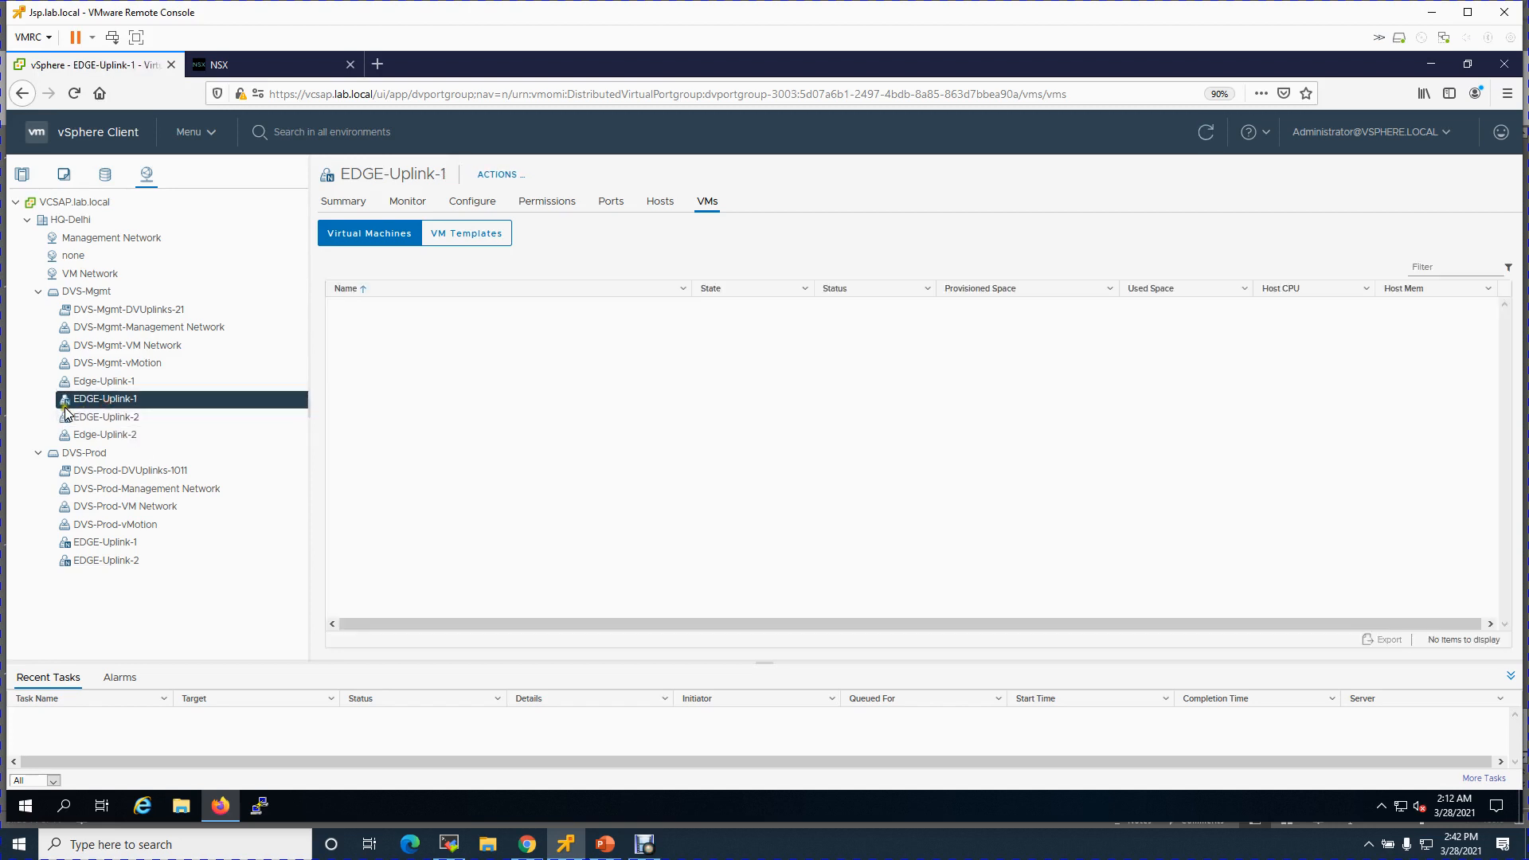
click(88, 544)
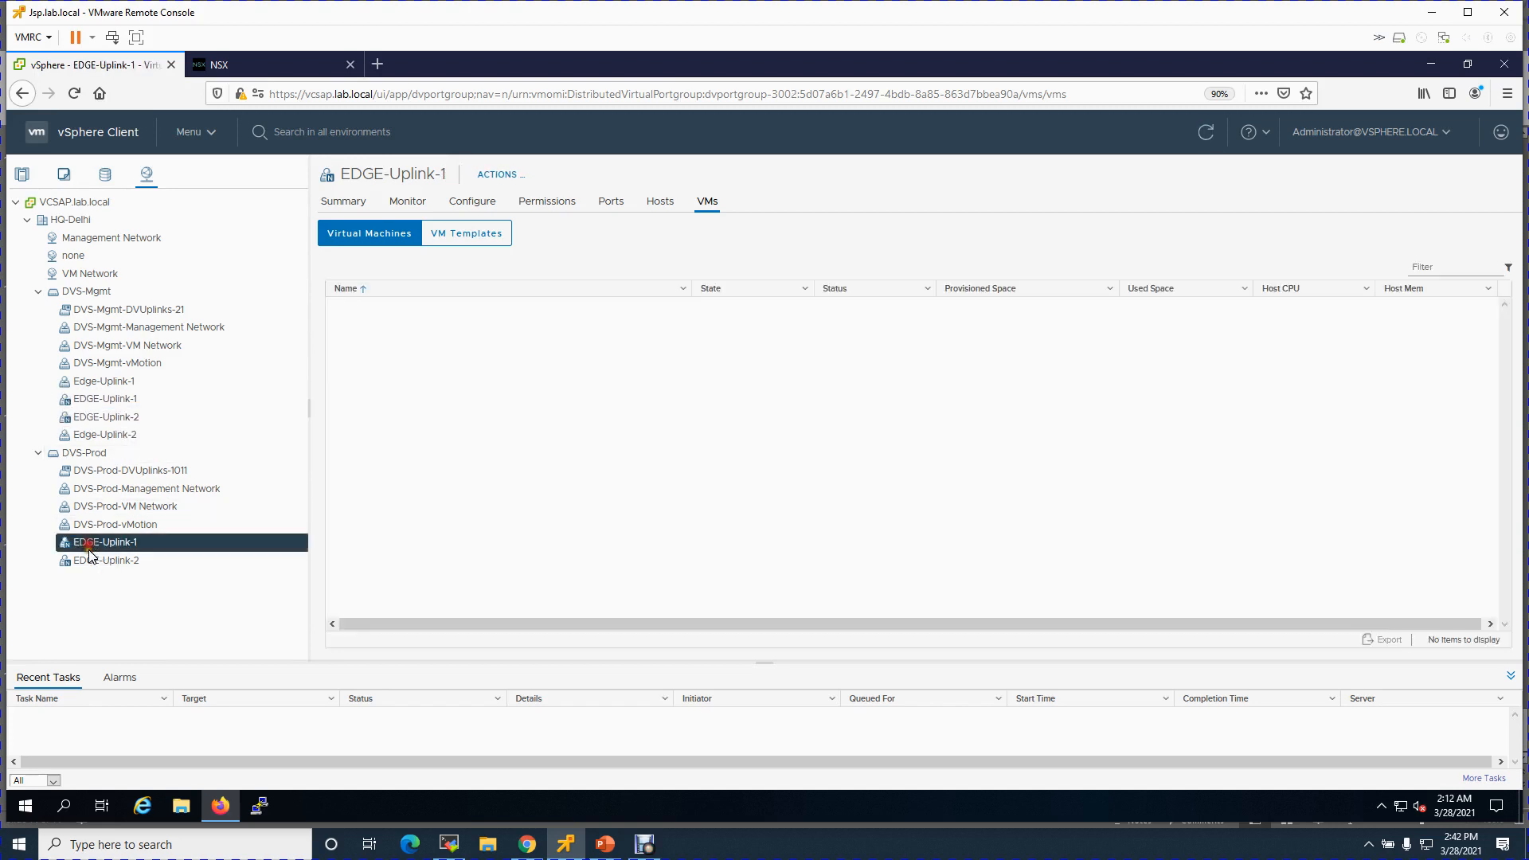
click(84, 563)
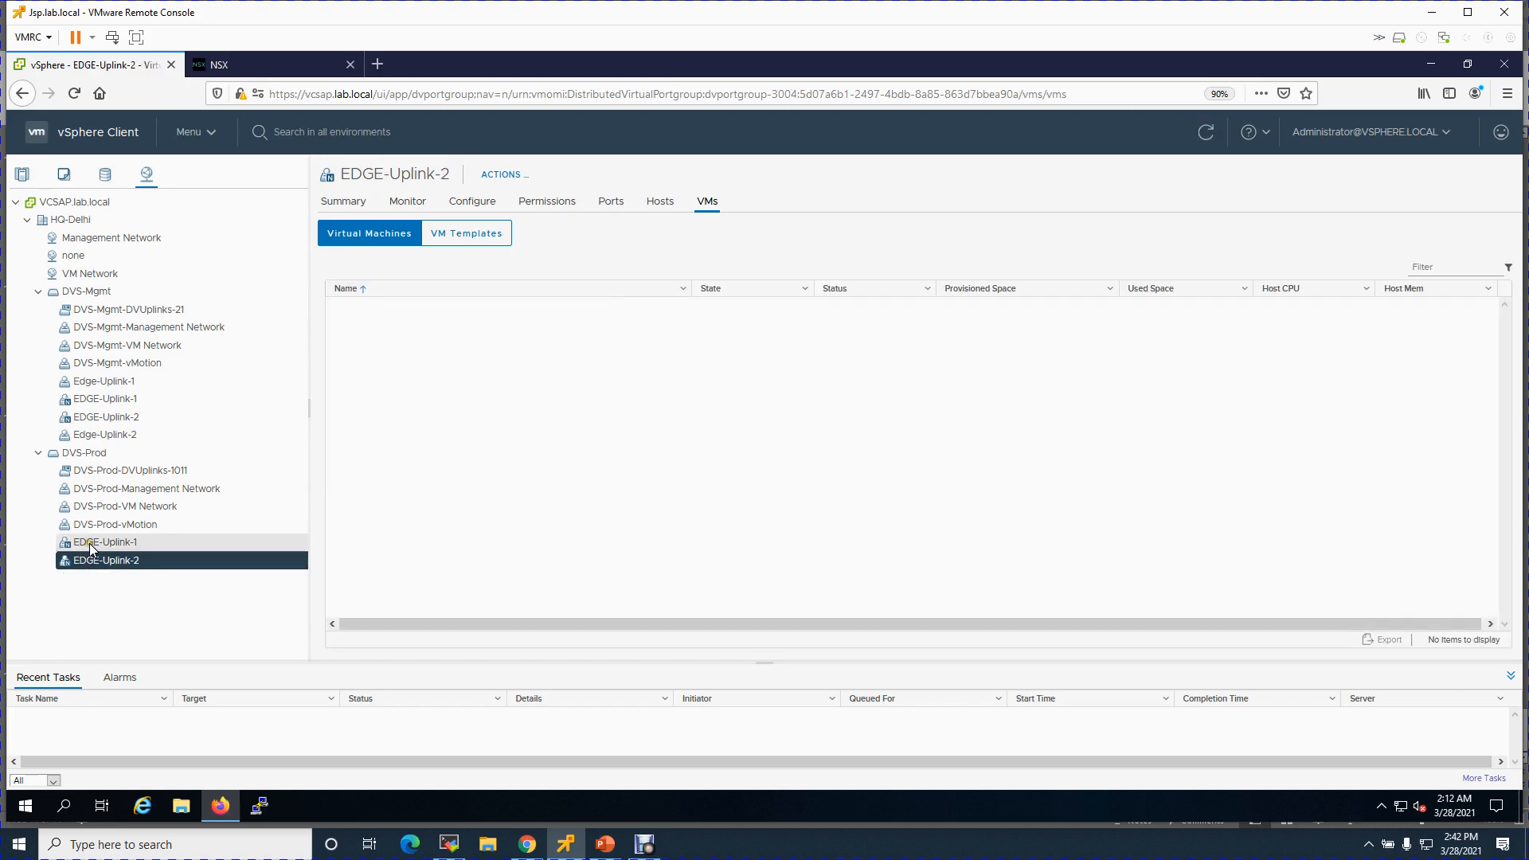
click(216, 63)
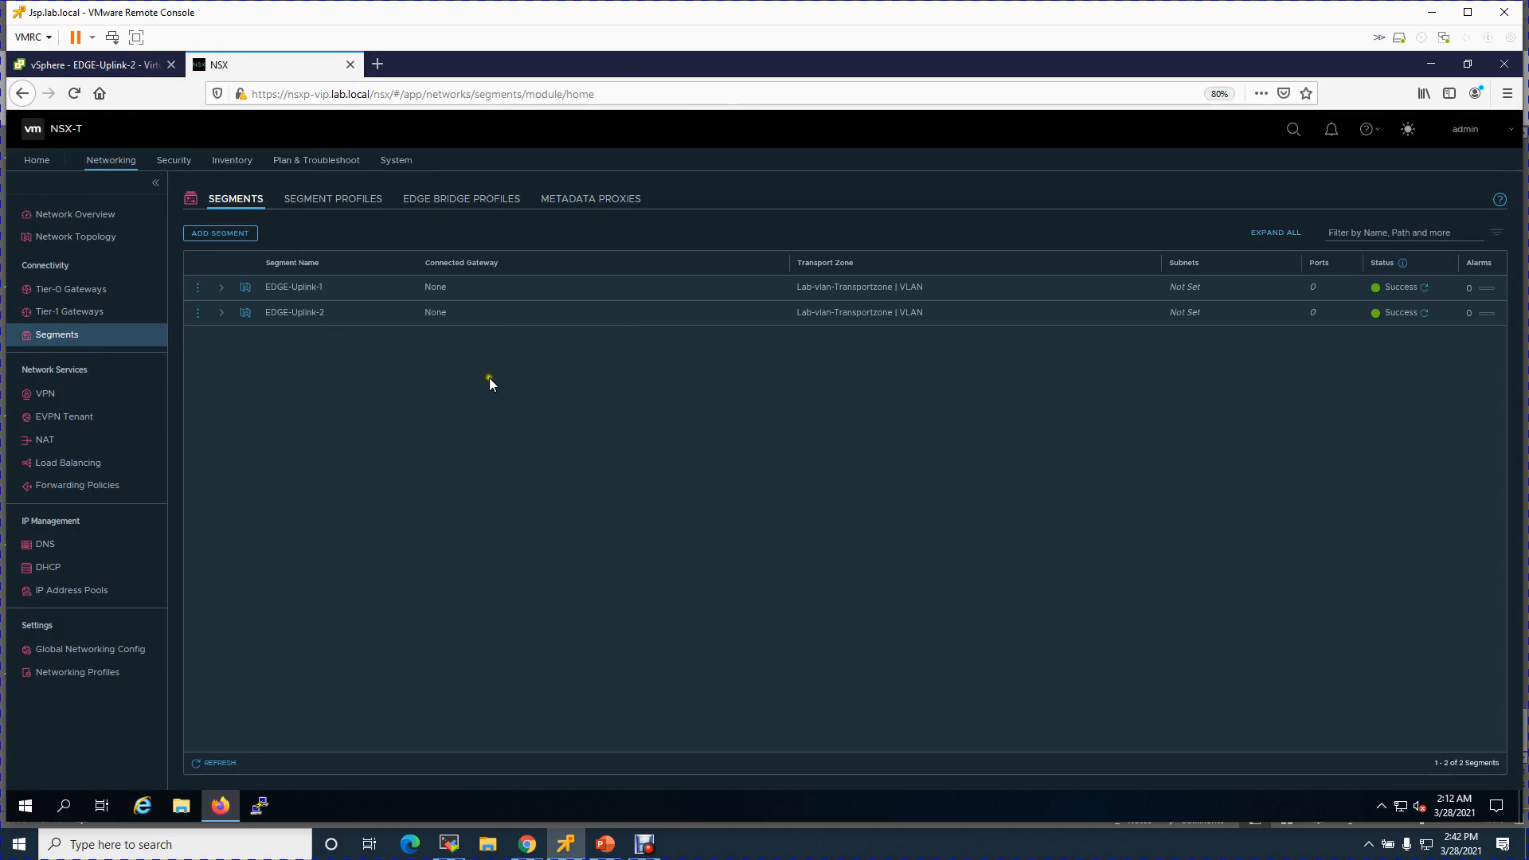
- Start a new Tier-0 gateway and name it T0-Prod
click(100, 292)
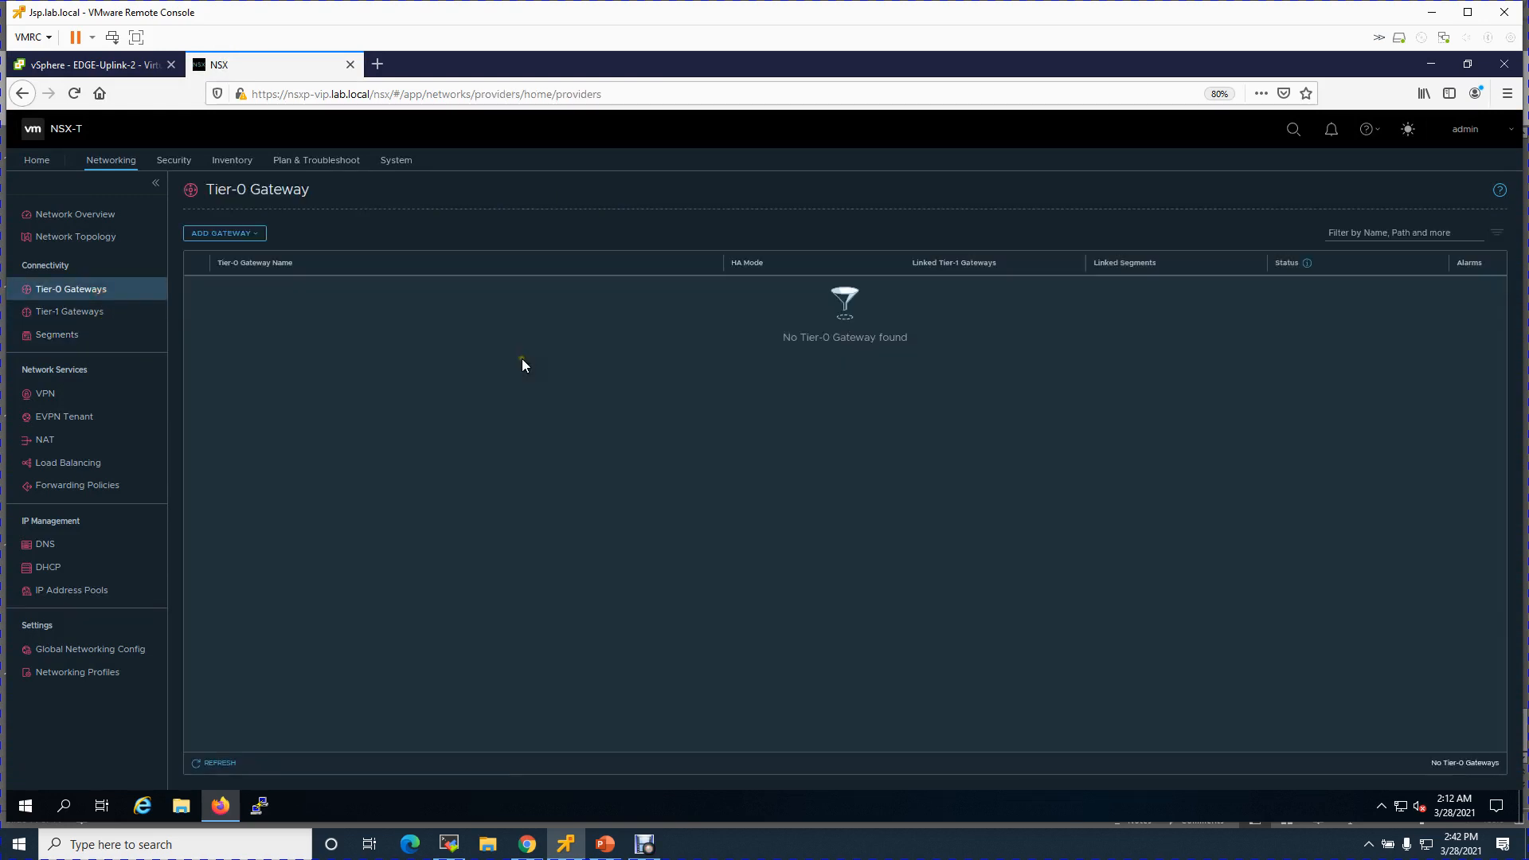
click(244, 236)
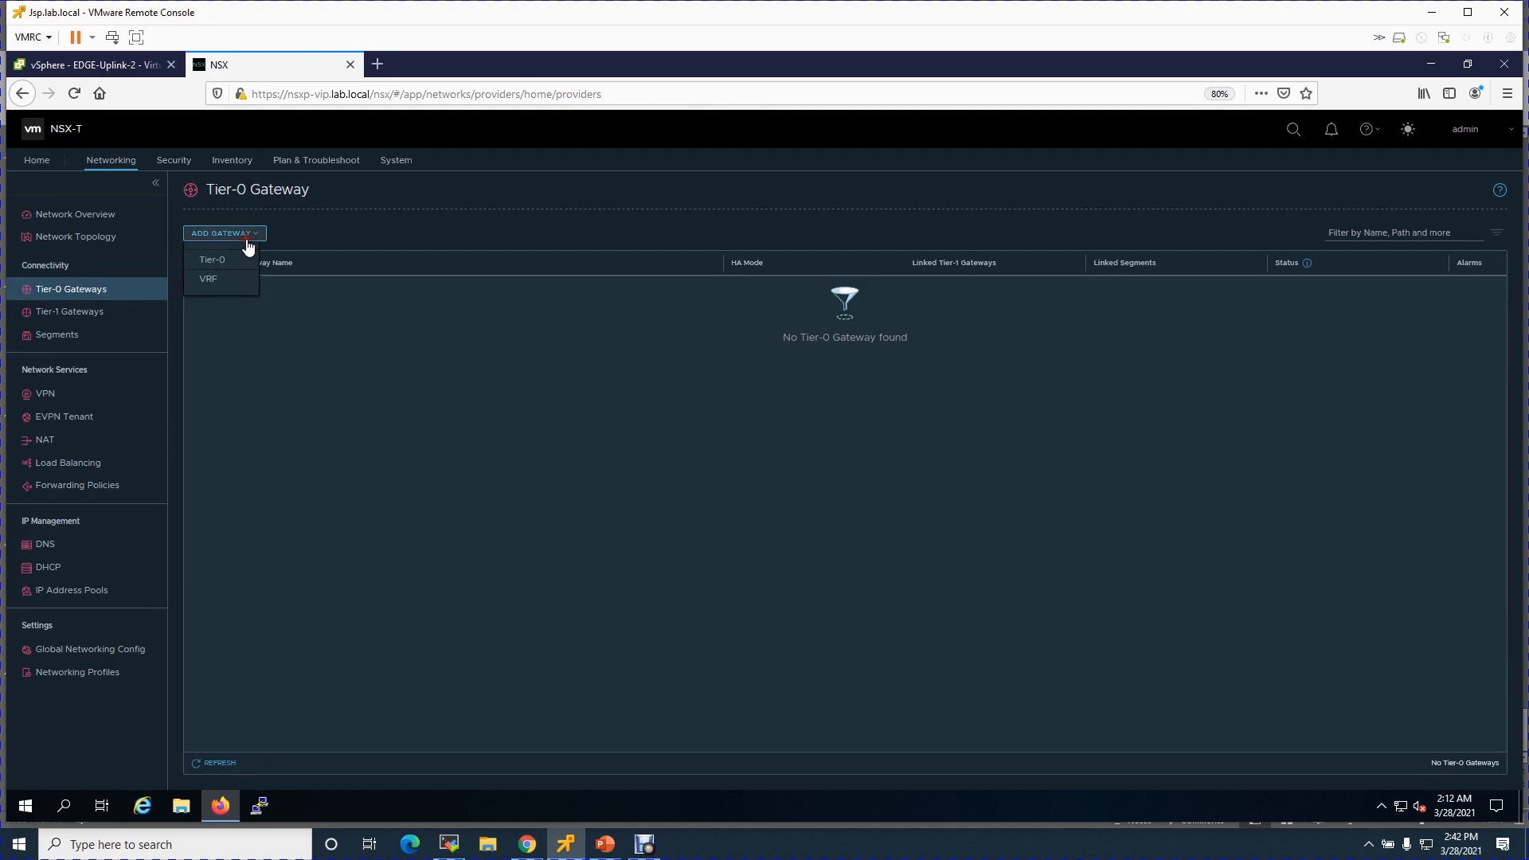
click(224, 260)
click(382, 287)
text(T0-Prod)
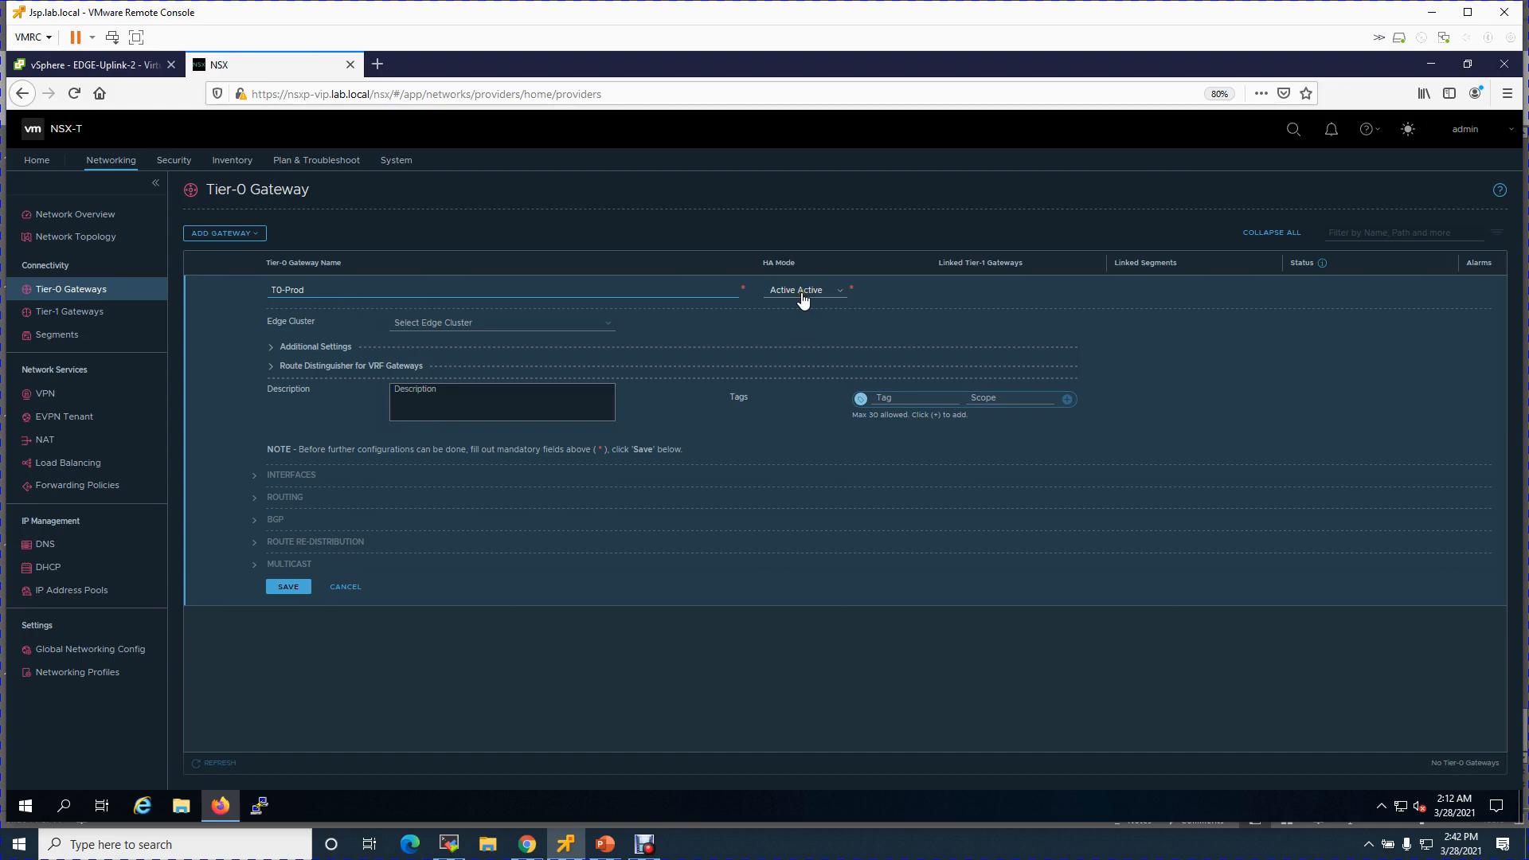
- Set HA mode Active Standby and edge cluster Lab-Edgep01-Cluster-01, save, and continue configuring
click(803, 300)
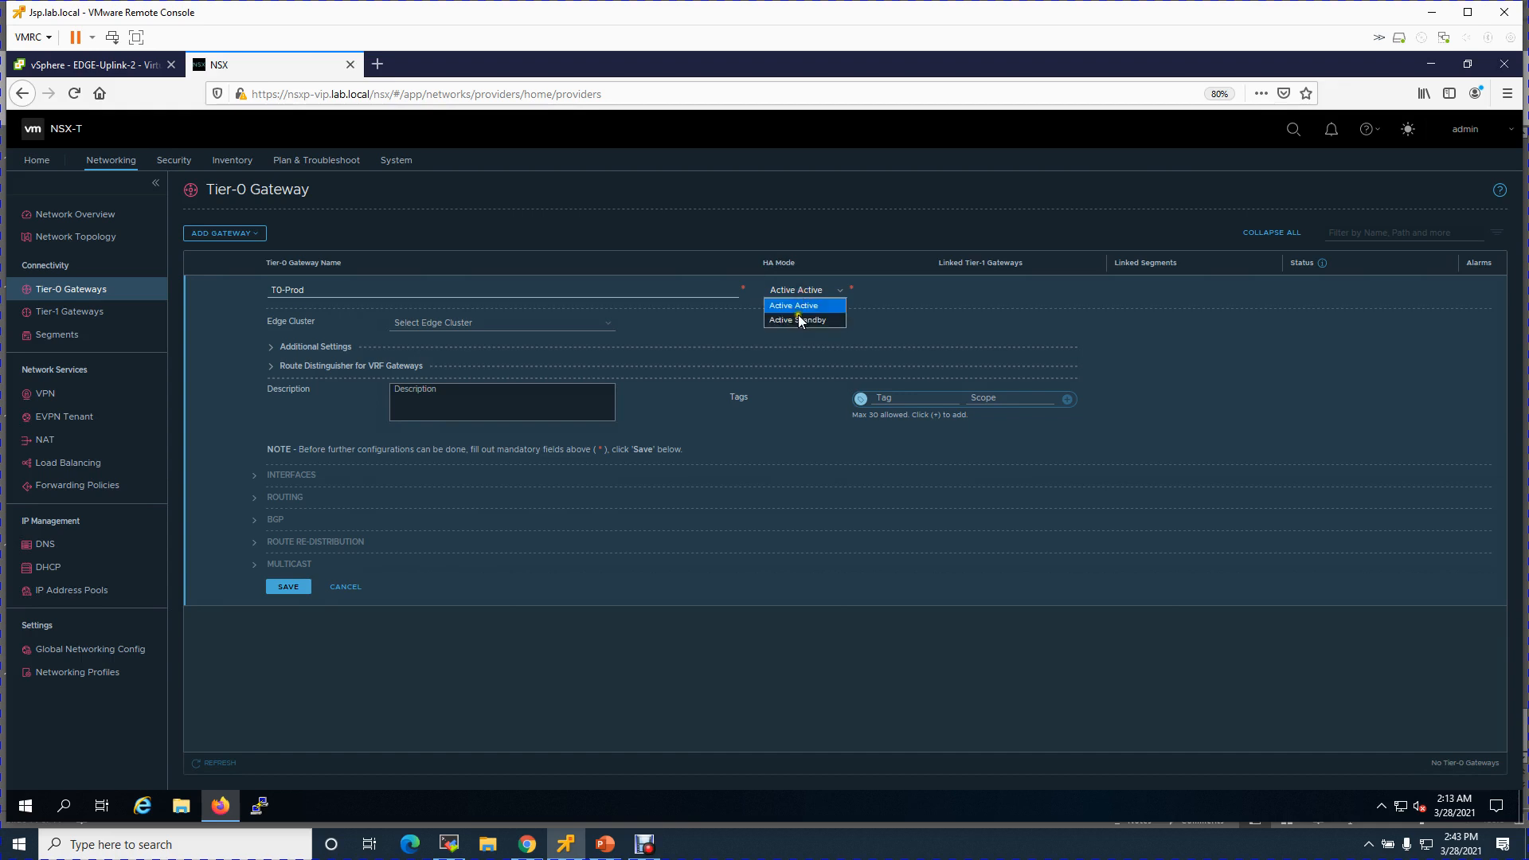
click(798, 319)
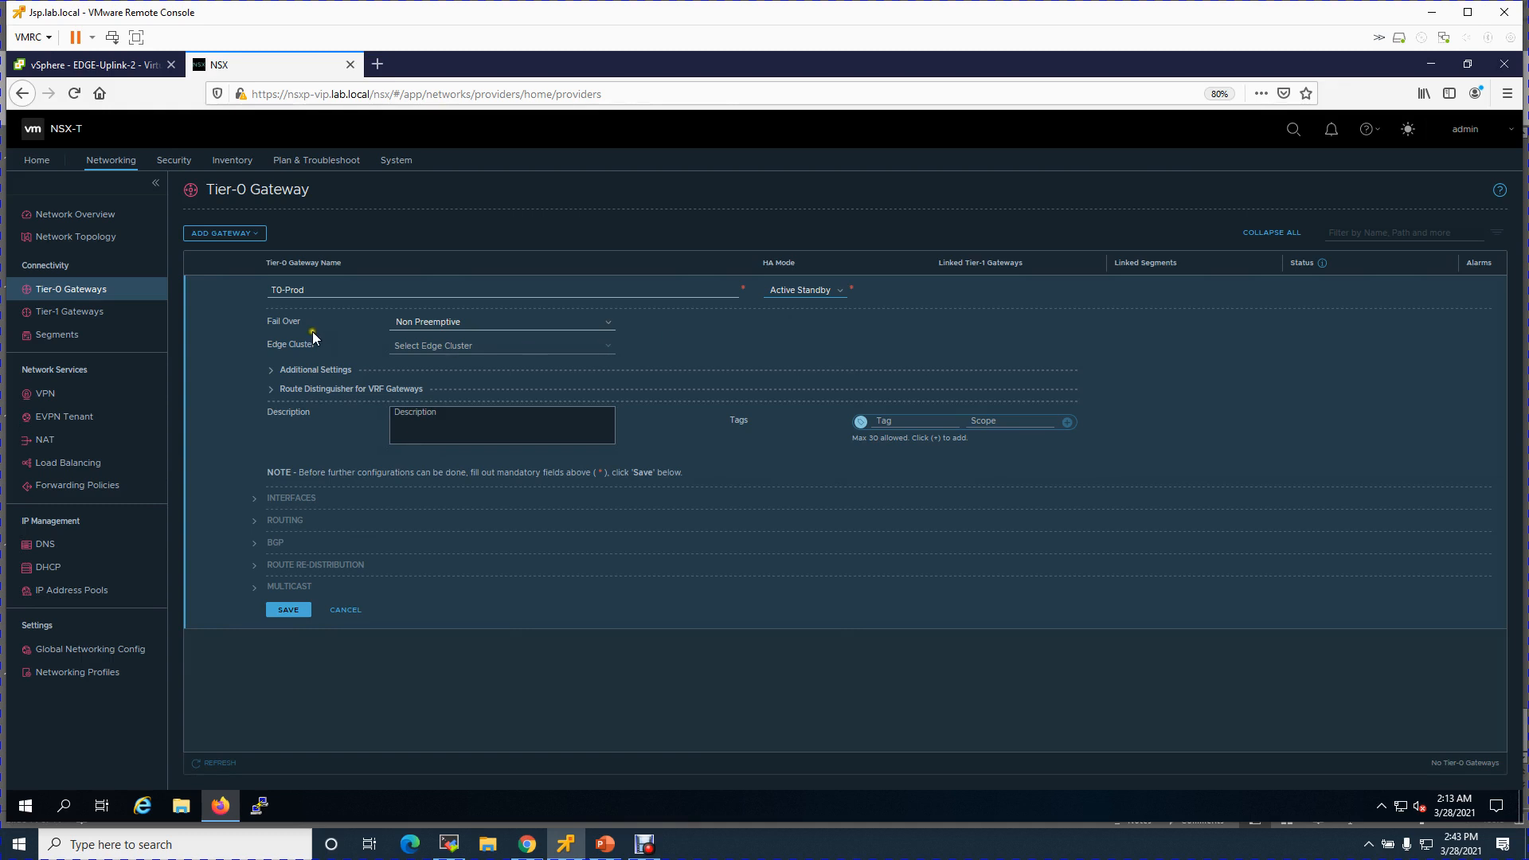
click(464, 346)
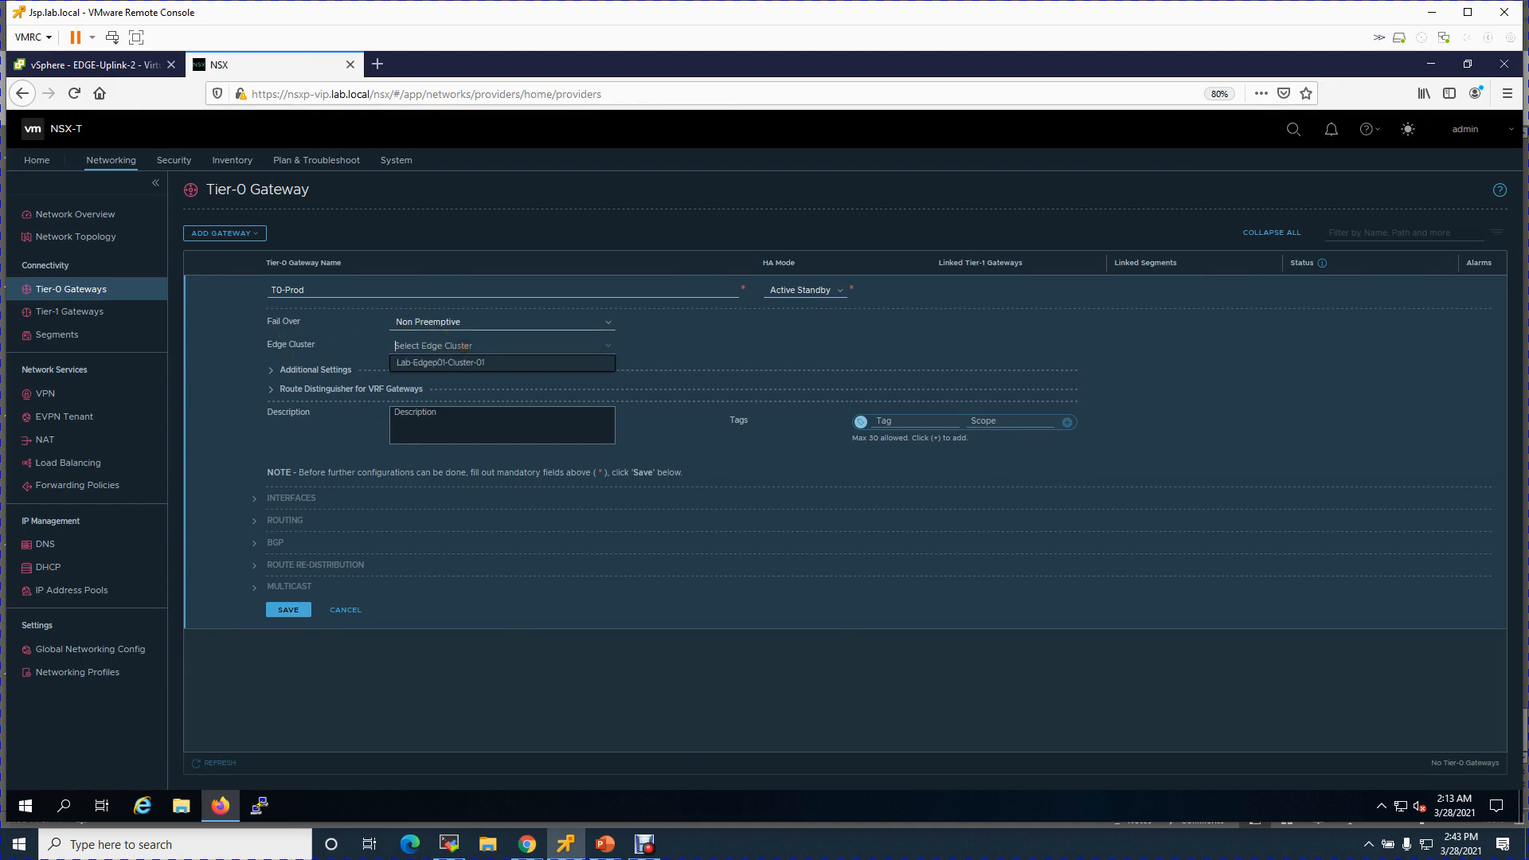
click(443, 364)
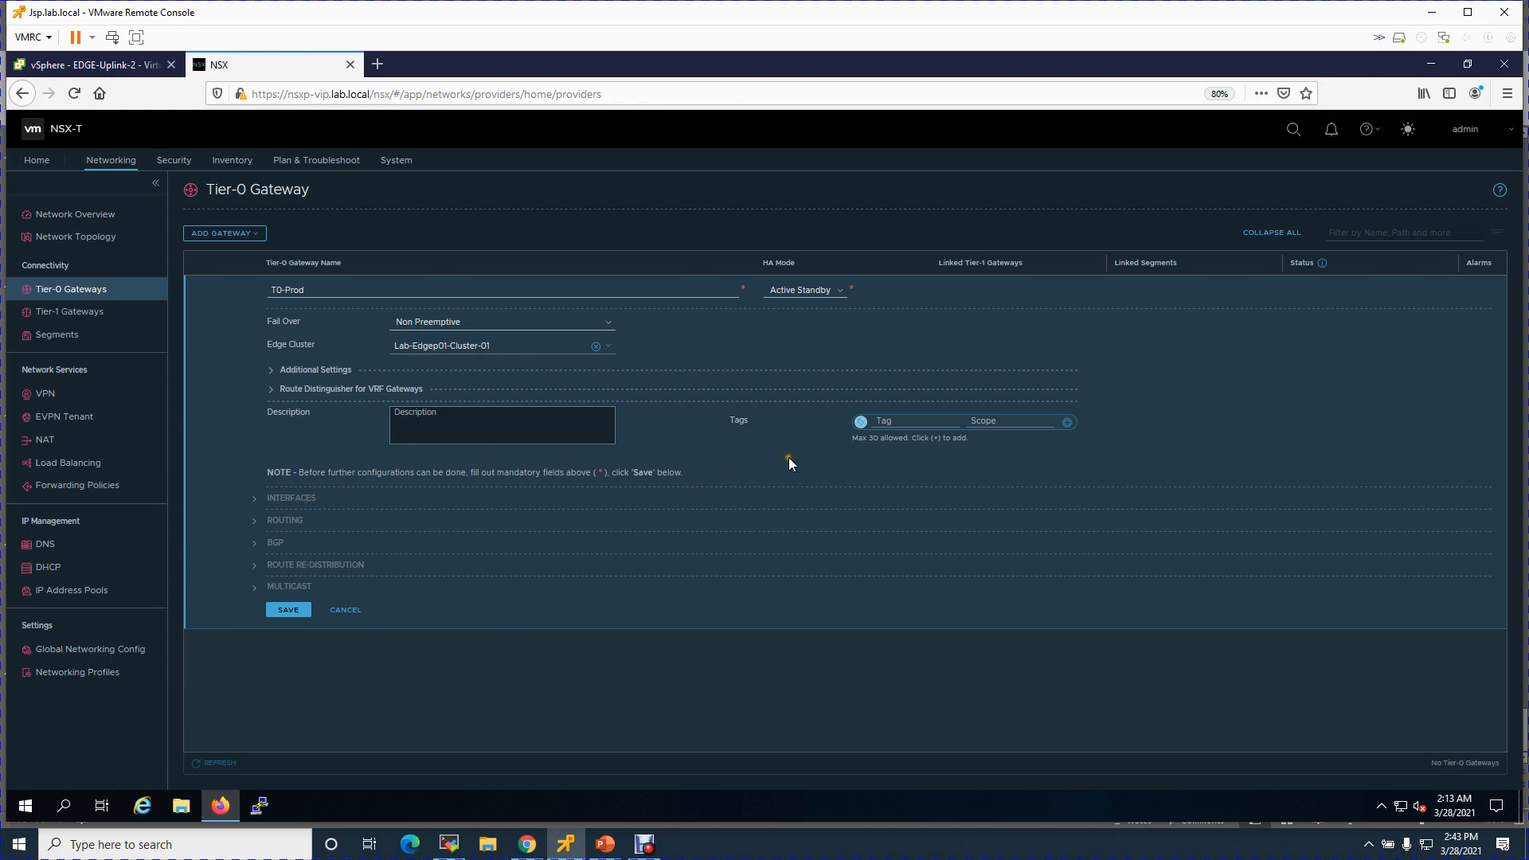
click(438, 428)
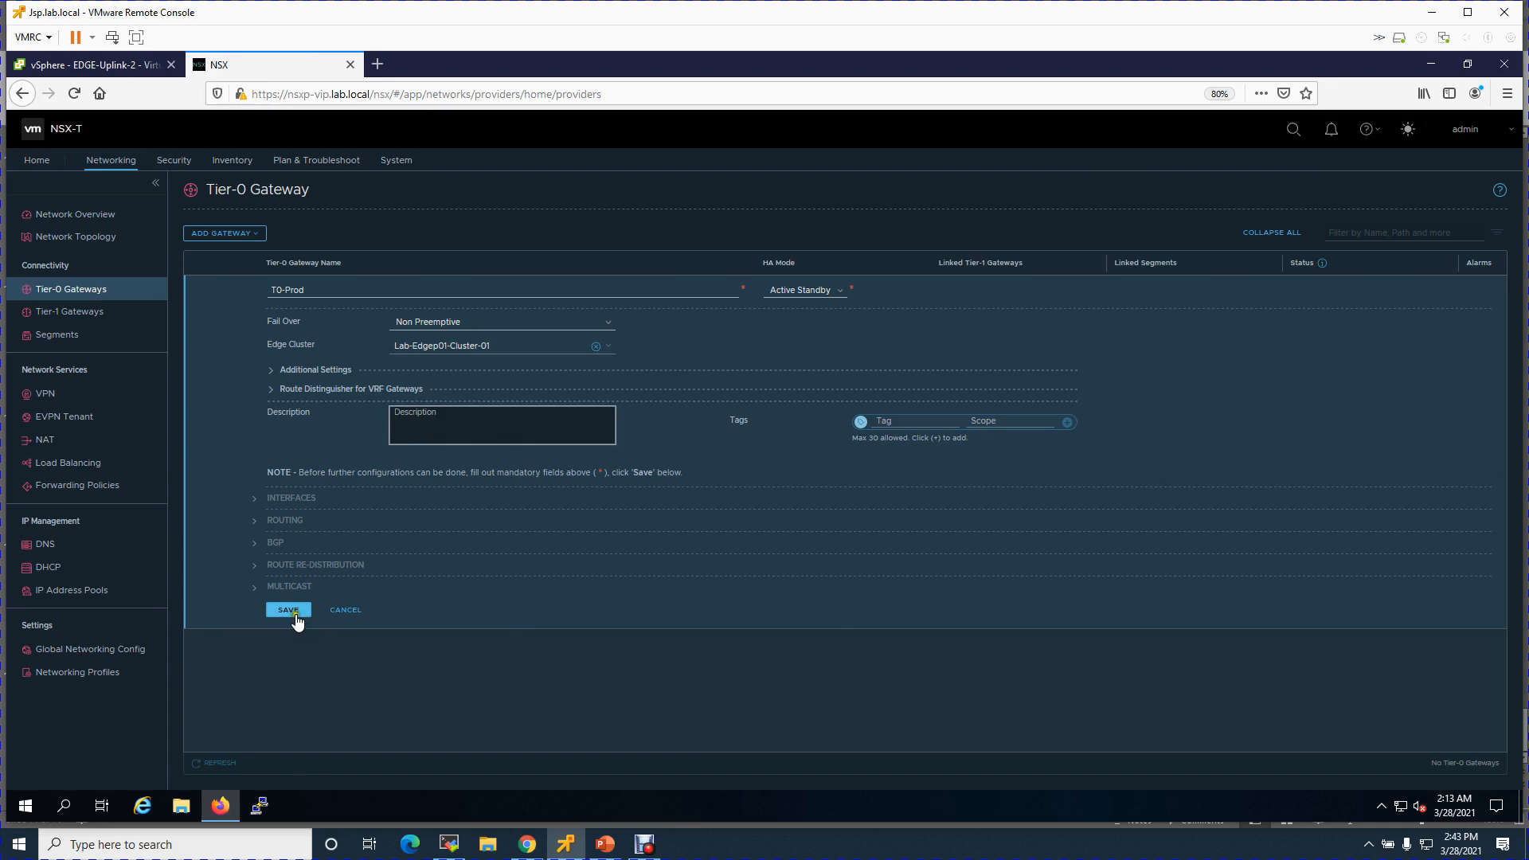
click(293, 611)
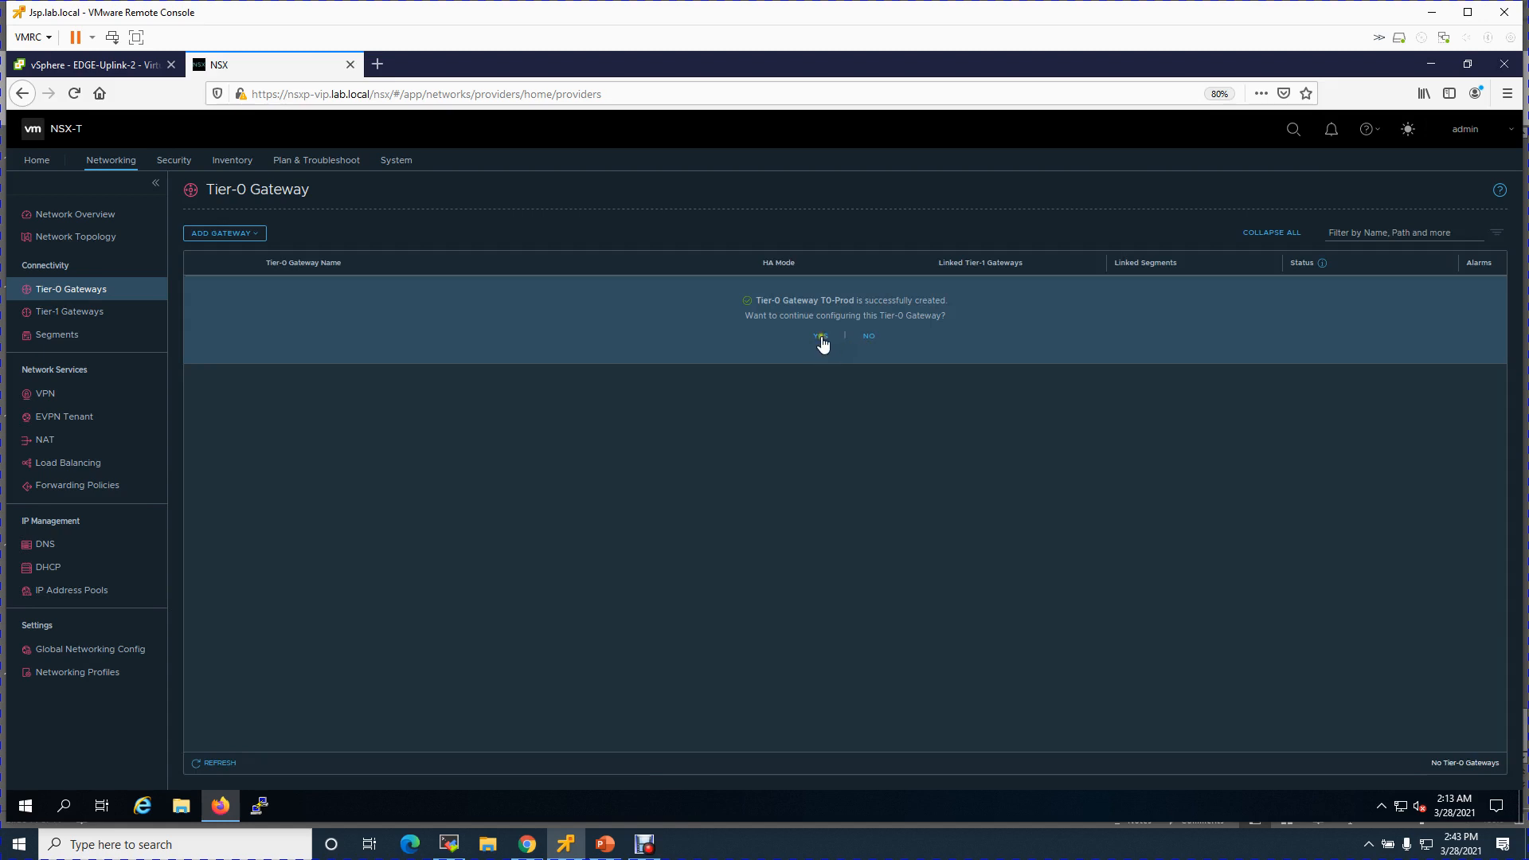
click(820, 336)
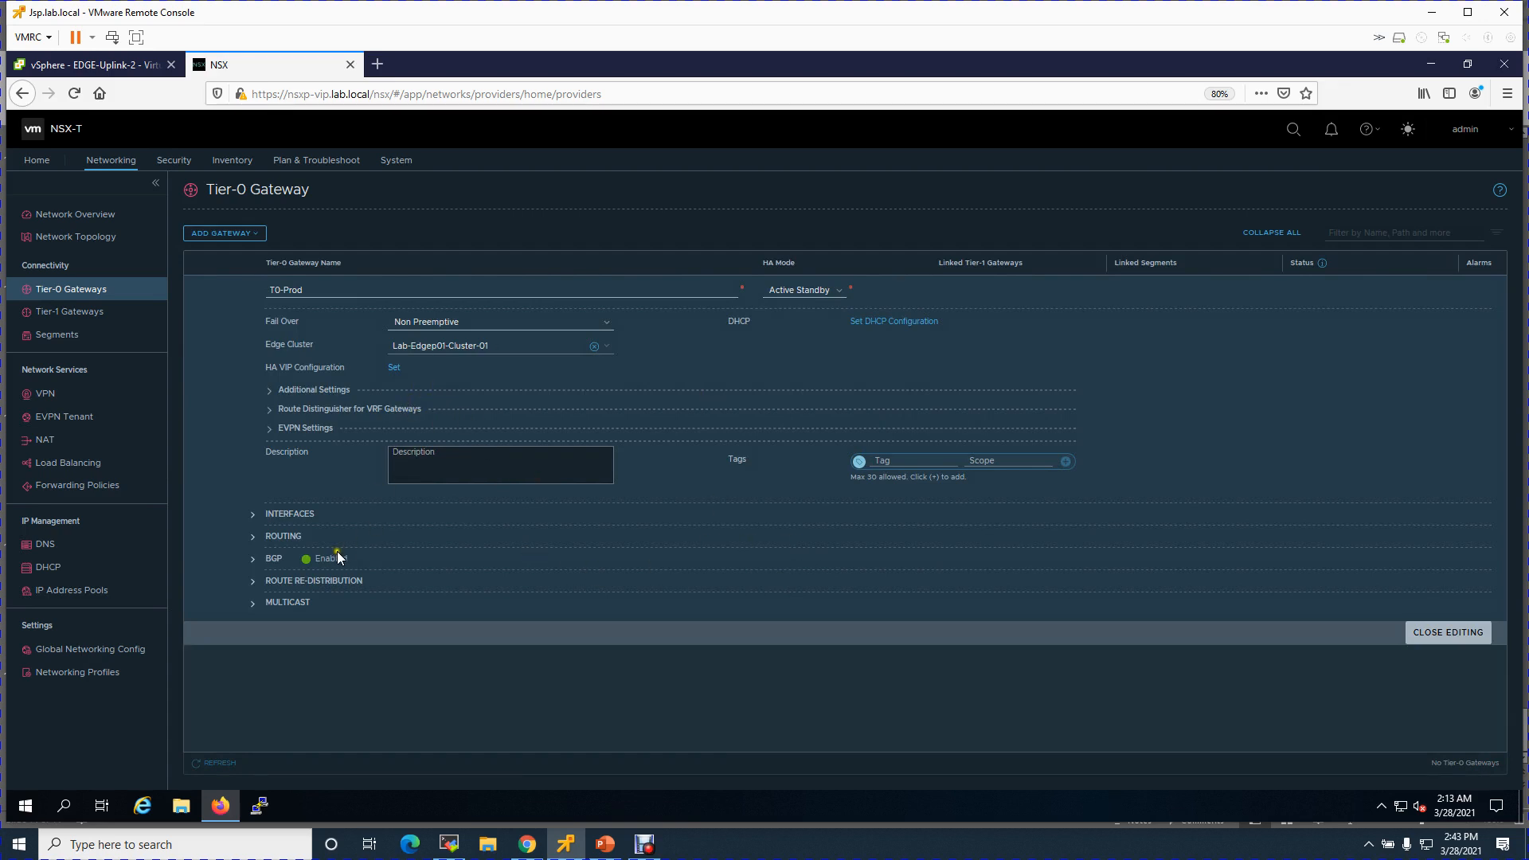
- Expand T0-Prod's interfaces and add a blank External and Service interface entry
click(252, 518)
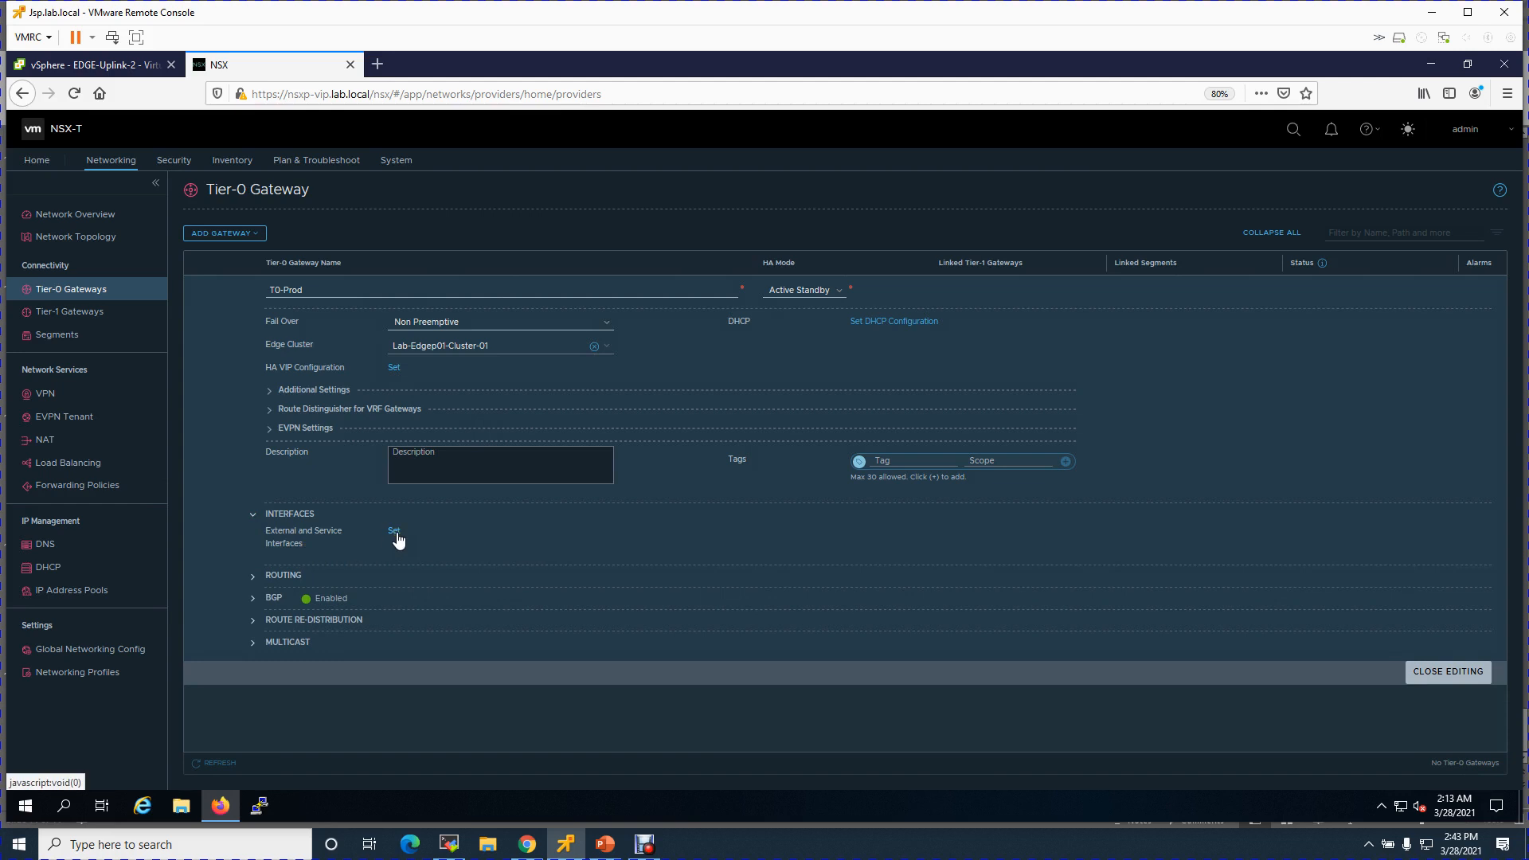
click(395, 533)
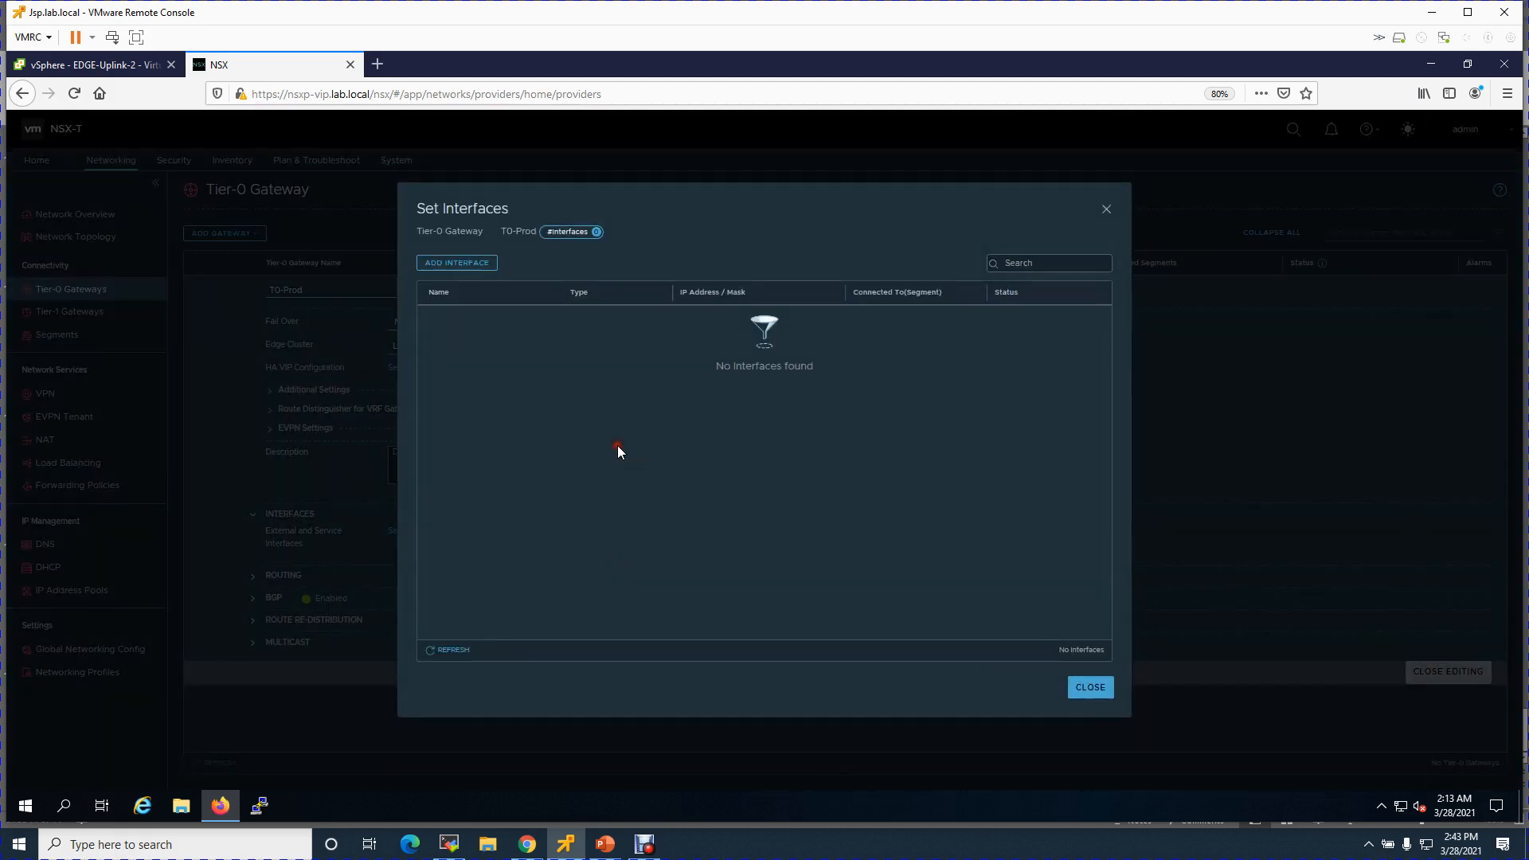
click(481, 265)
- Fill E1-U1 with 10.0.6.2/28, EDGE-Uplink-1 and edgep01.lab.local, then view the lab design slide
click(523, 316)
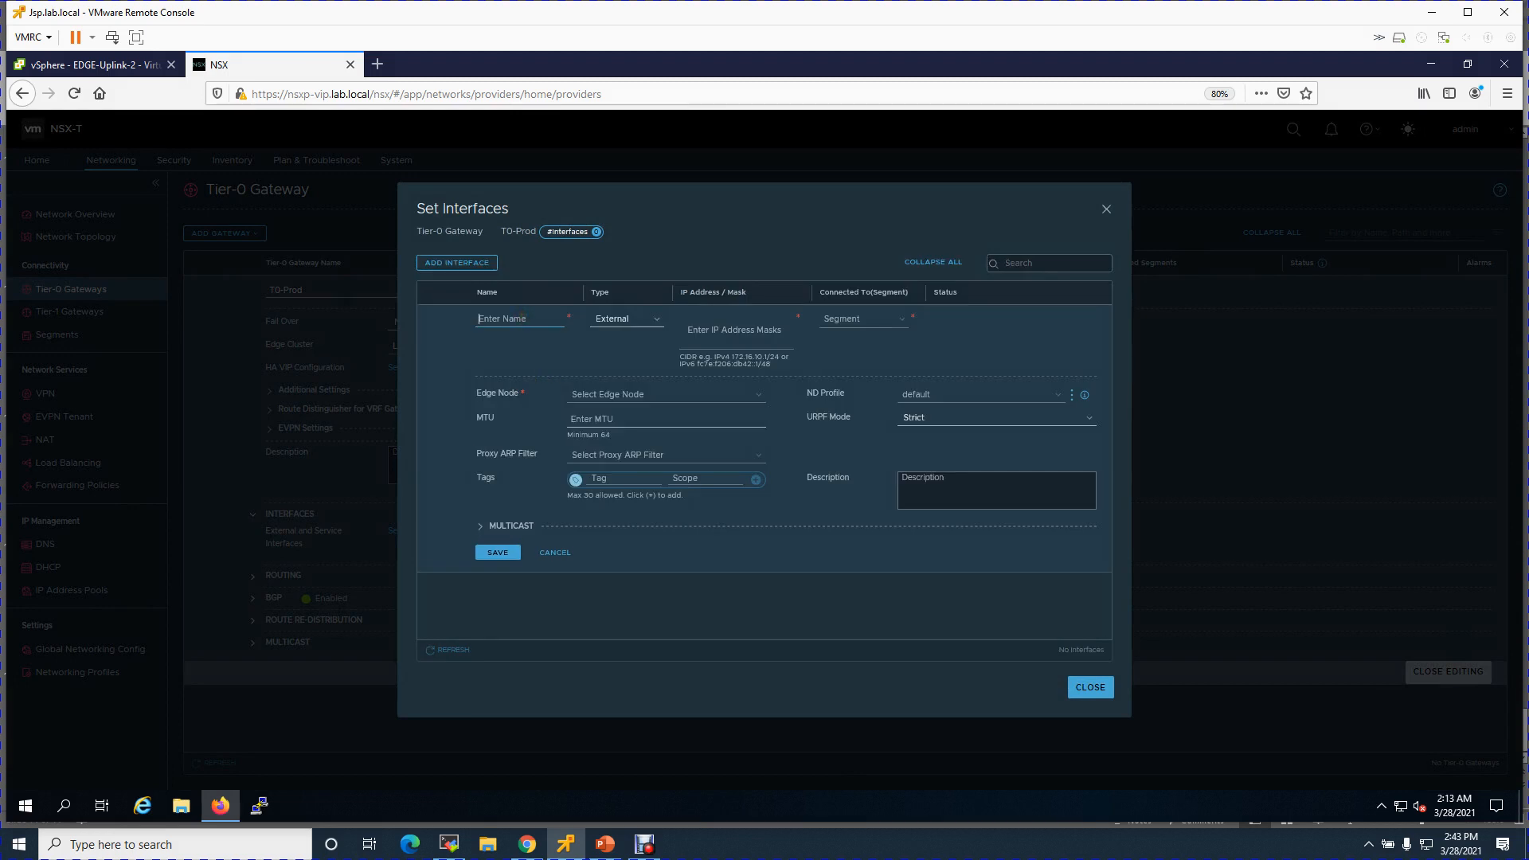
text(E)
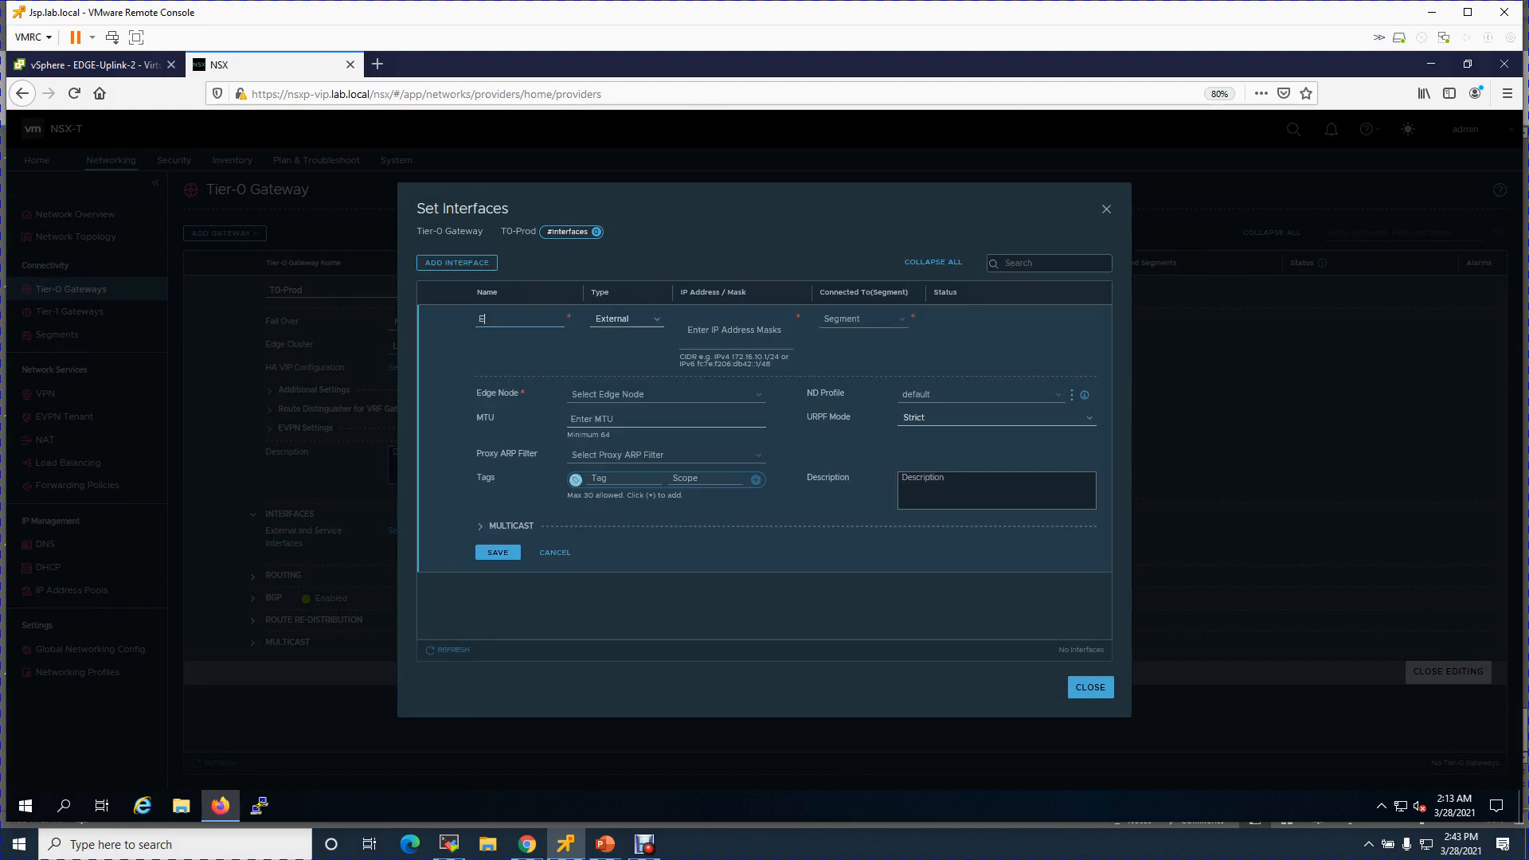
text(1-U1)
click(699, 328)
text(10.0.6.2/28)
click(860, 320)
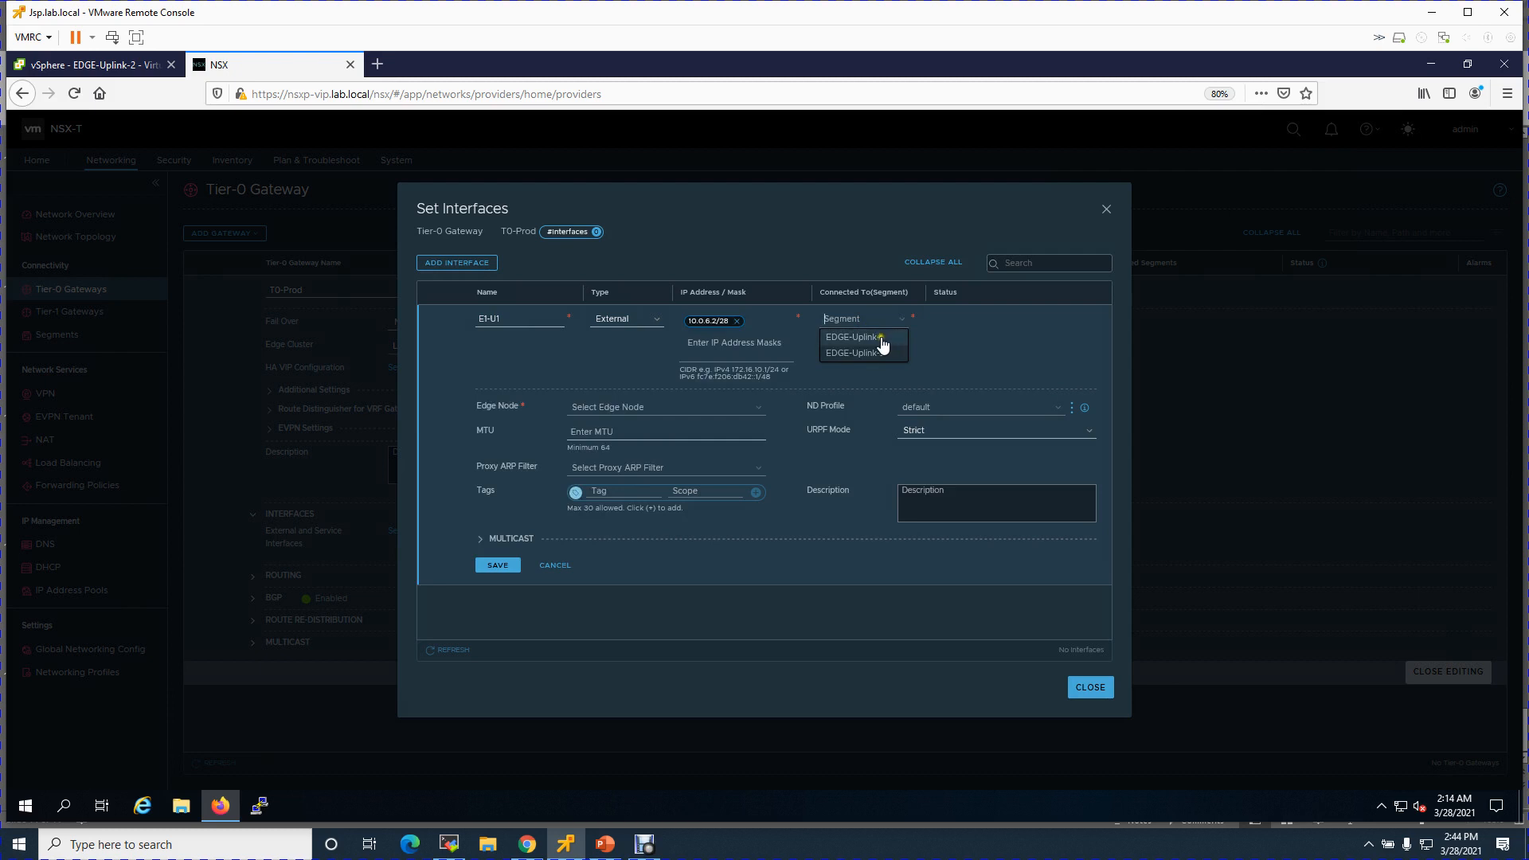
click(884, 338)
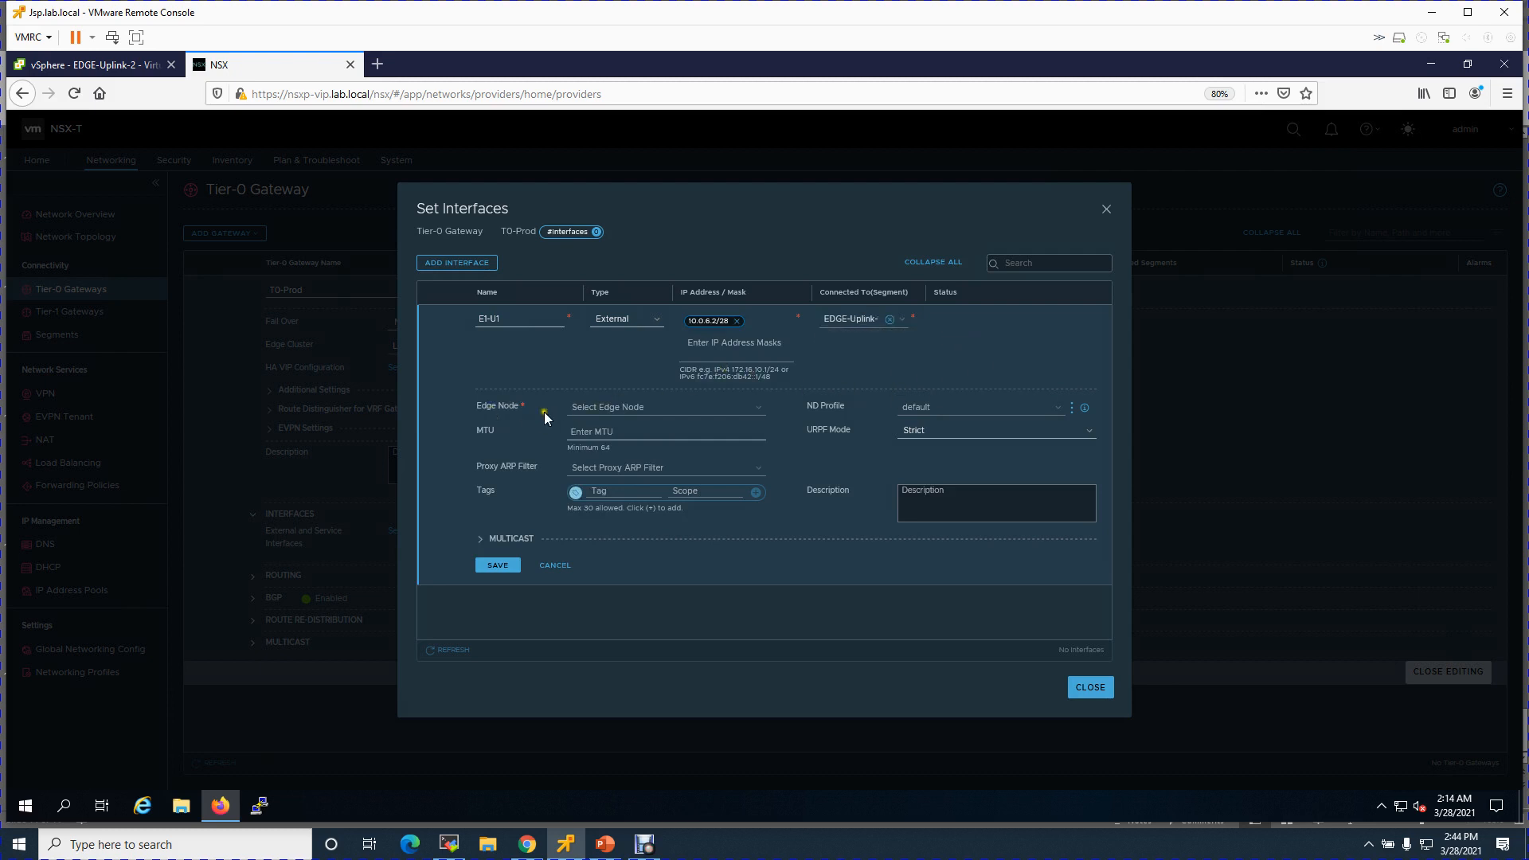
click(746, 408)
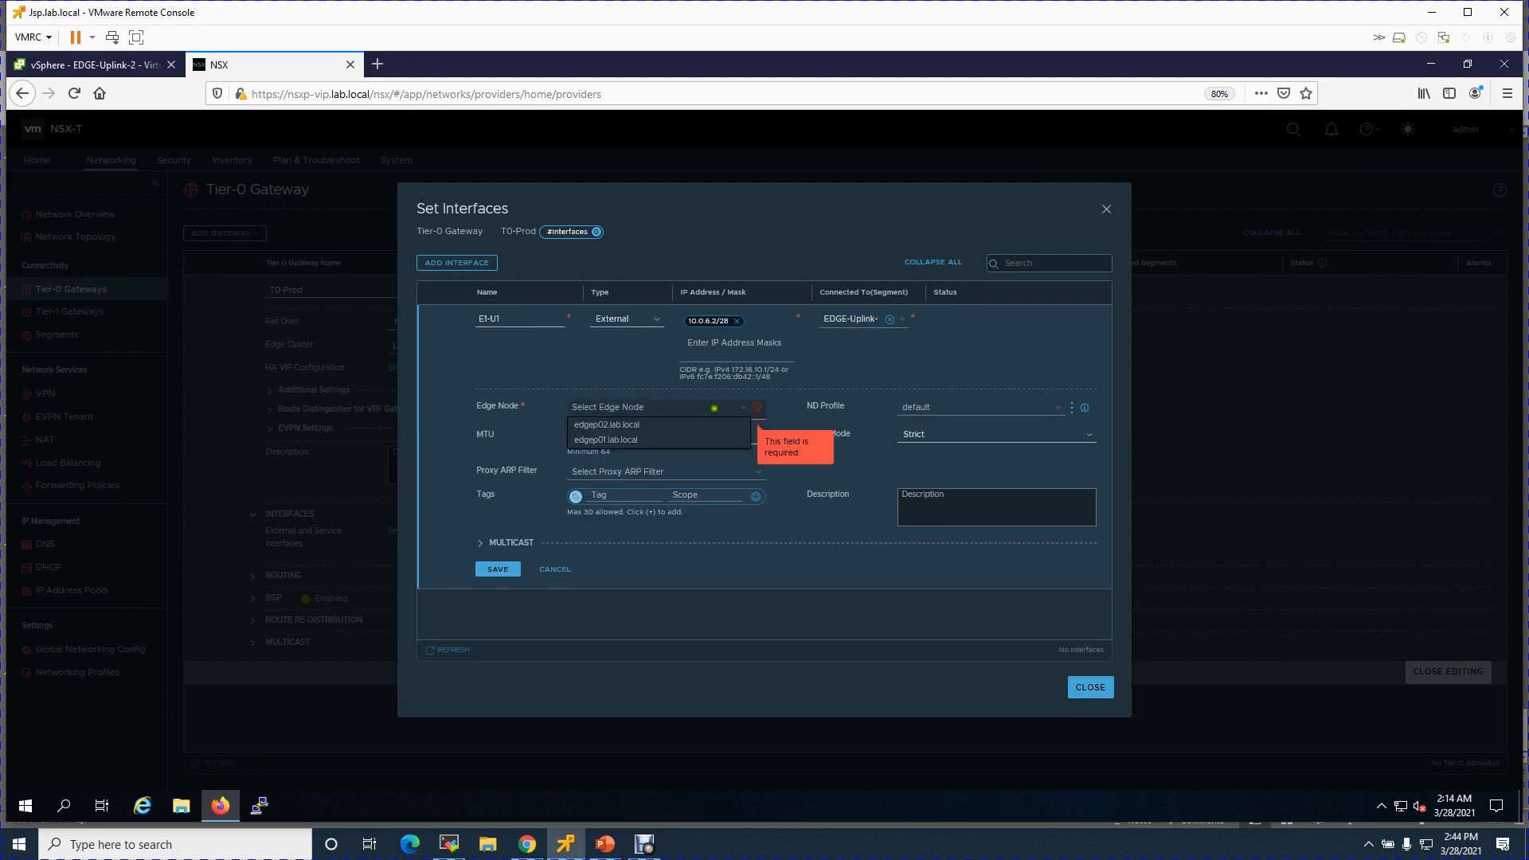
click(612, 439)
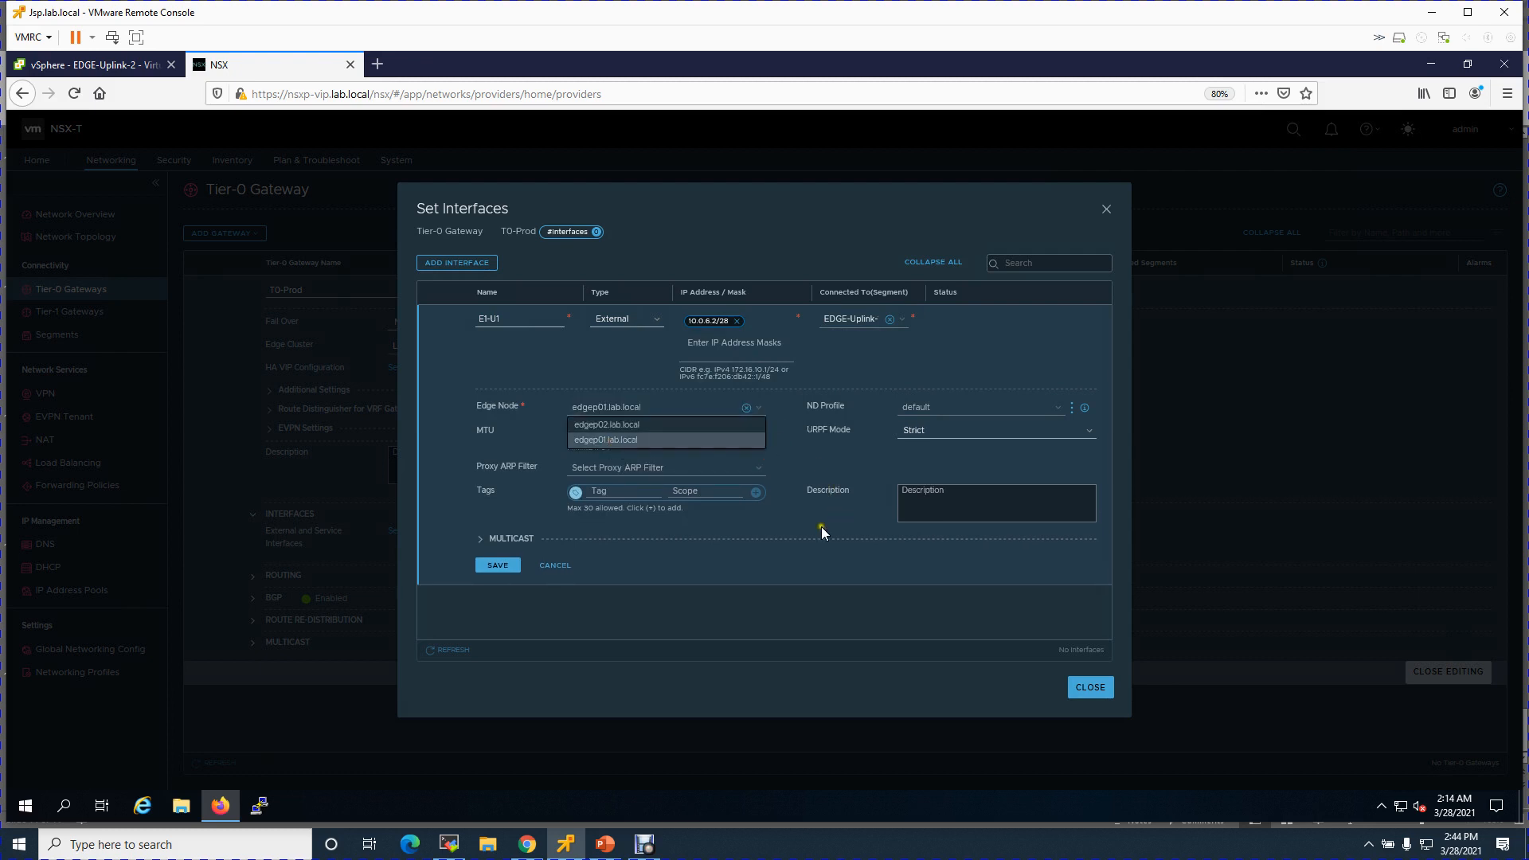
click(701, 552)
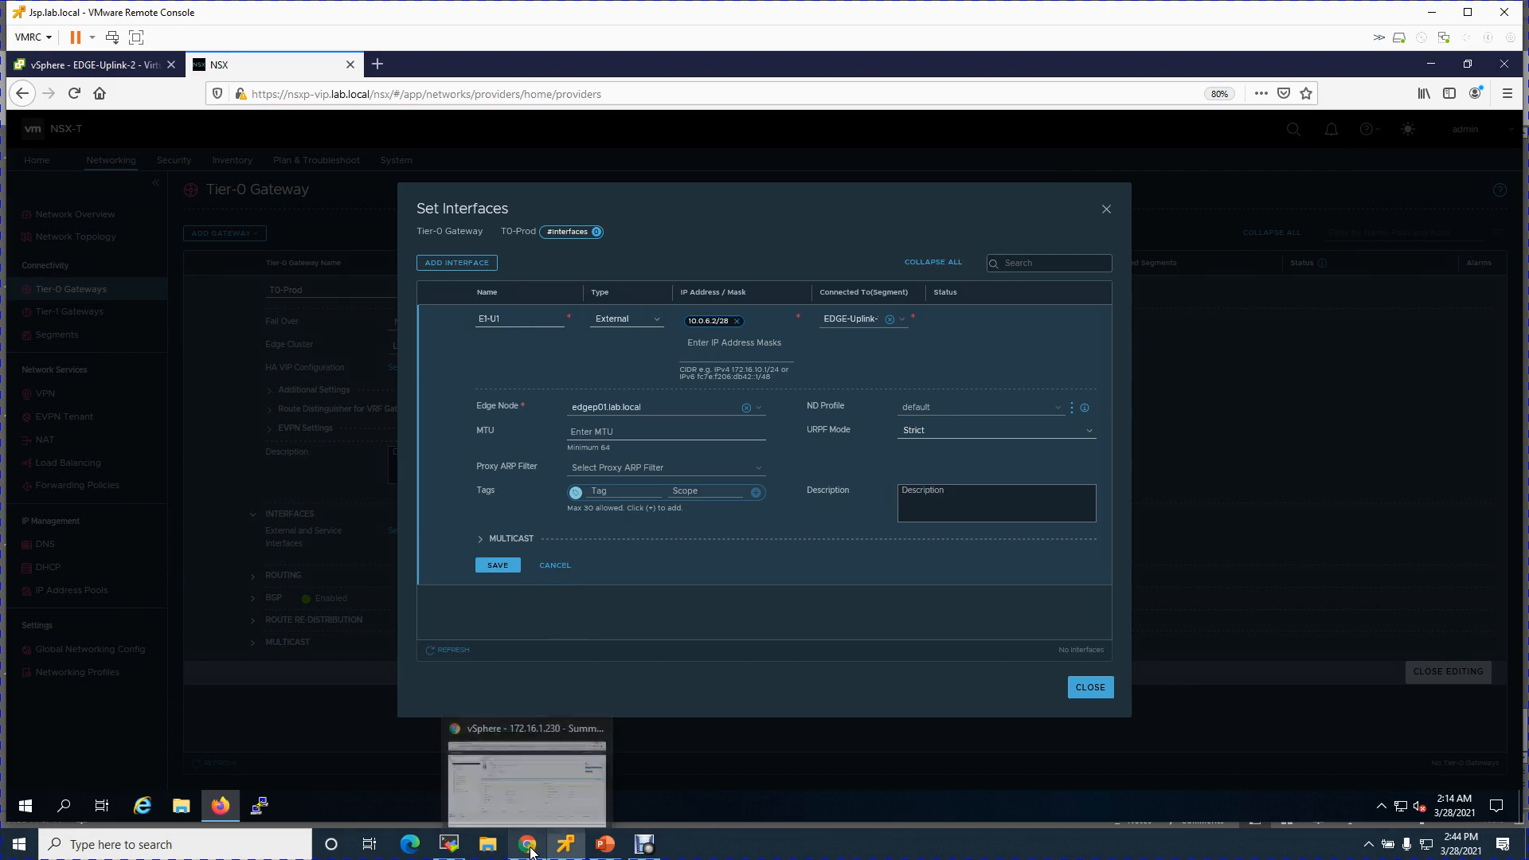
click(607, 851)
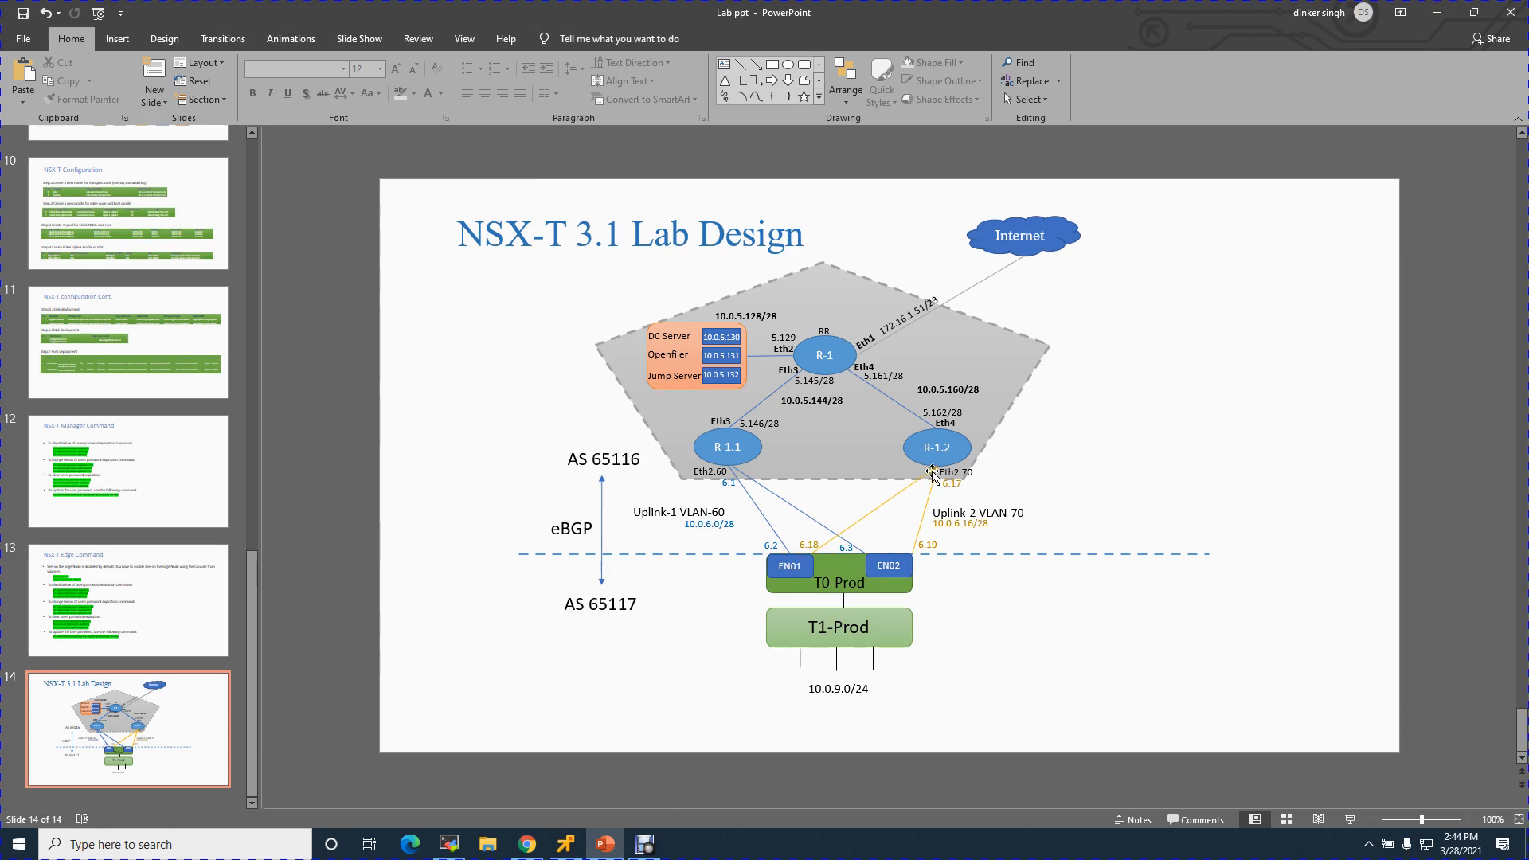
- Minimize PowerPoint to return to the unsaved E1-U1 interface form
click(1452, 16)
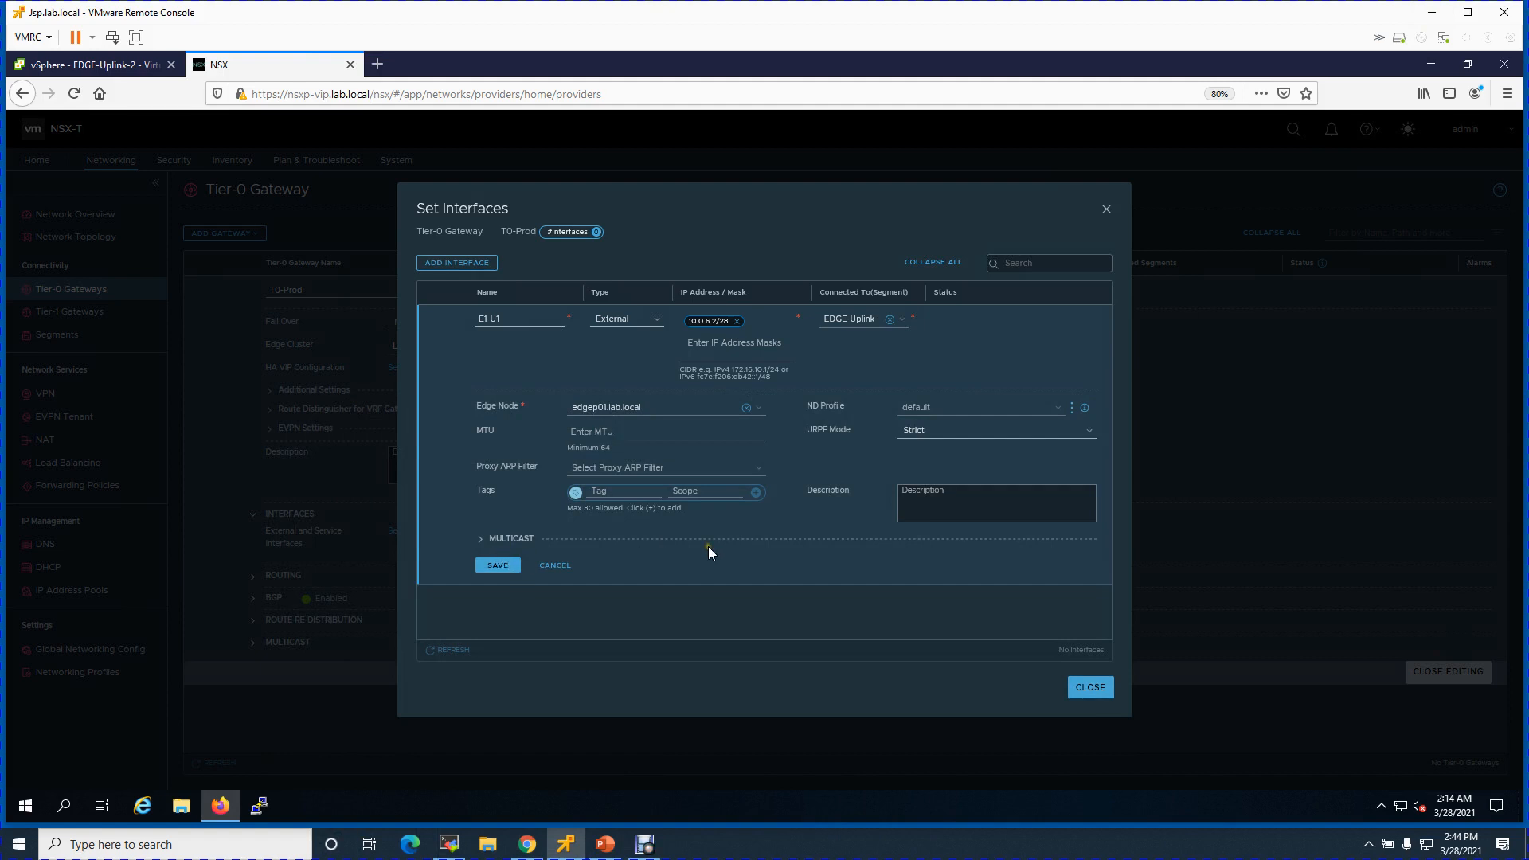
- Save E1-U1 and start a second interface E1-U2 at 10.0.6.3/28
click(503, 567)
click(477, 265)
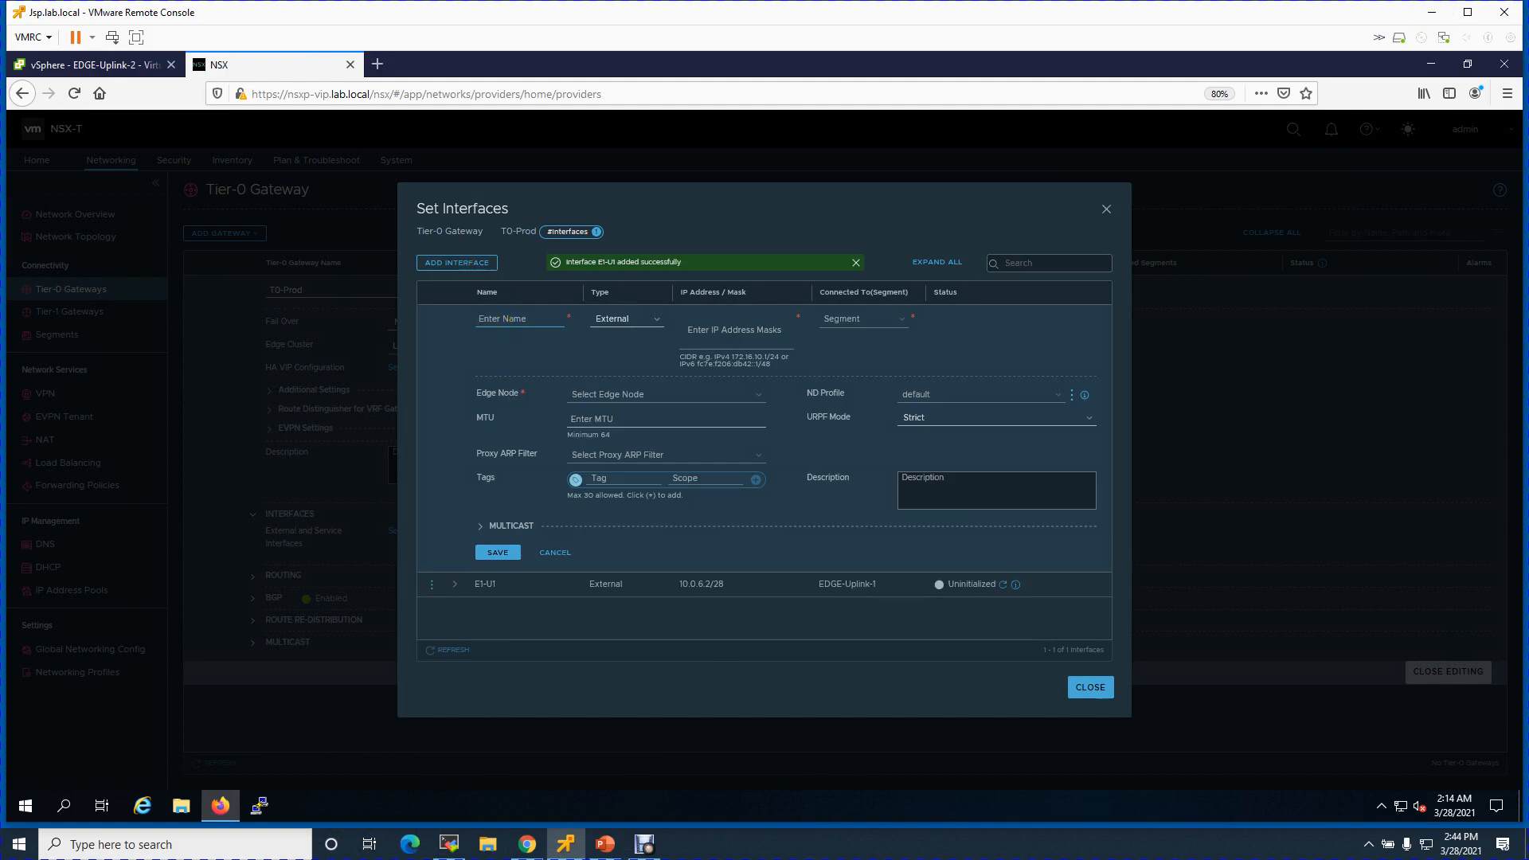
text(E1-U2)
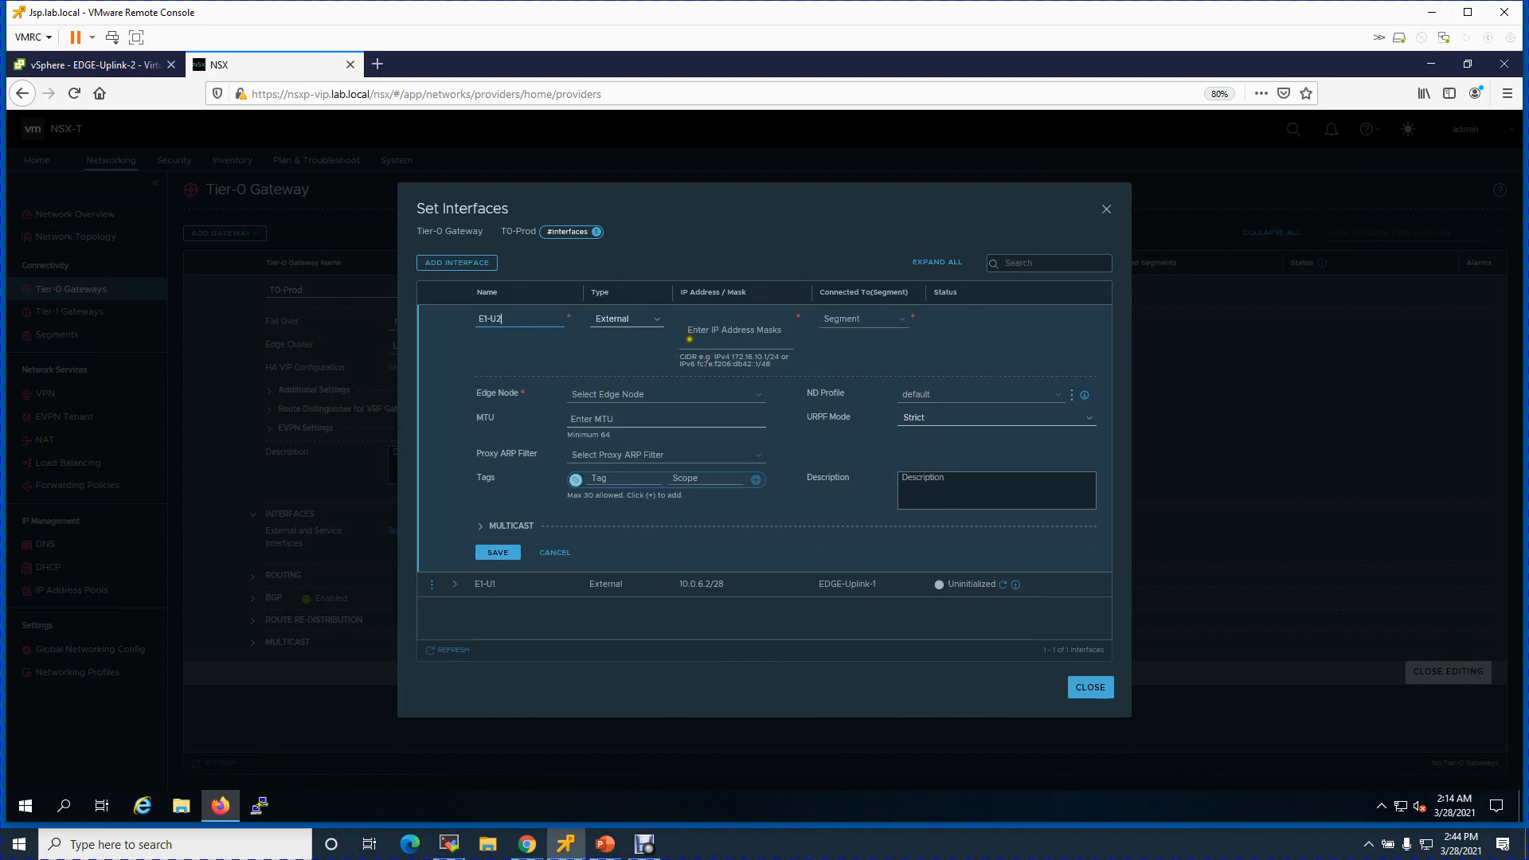
click(730, 330)
text(10.0.6.3/28)
- Connect E1-U2 to an EDGE-Uplink segment and edge node edgep01.lab.local
click(892, 322)
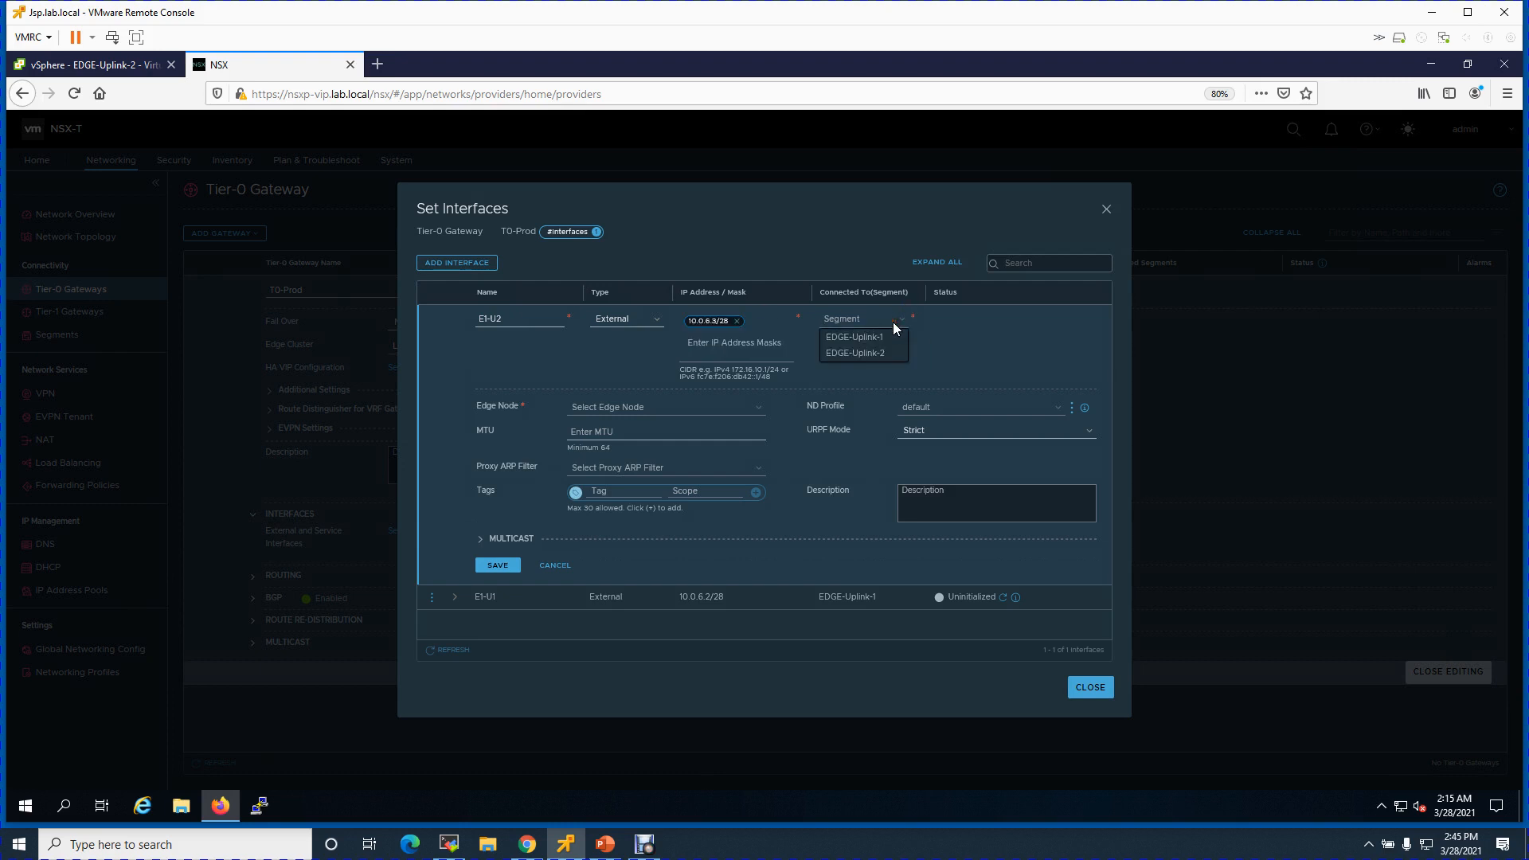
click(892, 338)
click(981, 325)
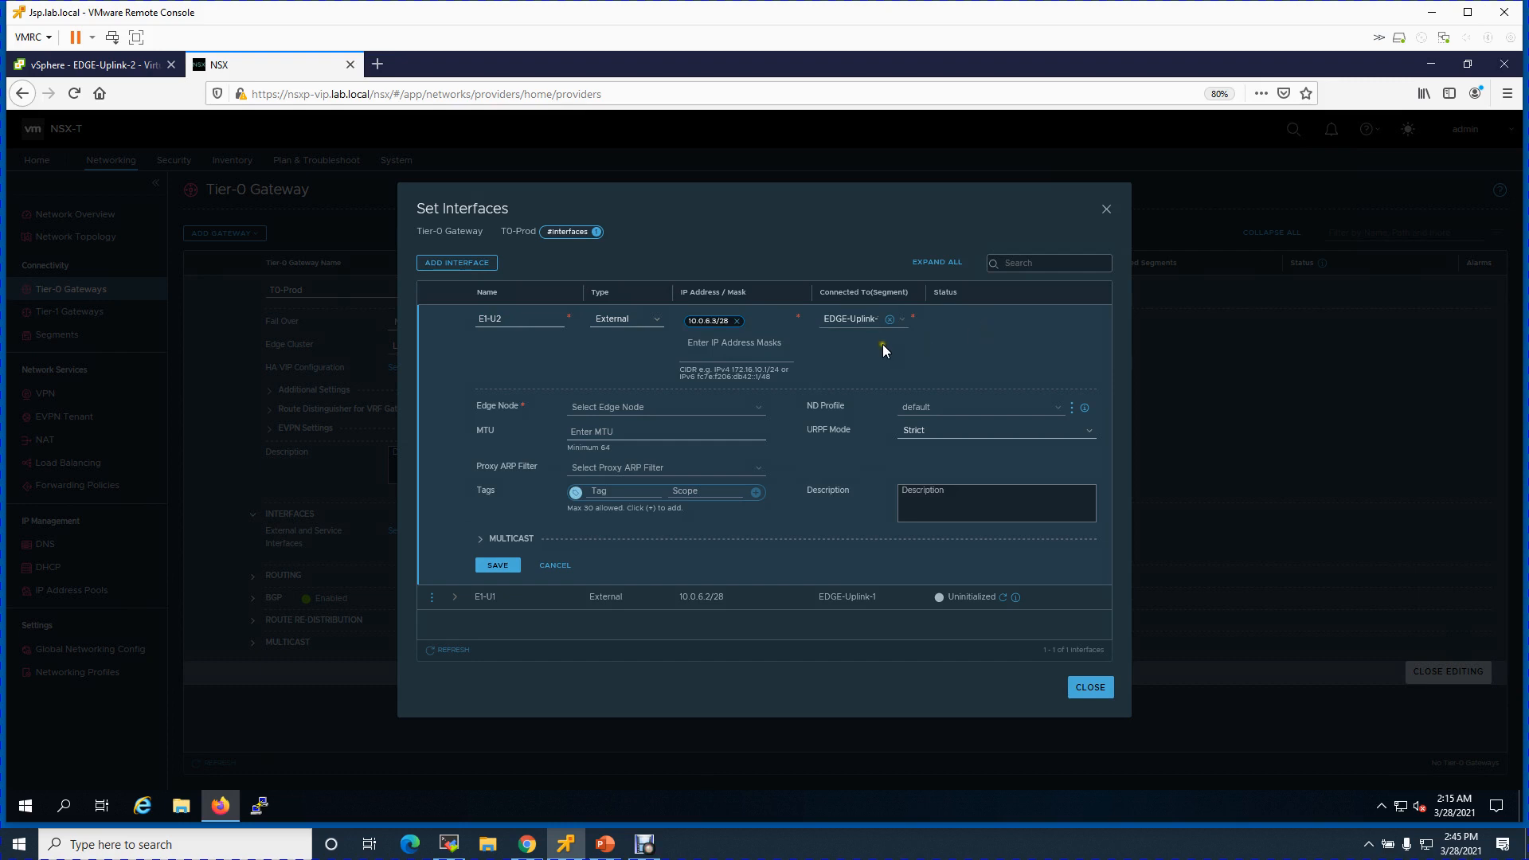
click(752, 409)
click(638, 436)
click(607, 441)
- Try saving E1-U2 repeatedly despite the 'segment already attached' error
click(489, 567)
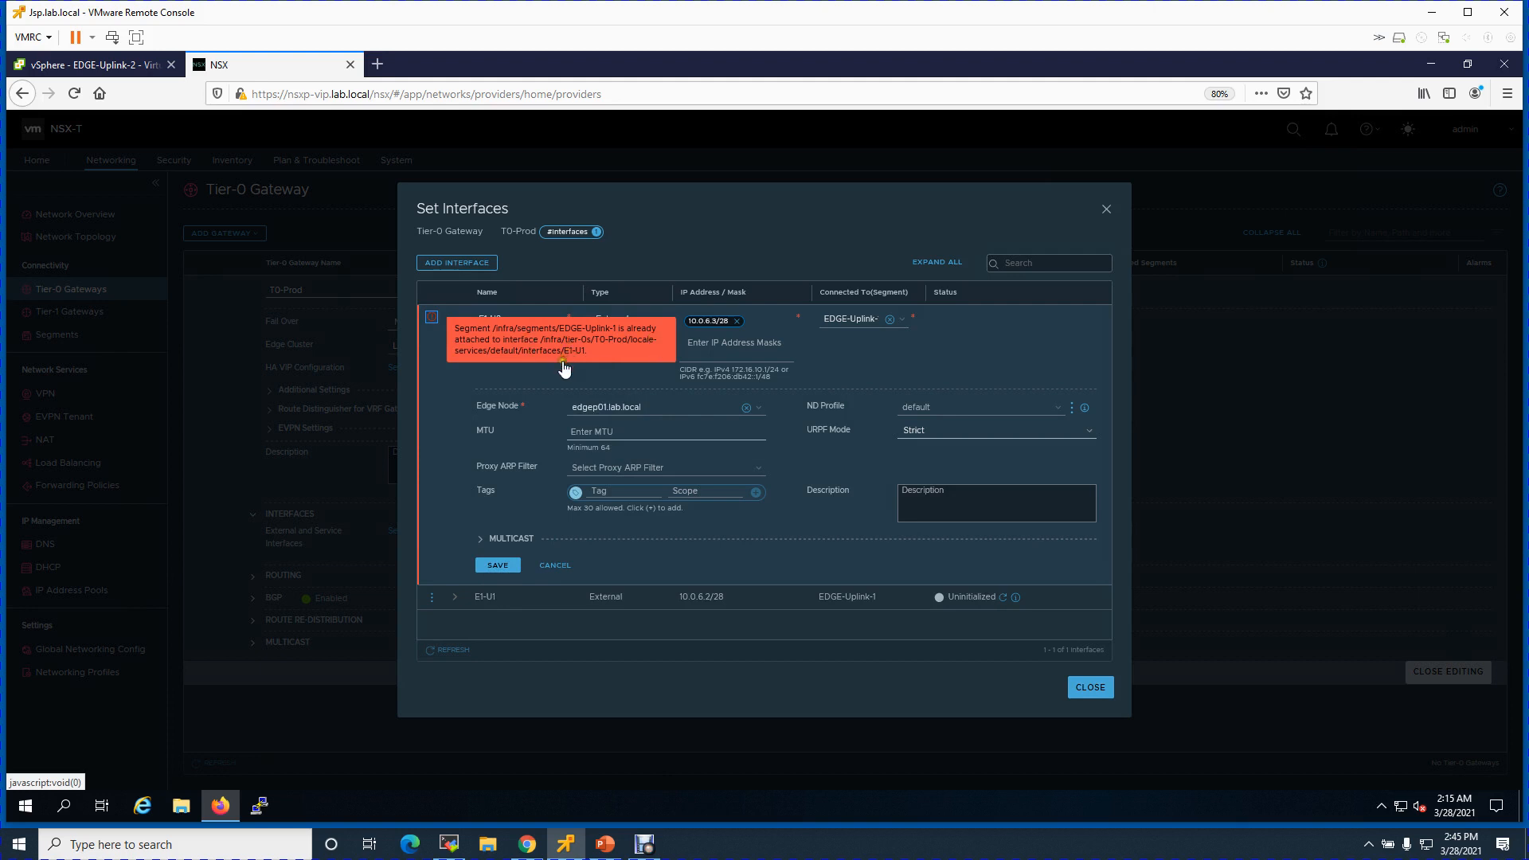
click(519, 319)
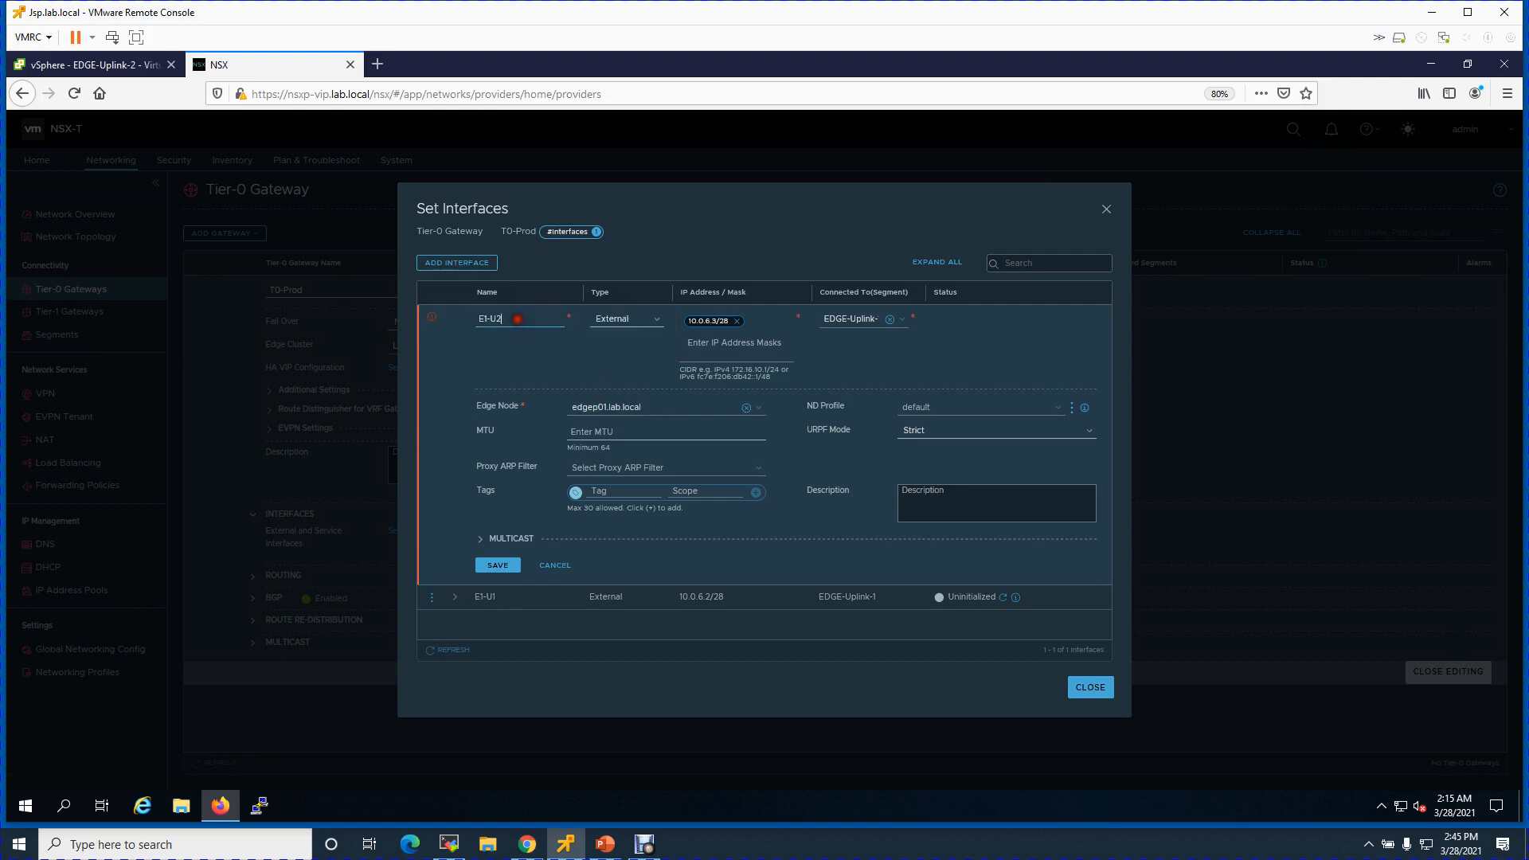
click(873, 320)
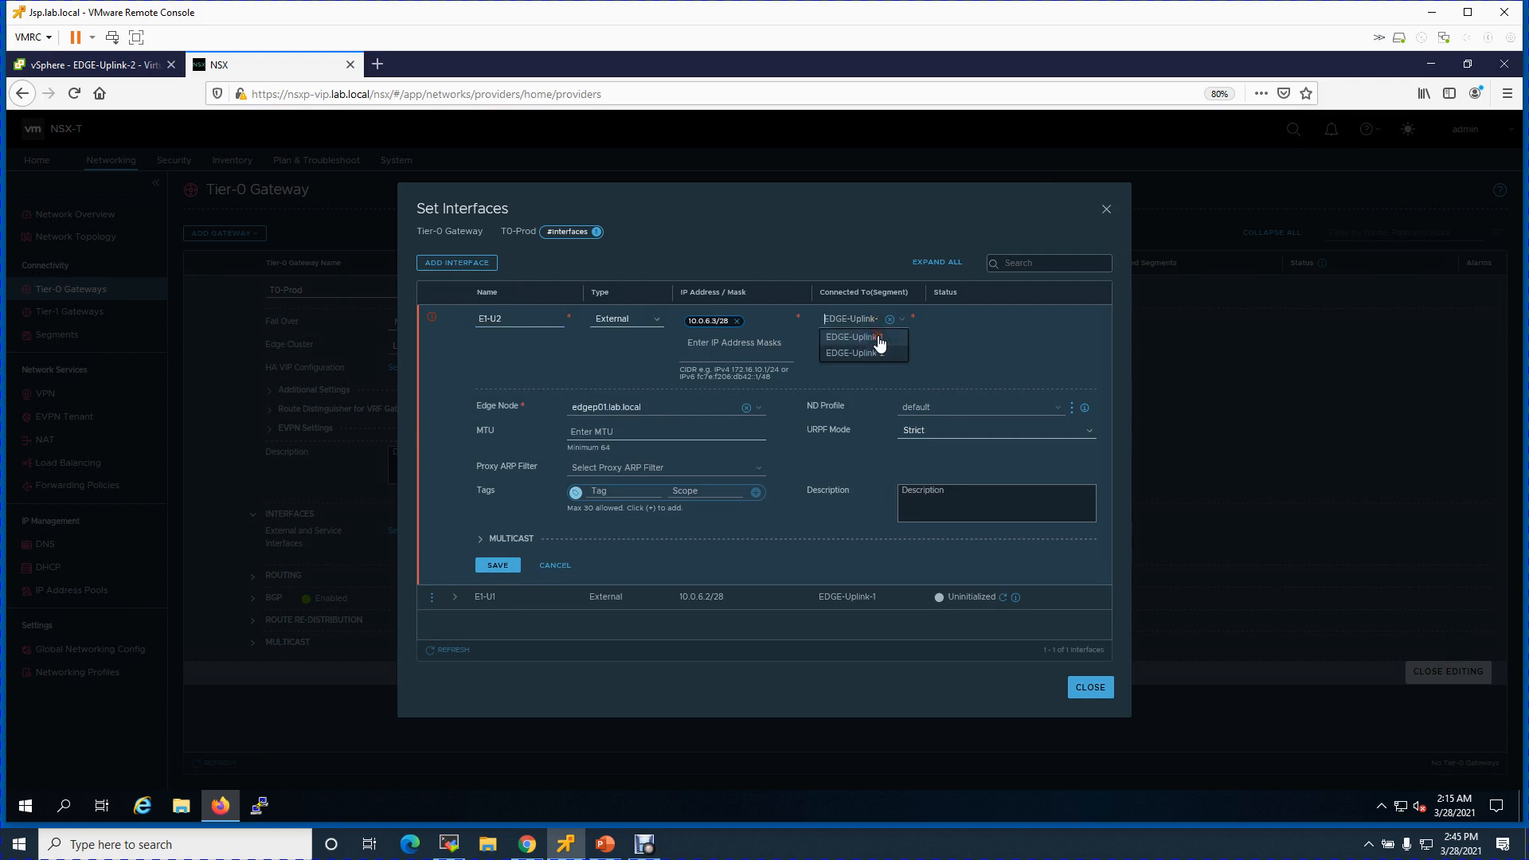
click(809, 376)
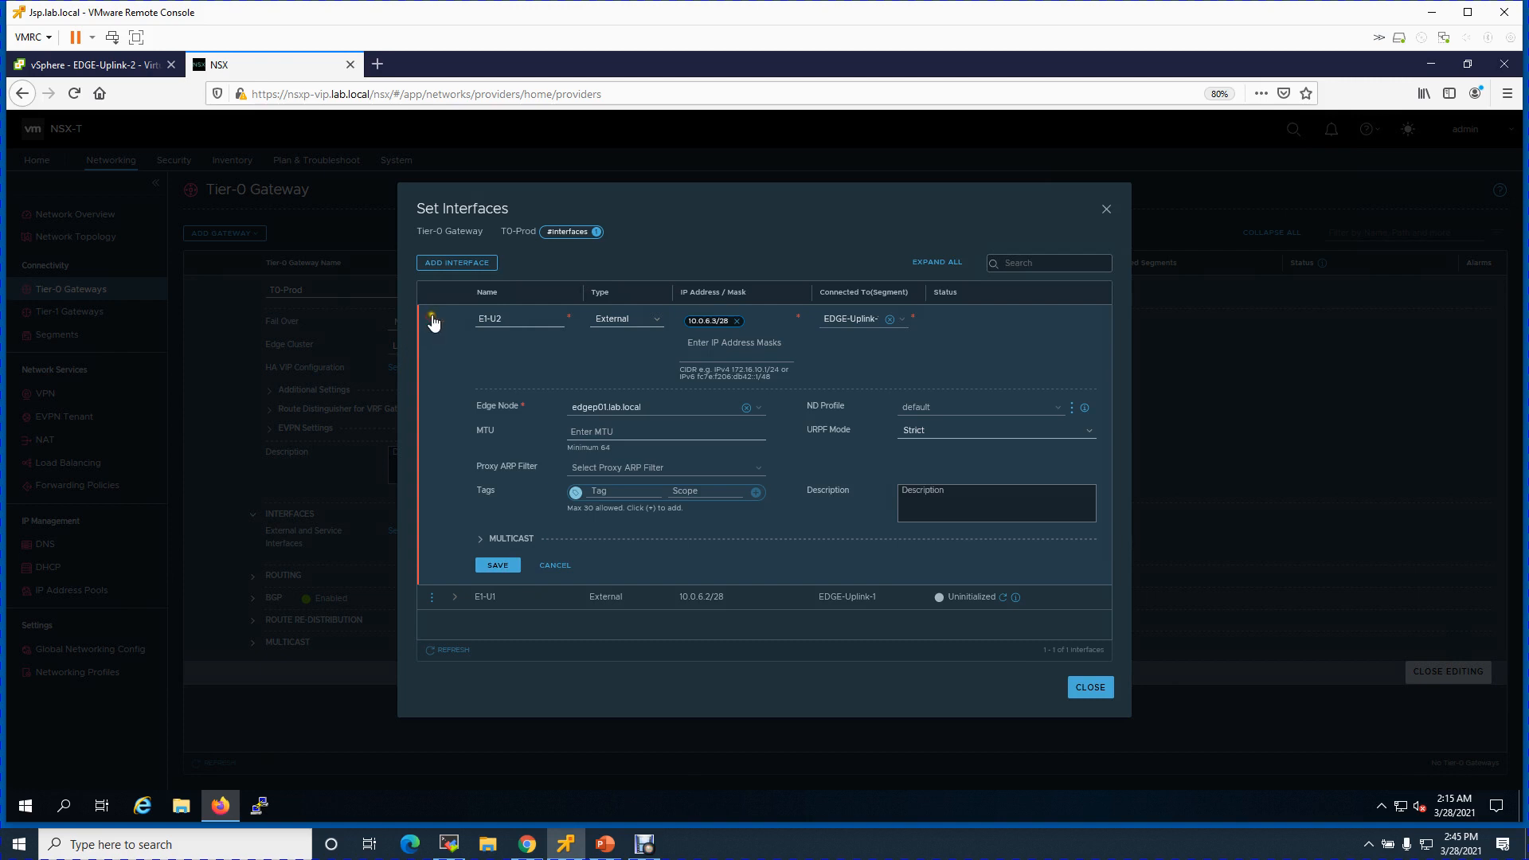
mouse_move(434, 323)
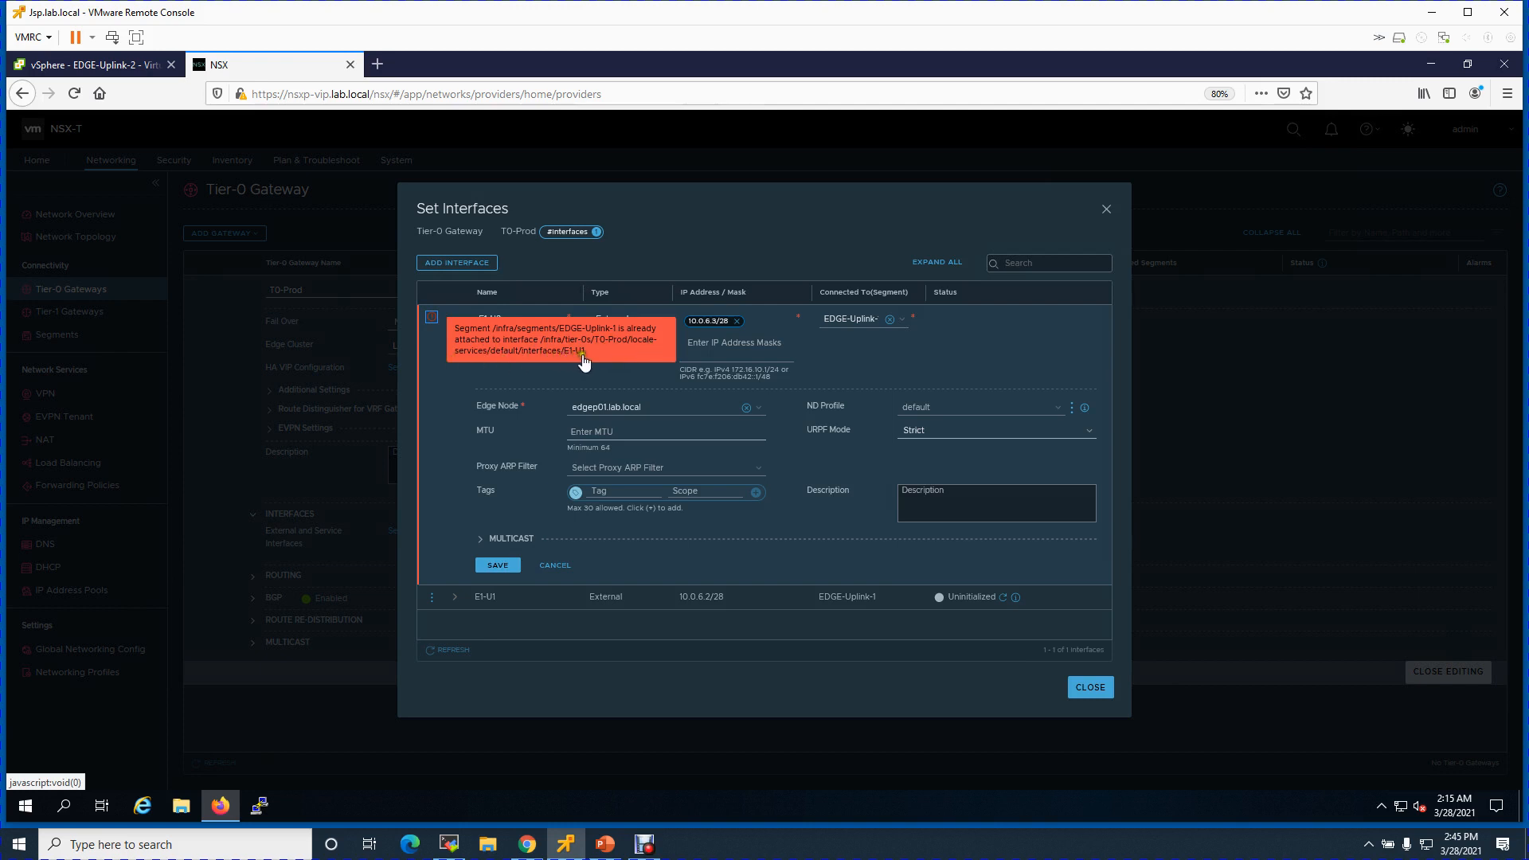
click(495, 567)
click(495, 567)
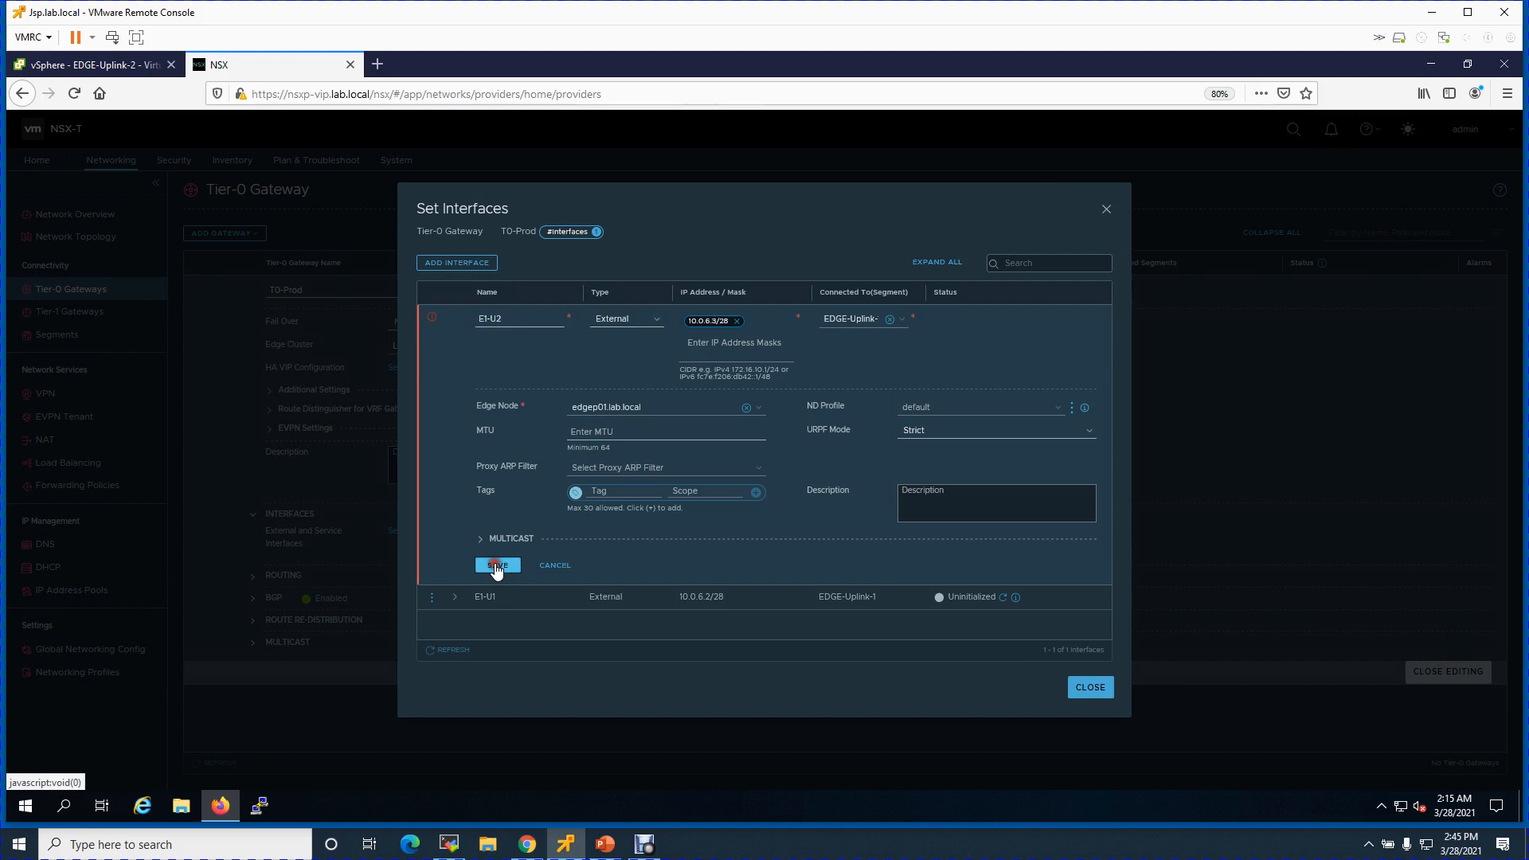
- Cancel the rejected E1-U2 interface draft, keeping type External unchanged
click(657, 318)
click(632, 335)
click(554, 567)
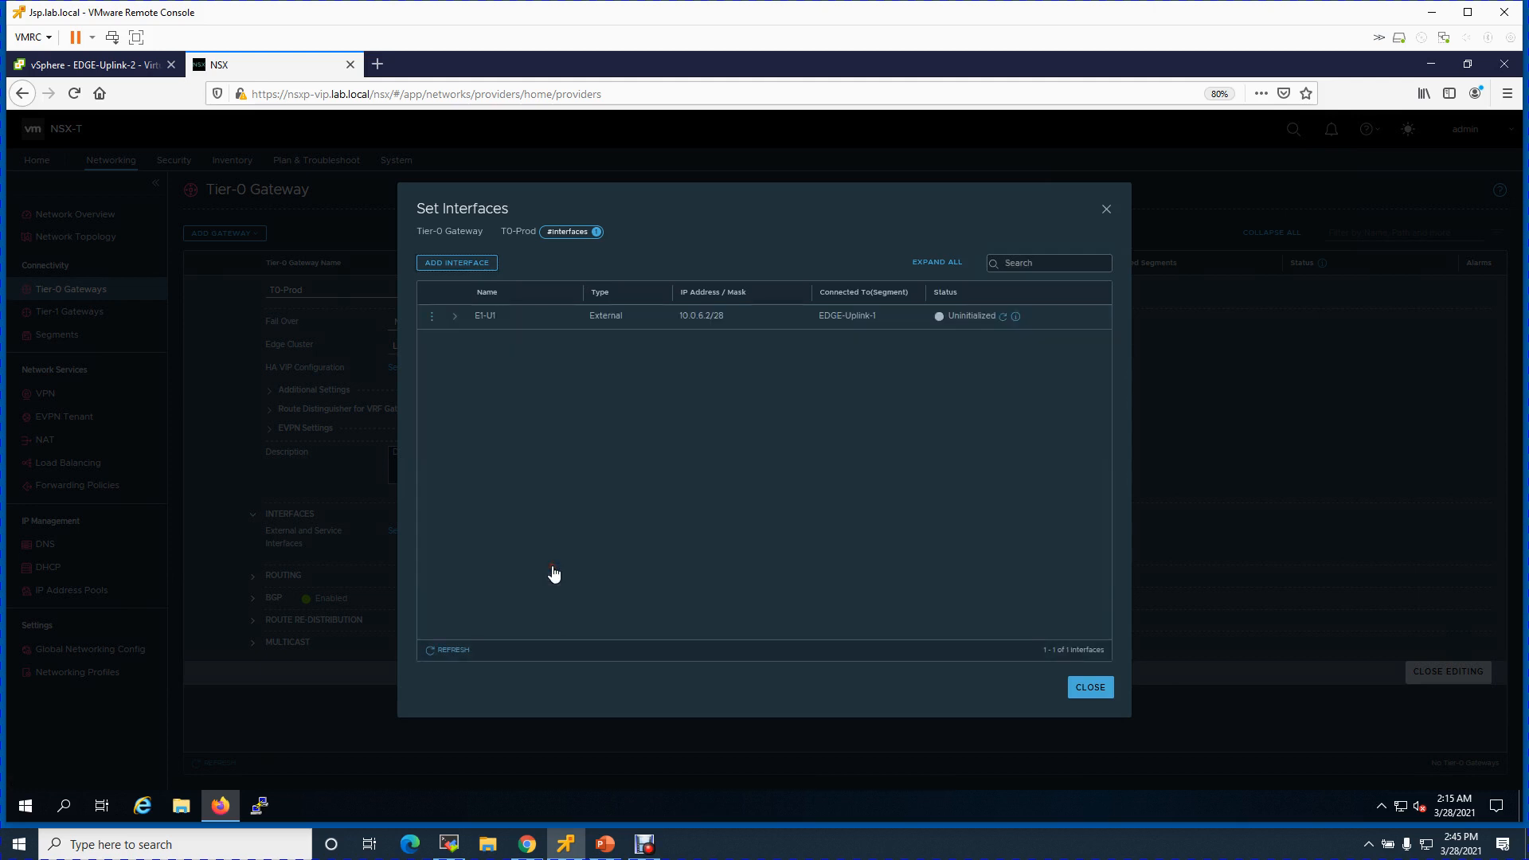
- Refresh E1-U1's status to Success, review its details, and begin another interface
click(1004, 317)
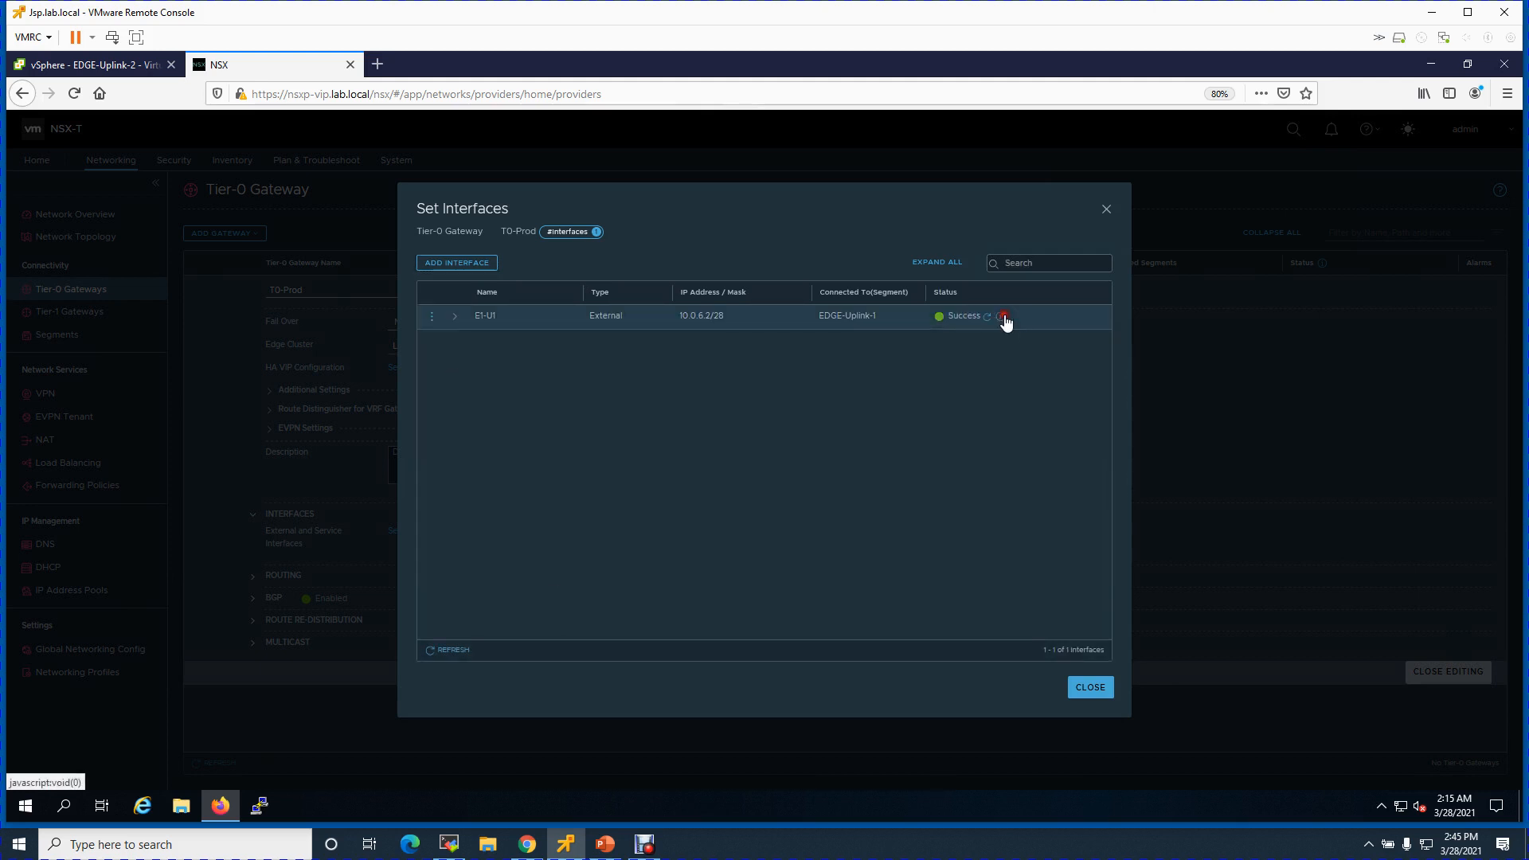
click(453, 318)
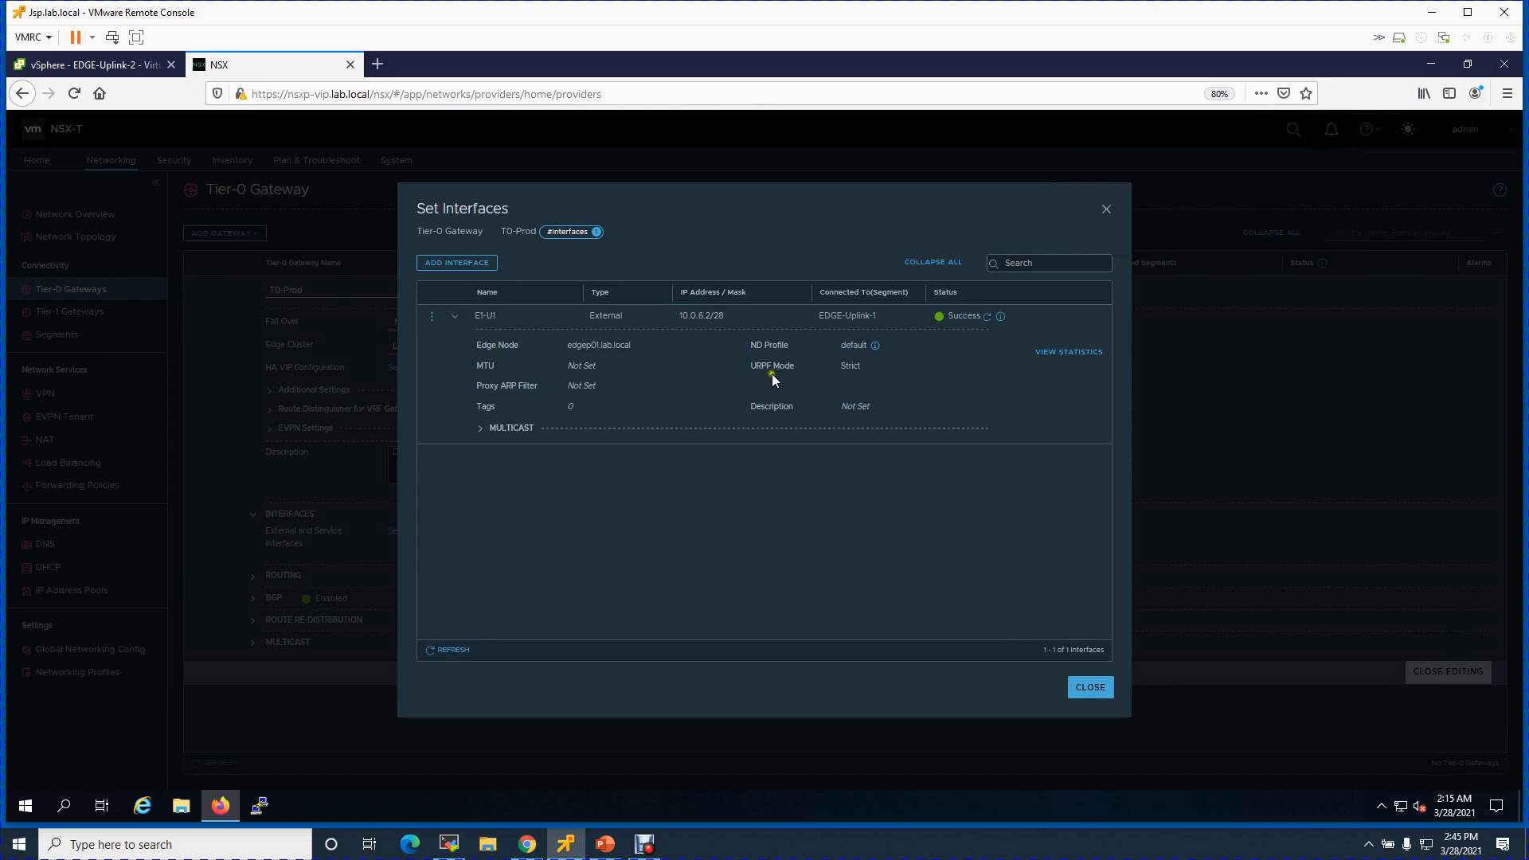
click(482, 430)
click(482, 431)
click(455, 316)
click(469, 268)
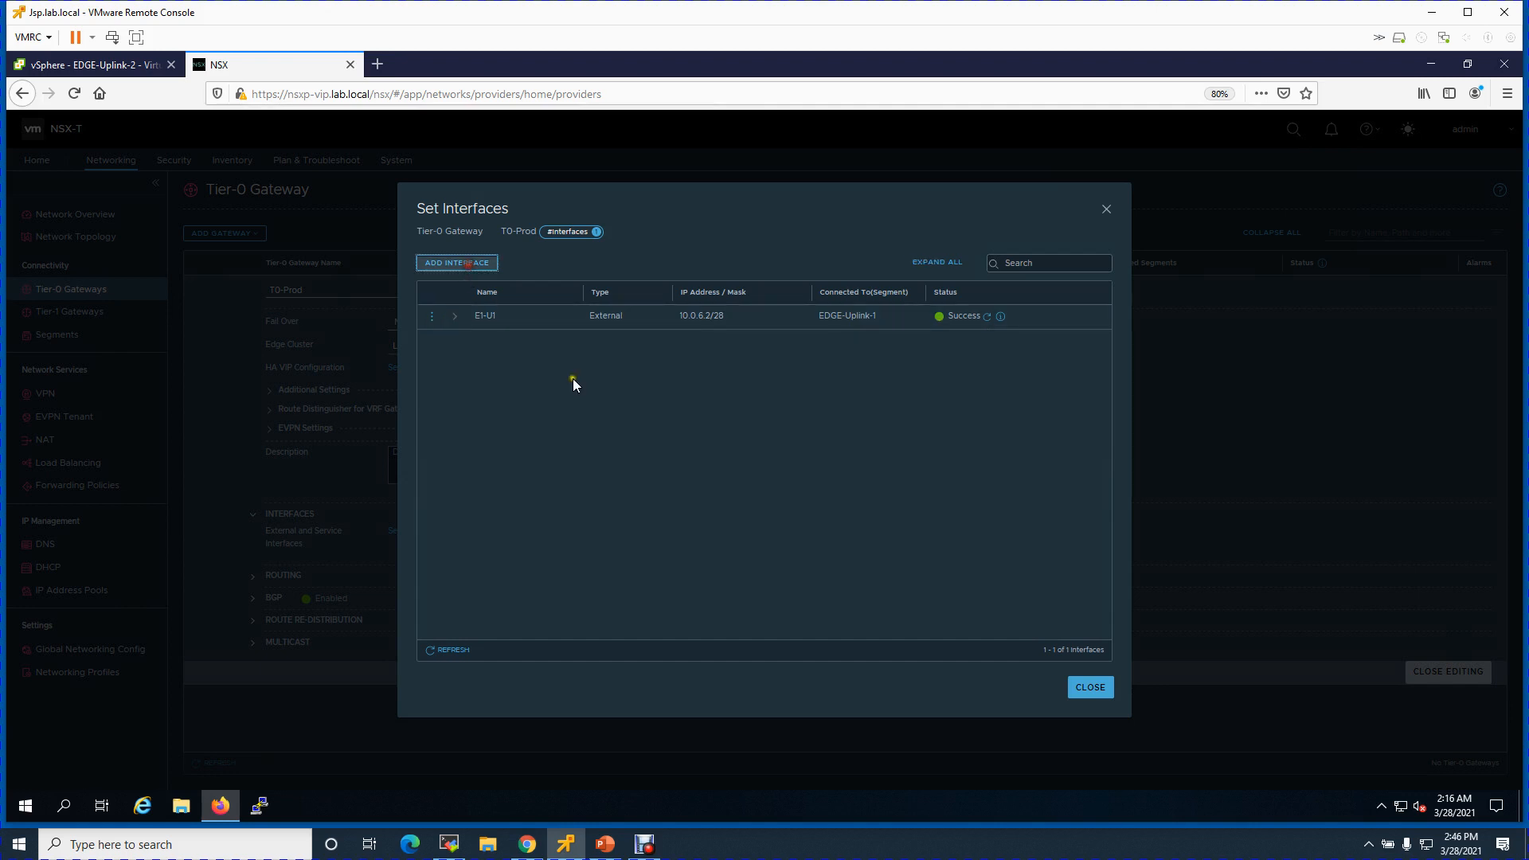
text(E1-U2)
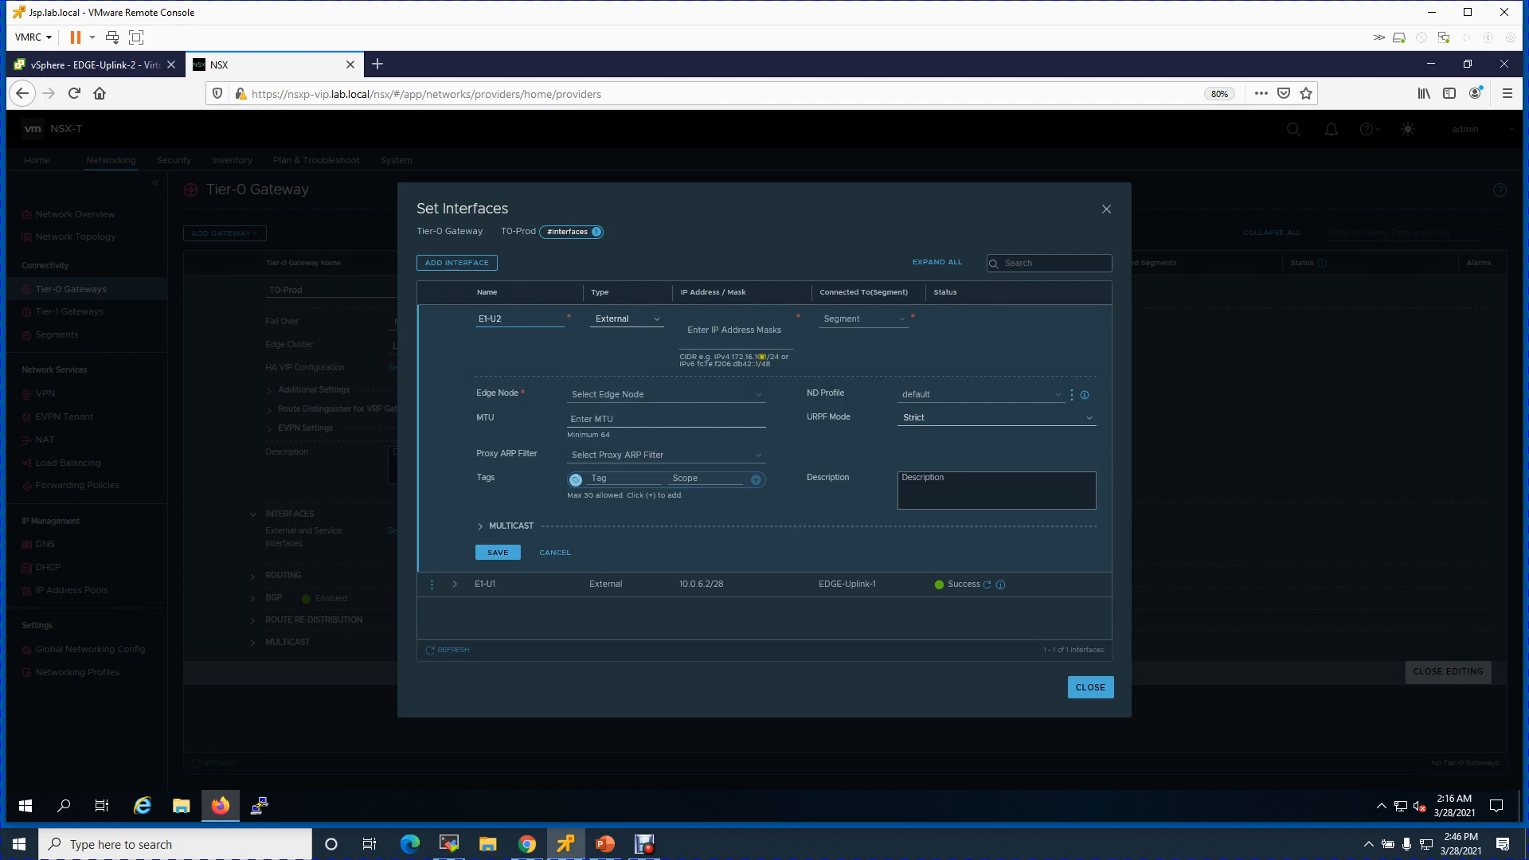
click(728, 339)
text(10.0.6.3/28)
click(887, 318)
click(884, 338)
click(901, 319)
click(894, 337)
click(885, 319)
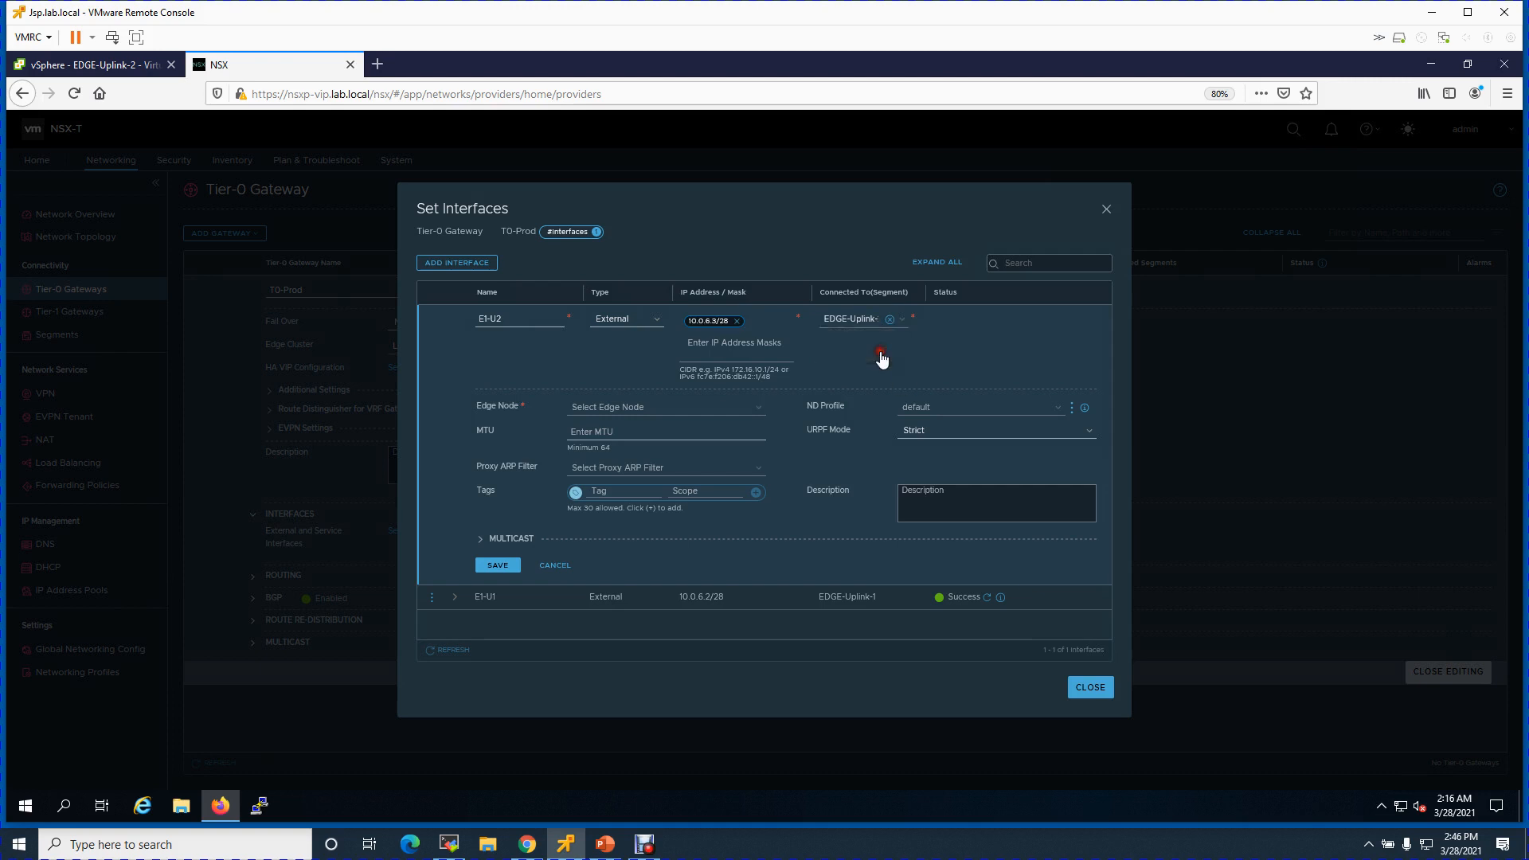
click(864, 355)
click(877, 355)
click(613, 370)
click(628, 407)
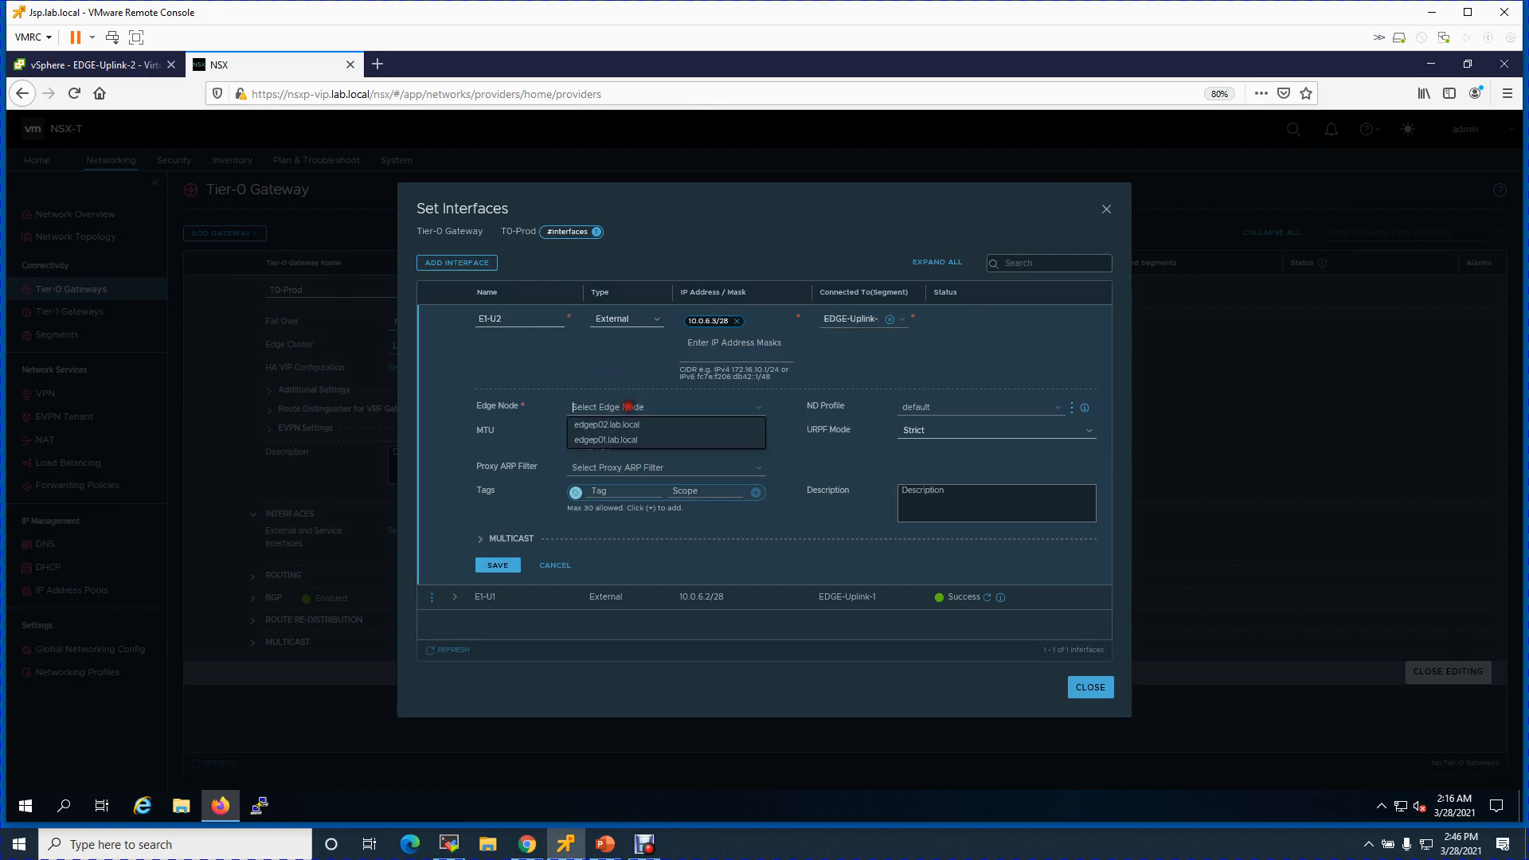
click(627, 440)
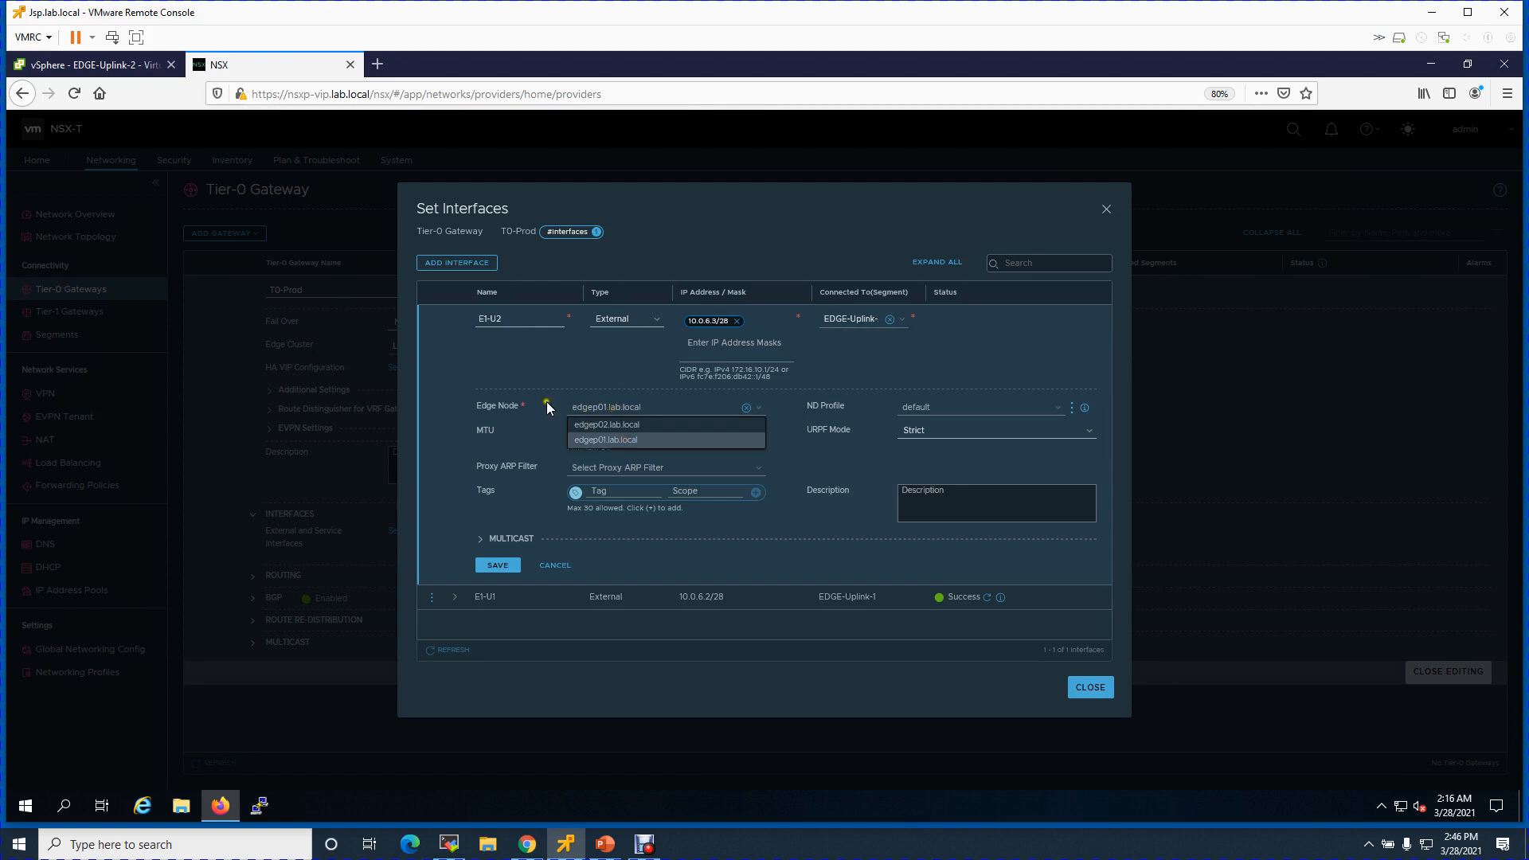
click(491, 564)
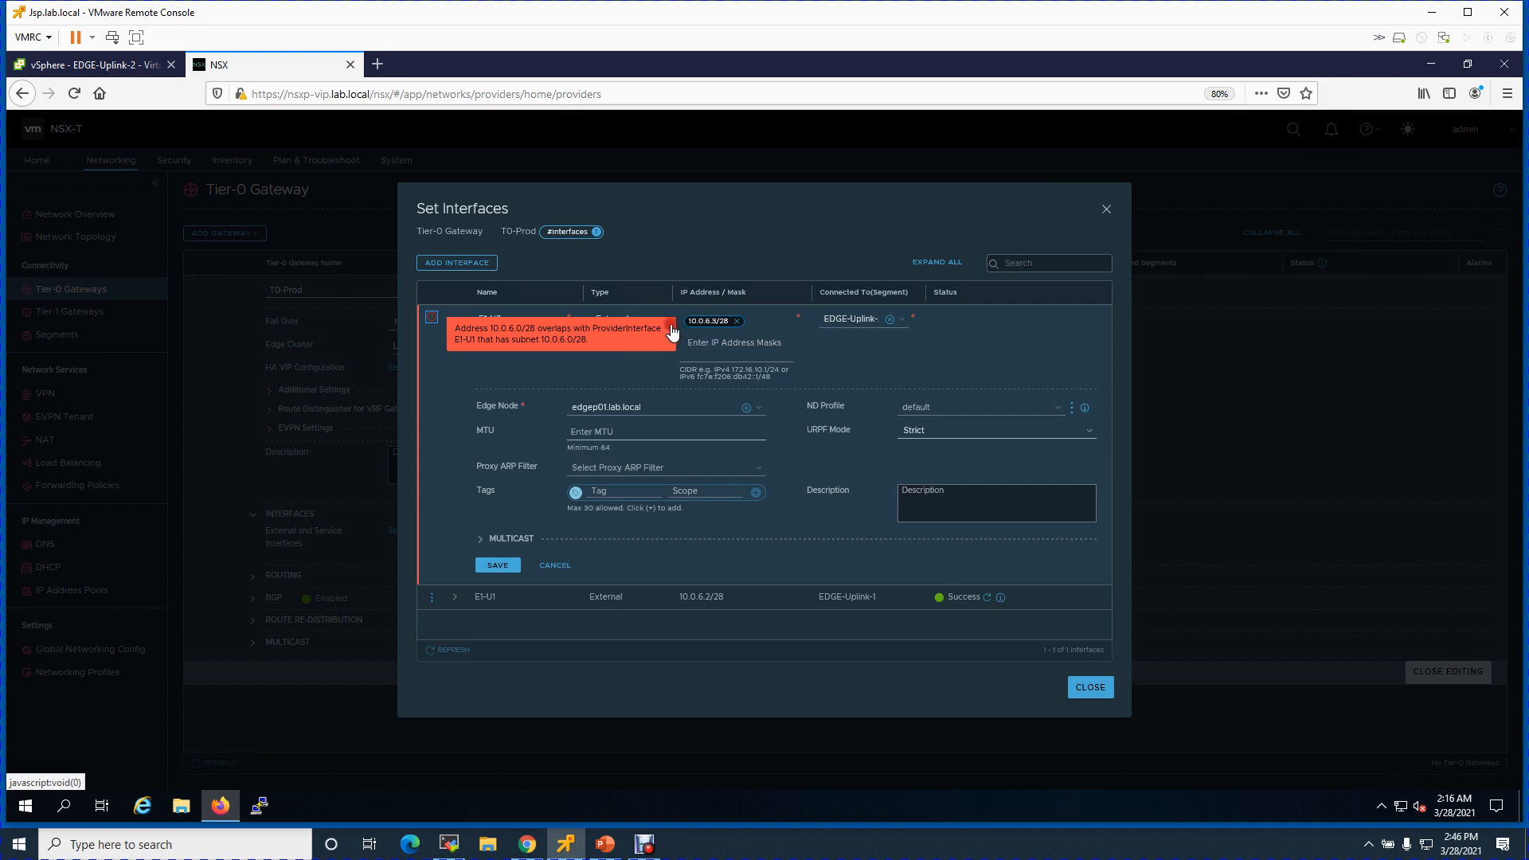
click(537, 364)
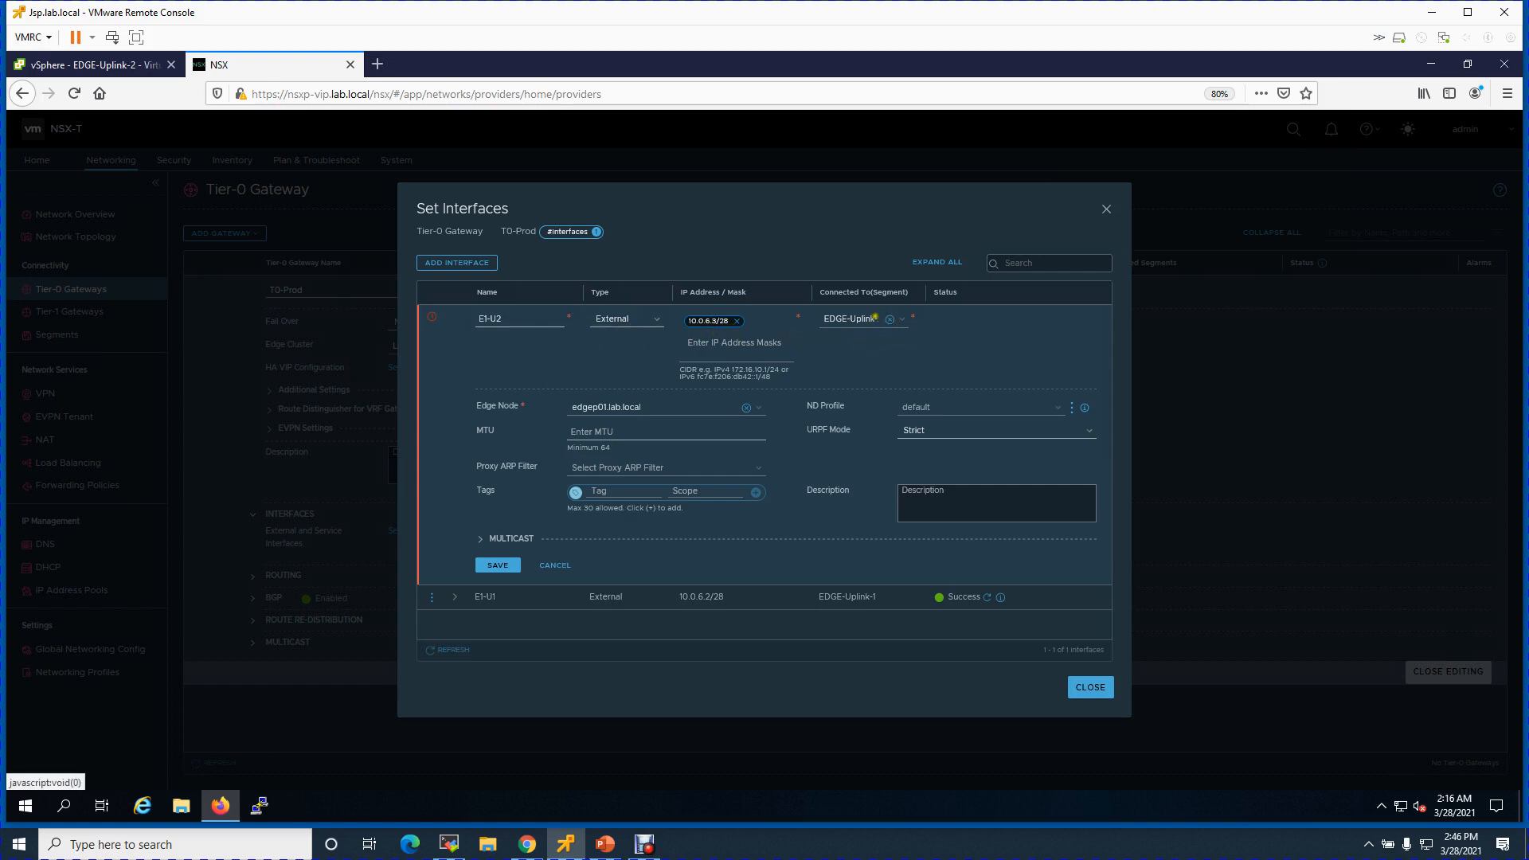
click(885, 321)
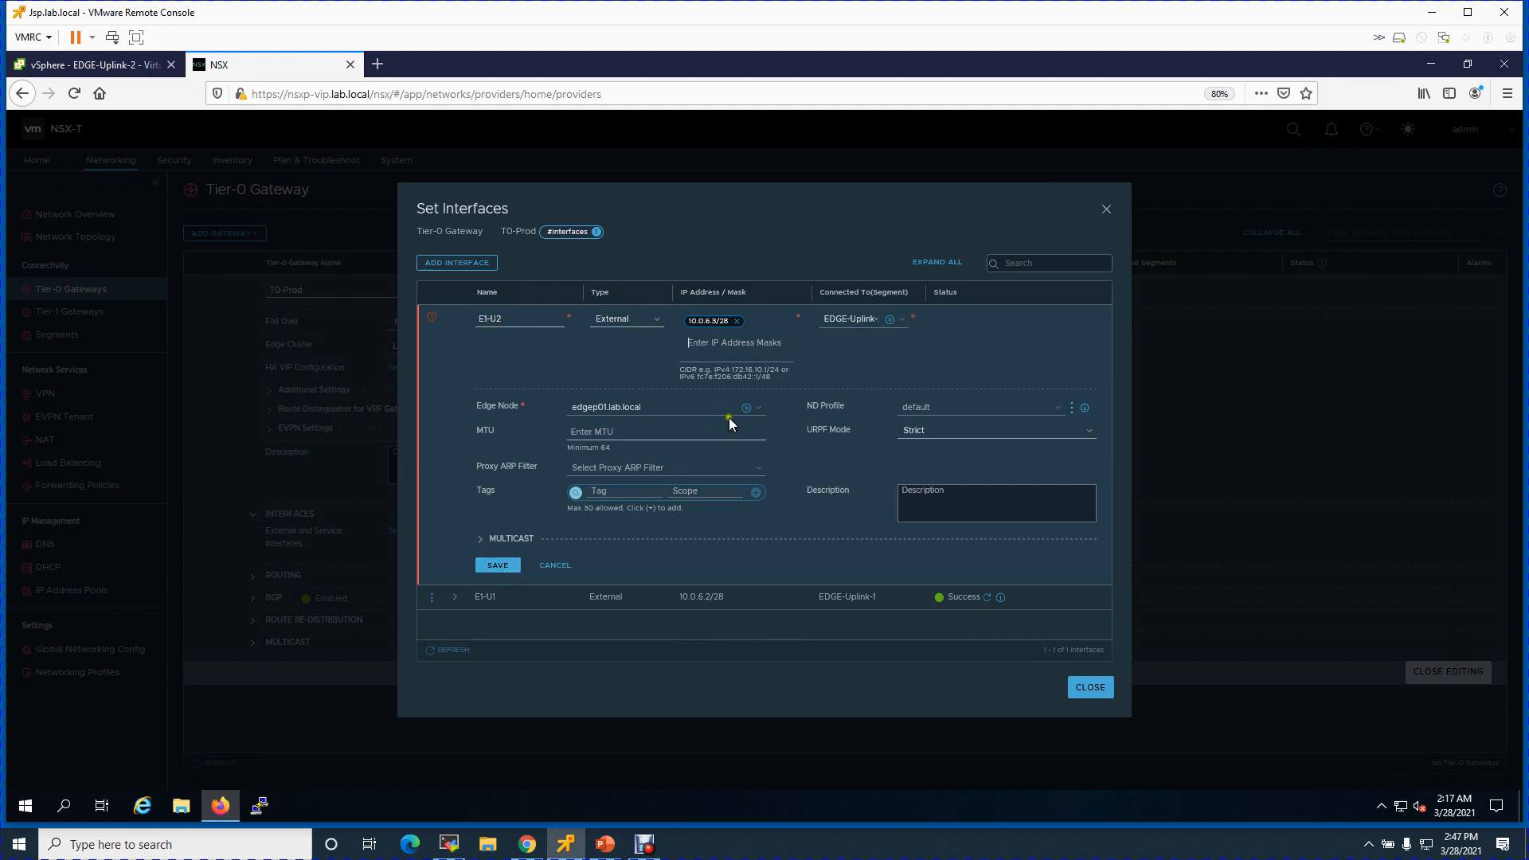
click(512, 568)
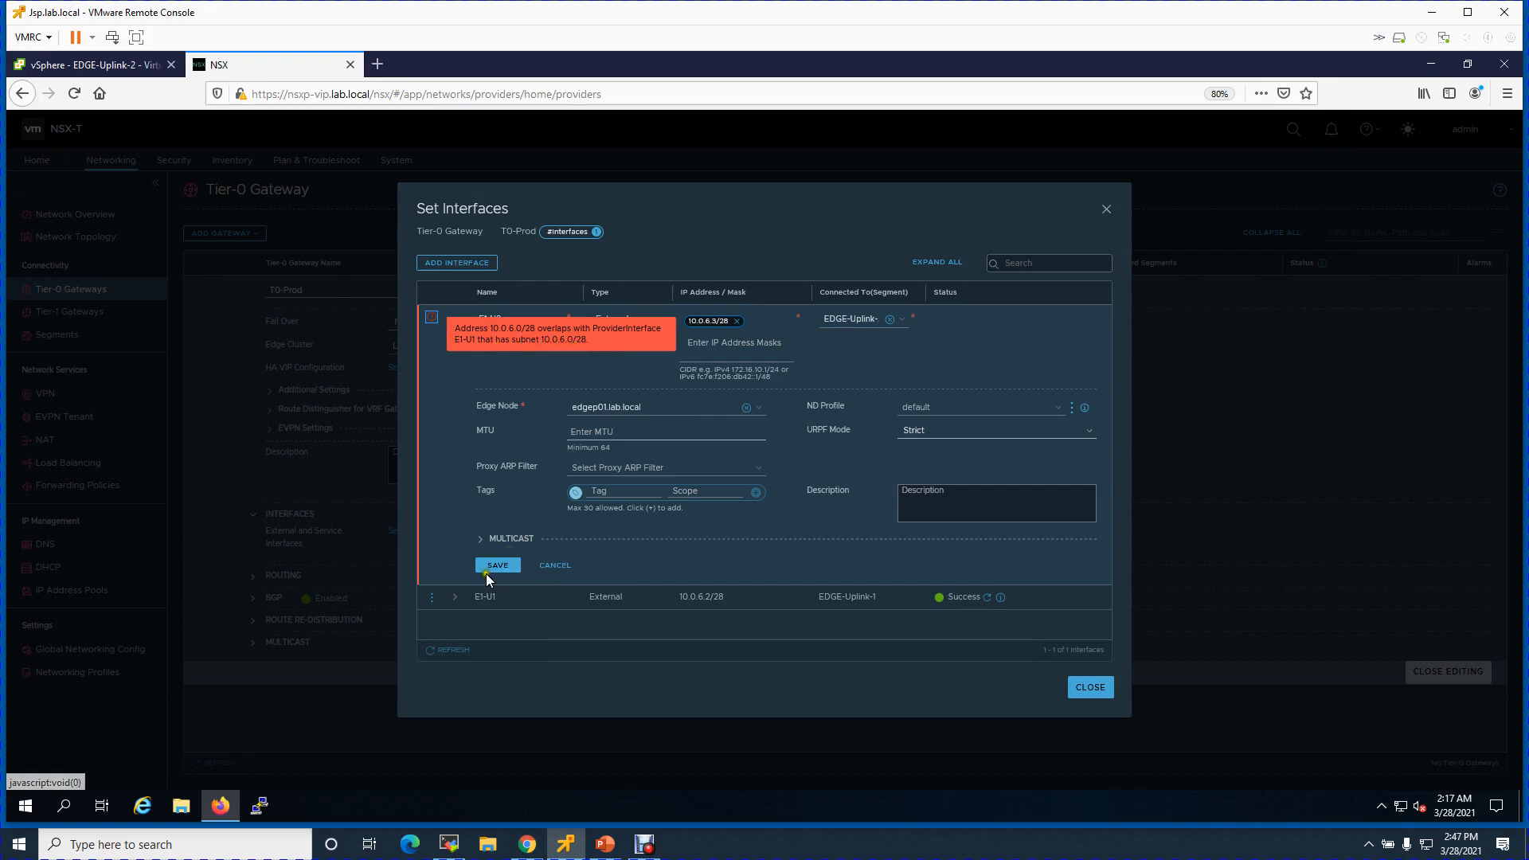
click(561, 567)
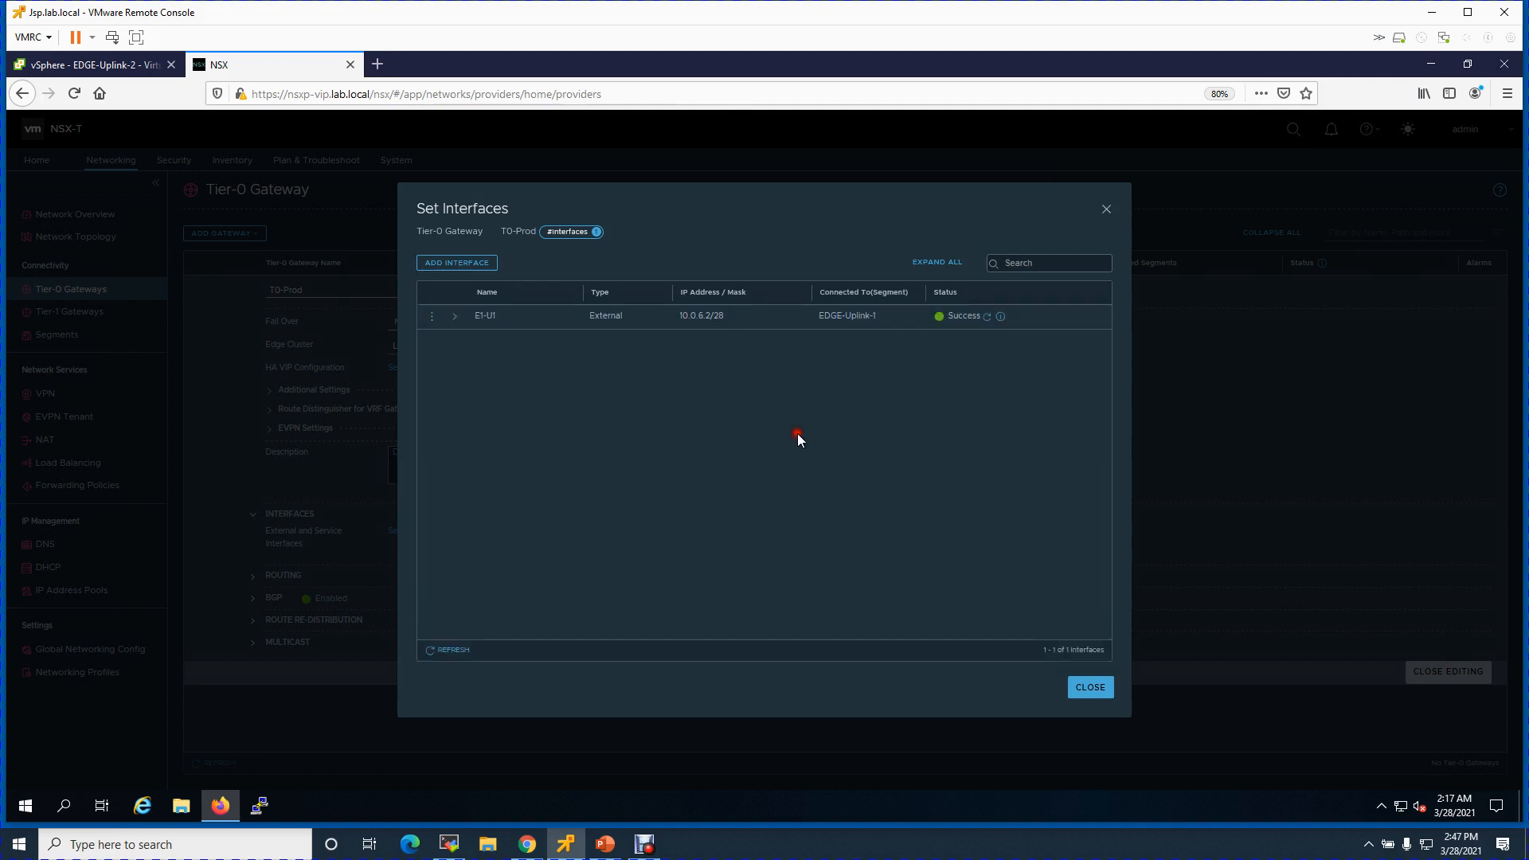
- Open E1-U1 for editing, then cancel without changes and collapse it
click(432, 316)
click(474, 303)
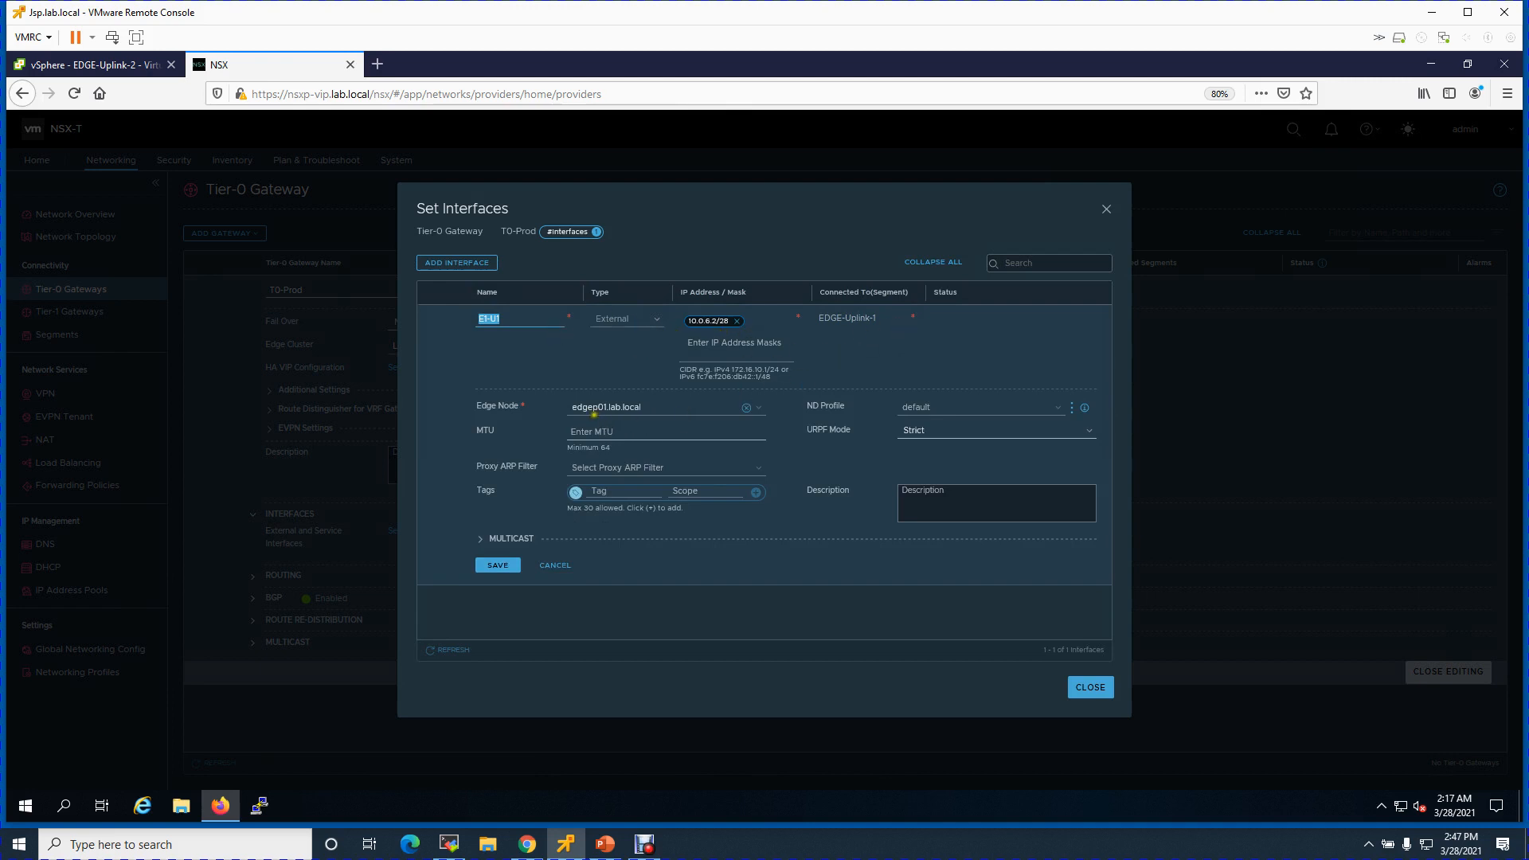
click(560, 568)
click(454, 317)
- Begin a new E1-U2 interface at 10.0.6.3/28 on EDGE-Uplink-2
click(444, 264)
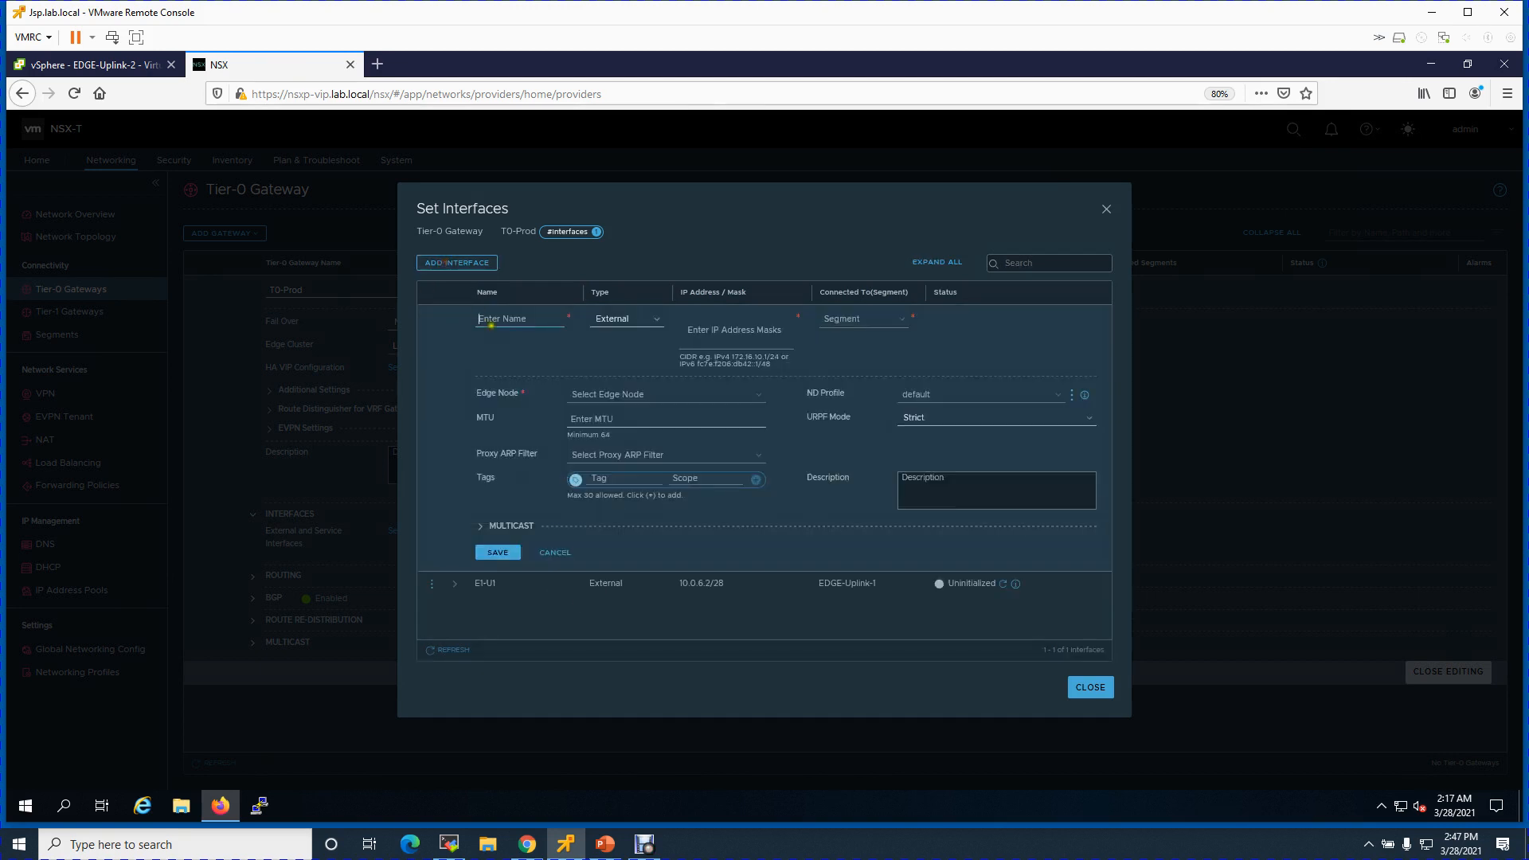
click(525, 321)
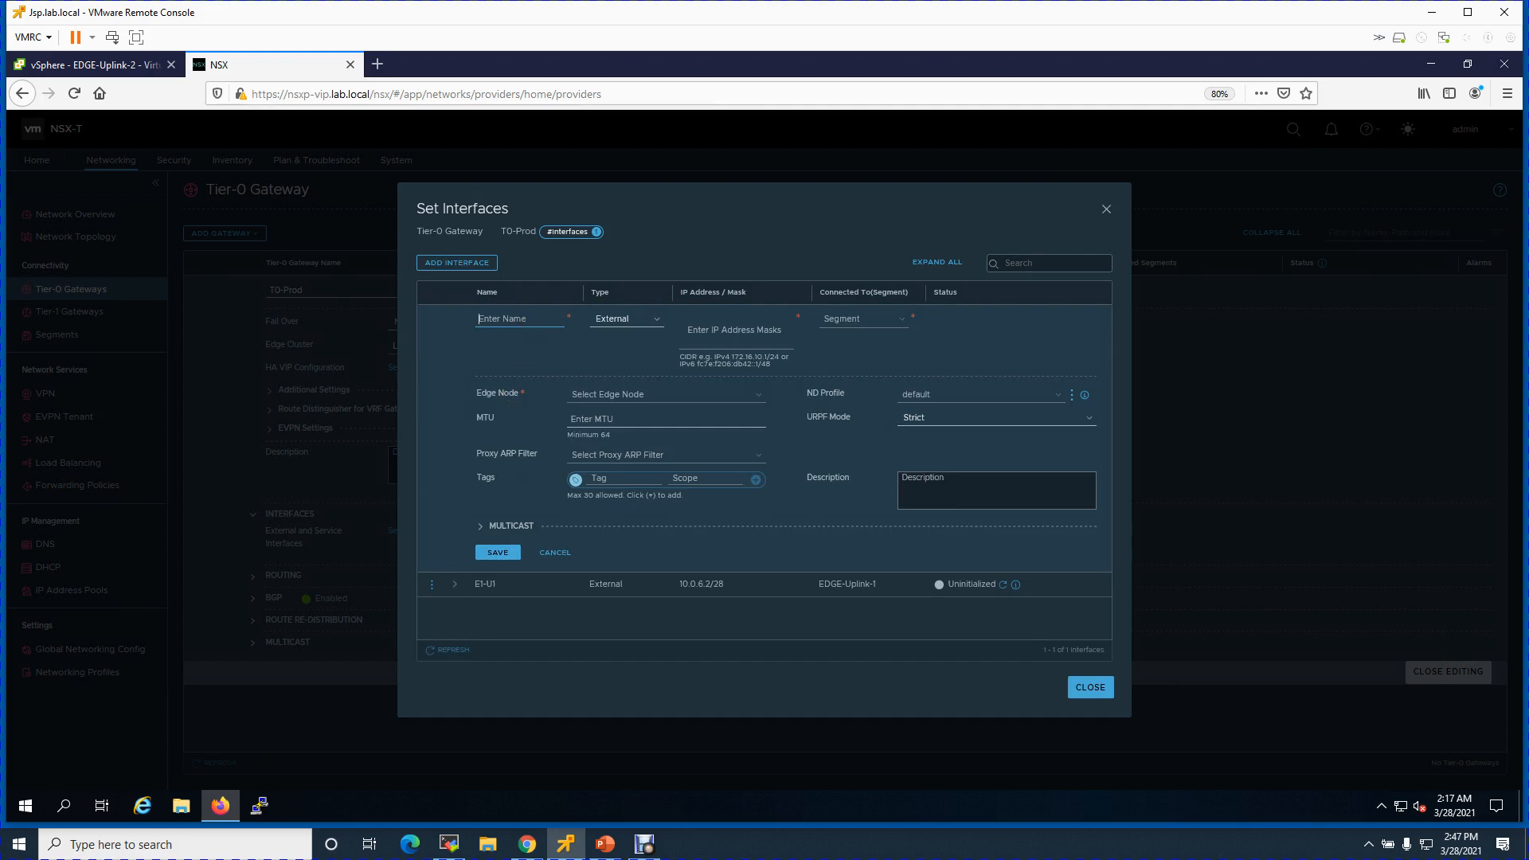
text(E1-U2)
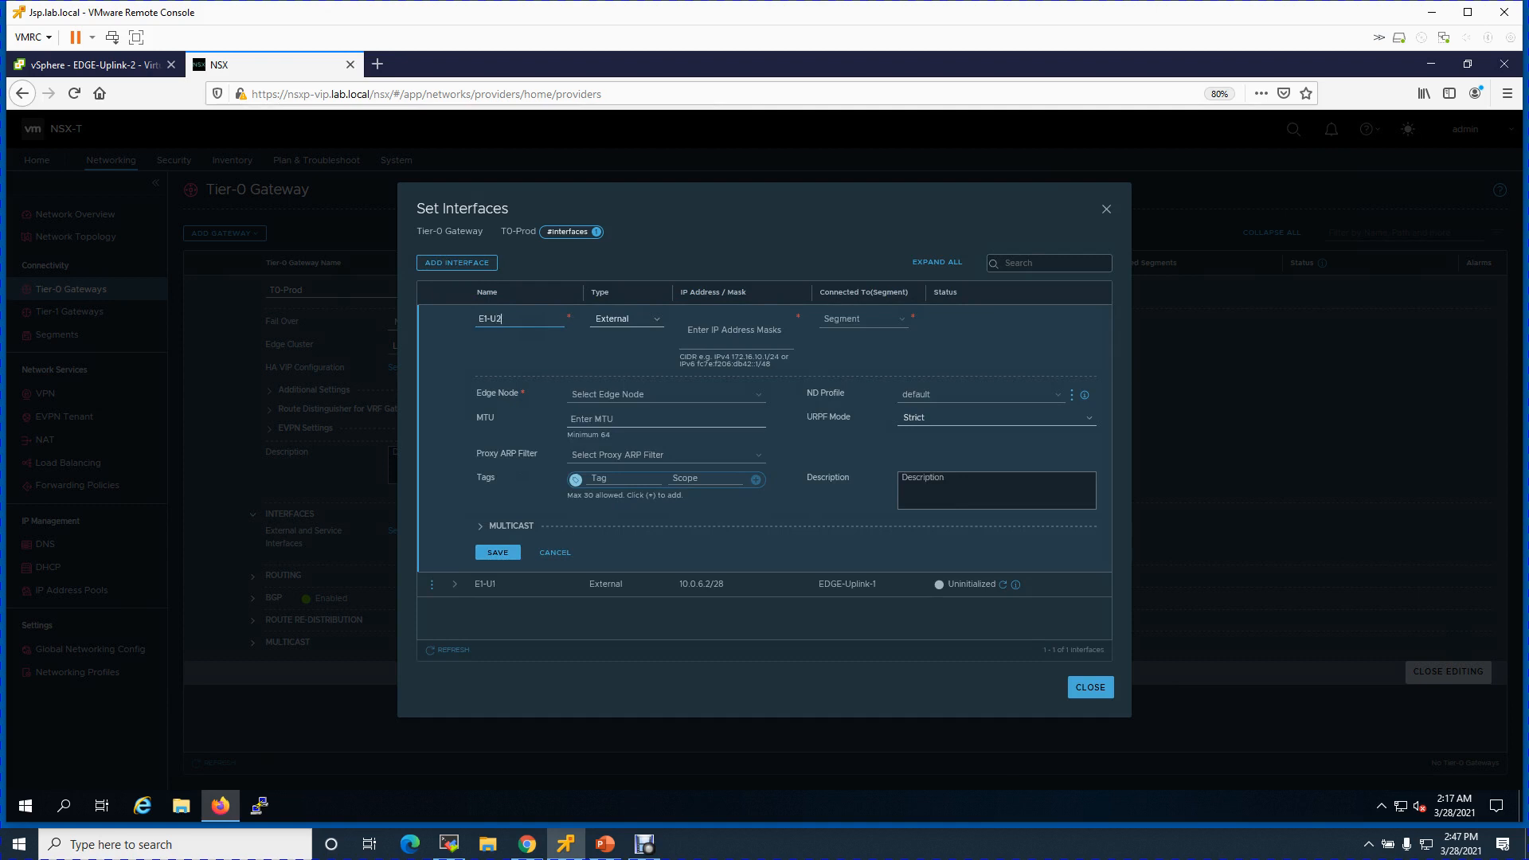
click(619, 318)
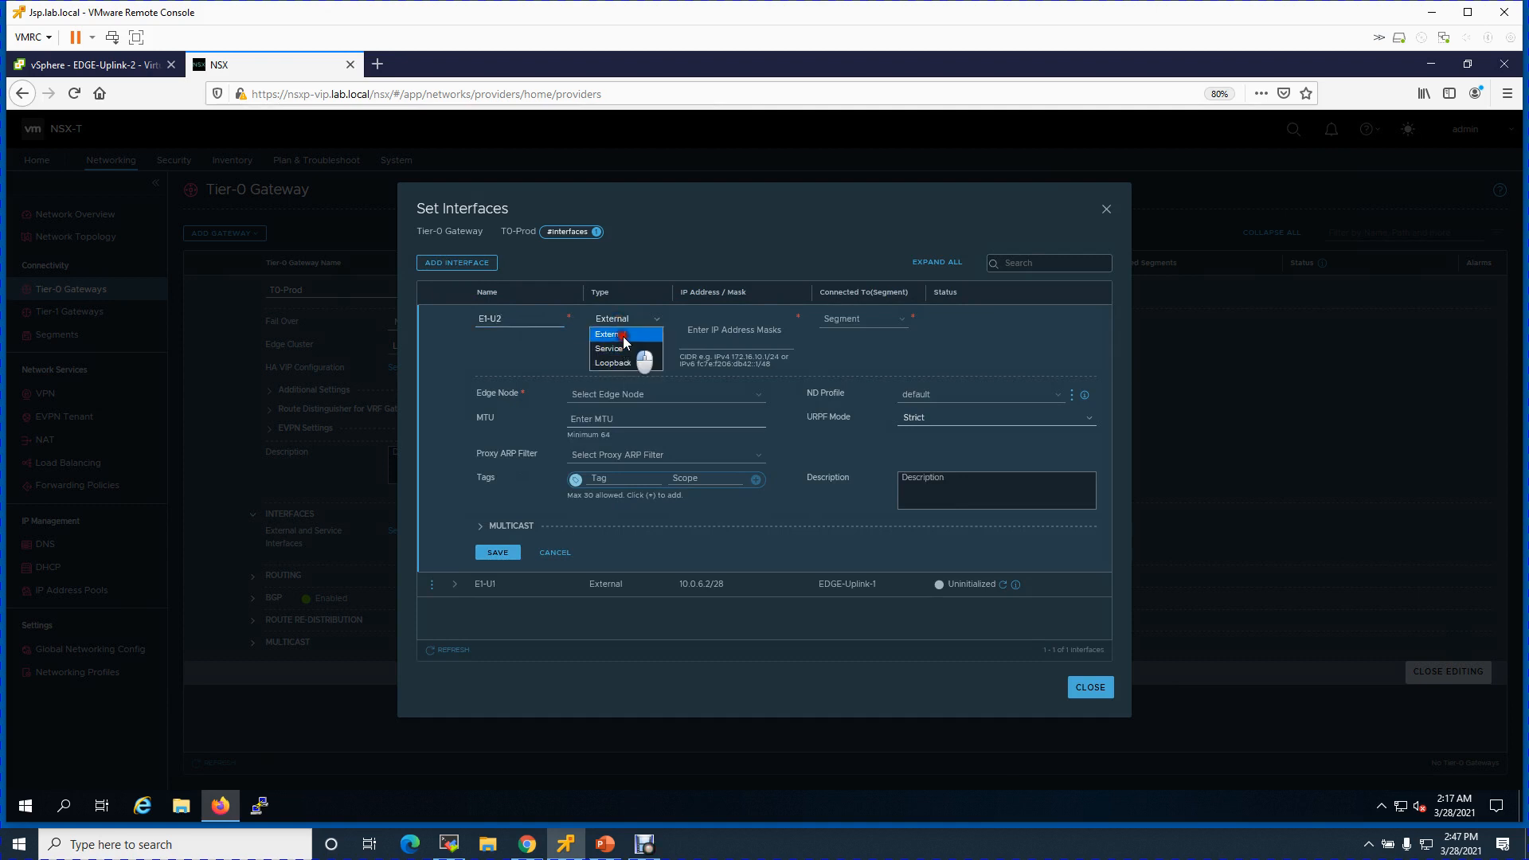
text(10.0.6.3/28)
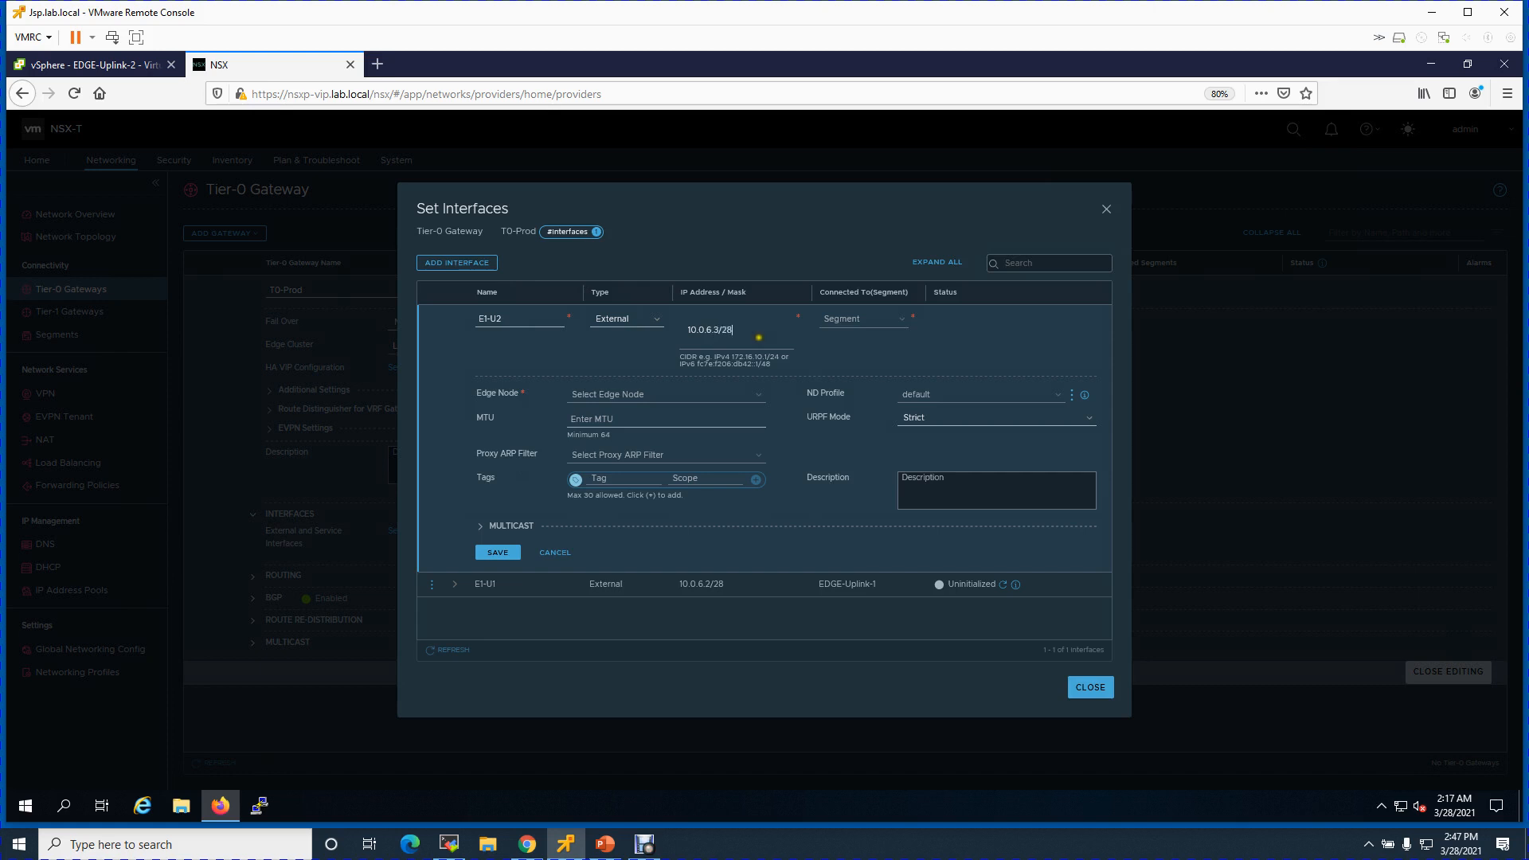
click(832, 366)
click(886, 319)
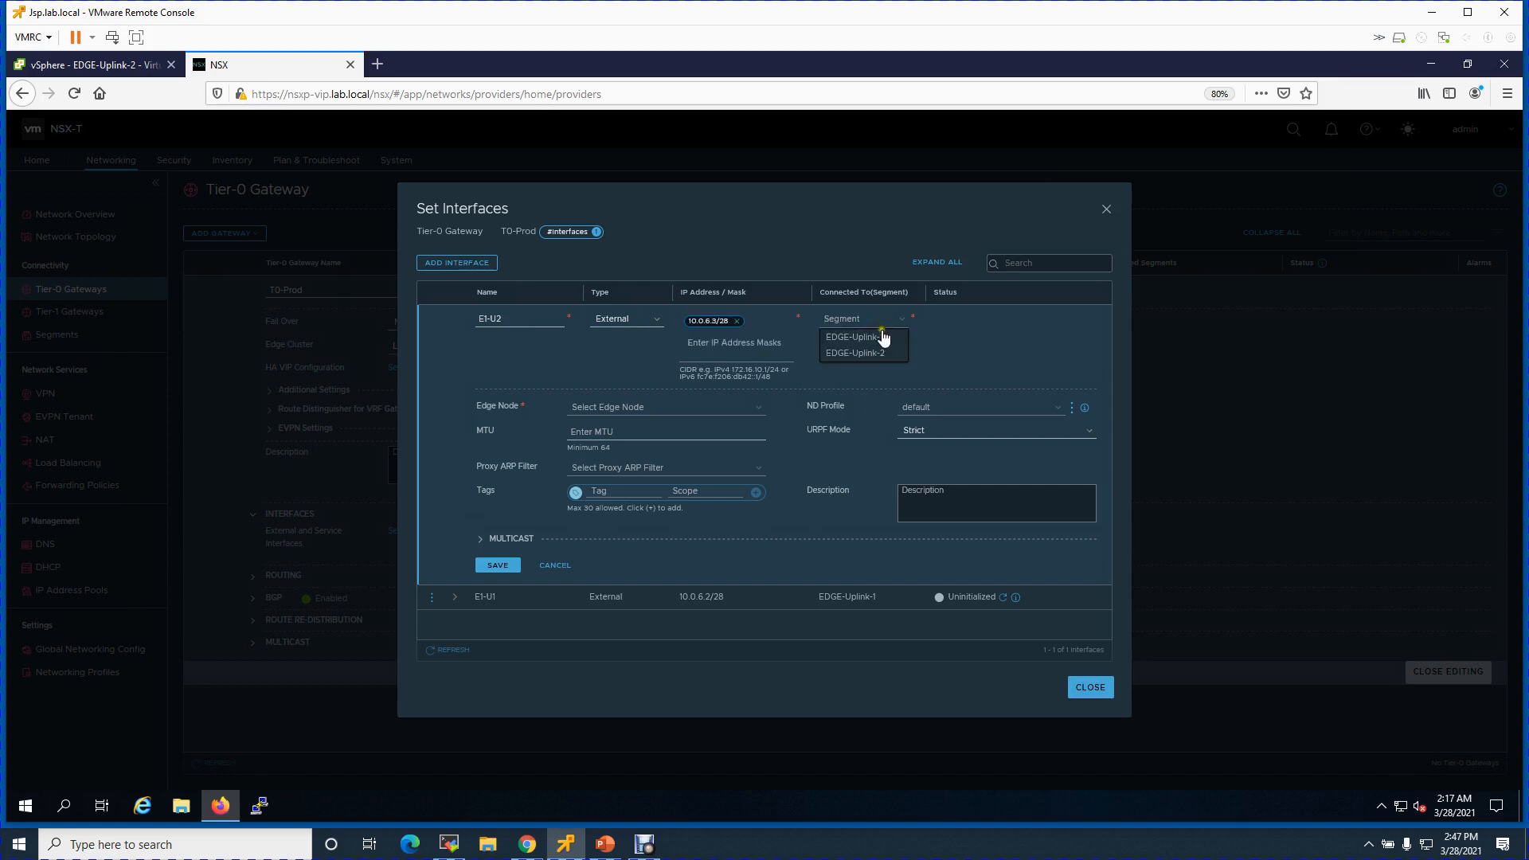
click(877, 352)
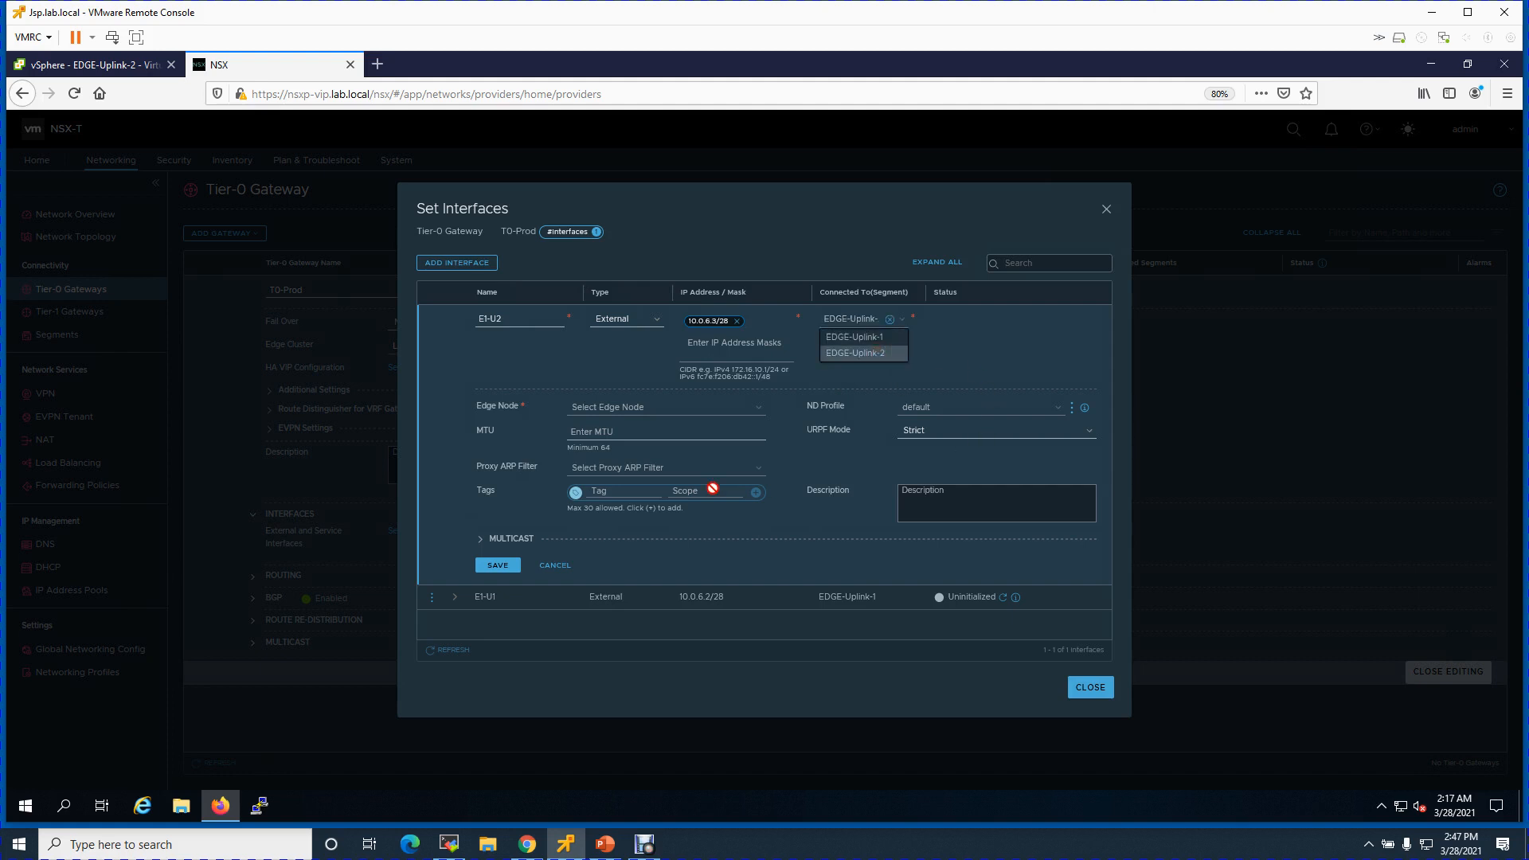
- Assign edgep01.lab.local, attempt saving, and cancel after the subnet-overlap rejection
click(703, 413)
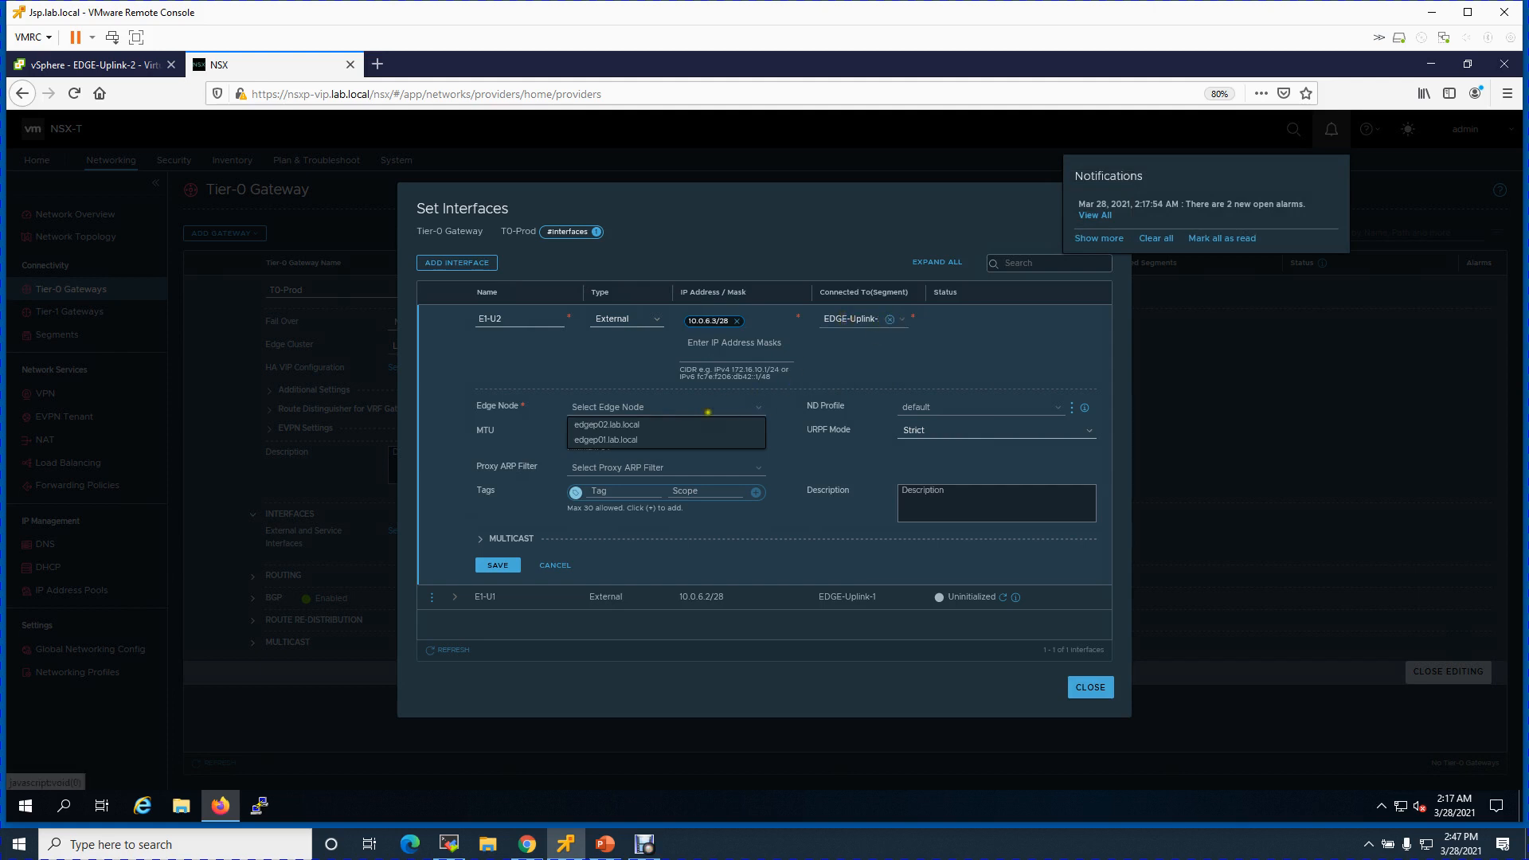
click(631, 440)
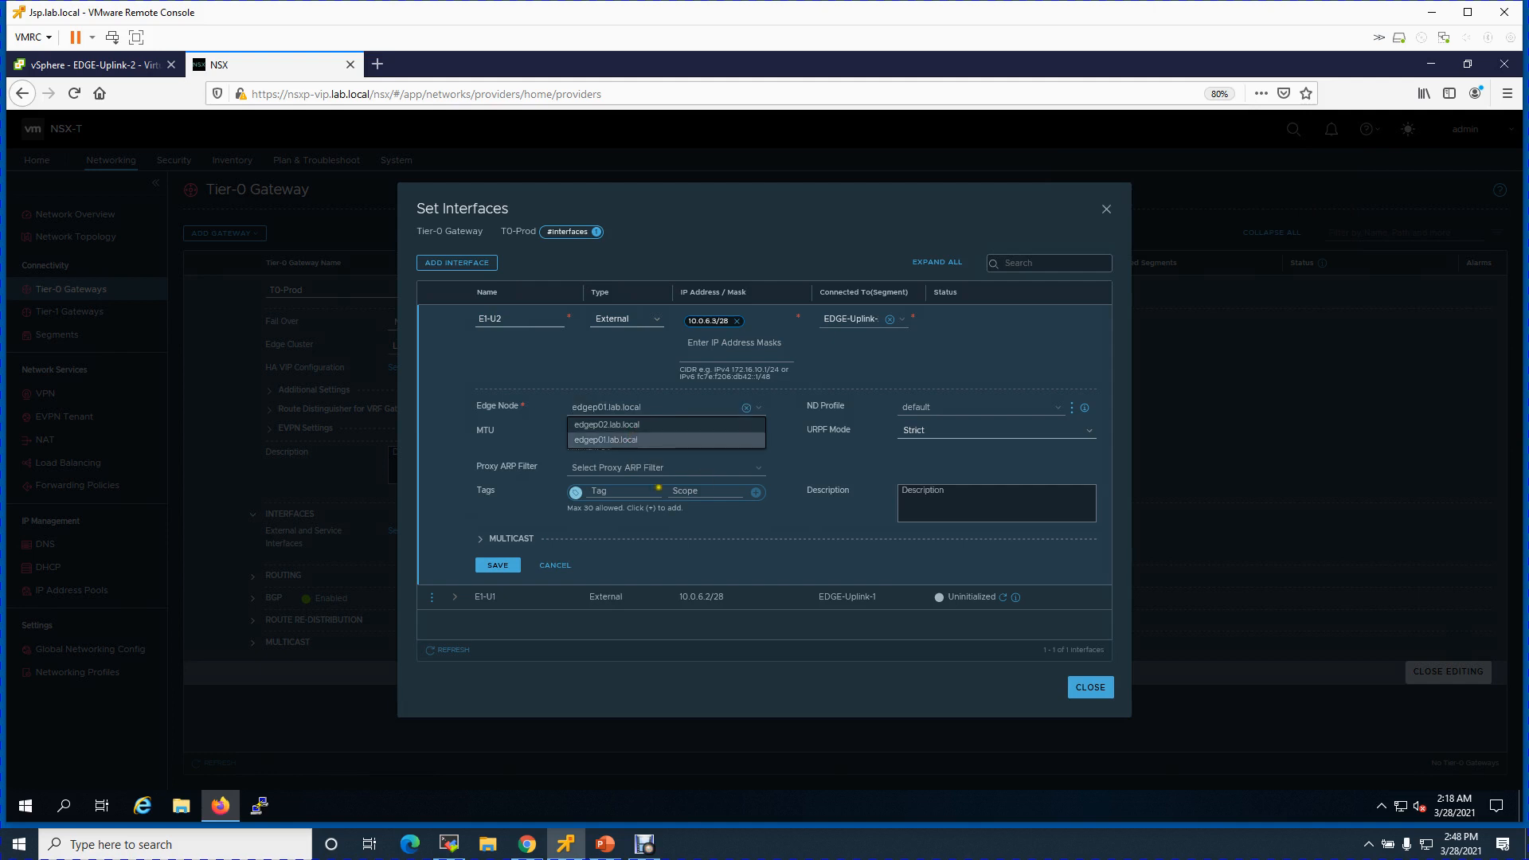
click(498, 565)
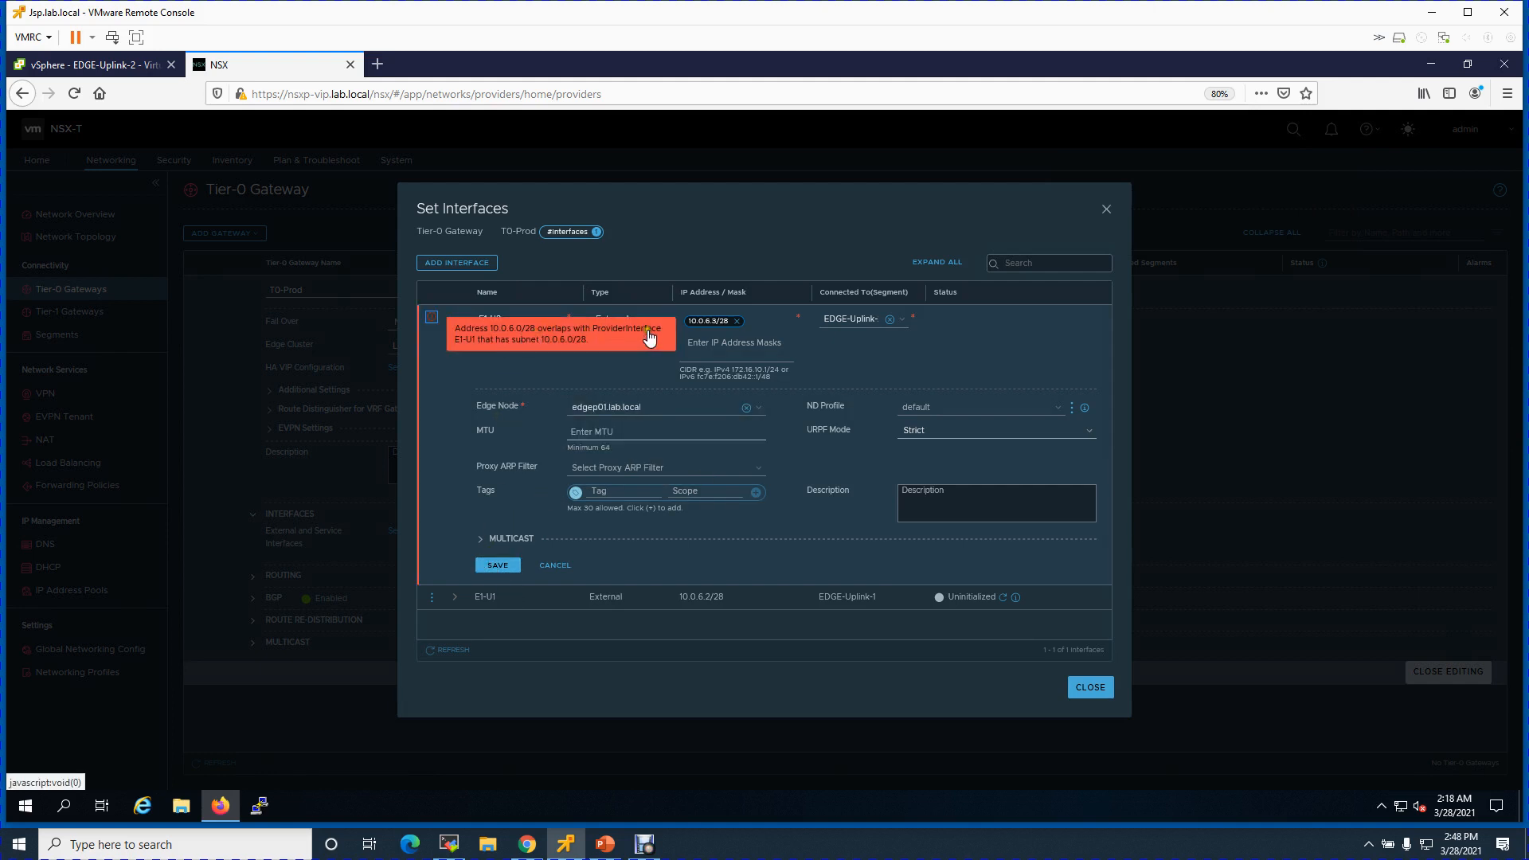
click(566, 566)
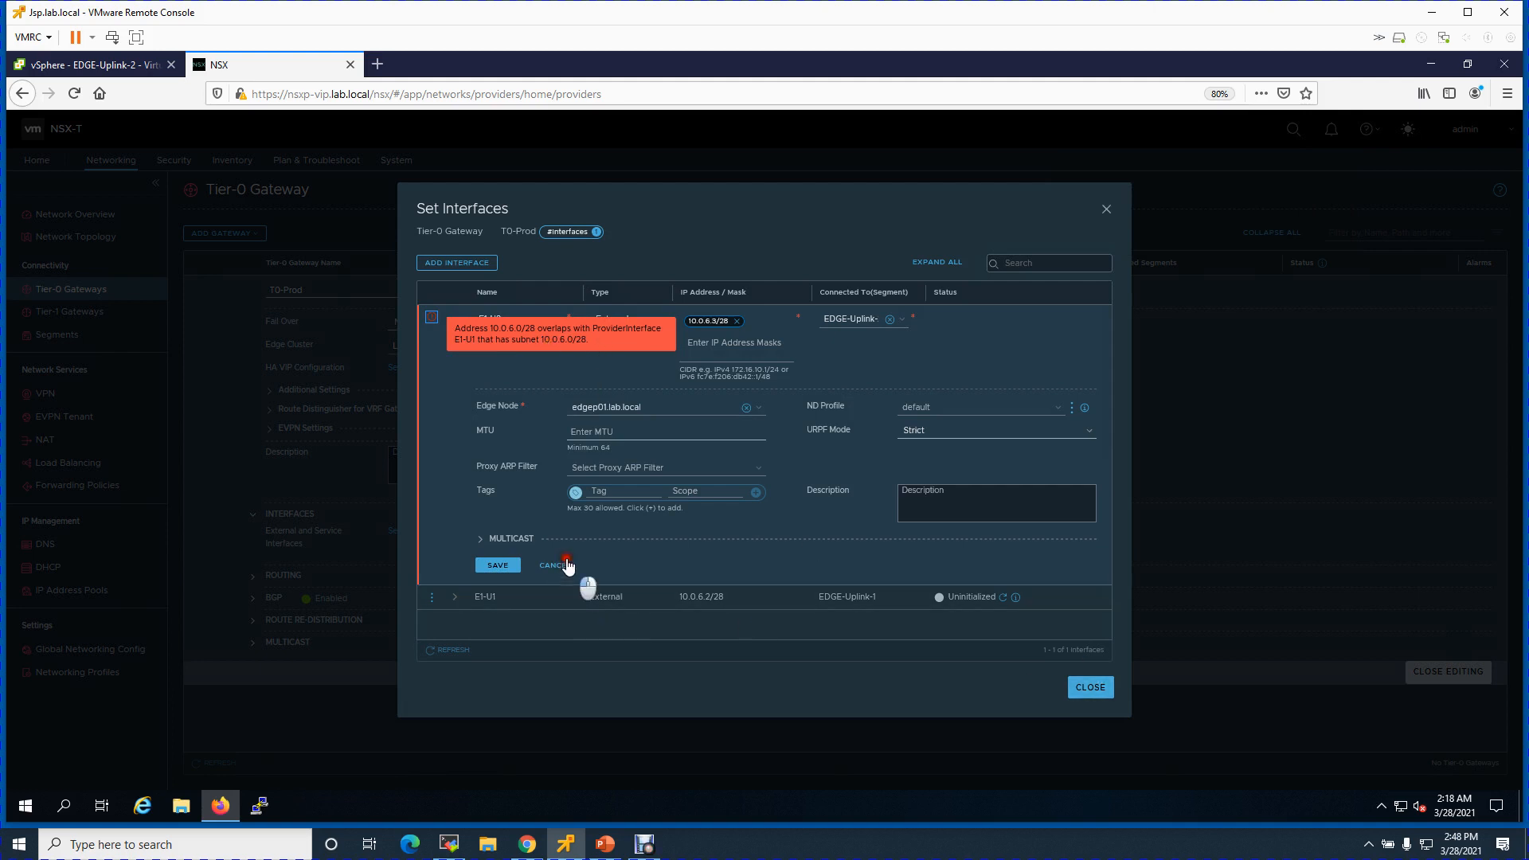
click(432, 316)
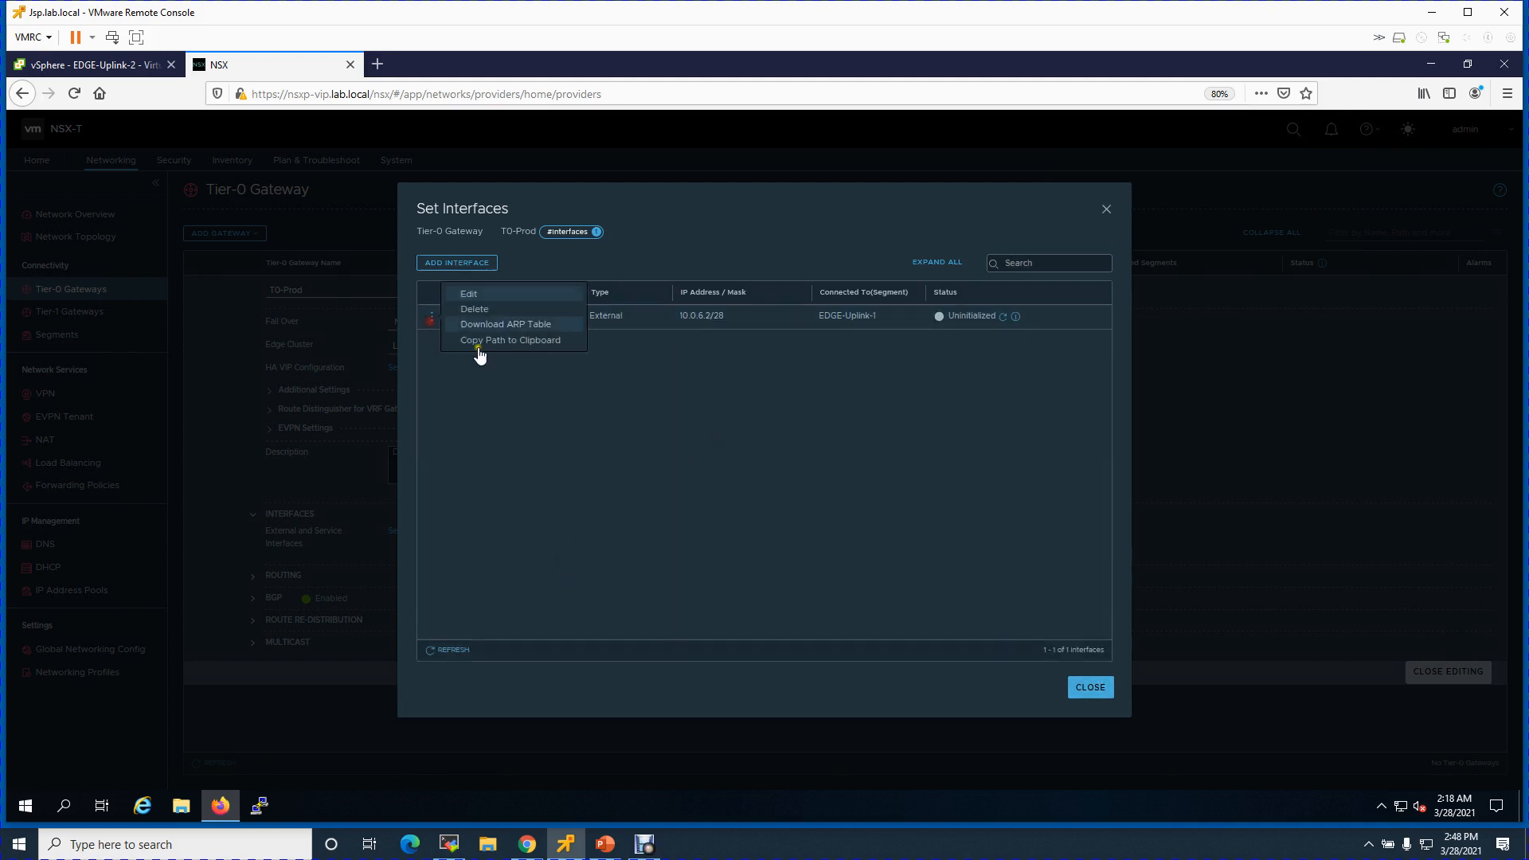
- Delete interface E1-U1 and confirm the deletion
click(477, 309)
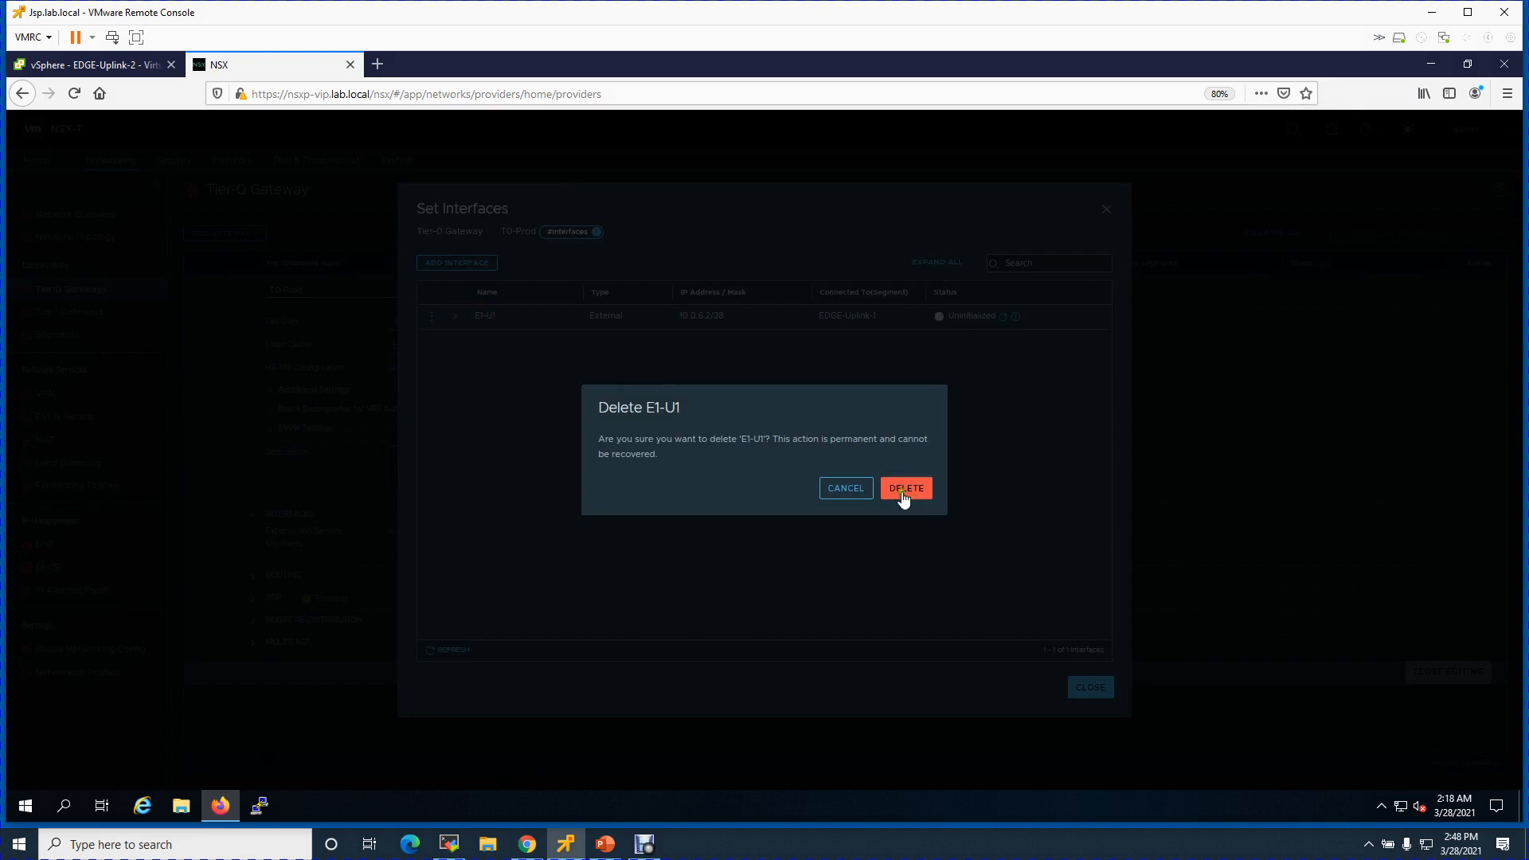
click(901, 489)
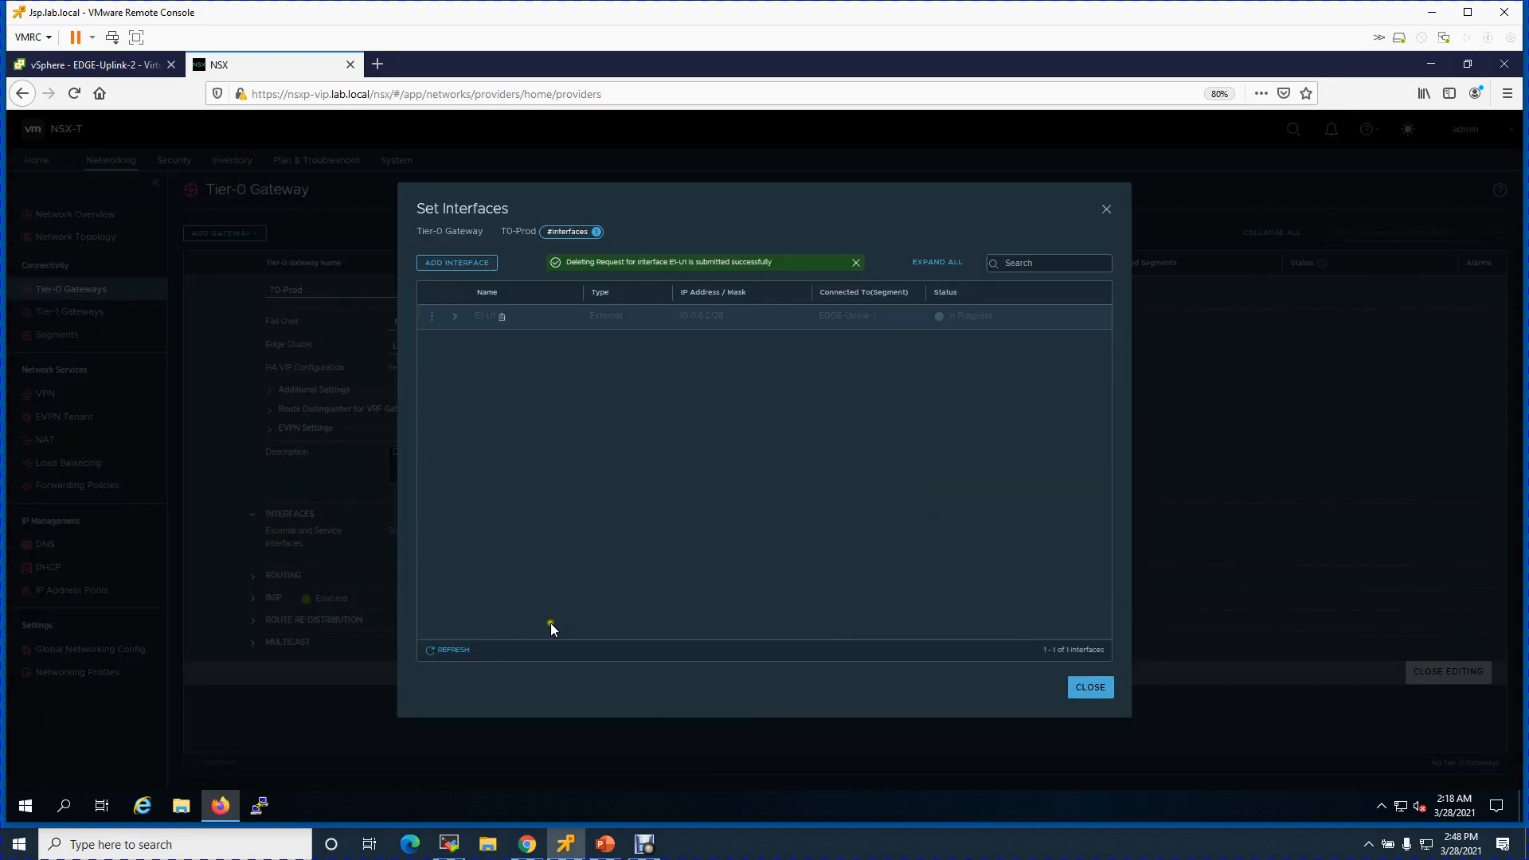
click(458, 647)
drag(785, 397, 840, 355)
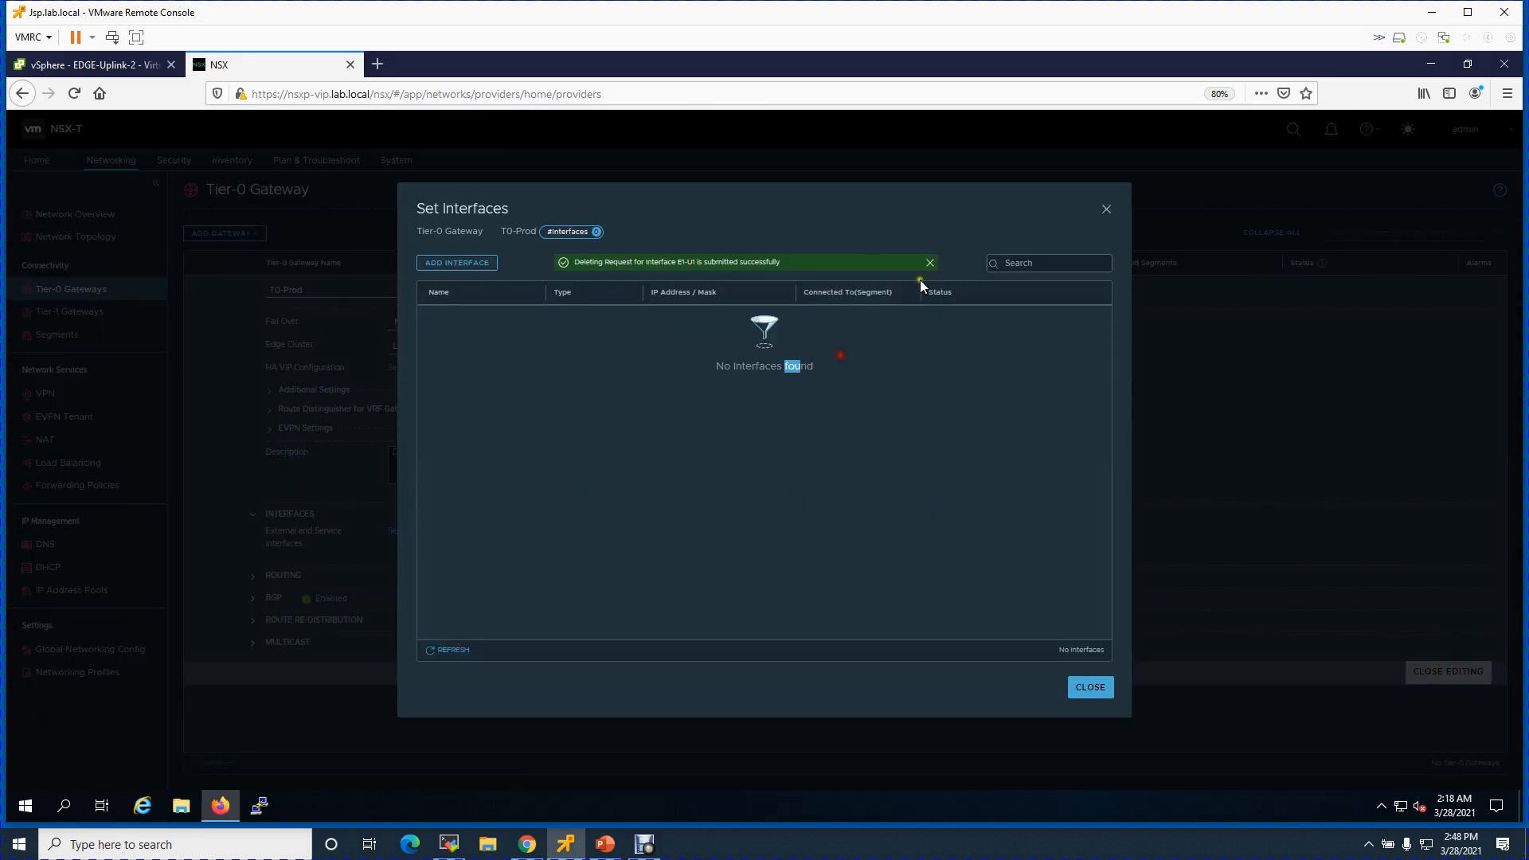
click(929, 262)
- Recreate E1-U1 as External, 10.0.6.2/28 on EDGE-Uplink-1 and edgep01.lab.local, and save
click(483, 268)
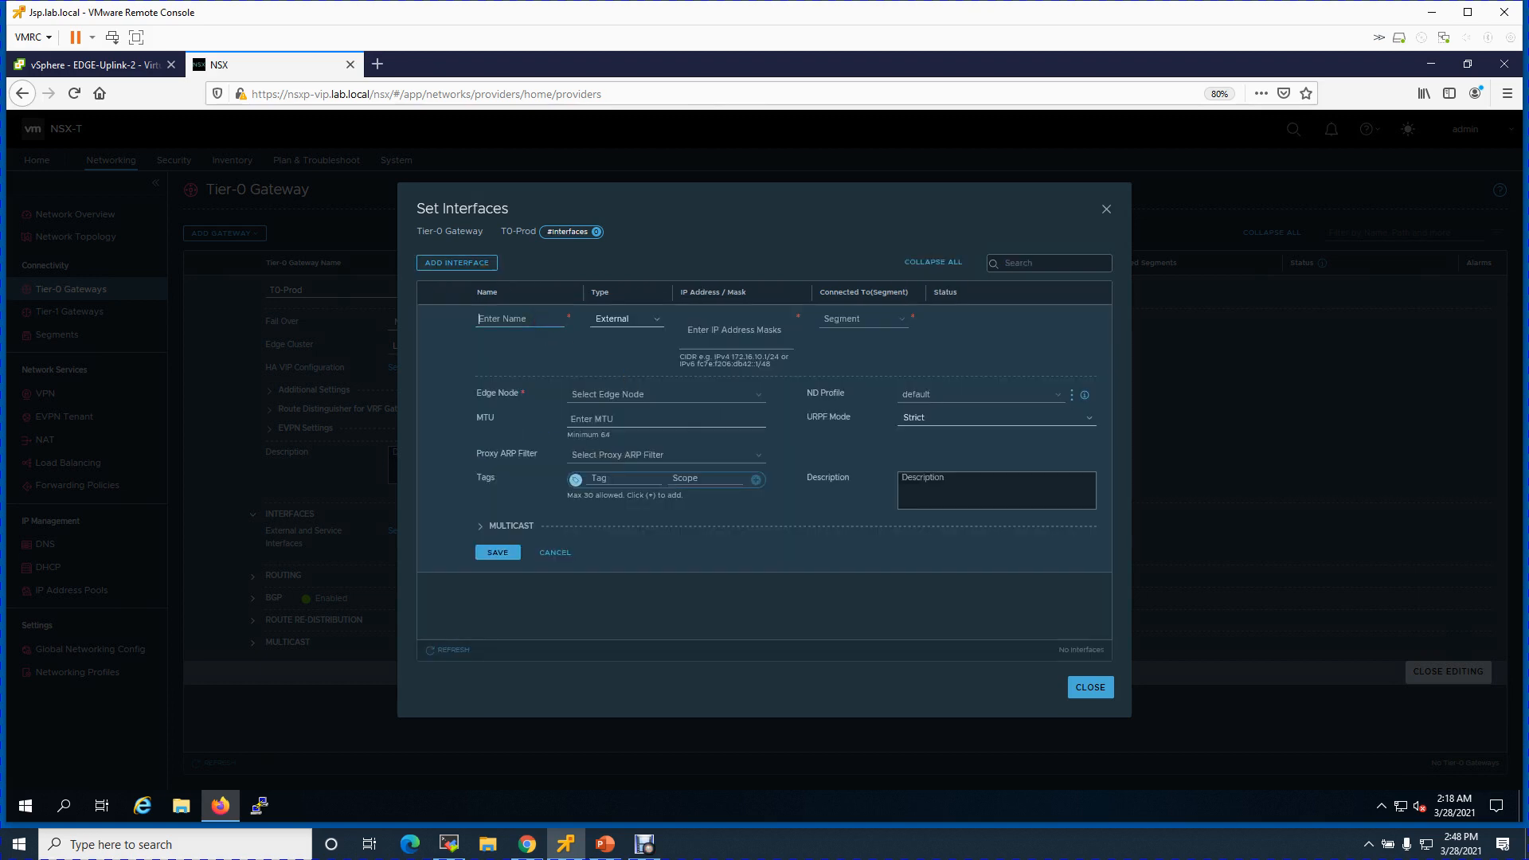
text(E1-U1)
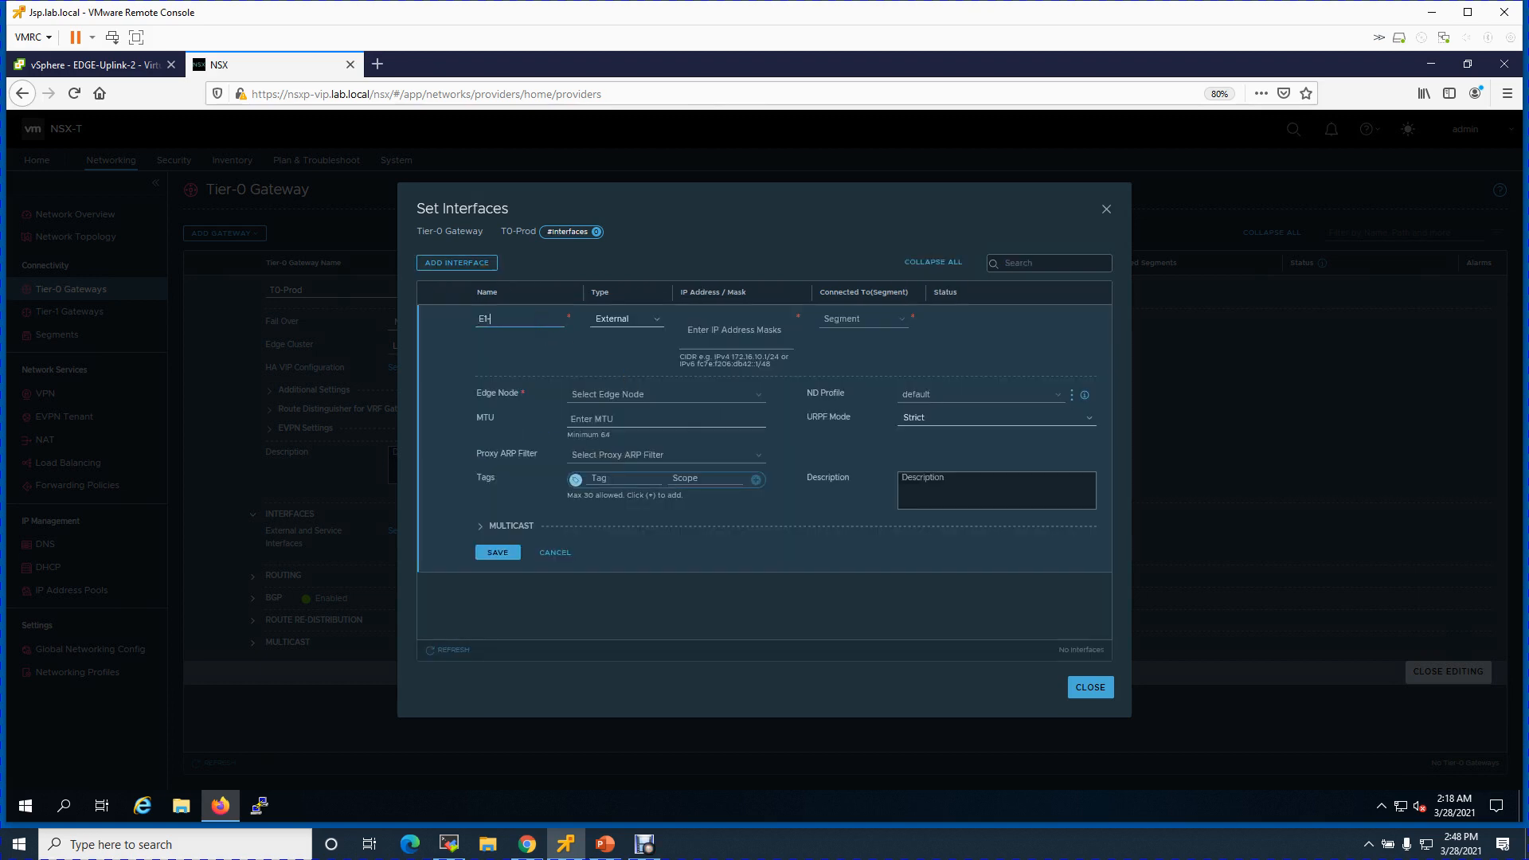
click(644, 323)
click(640, 335)
click(725, 330)
text(10.0.6.2/28)
click(876, 322)
click(876, 337)
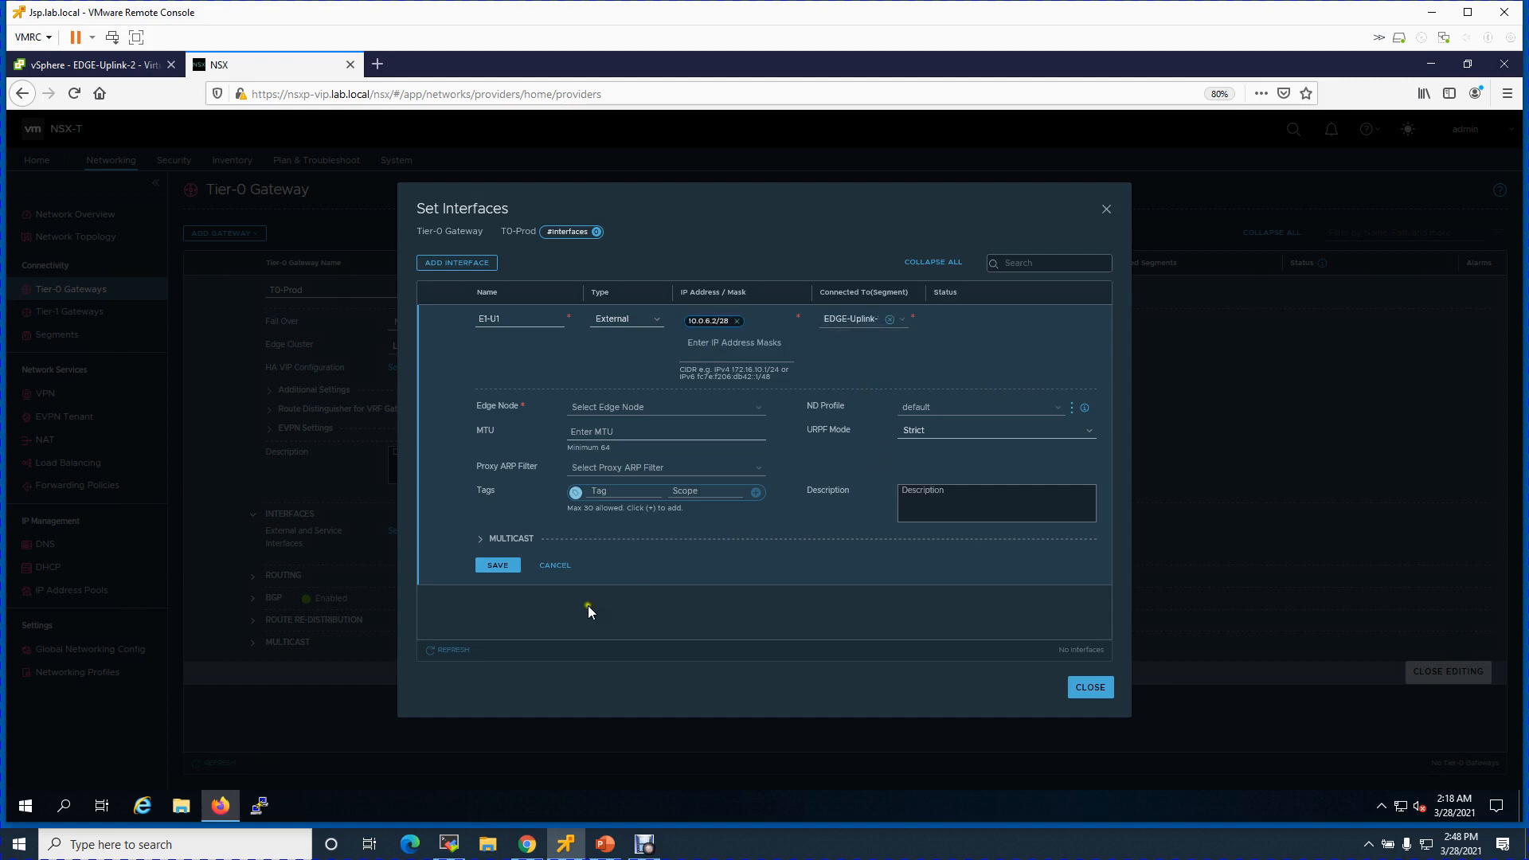
click(685, 407)
click(643, 441)
click(501, 571)
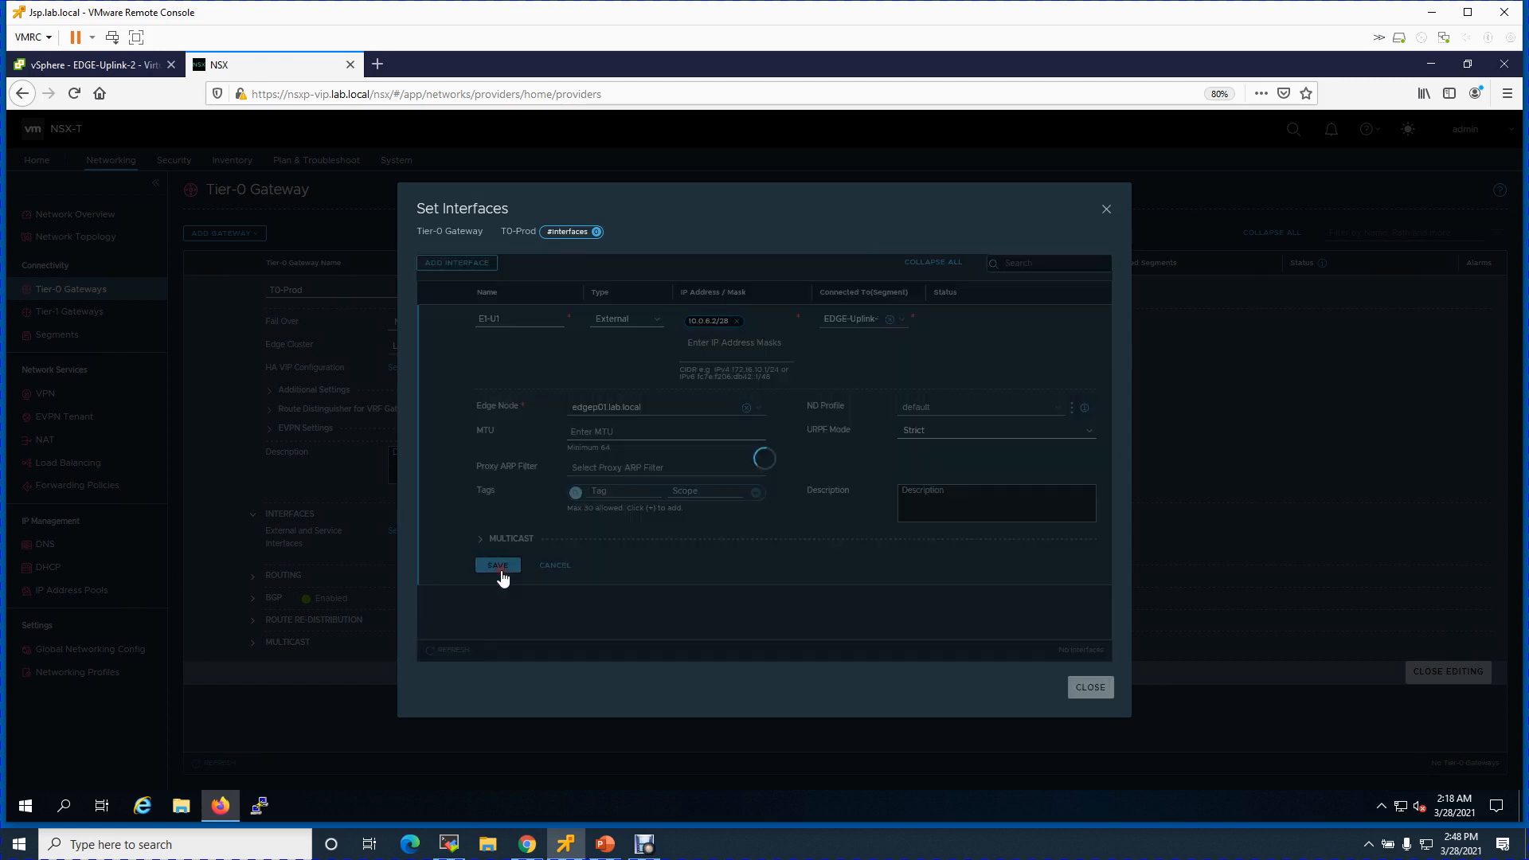
- Add another interface and start naming it E1-U2
click(471, 271)
click(539, 319)
text(E1-U2)
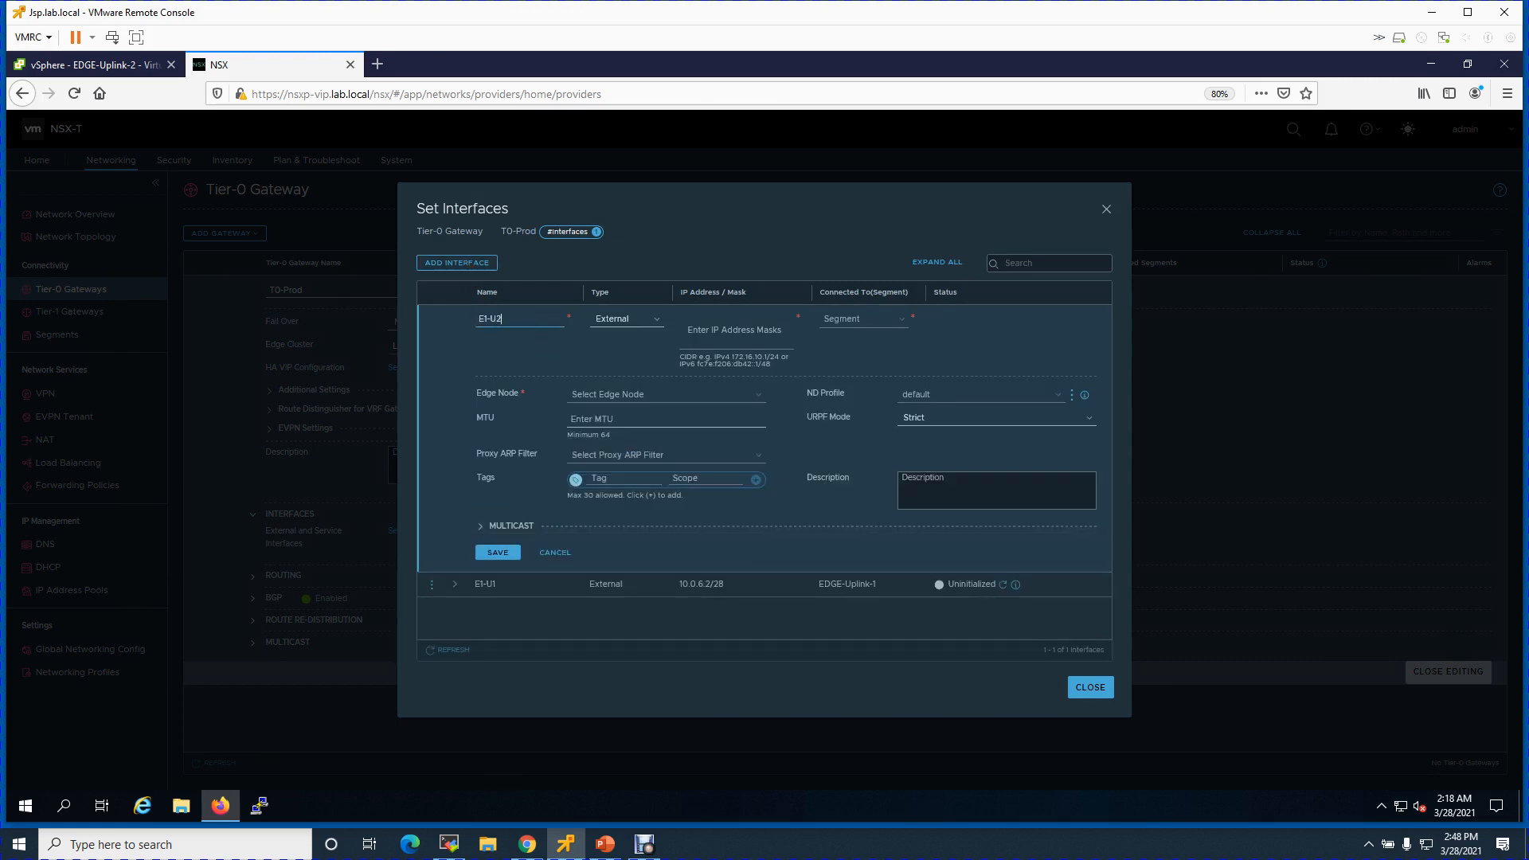
- Give E1-U2 type External, address 10.0.6.3/28 and segment EDGE-Uplink-2
click(630, 322)
click(648, 331)
click(721, 331)
text(10.0.6.3/28)
click(836, 319)
click(857, 353)
- Assign edgep01.lab.local, try saving E1-U2, then bring up the lab design slide
click(757, 405)
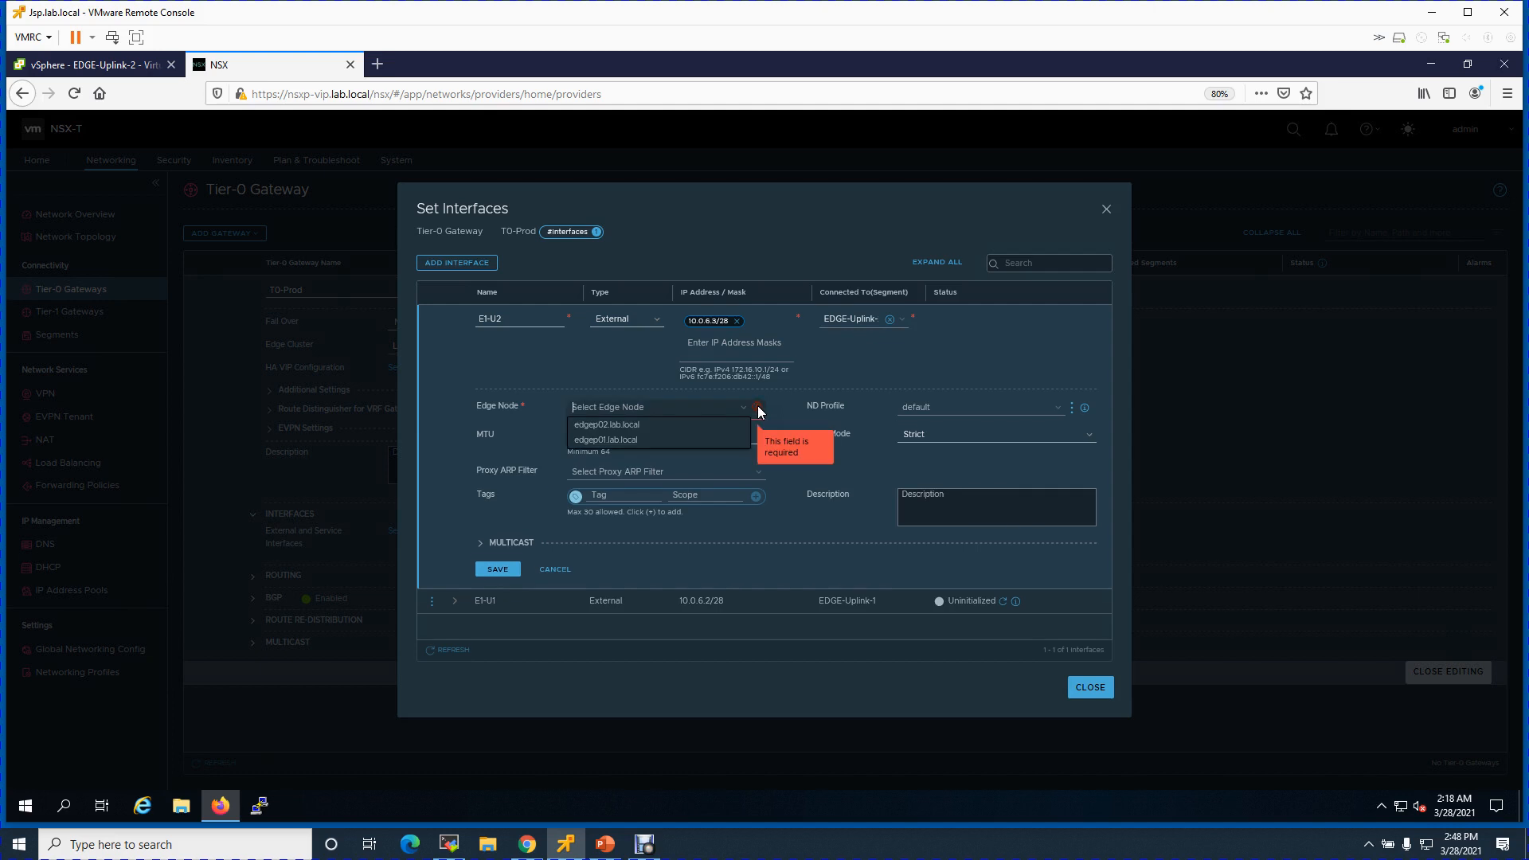
click(665, 438)
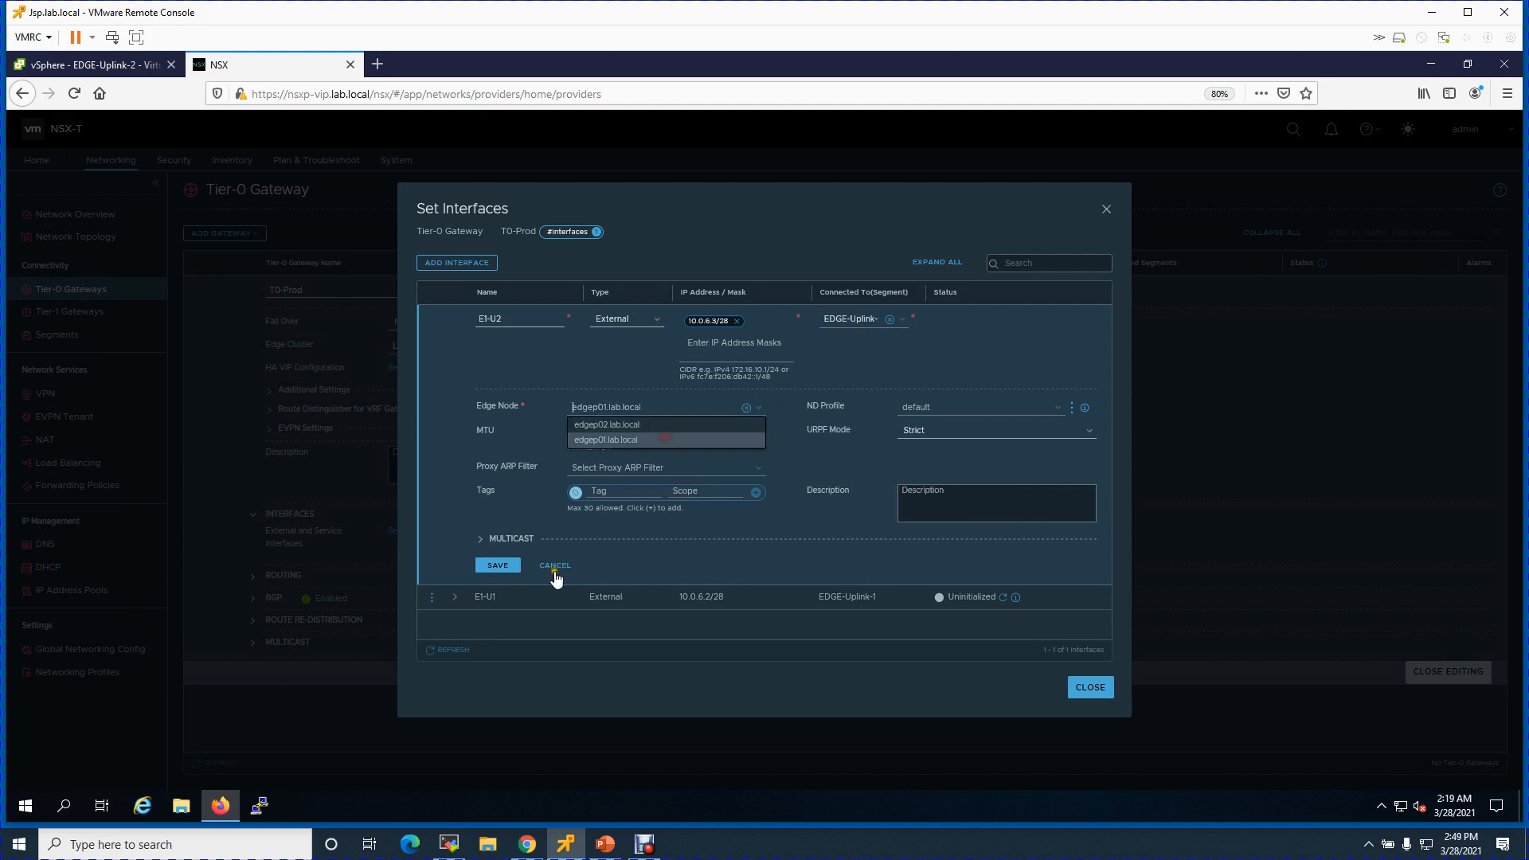
click(497, 565)
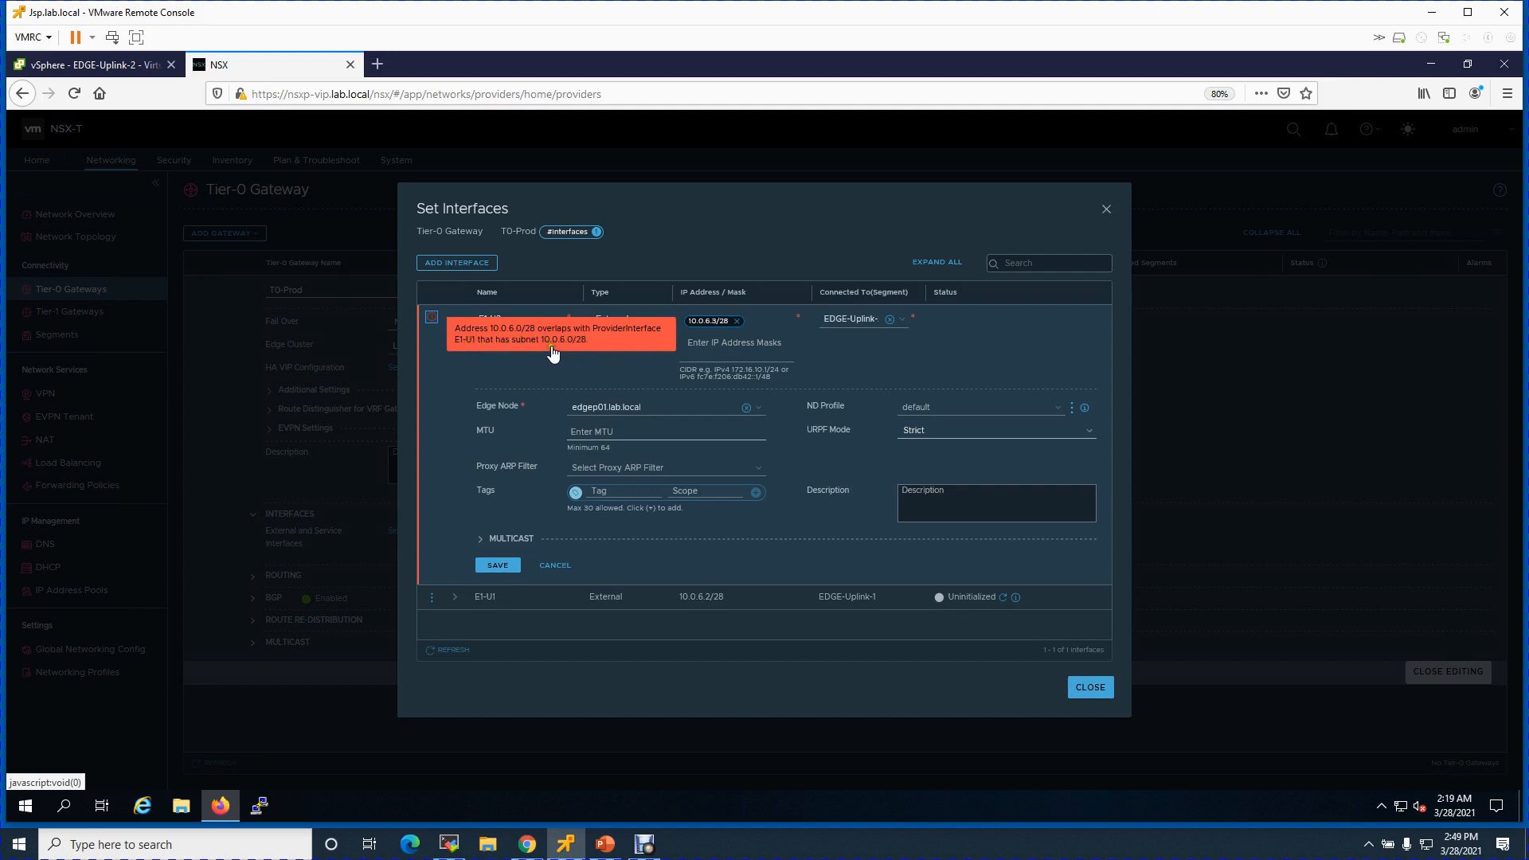
click(605, 844)
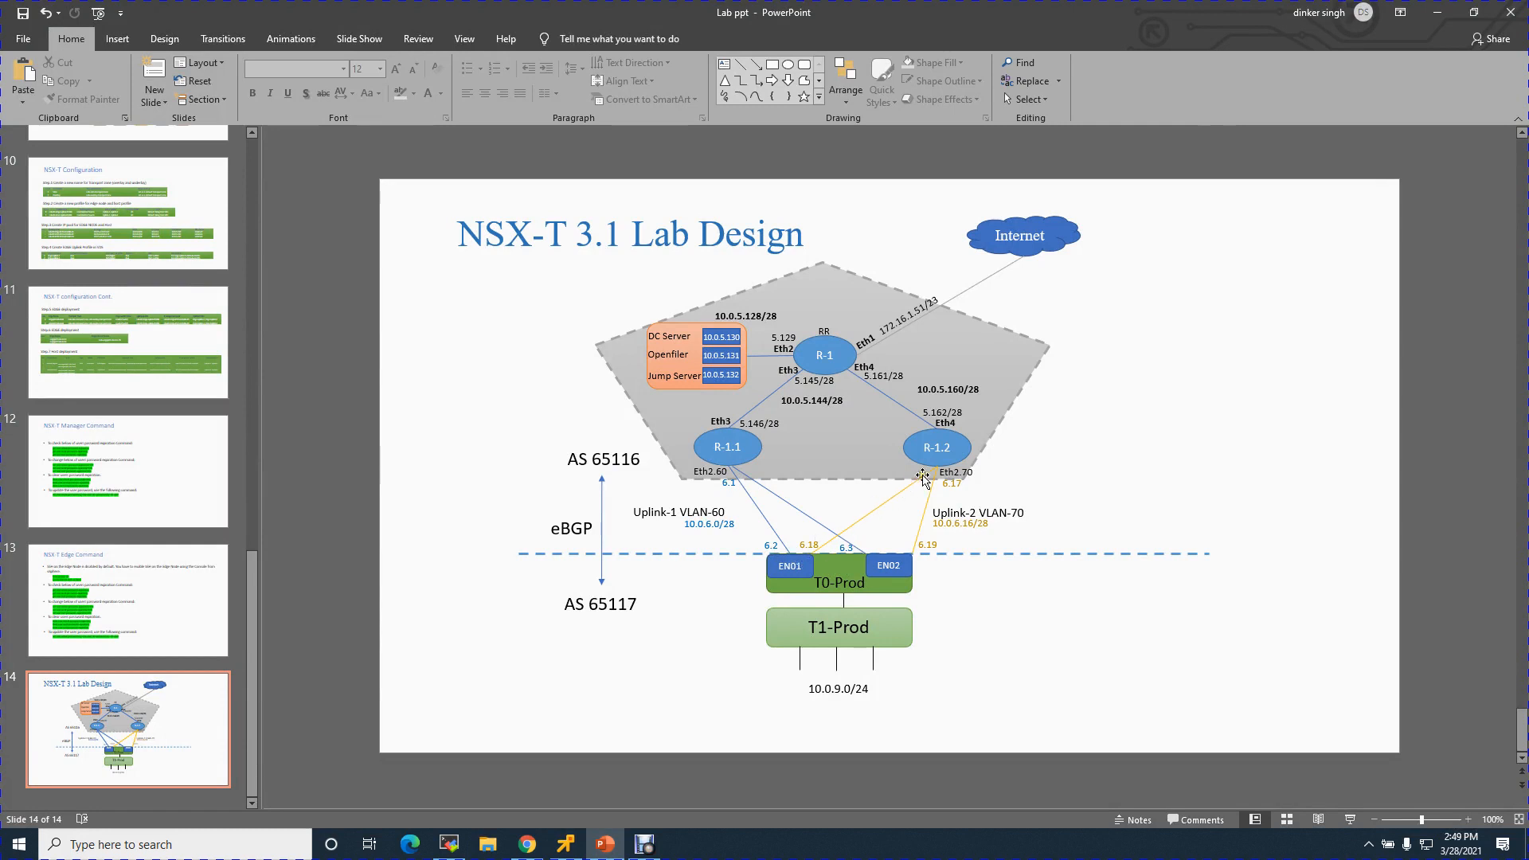
- Select the yellow and blue uplink connectors to EN01 and EN02, then minimise PowerPoint
click(855, 526)
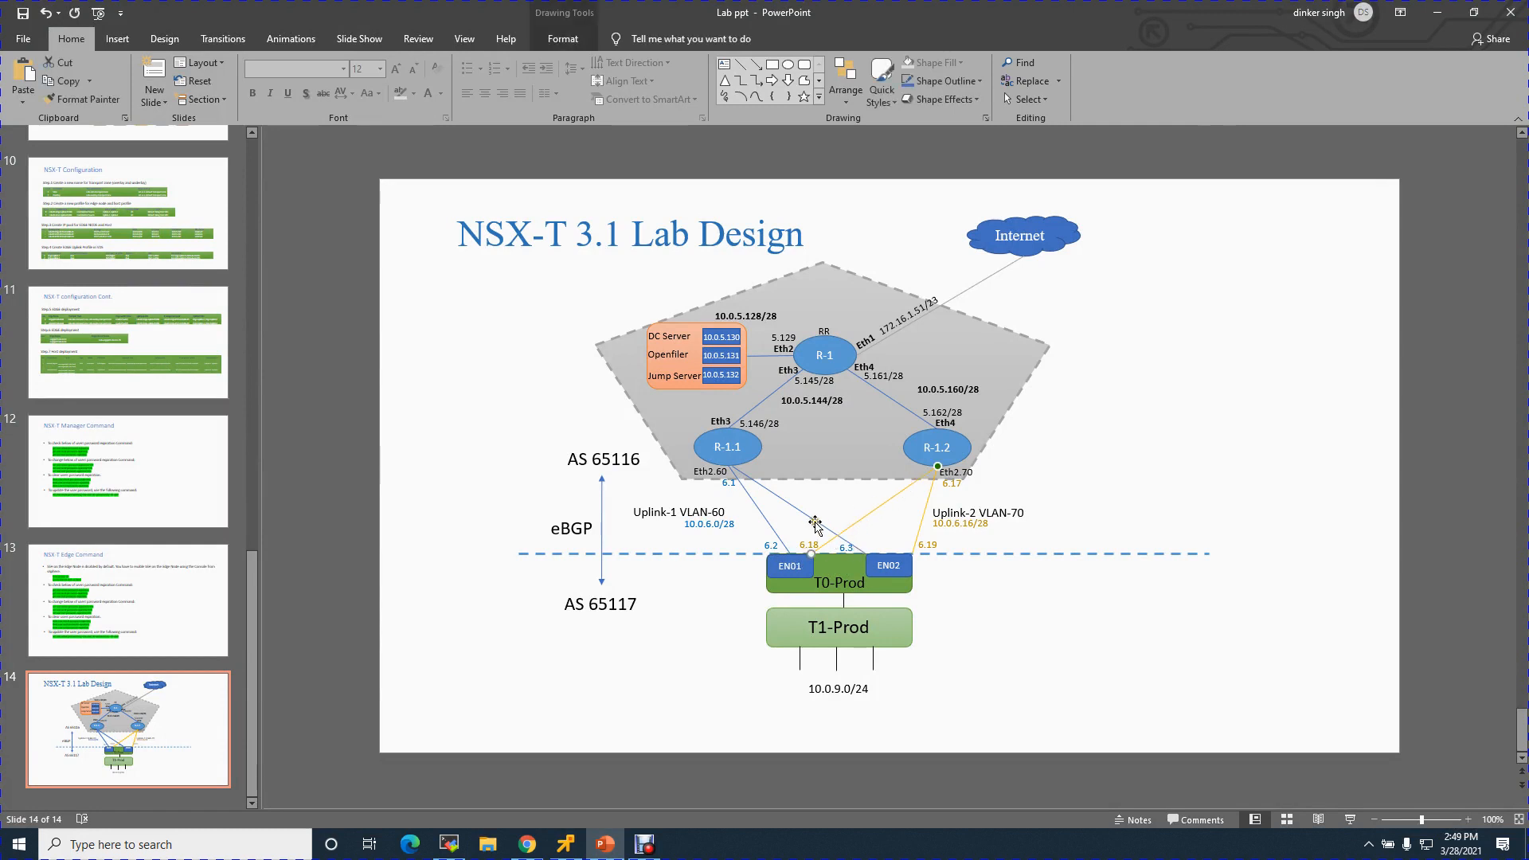
click(828, 529)
click(874, 510)
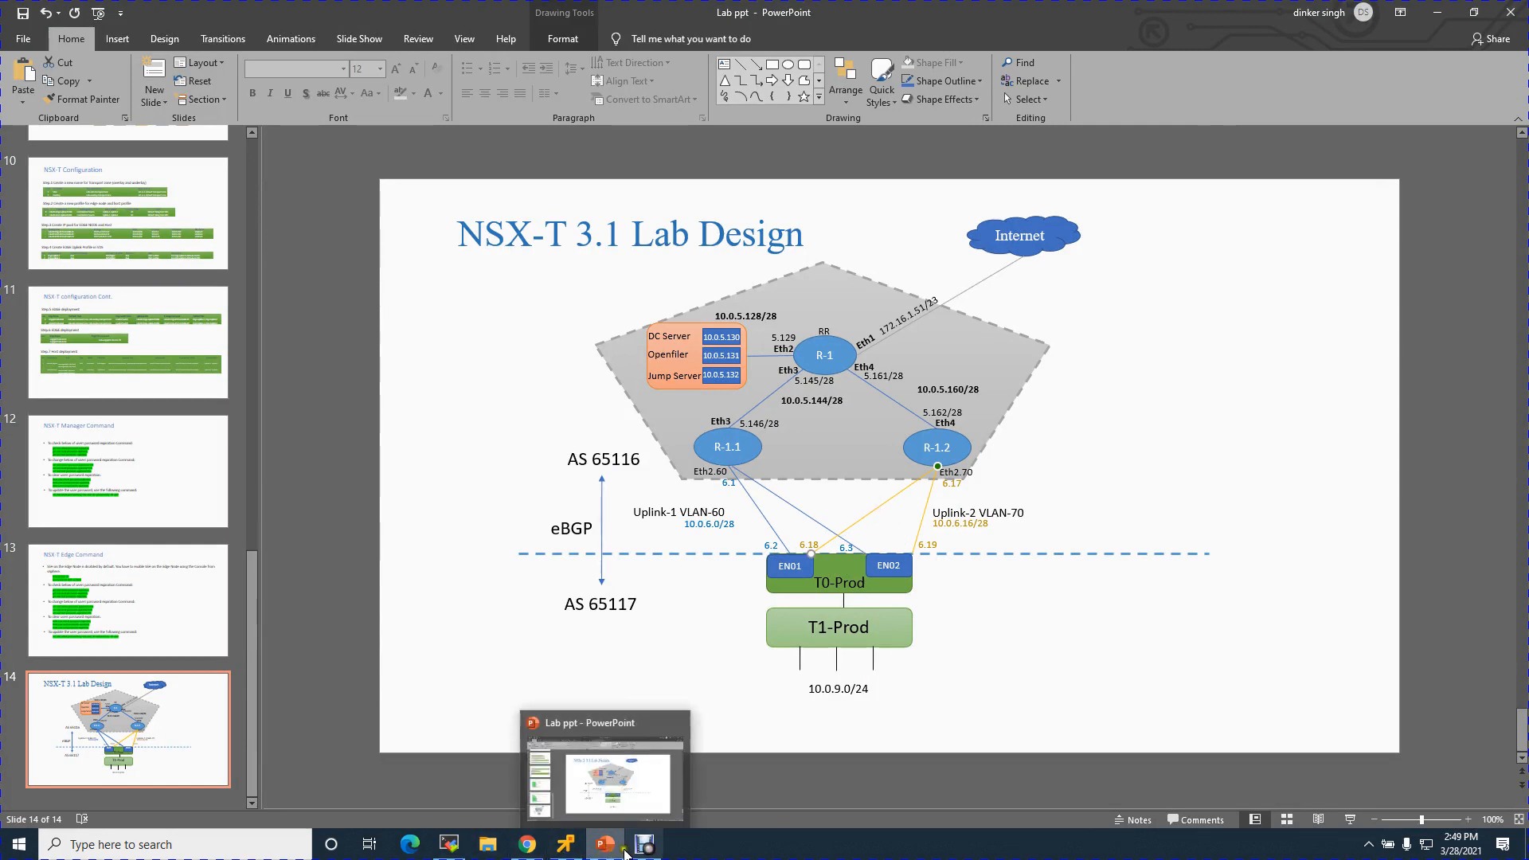
click(607, 846)
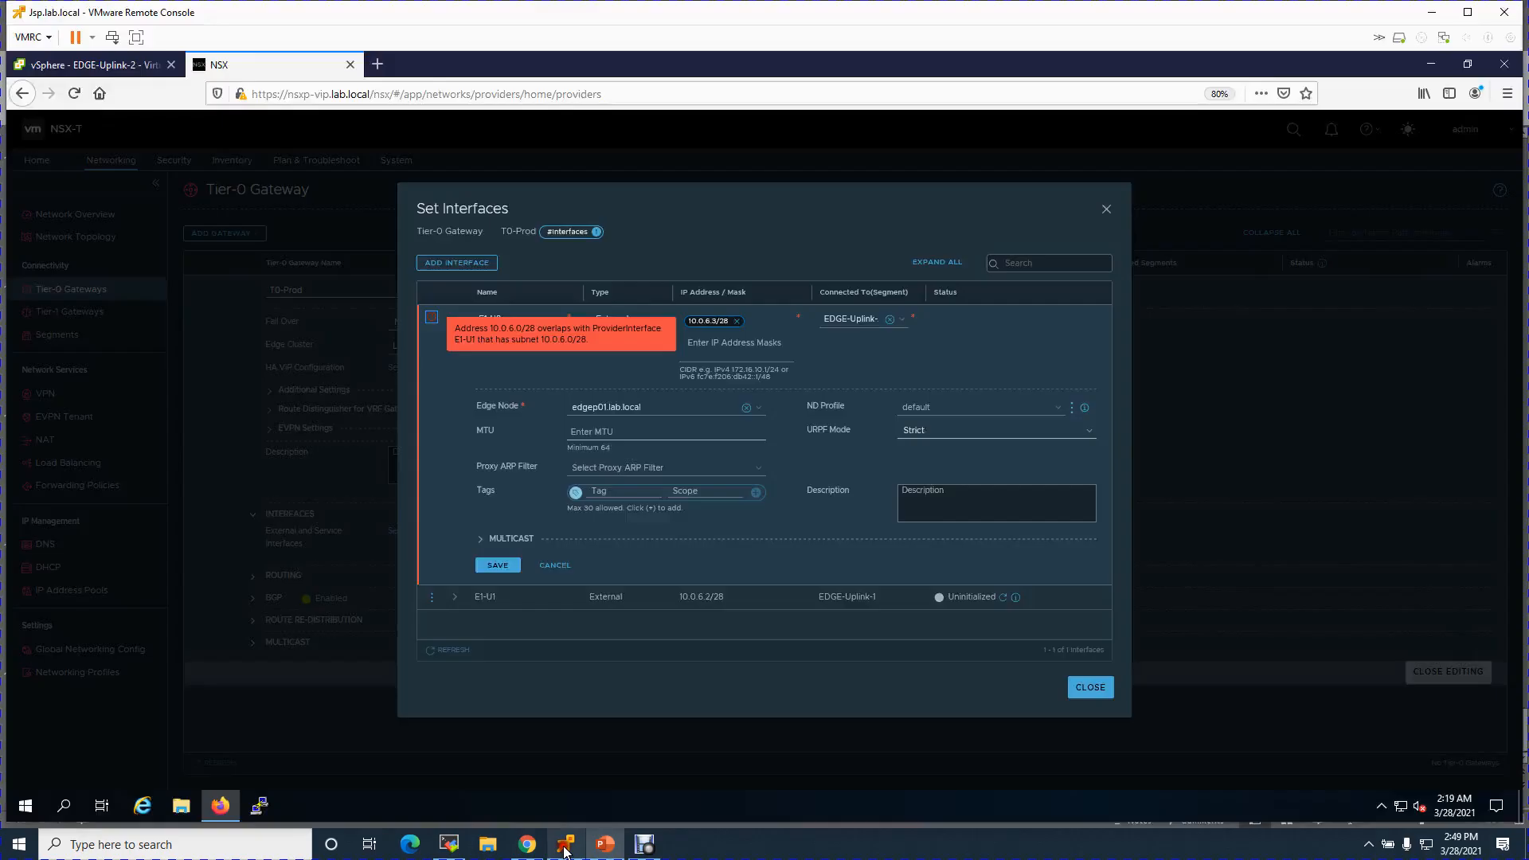
- Change E1-U2's address from 10.0.6.3/28 to 10.0.6.18/28 and save it
click(736, 321)
text(10)
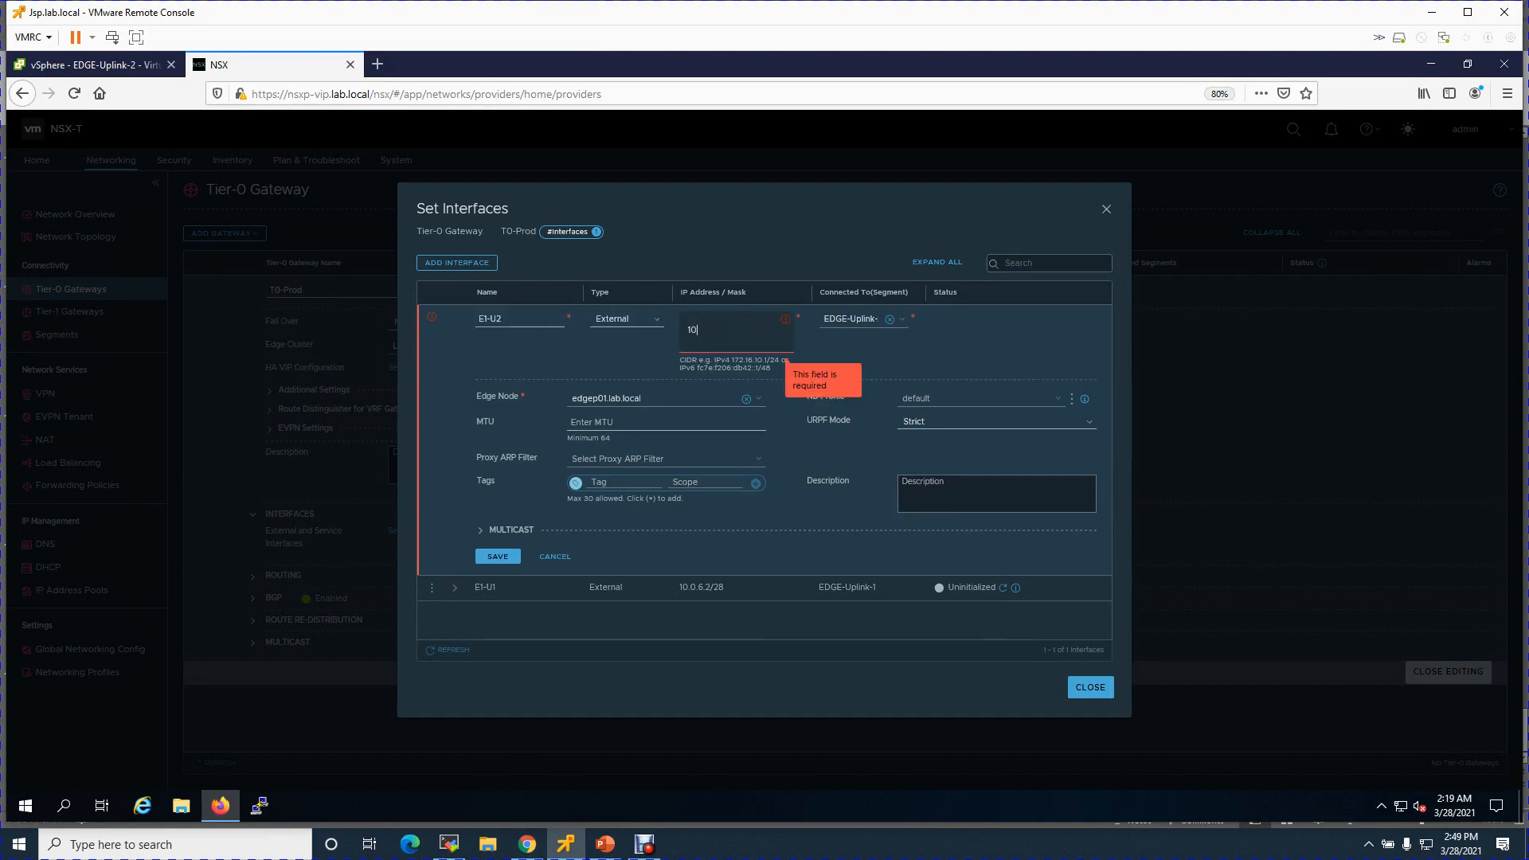
text(.0.6.18/28)
key(Return)
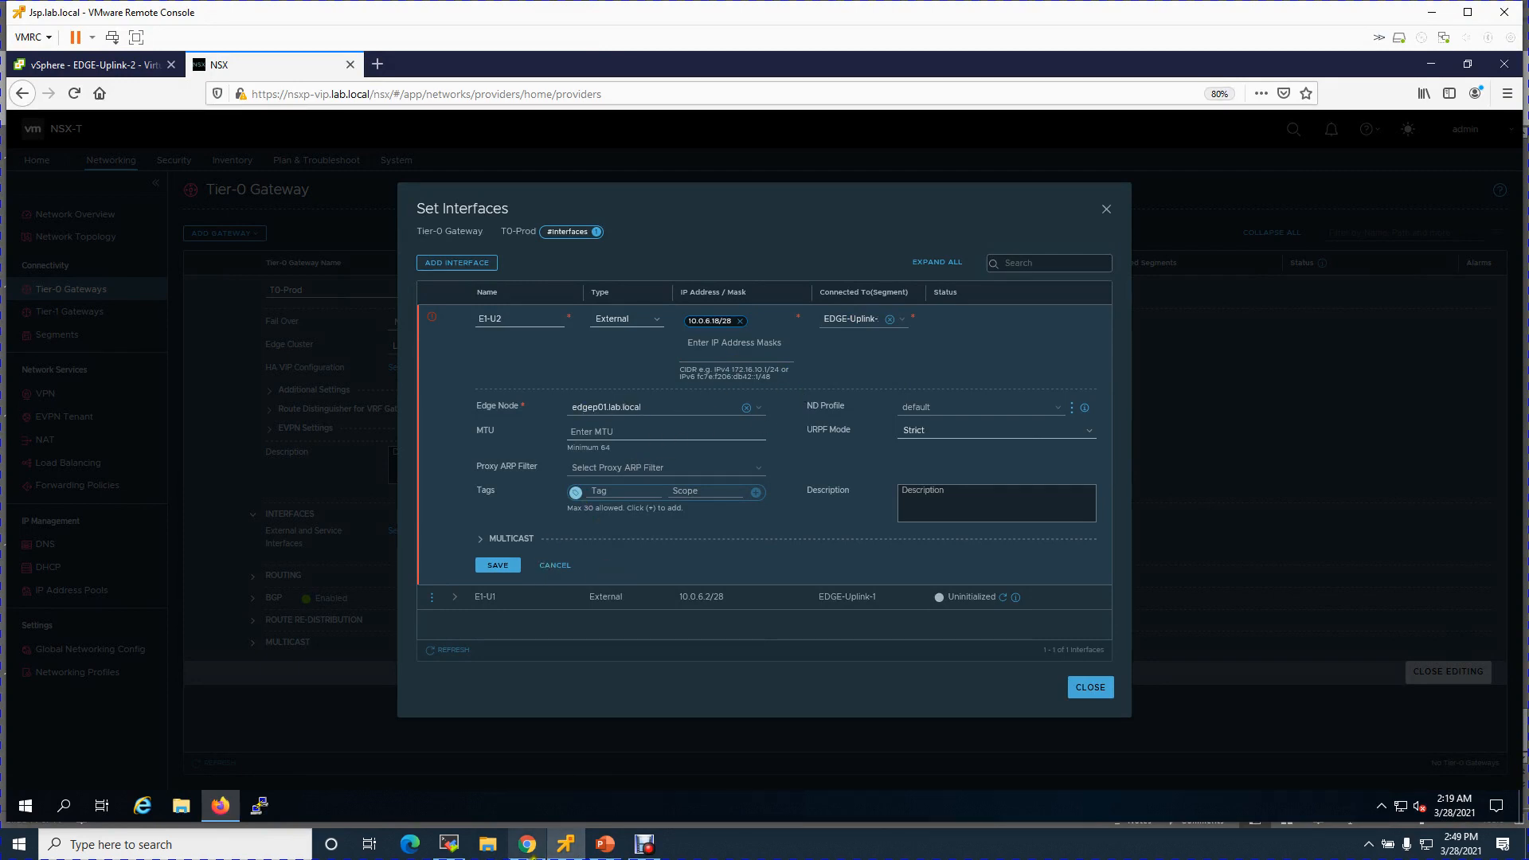
click(606, 844)
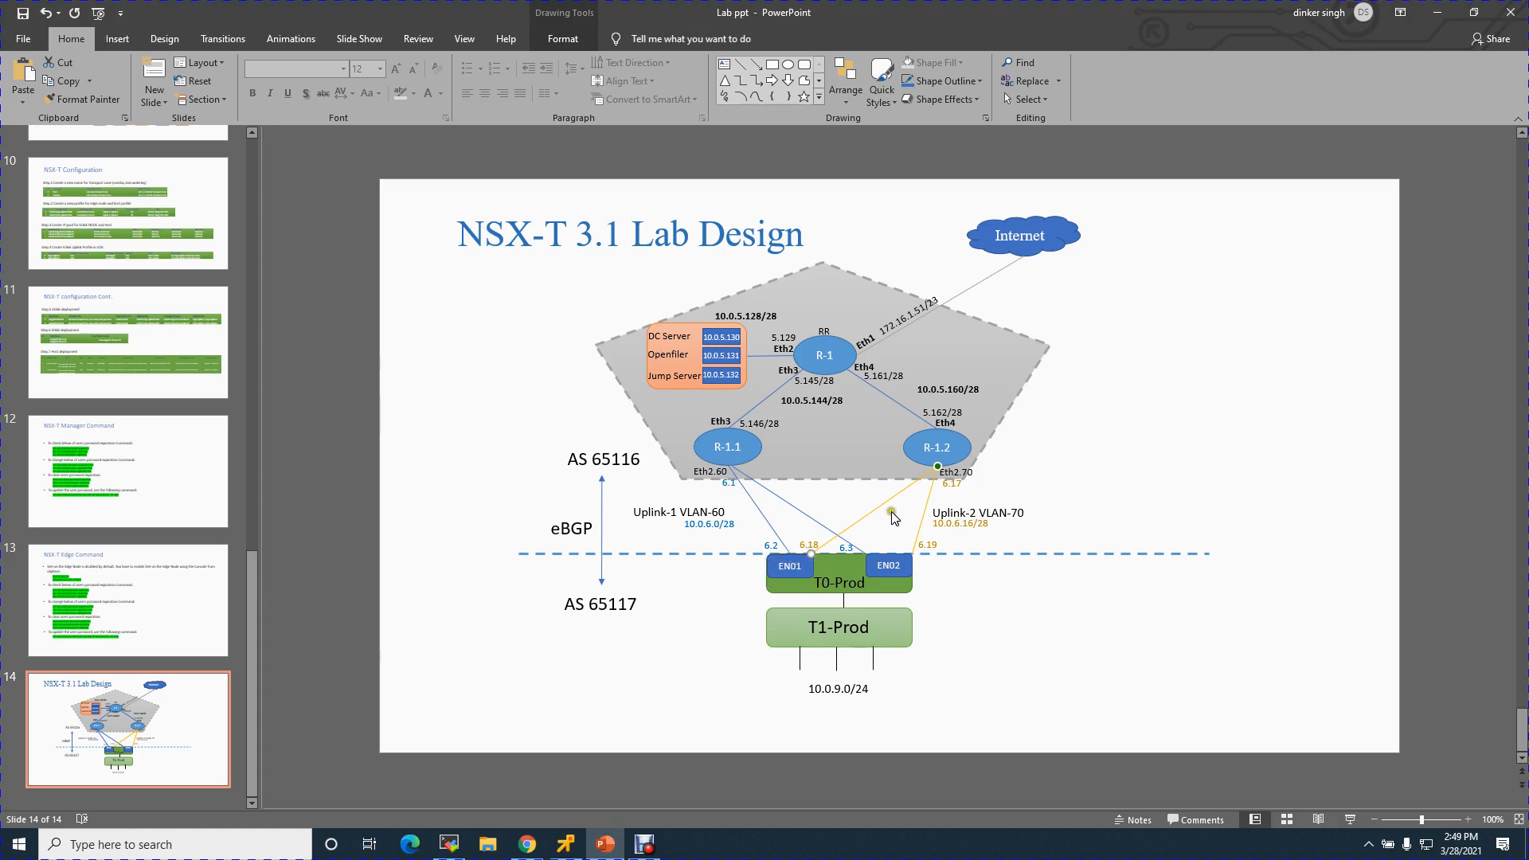
click(566, 844)
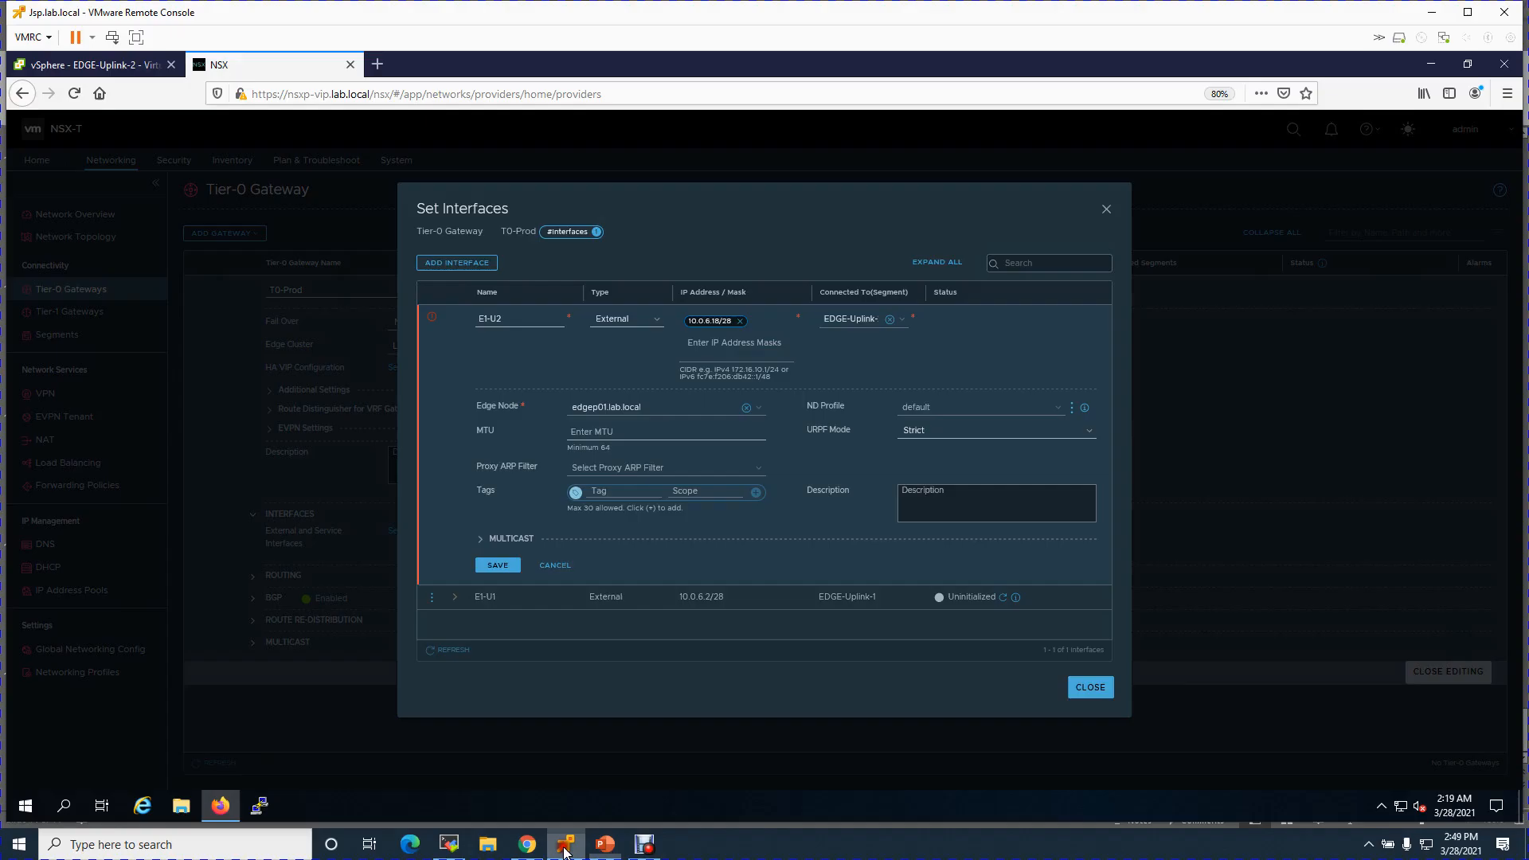
click(499, 565)
- Refresh E1-U2's status to confirm Success and start a new interface form
click(657, 394)
click(1001, 342)
click(777, 419)
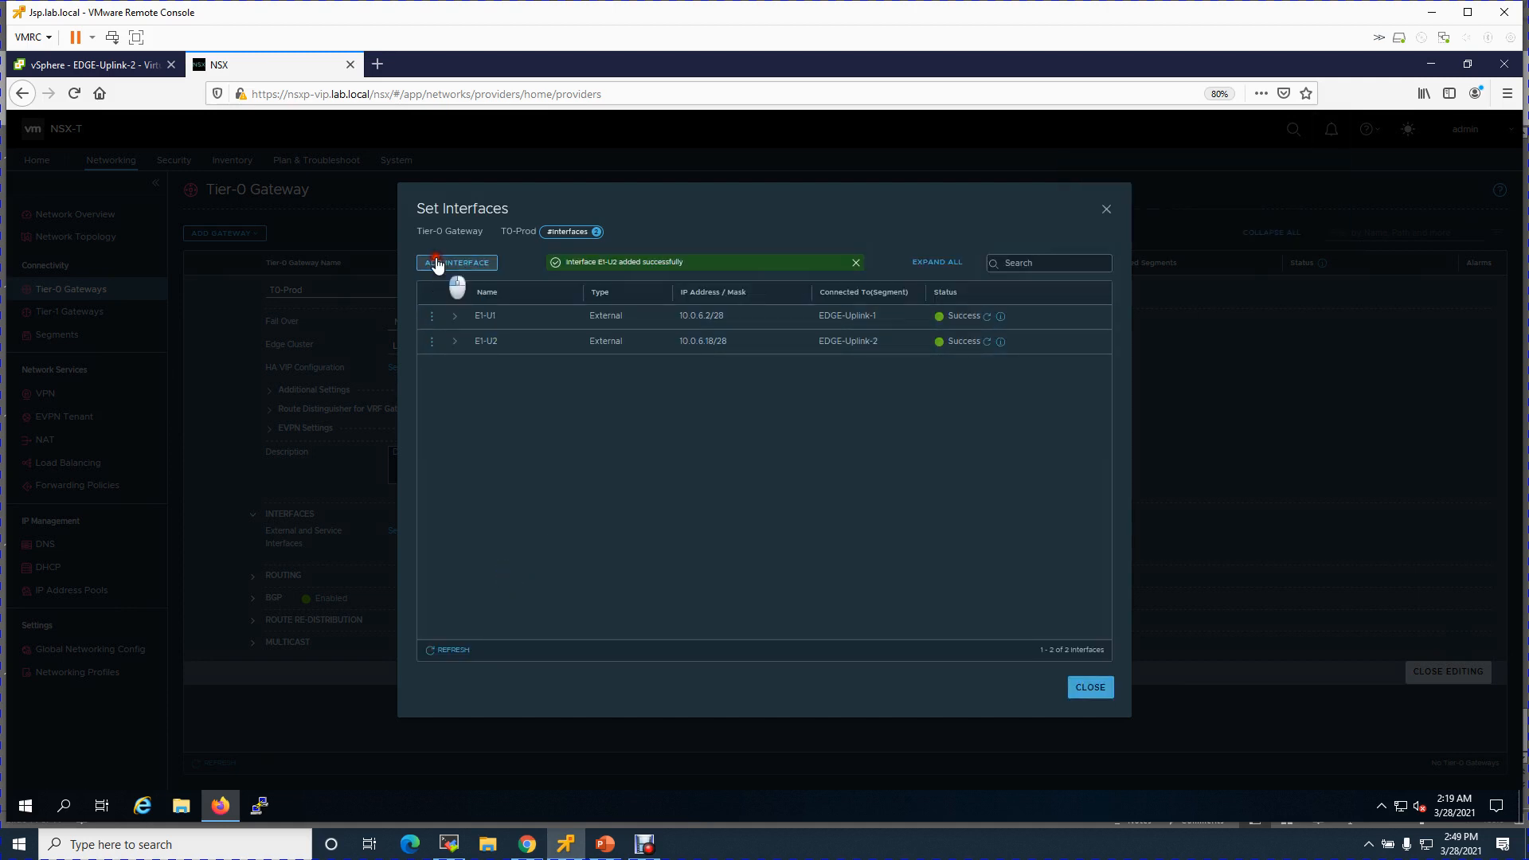
click(442, 262)
- Create interface E2-U1 at 10.0.6.3/28 on EDGE-Uplink-1, hosted on edgep02.lab.local, and save it
text(E2-U1)
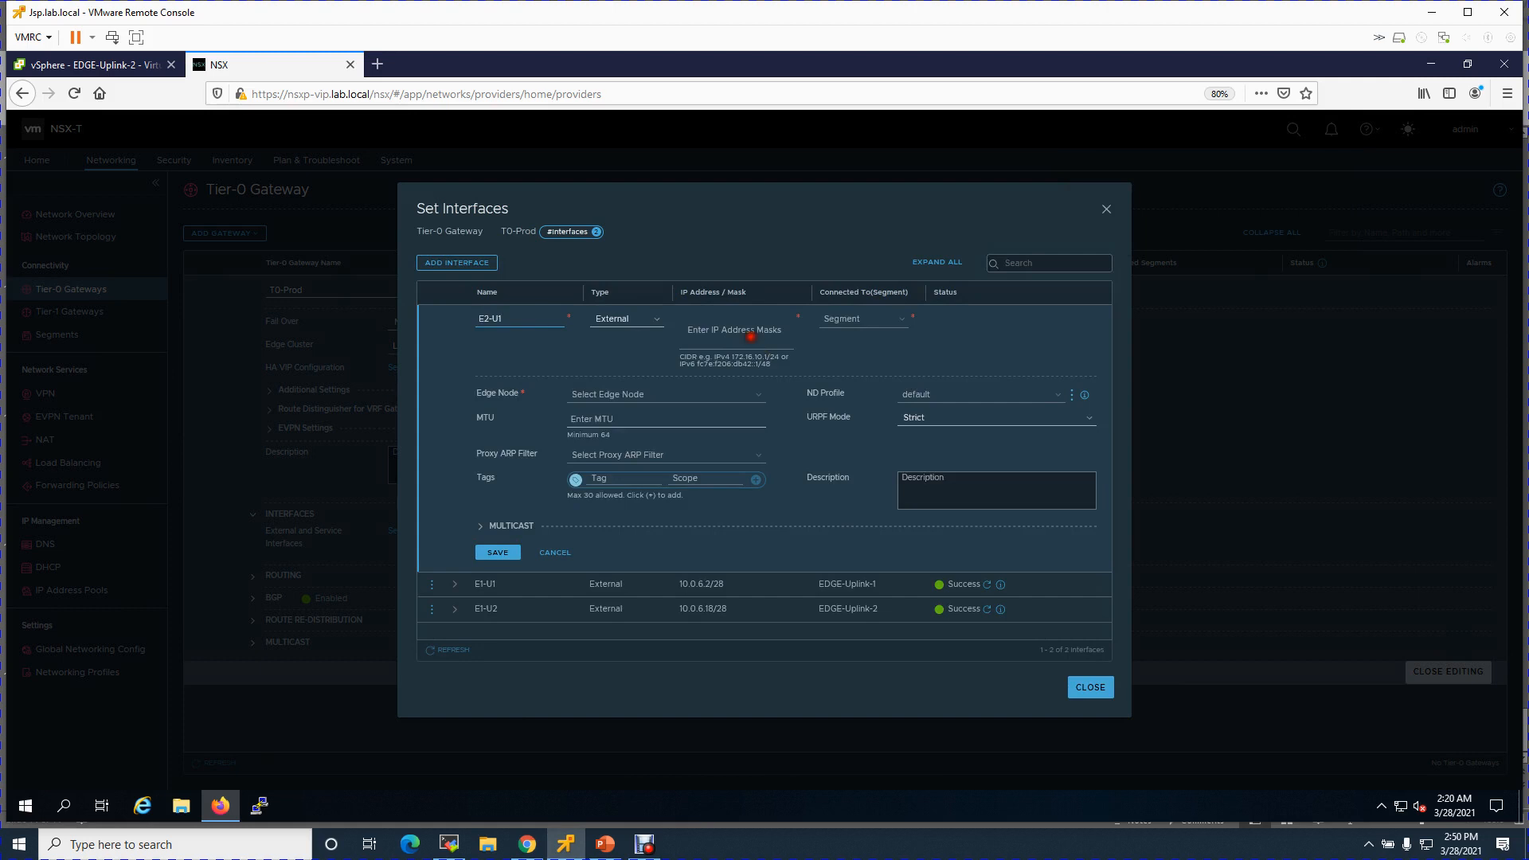
click(750, 334)
text(1)
click(846, 323)
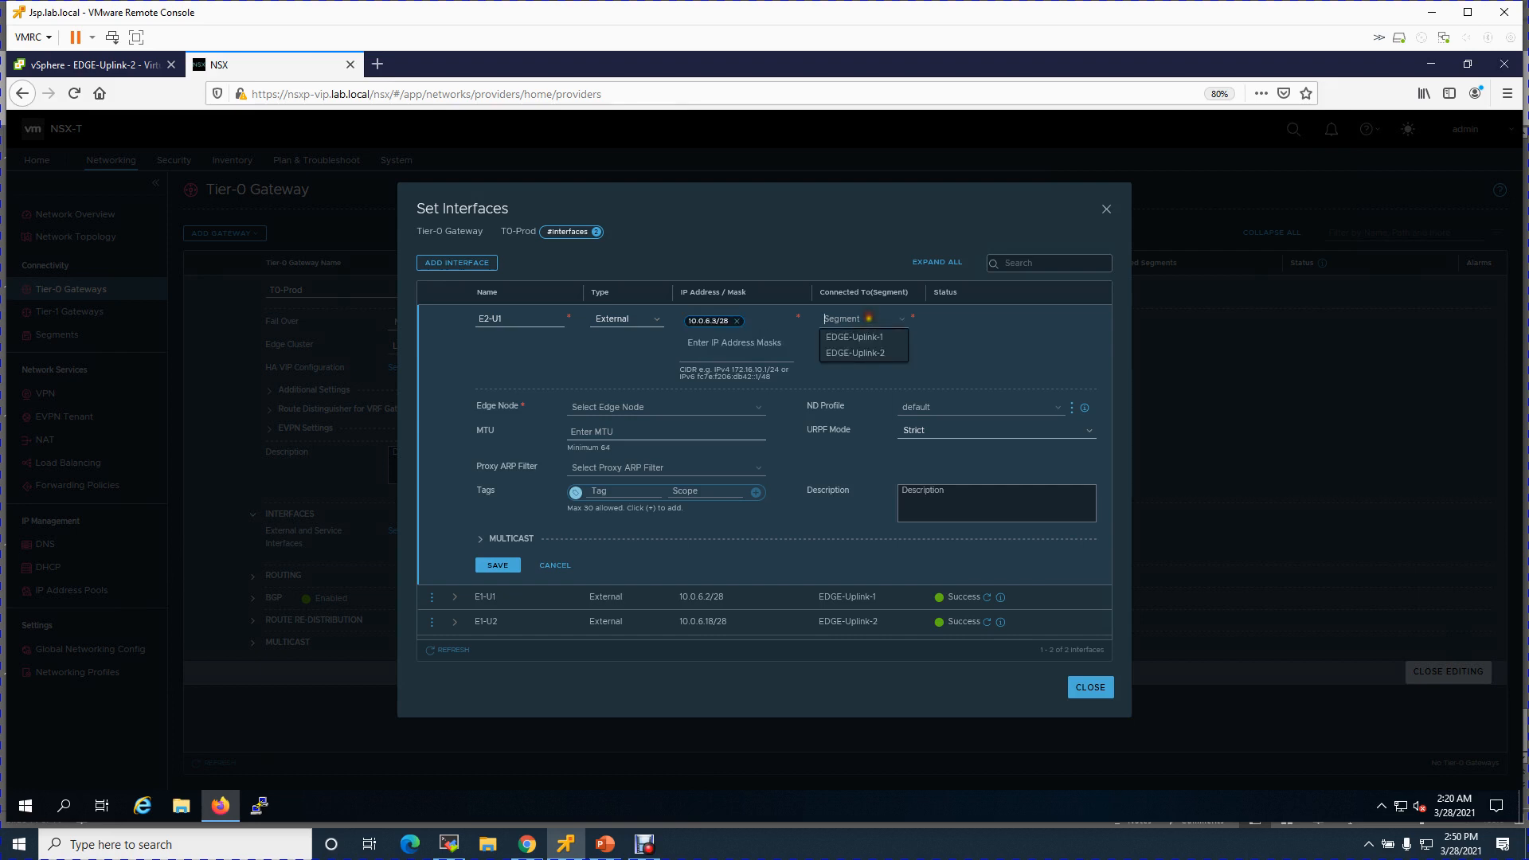
click(873, 340)
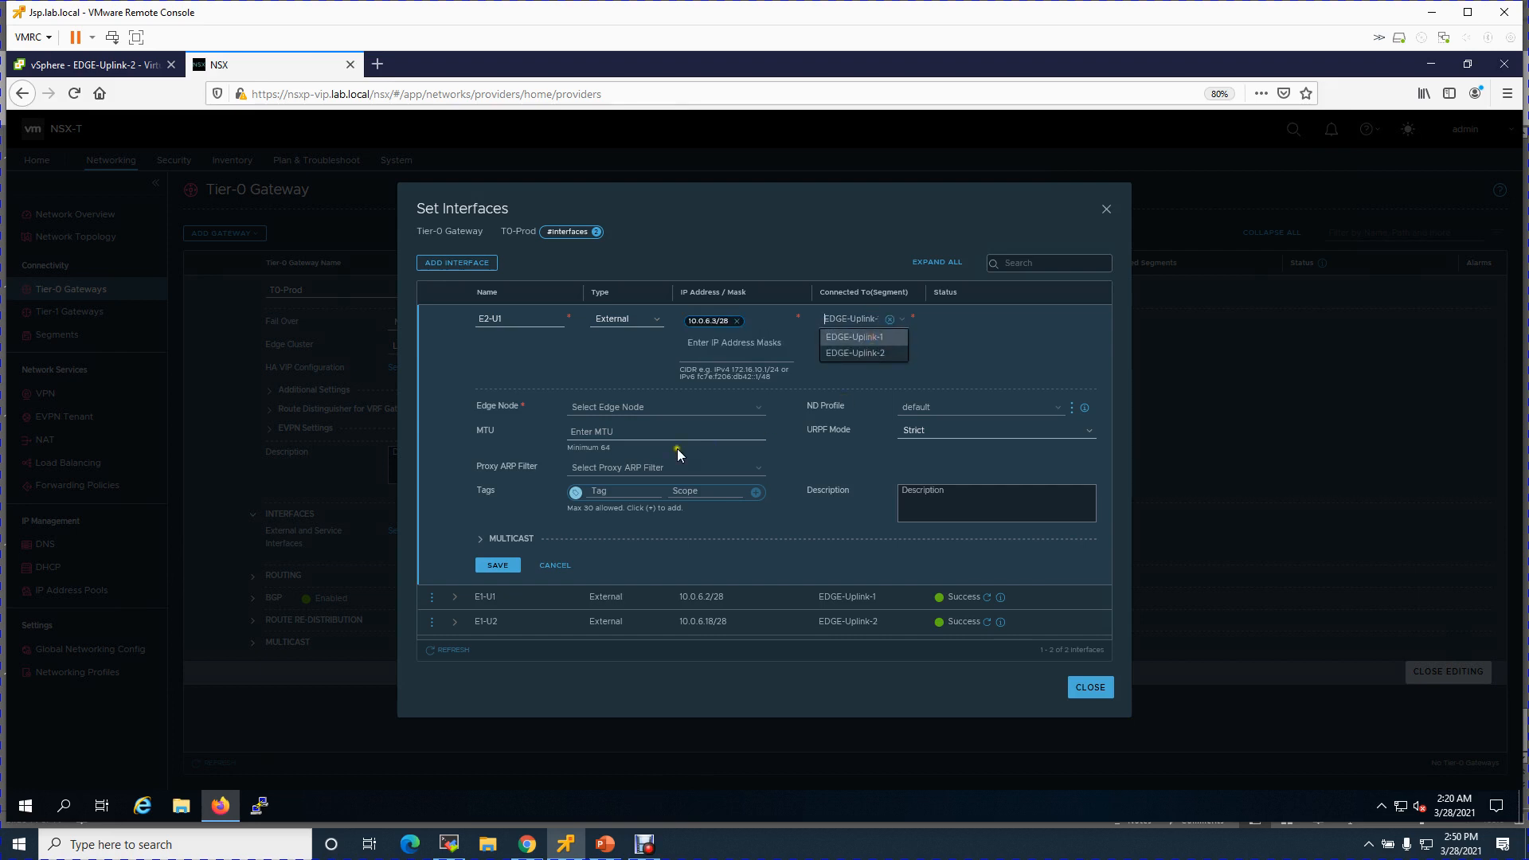
click(609, 406)
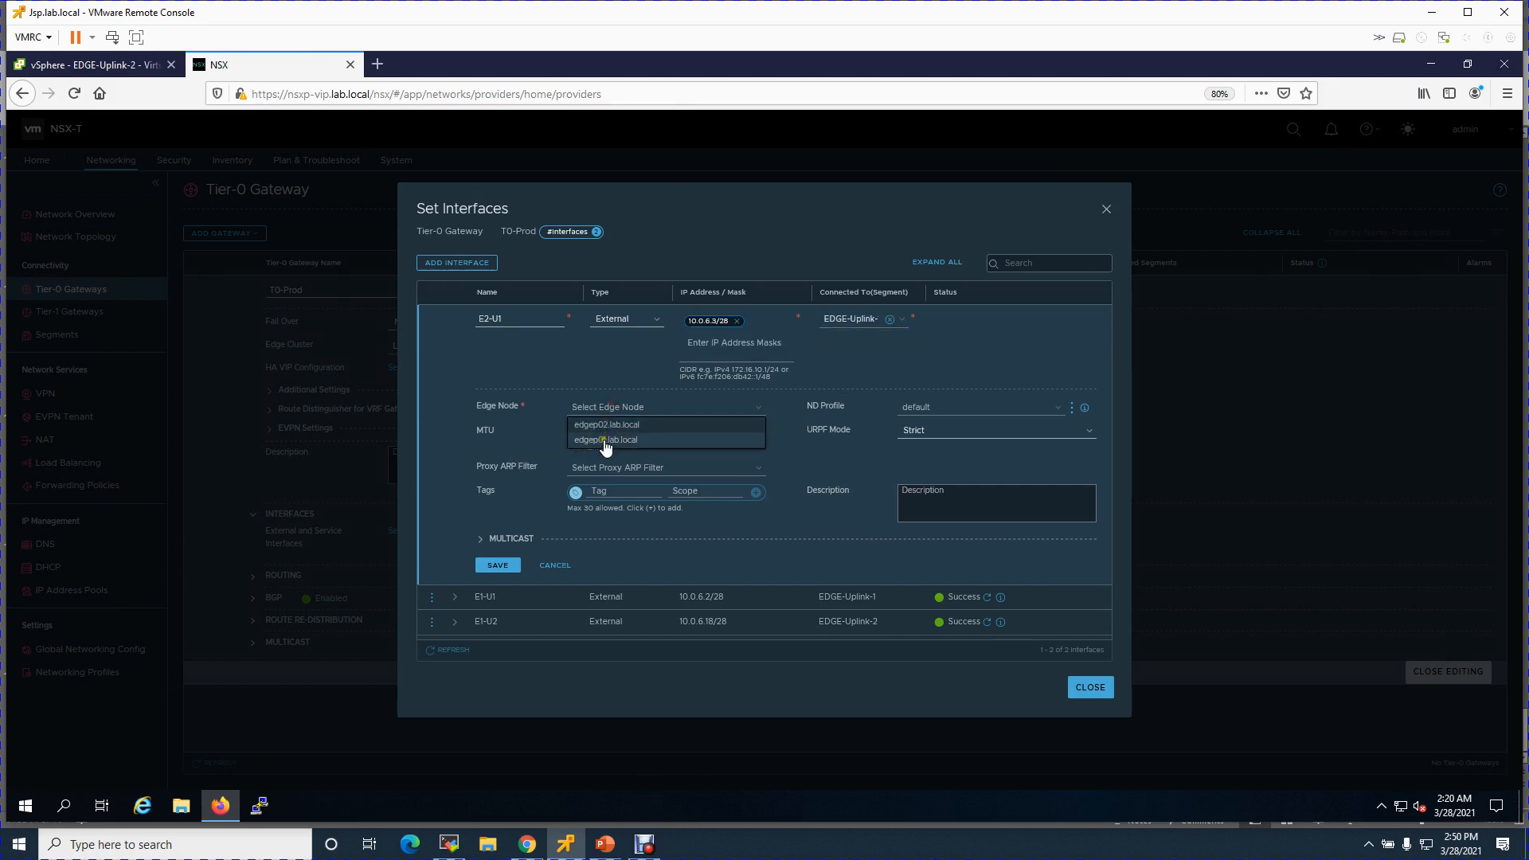
click(610, 433)
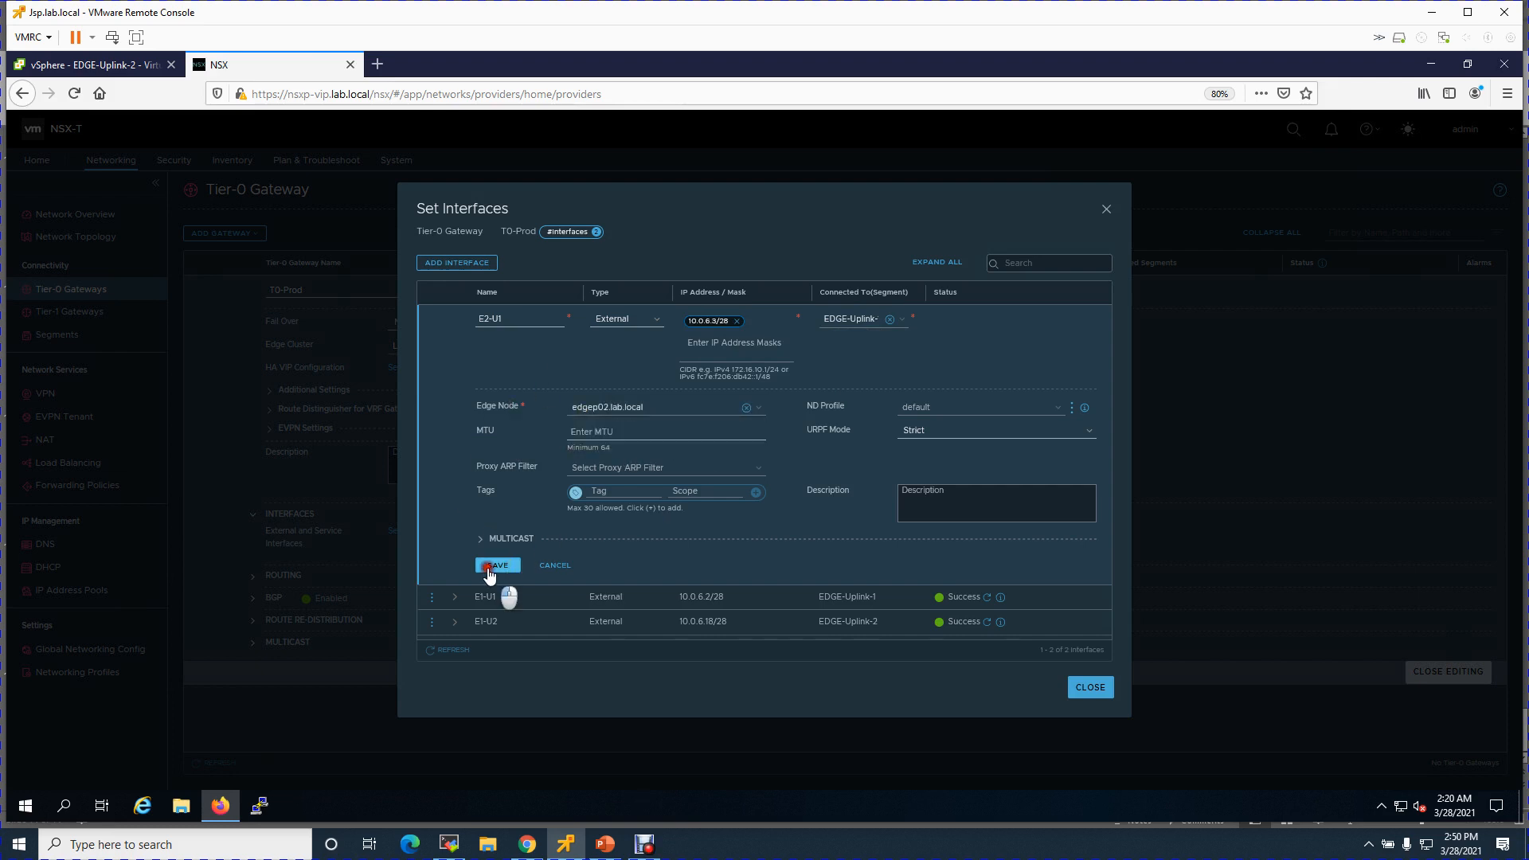
click(496, 566)
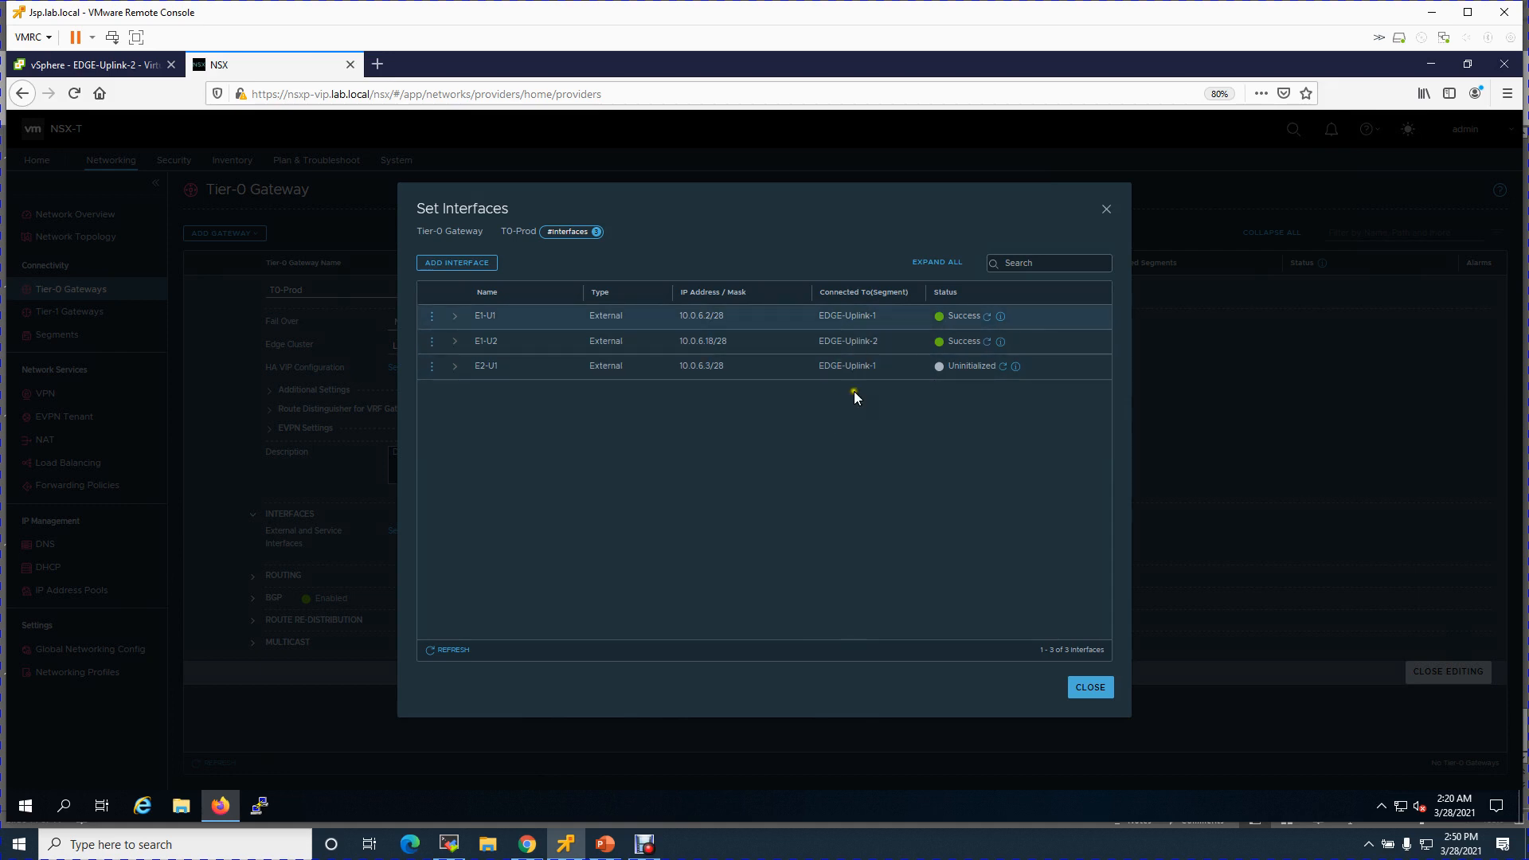
- Confirm E2-U1's status and start a new interface named E2-U2
click(1003, 366)
click(986, 366)
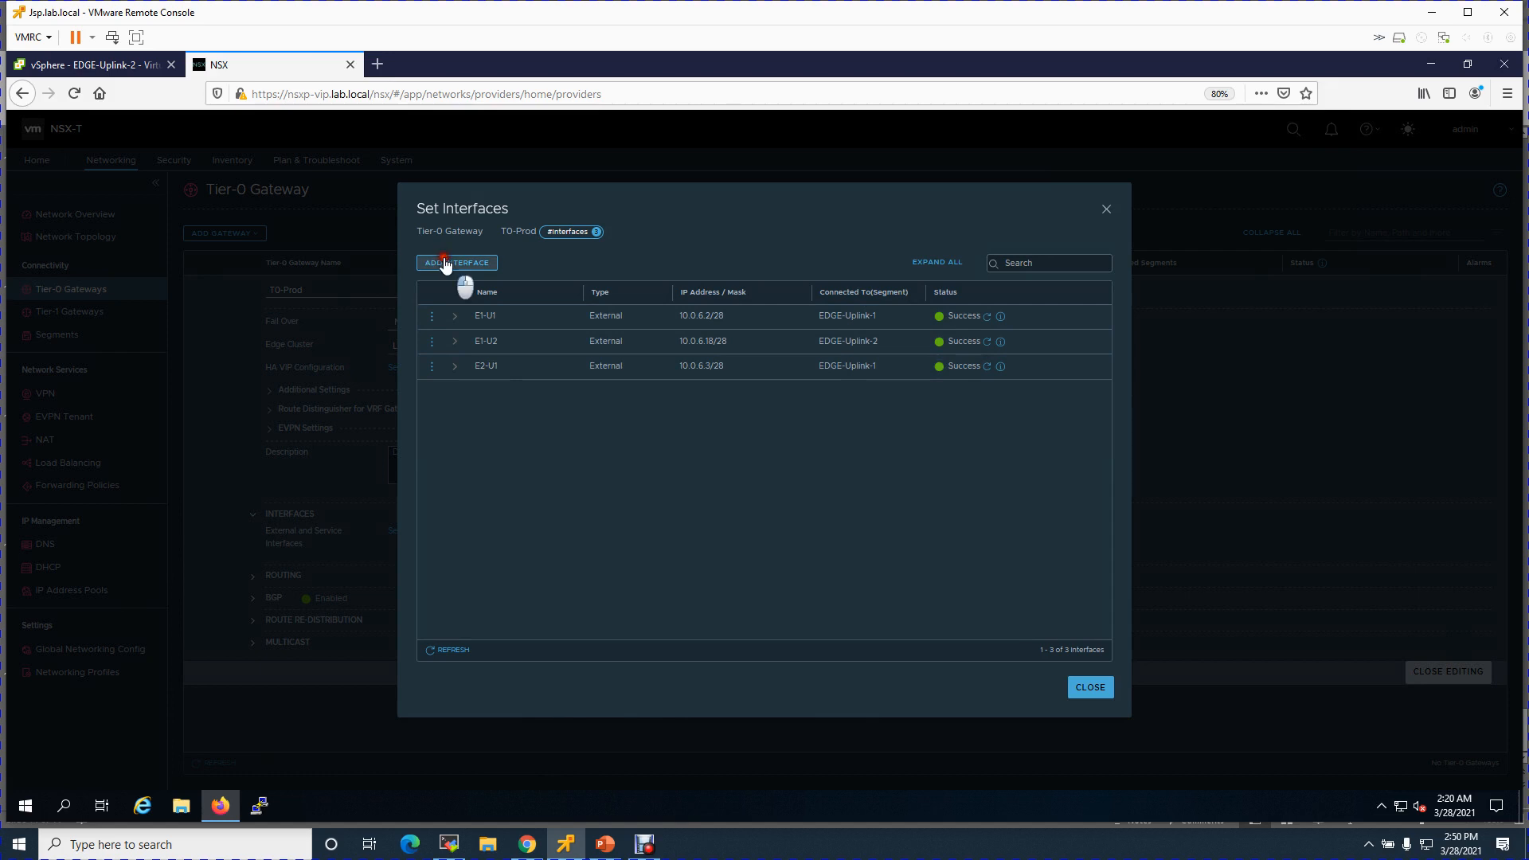
click(445, 263)
click(510, 320)
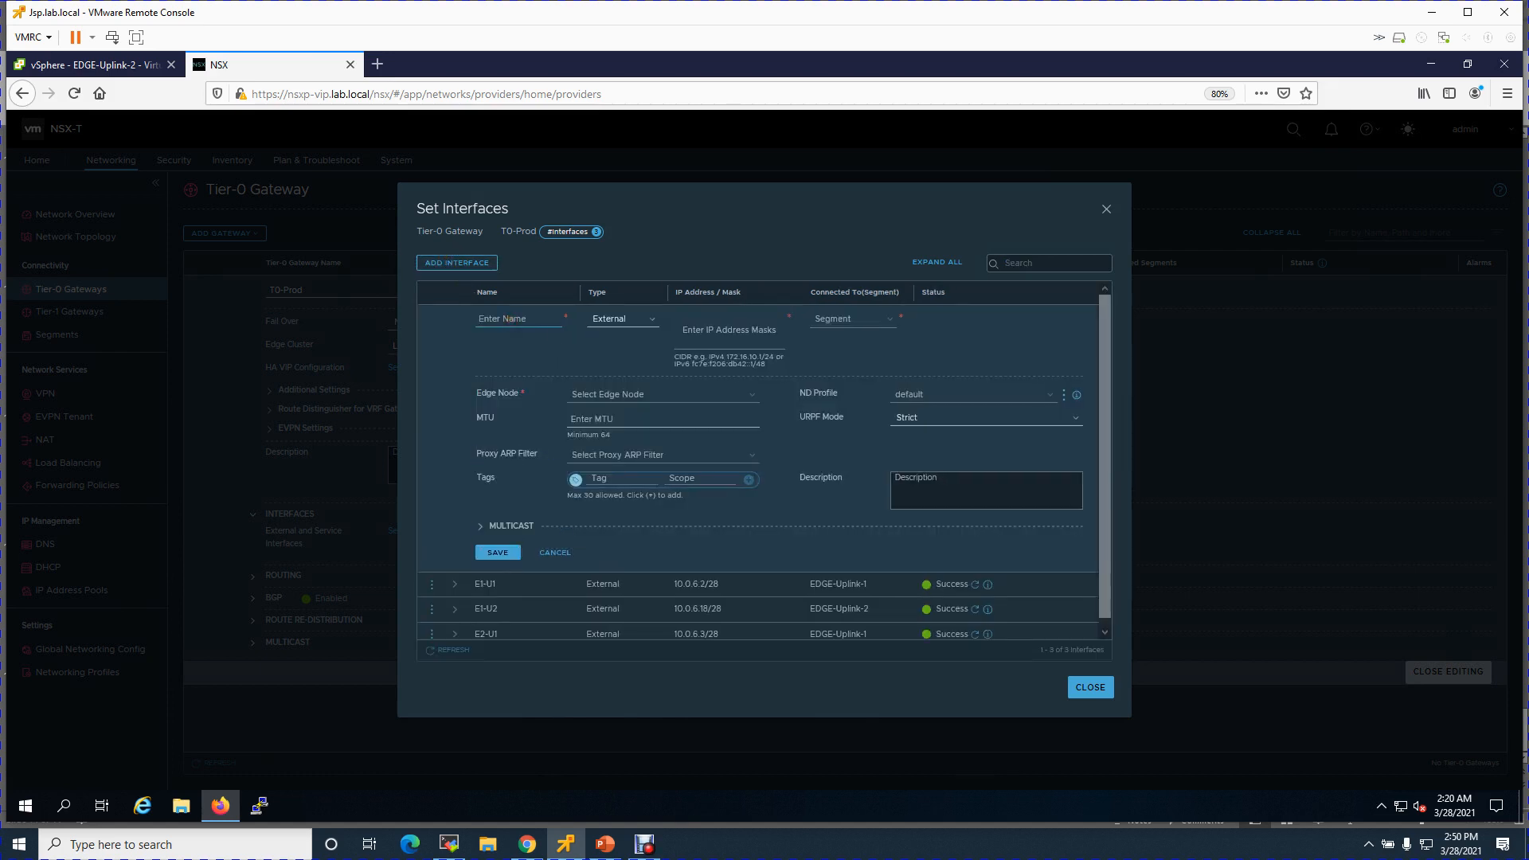
text(E2-)
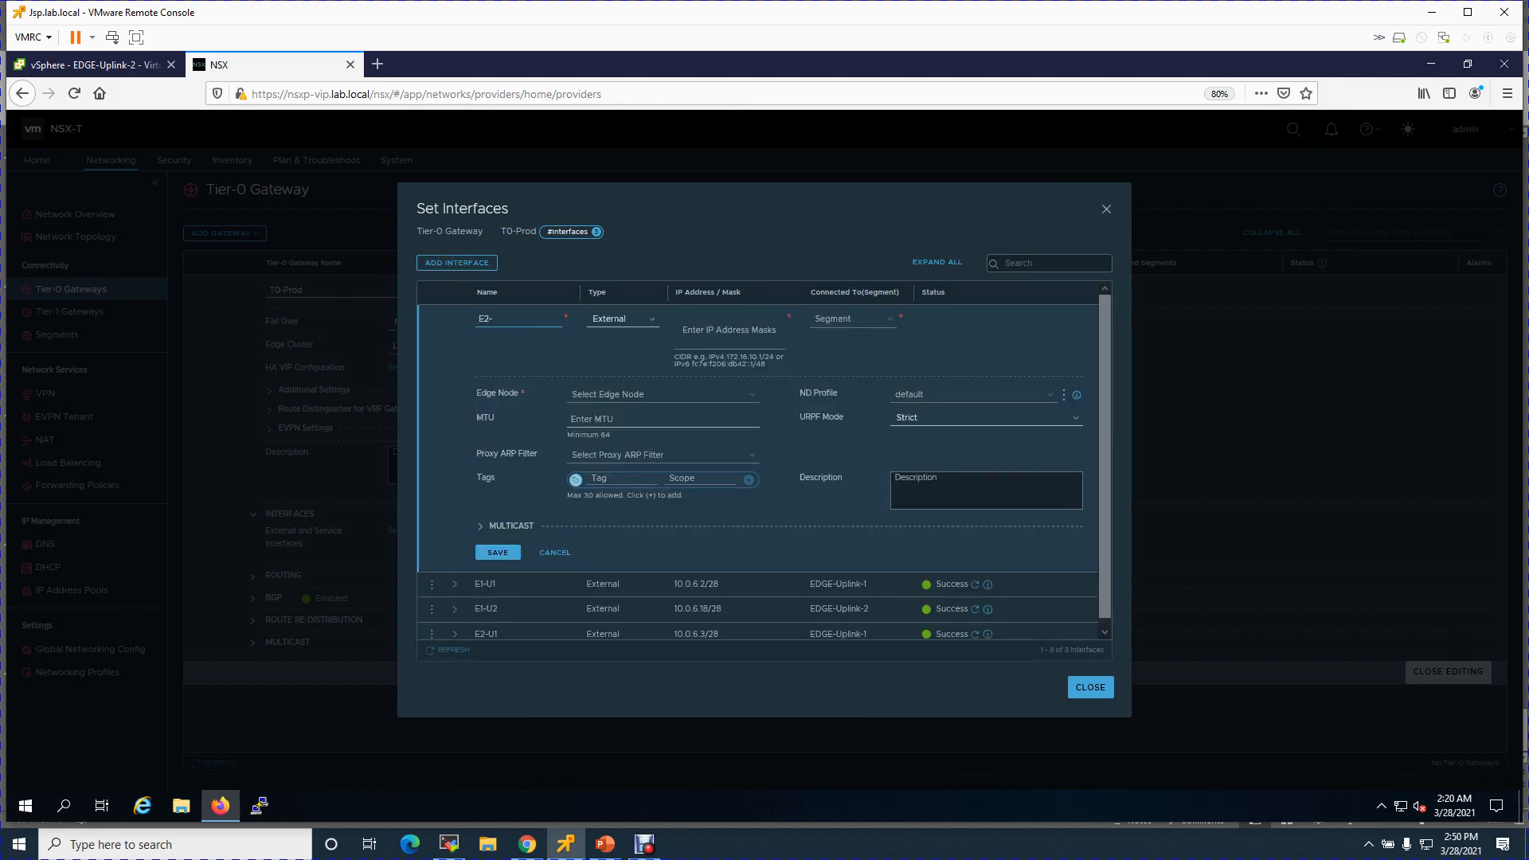
click(726, 330)
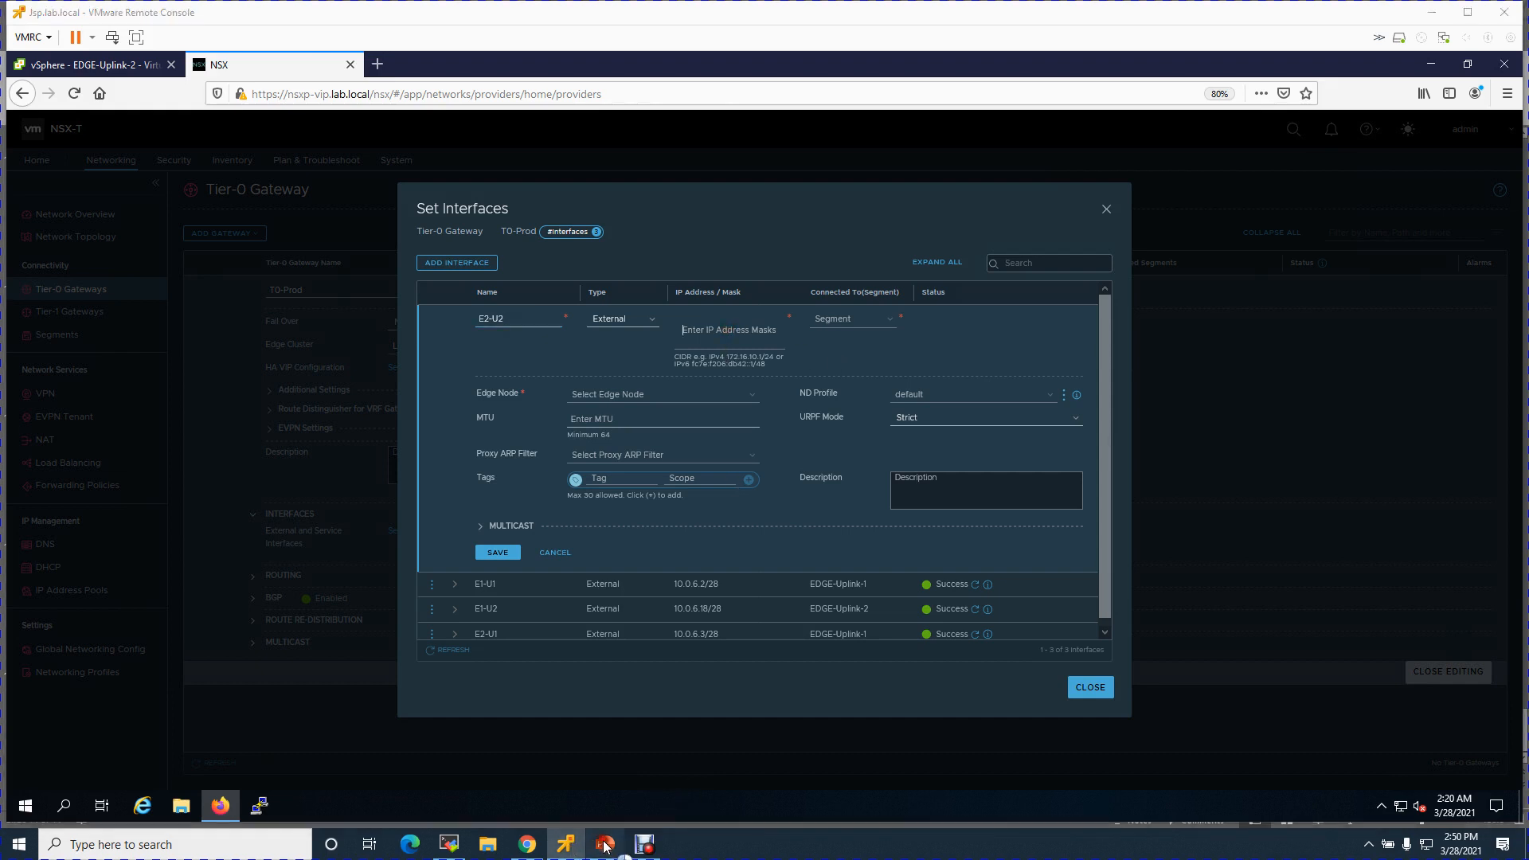
- Give E2-U2 address 10.0.6.19/28 on EDGE-Uplink-2, host it on edgep02.lab.local, and save
click(605, 844)
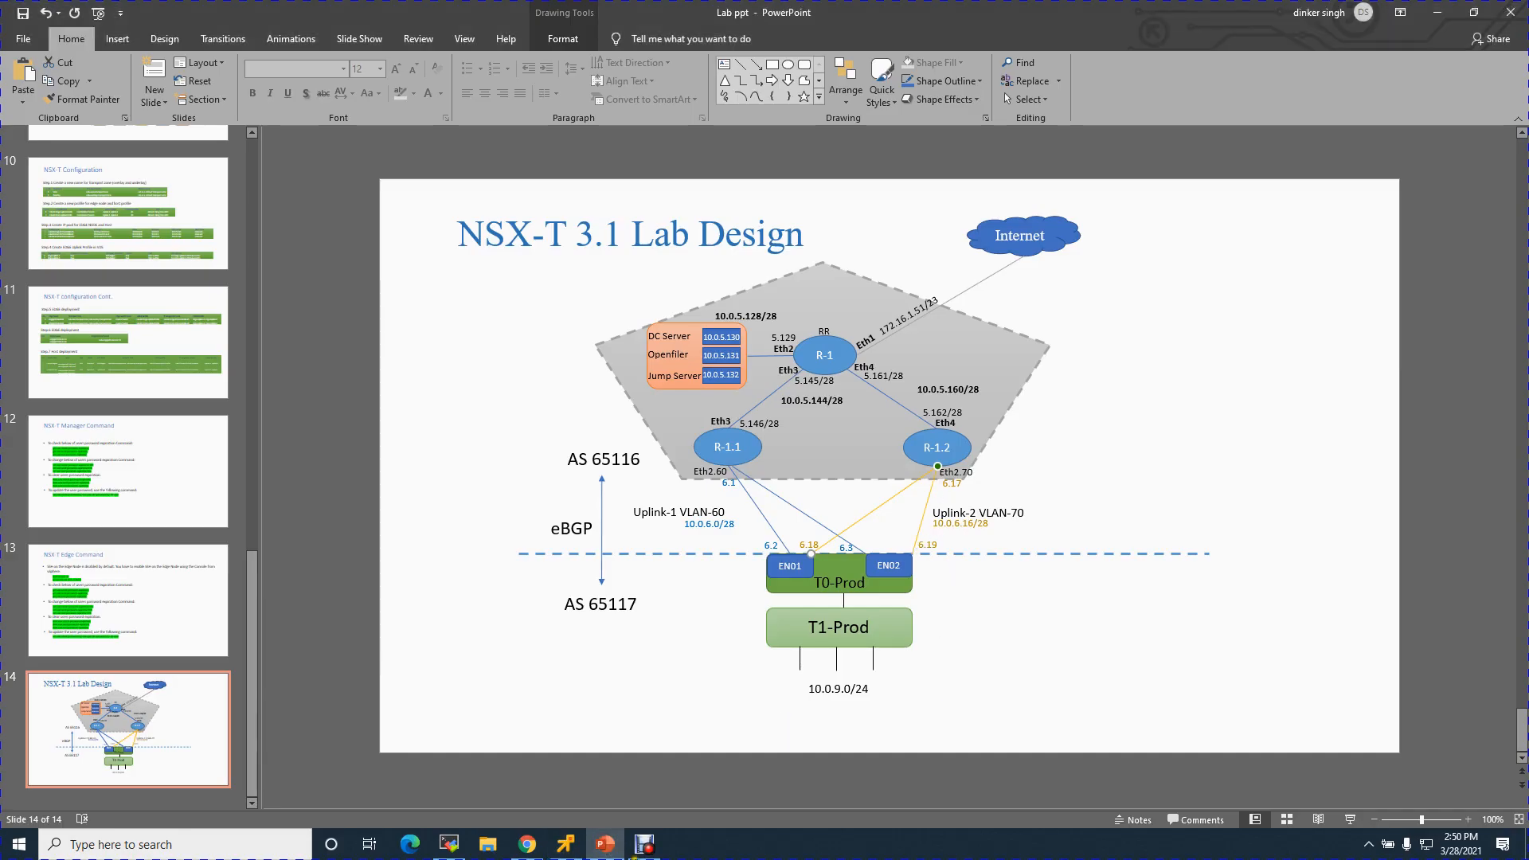
click(565, 844)
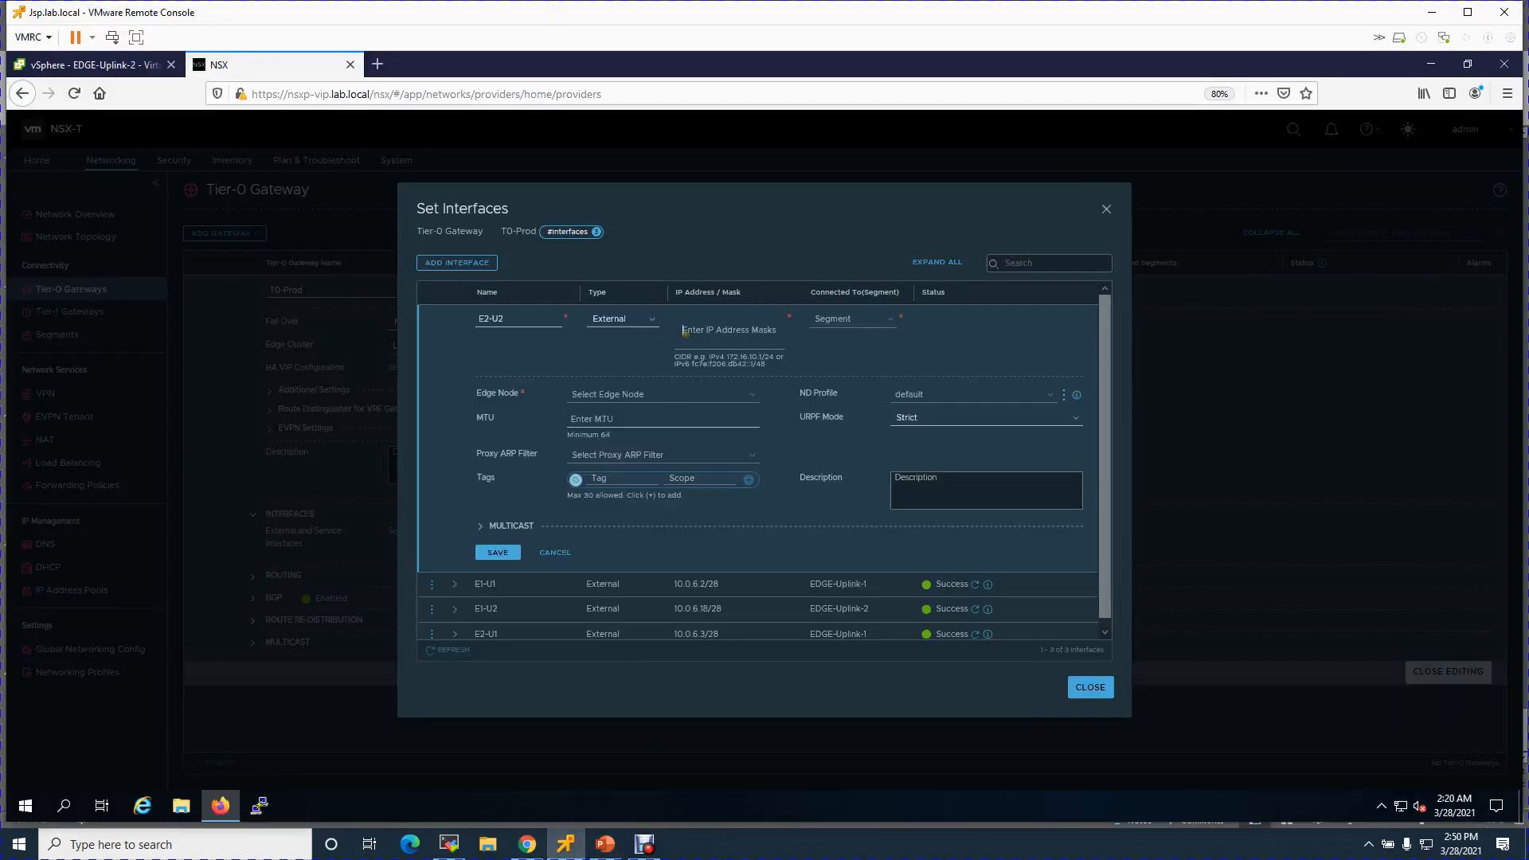
text(10.0.6.19/28)
click(851, 319)
text(EDGE-Uplink)
click(724, 409)
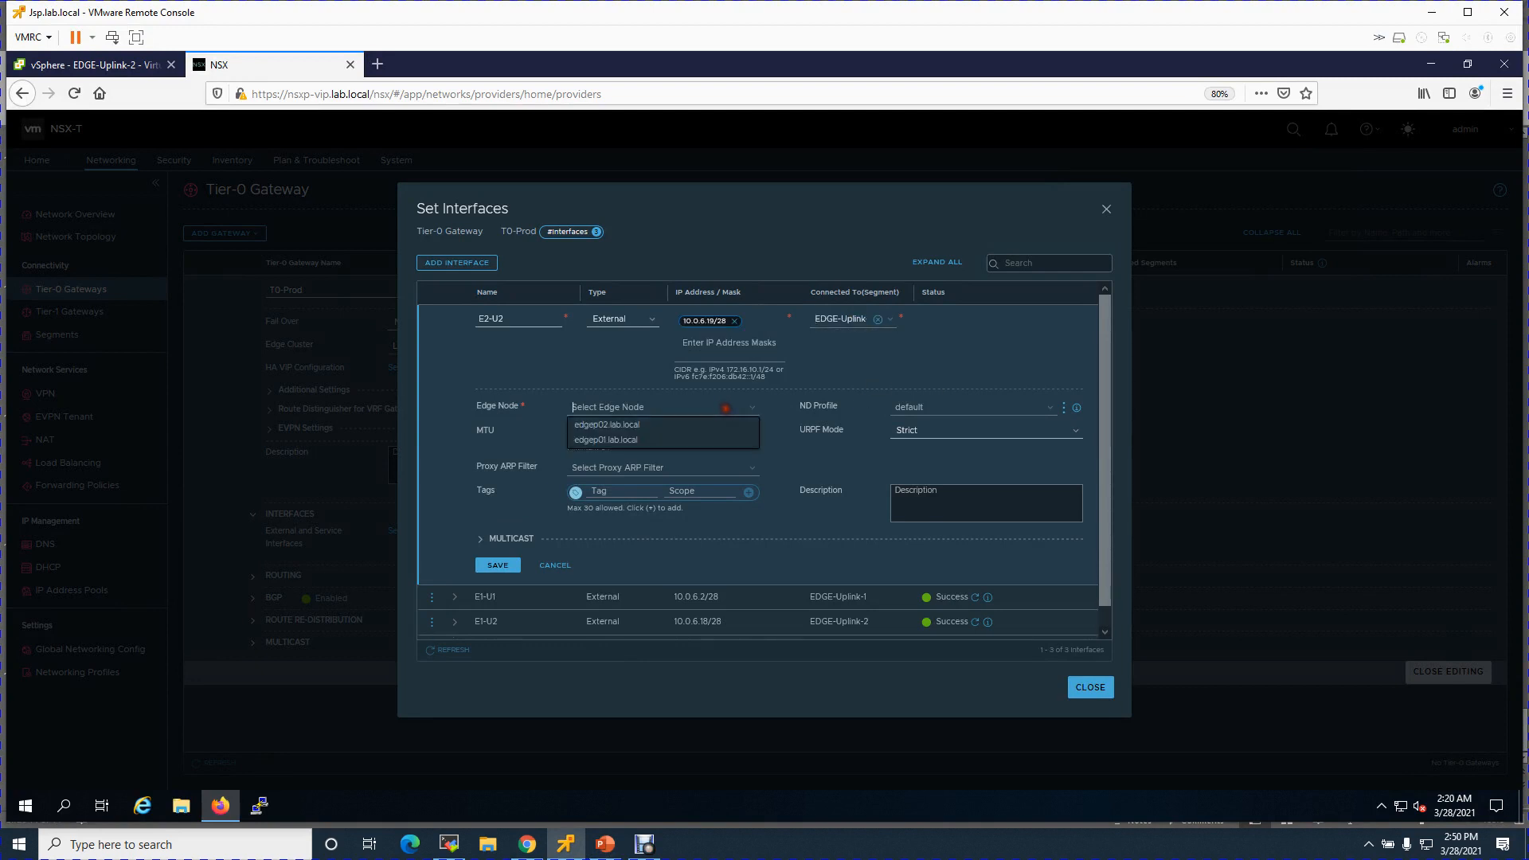
click(637, 424)
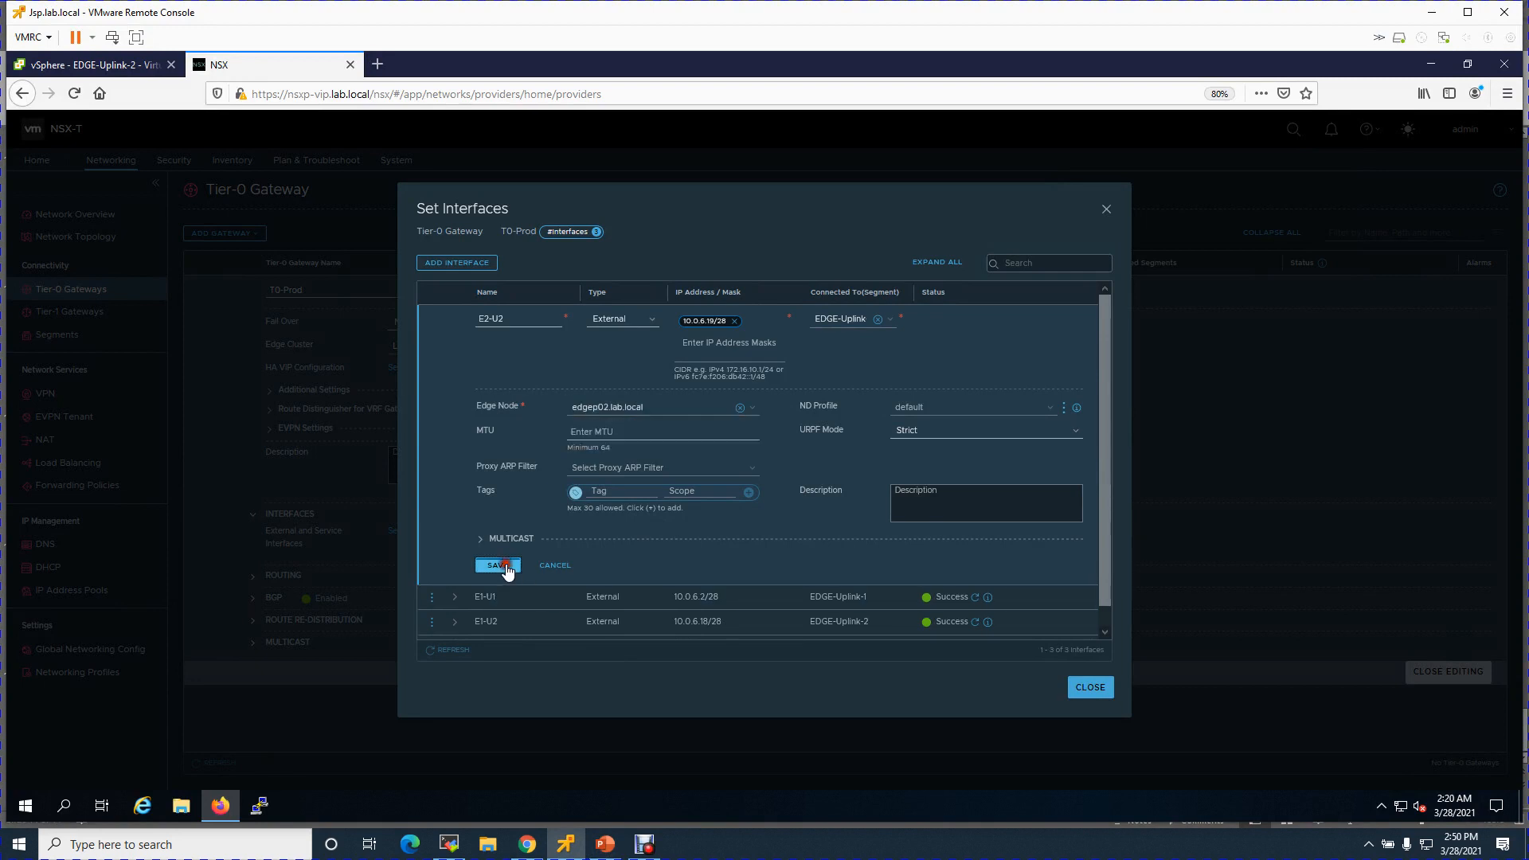
click(498, 565)
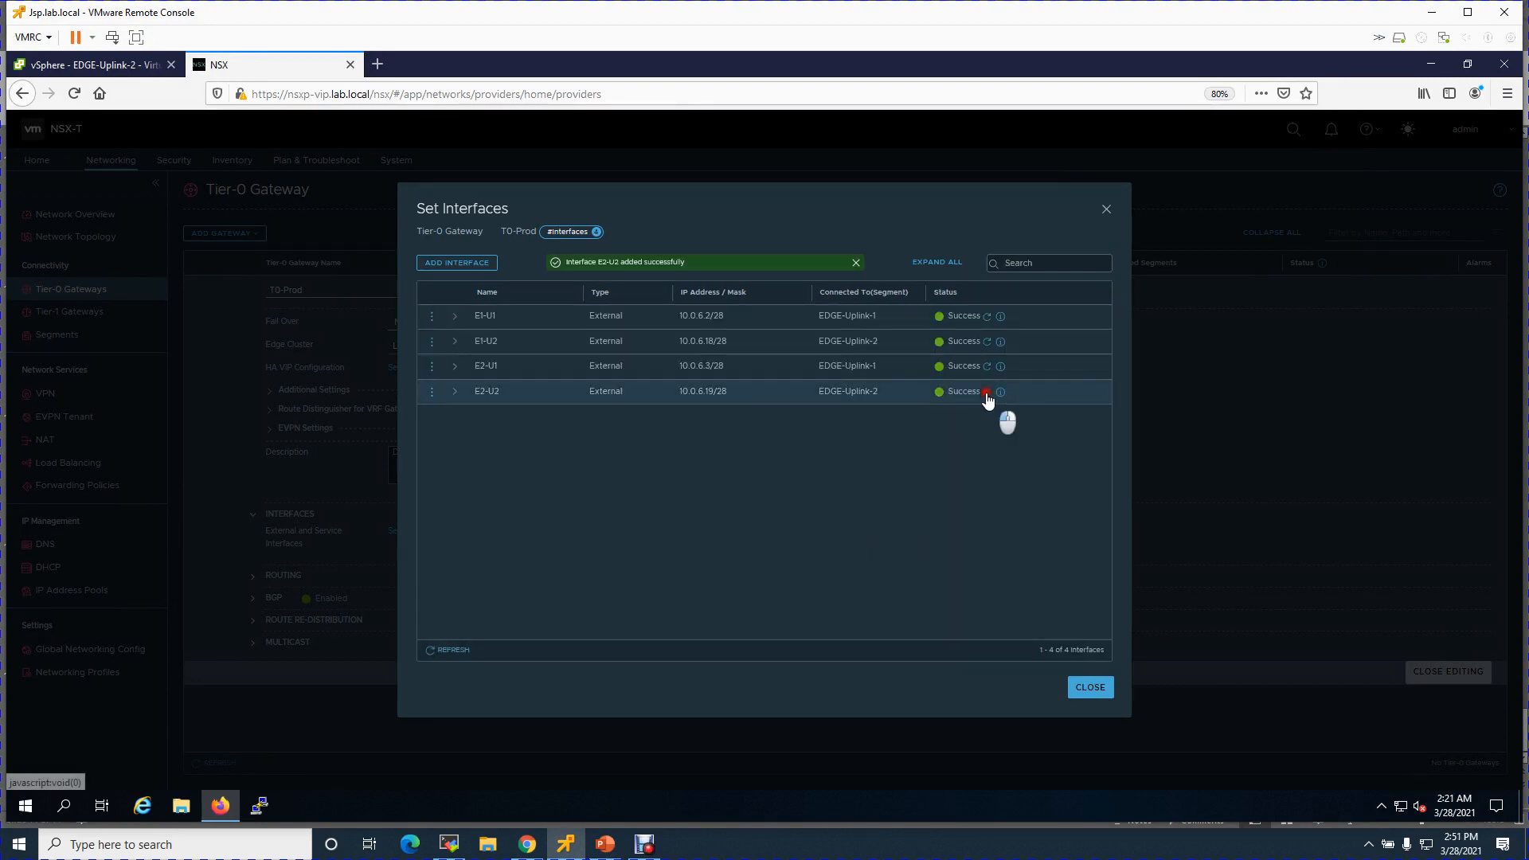
- Review the edge node details of E1-U1 and E1-U2, then collapse them
click(455, 317)
click(454, 456)
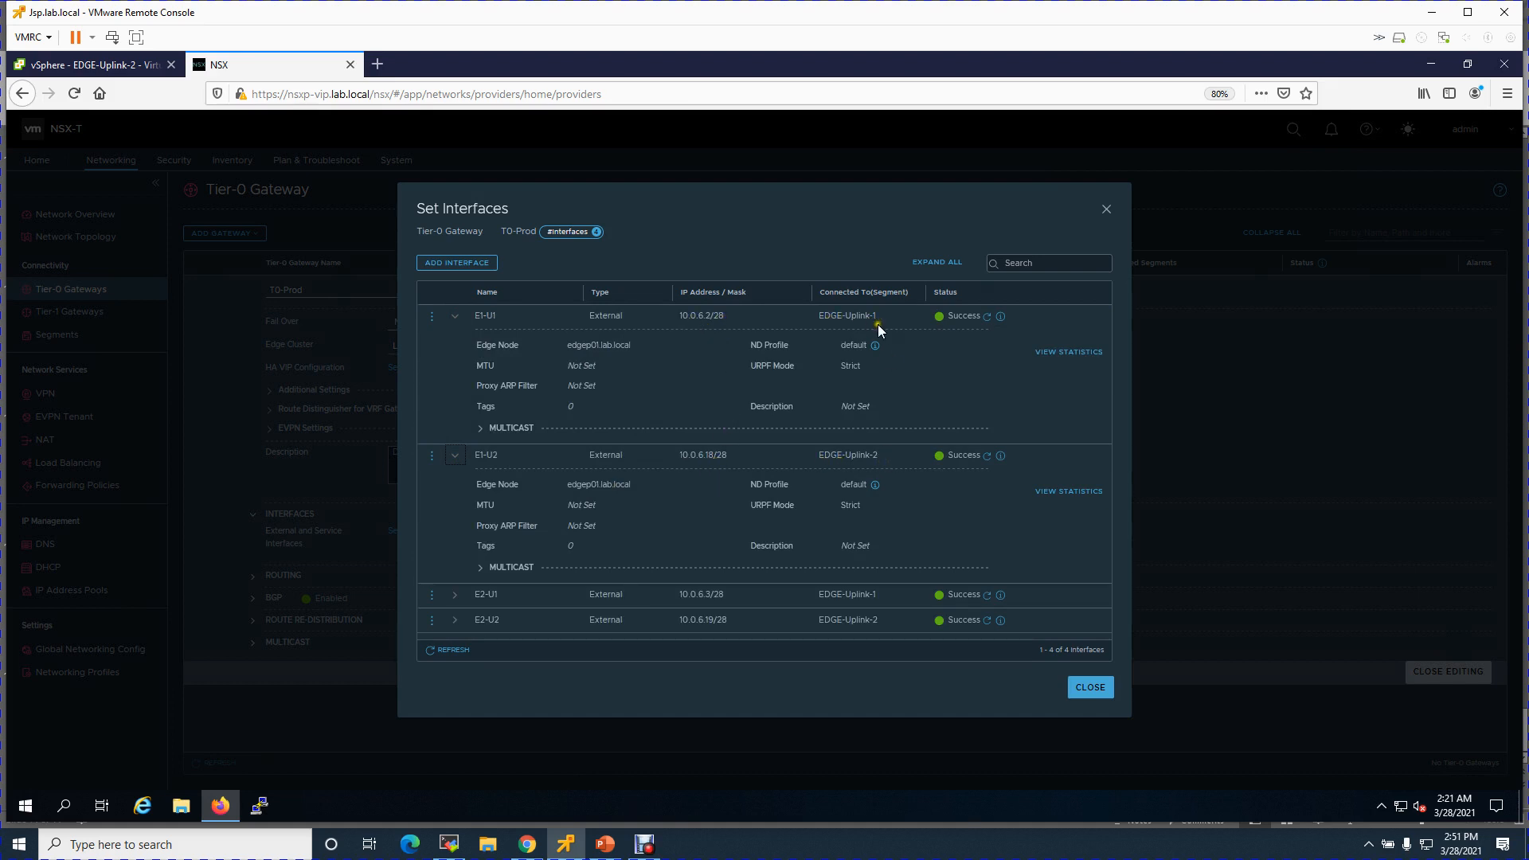
click(457, 319)
click(450, 344)
- Review E2-U1 and E2-U2 details and IP addresses, then close the Set Interfaces dialog
click(455, 366)
click(455, 510)
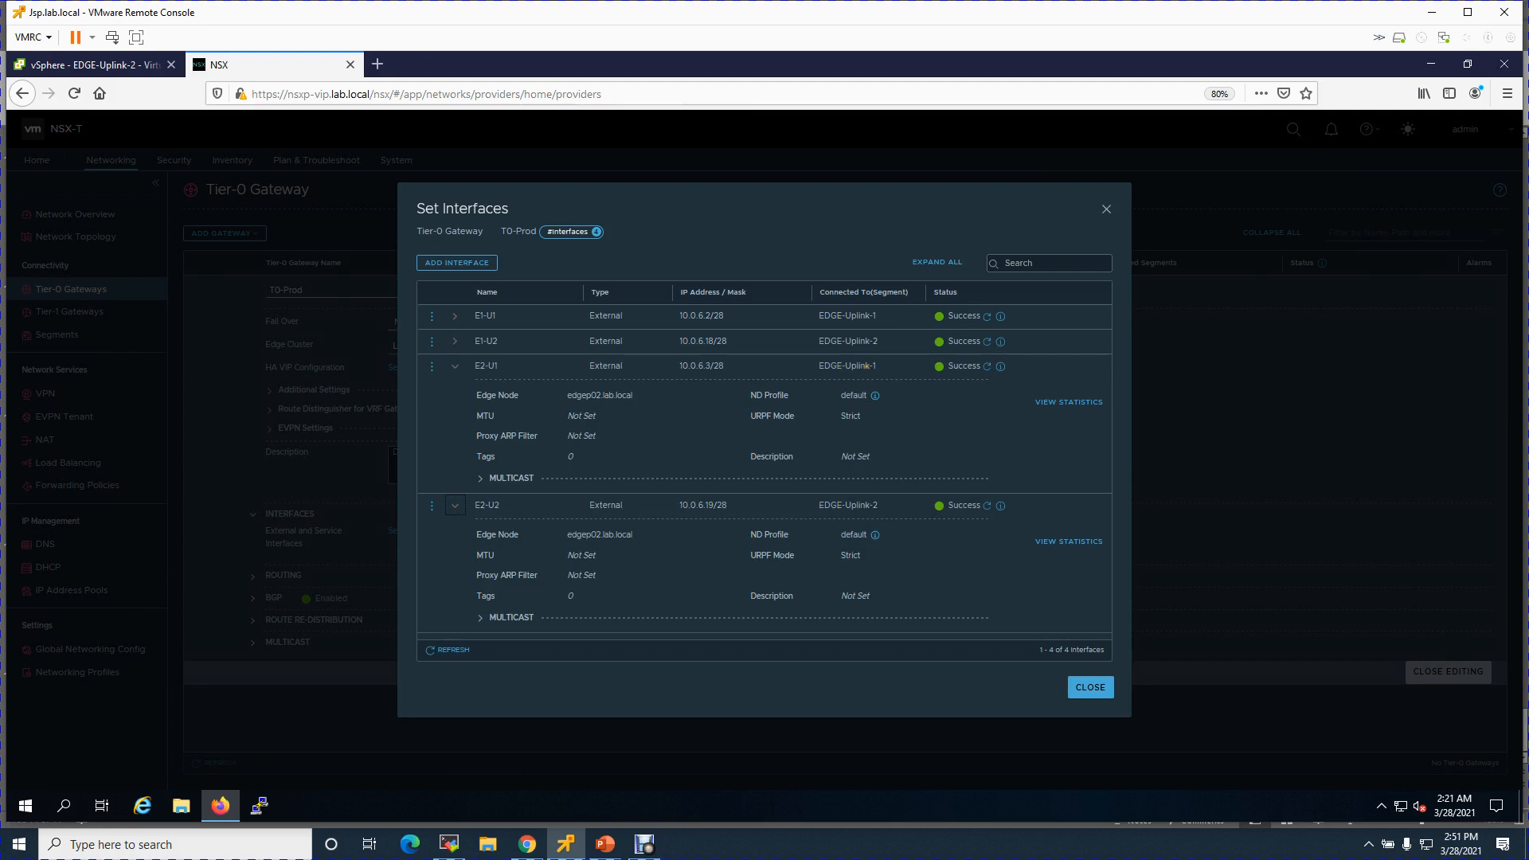
drag(687, 365, 705, 366)
drag(696, 505, 727, 505)
click(455, 366)
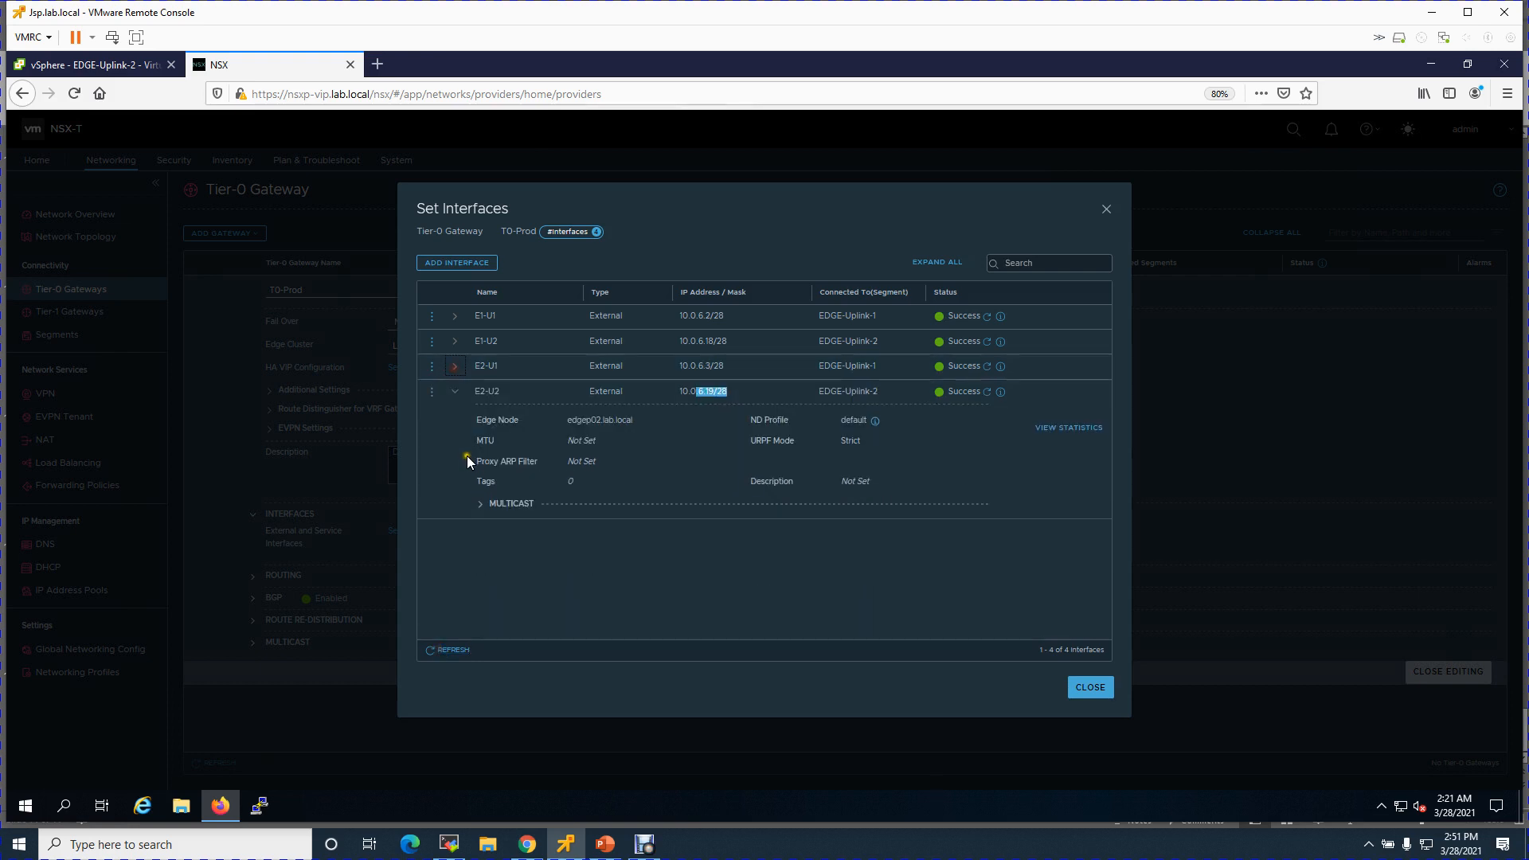
click(457, 395)
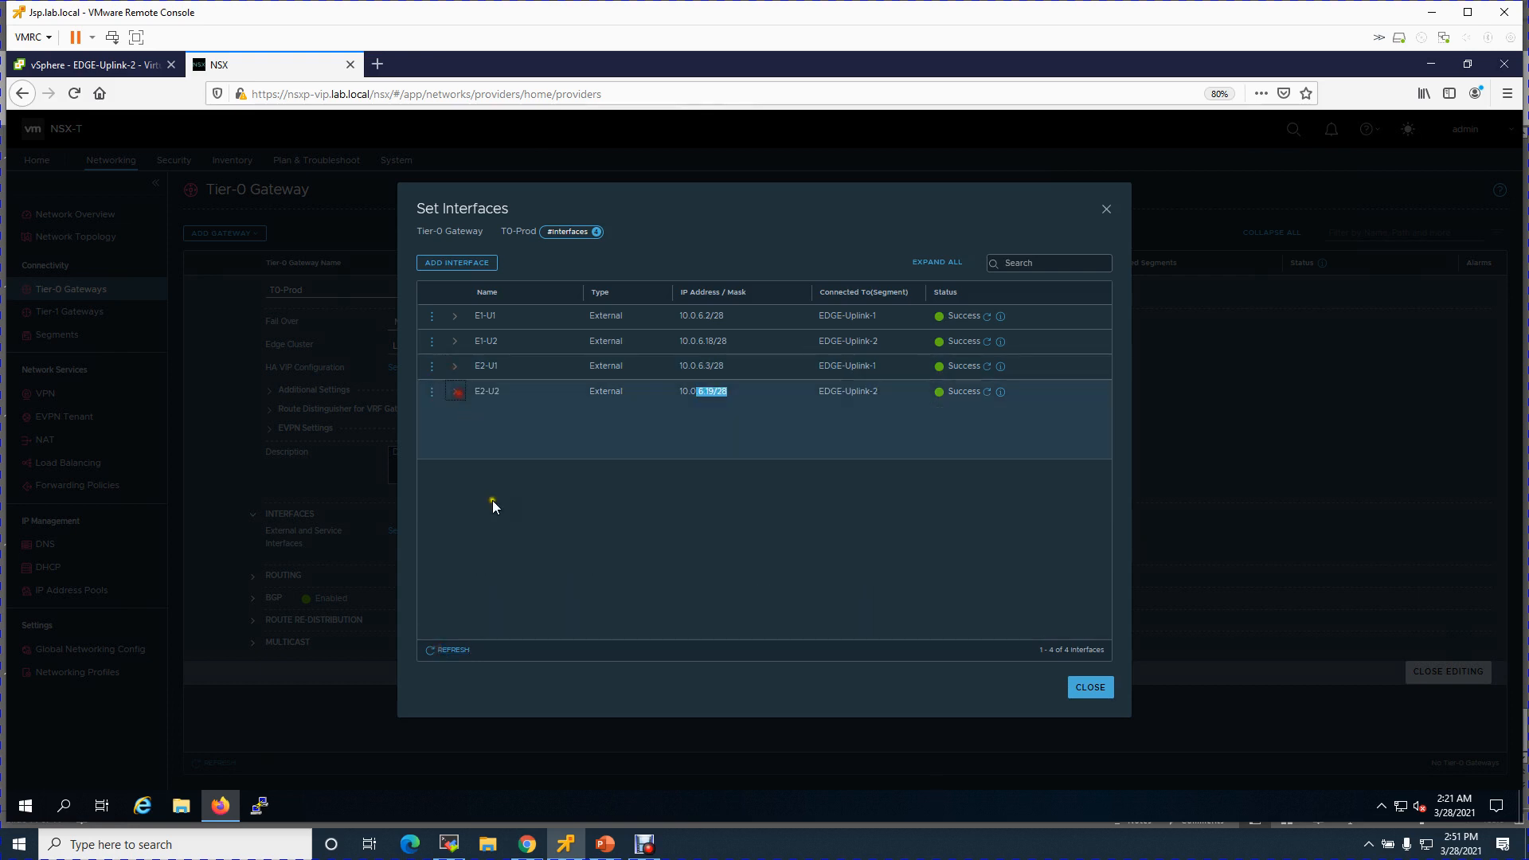
click(1081, 690)
- Turn ECMP off in T0-Prod's BGP settings and save
click(611, 533)
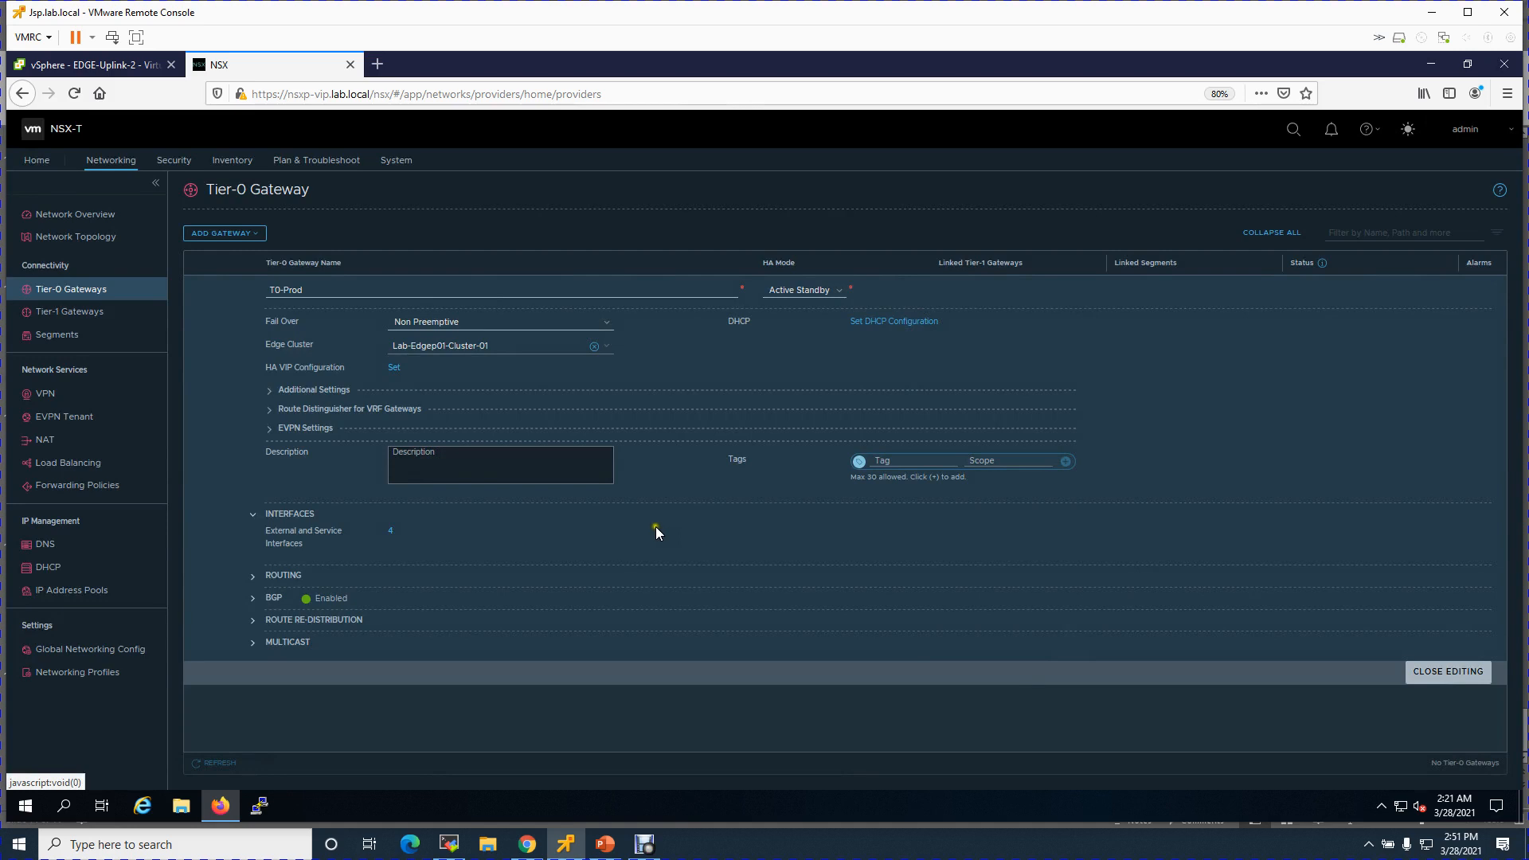
double_click(675, 524)
click(677, 523)
click(254, 598)
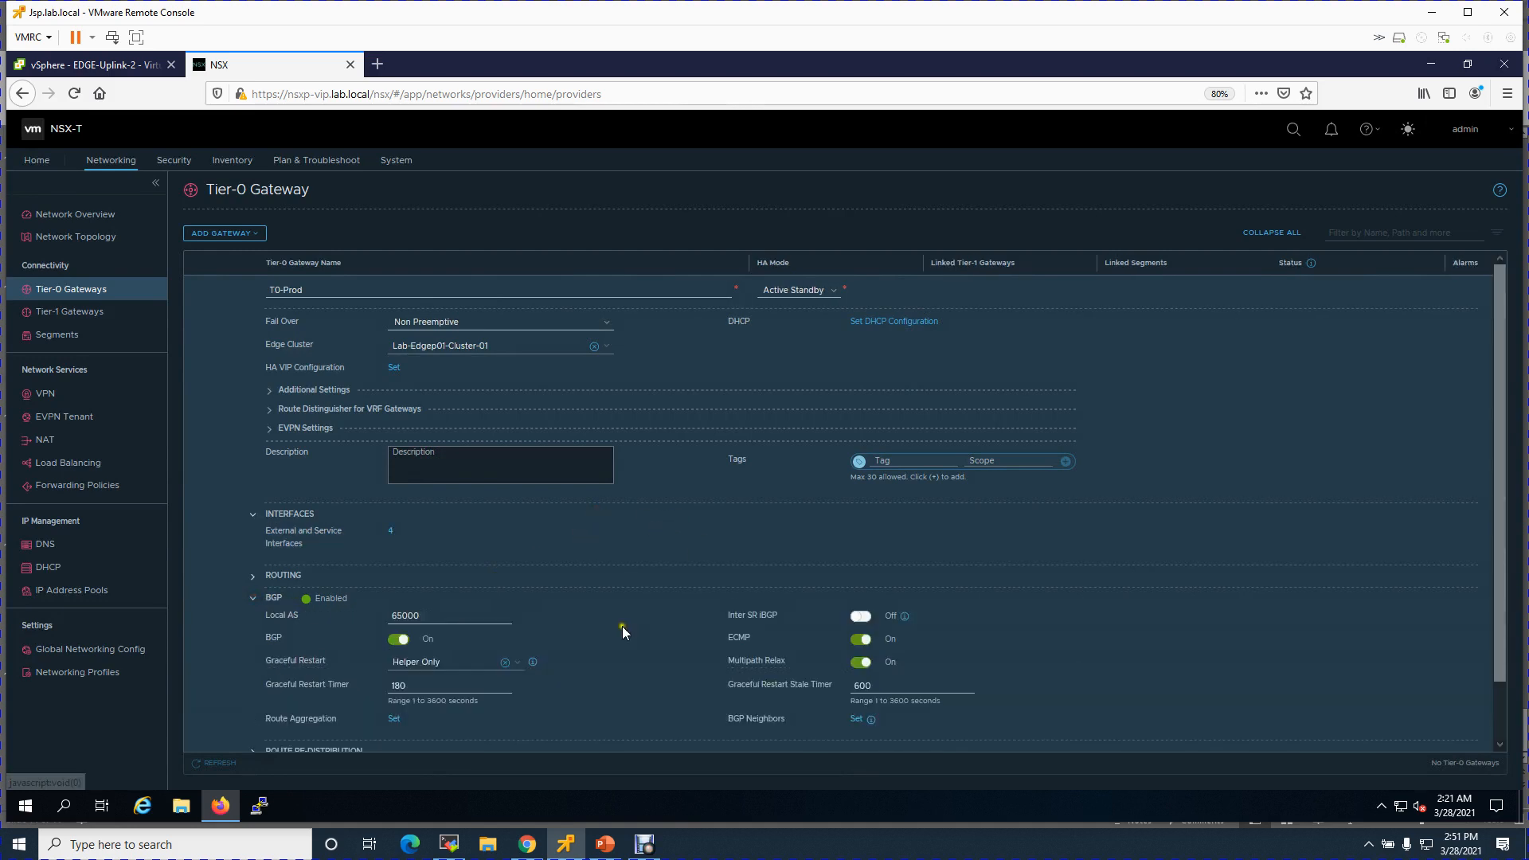
scroll(981, 574, down, 1)
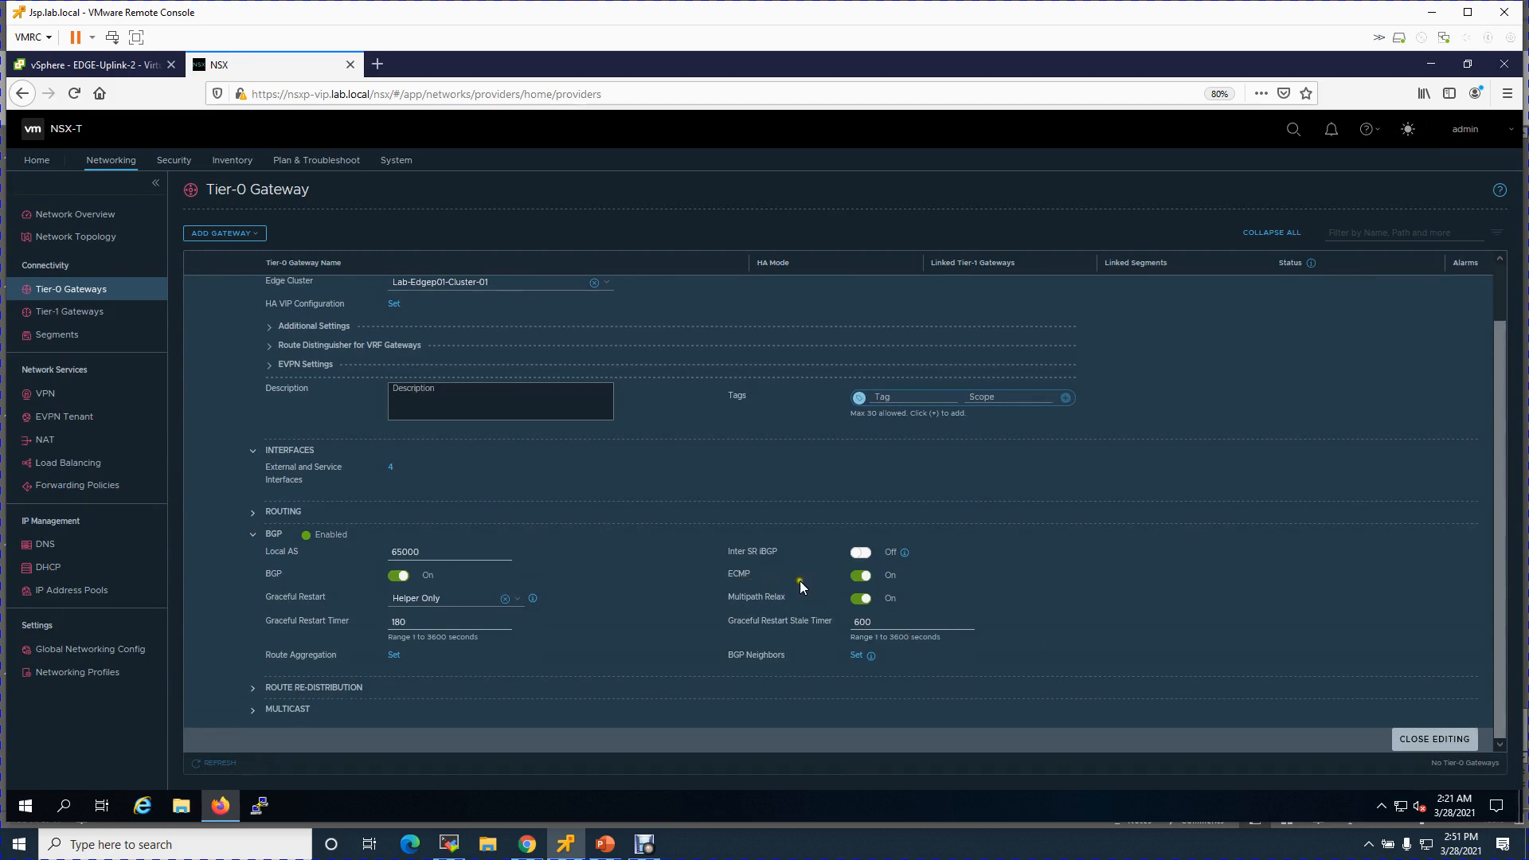
click(859, 576)
click(301, 690)
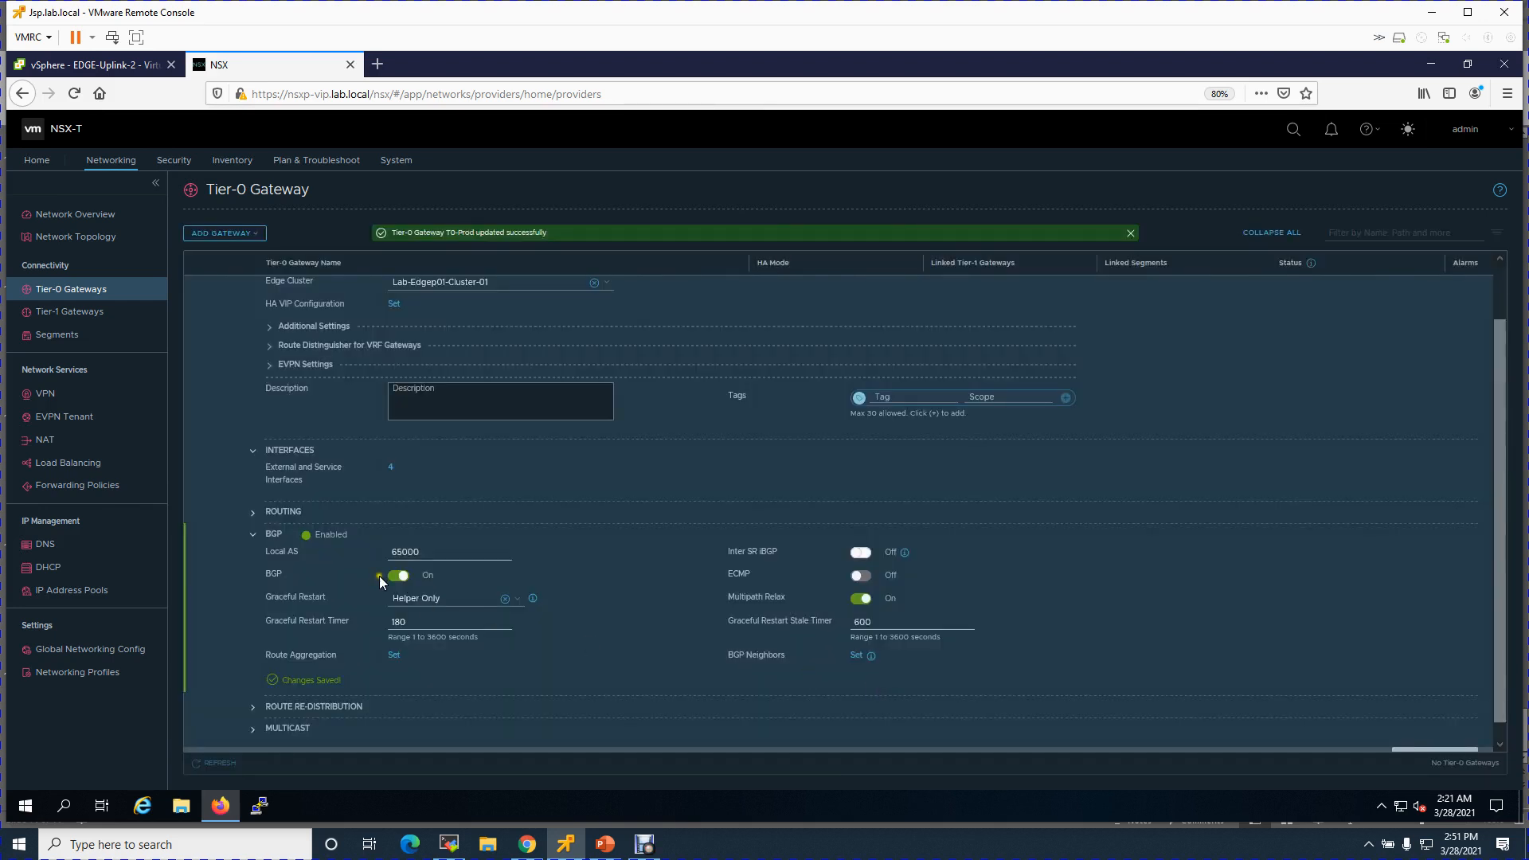
- Change the BGP Local AS from 65000 to 65117 and save it
drag(422, 555, 357, 545)
text(65117)
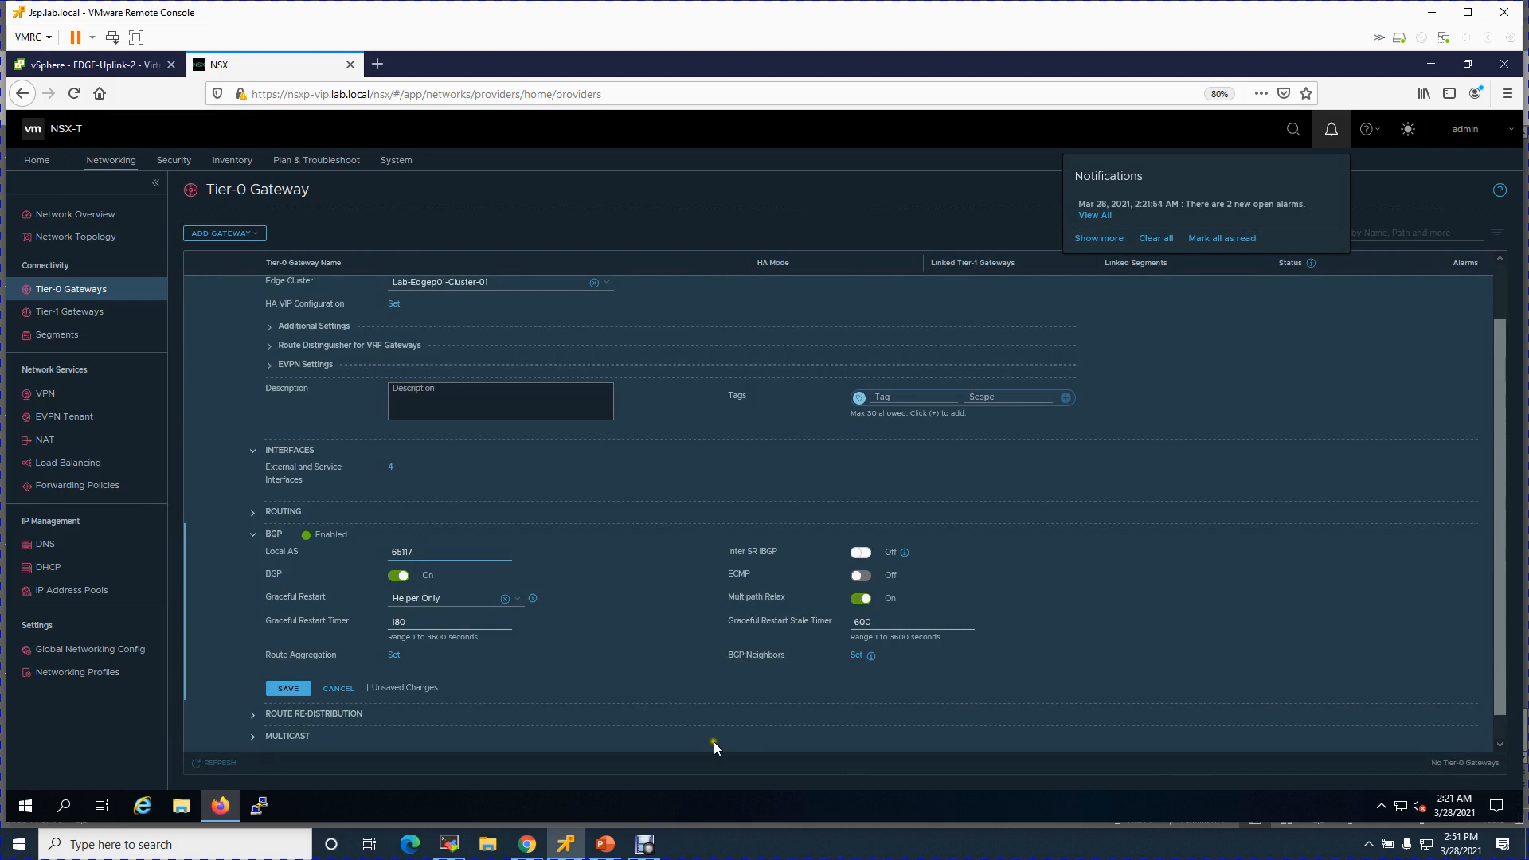
click(286, 690)
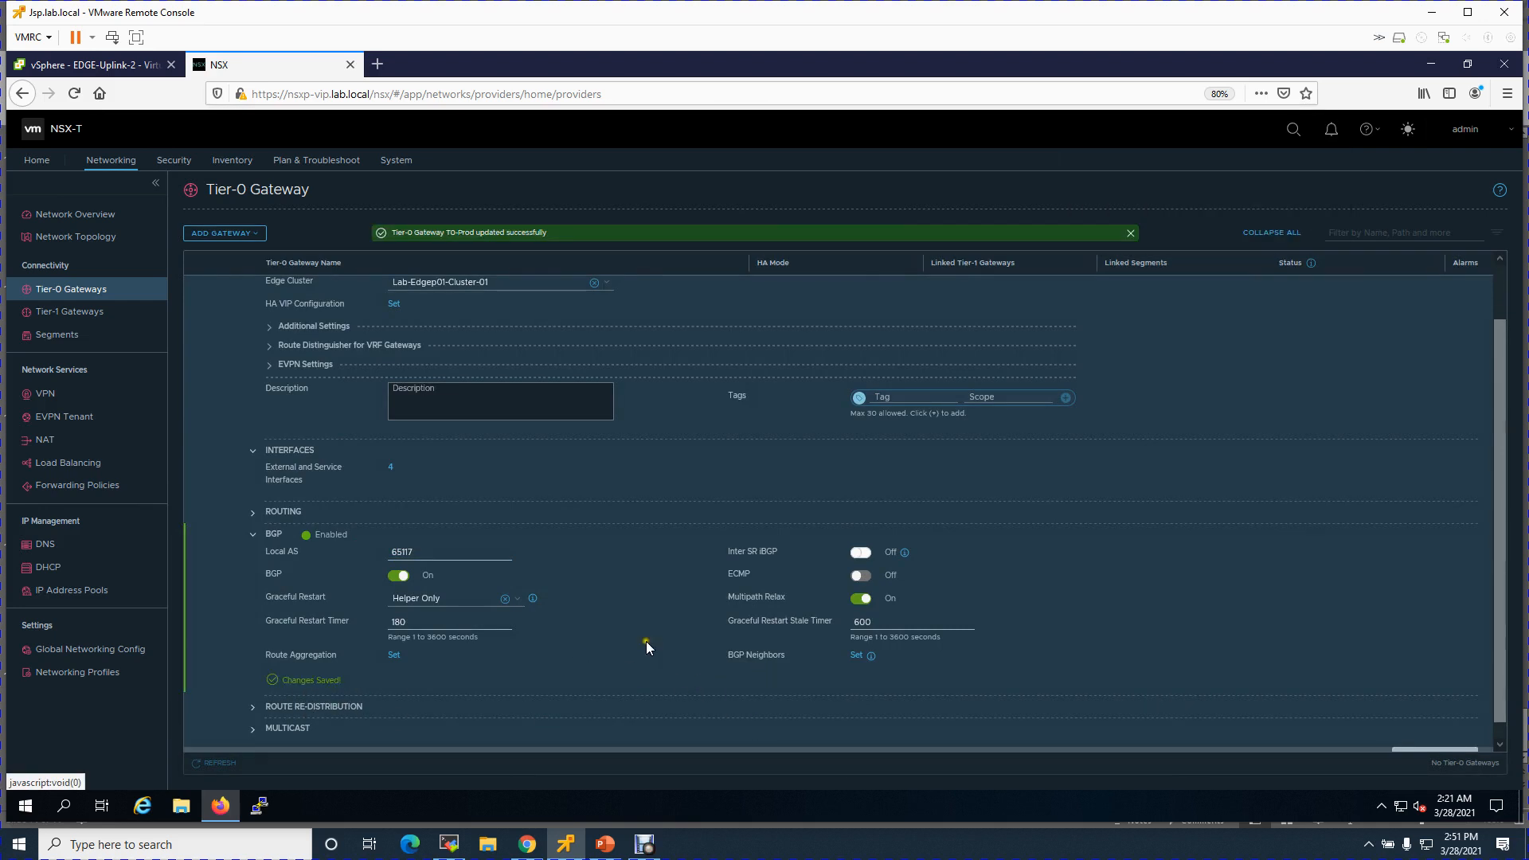
scroll(669, 630, down, 2)
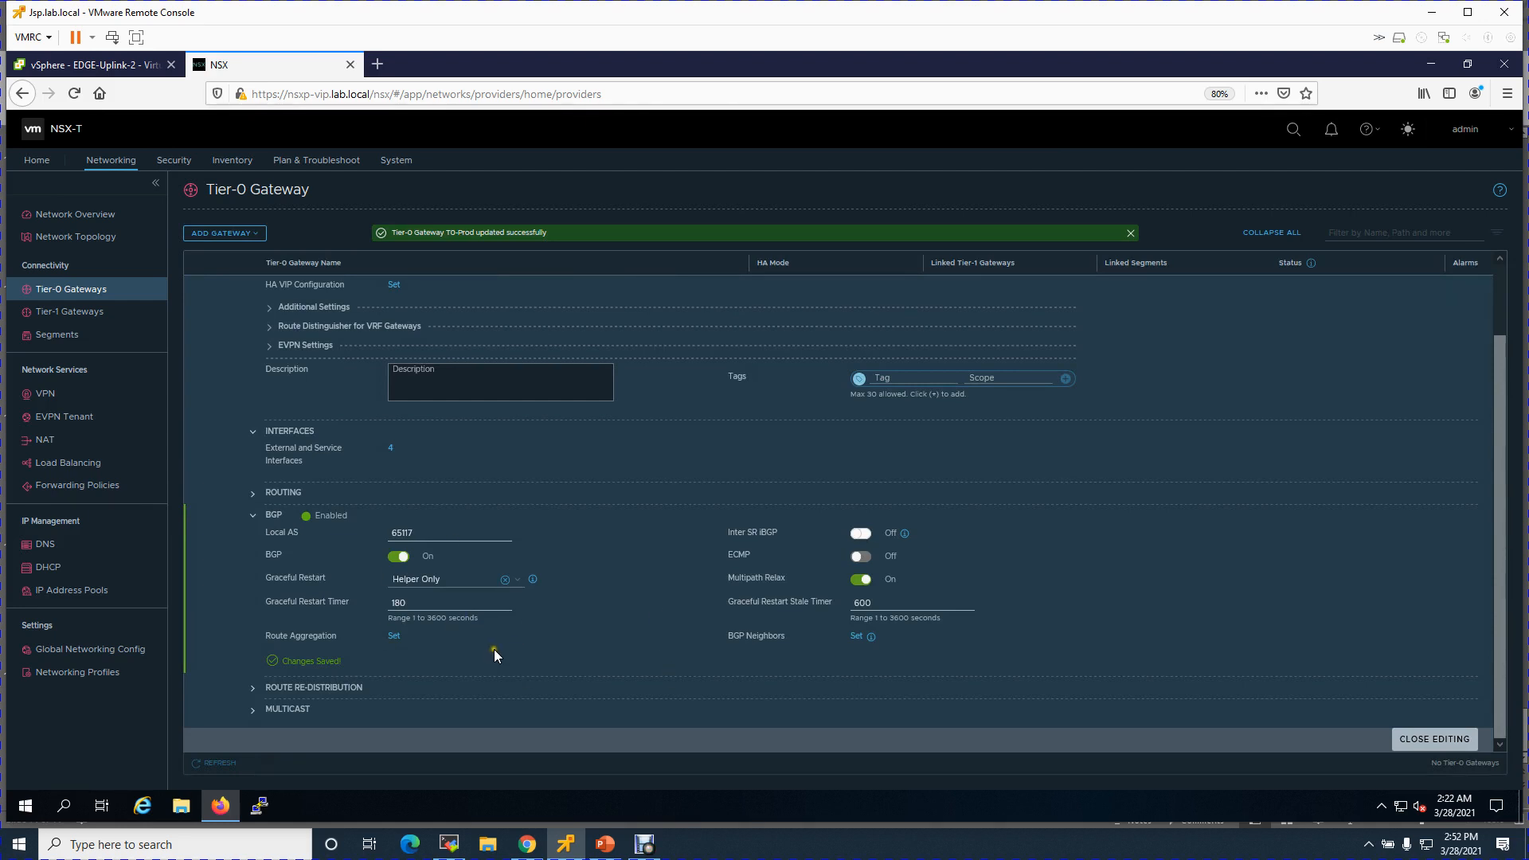
click(857, 635)
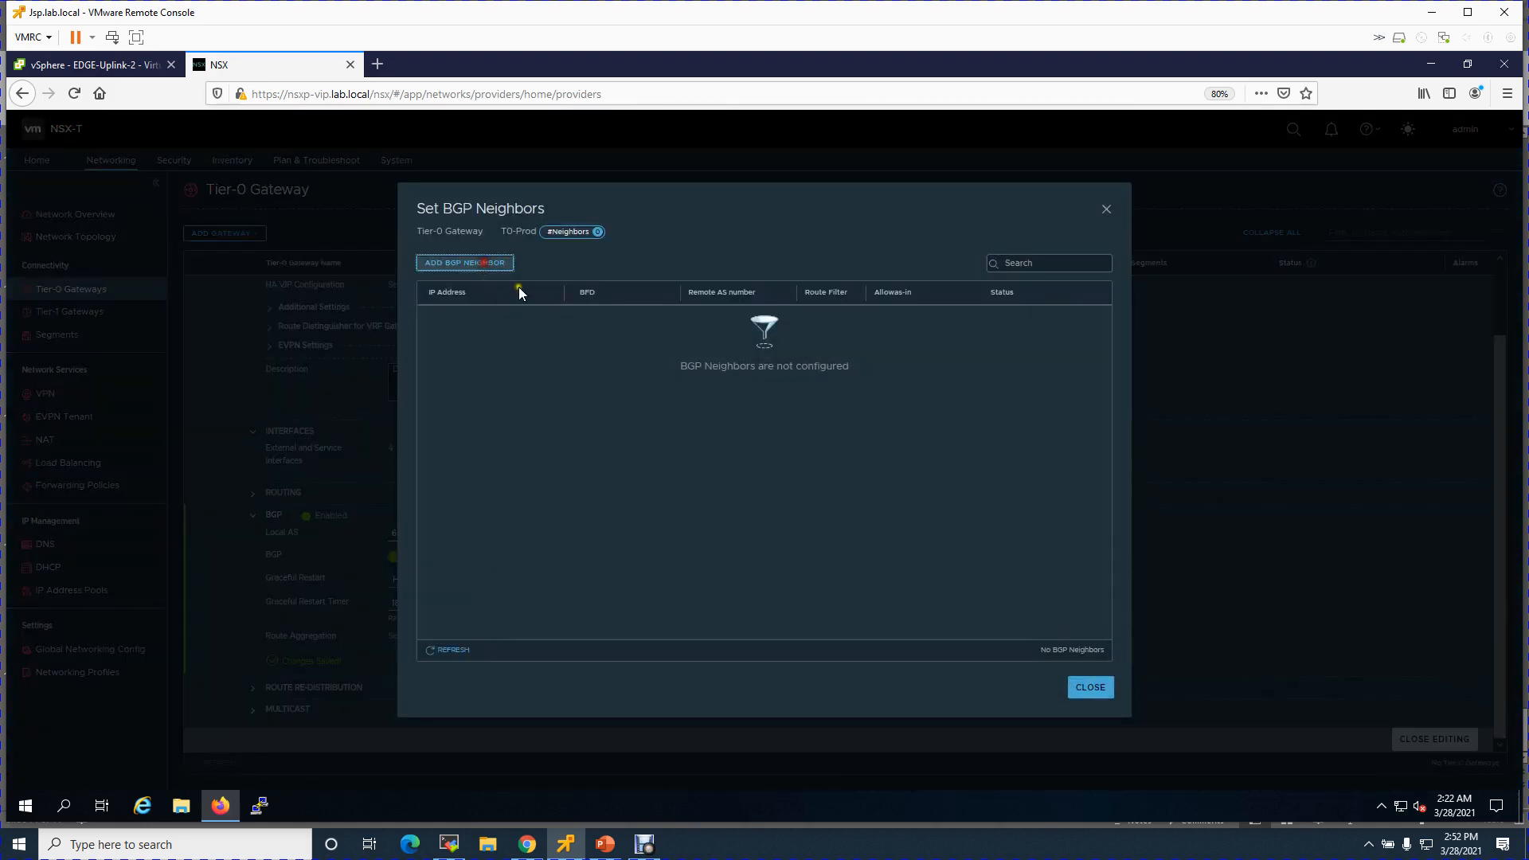
- Start a new BGP neighbor with IP 10.0.6.1 and remote AS 65116
click(487, 265)
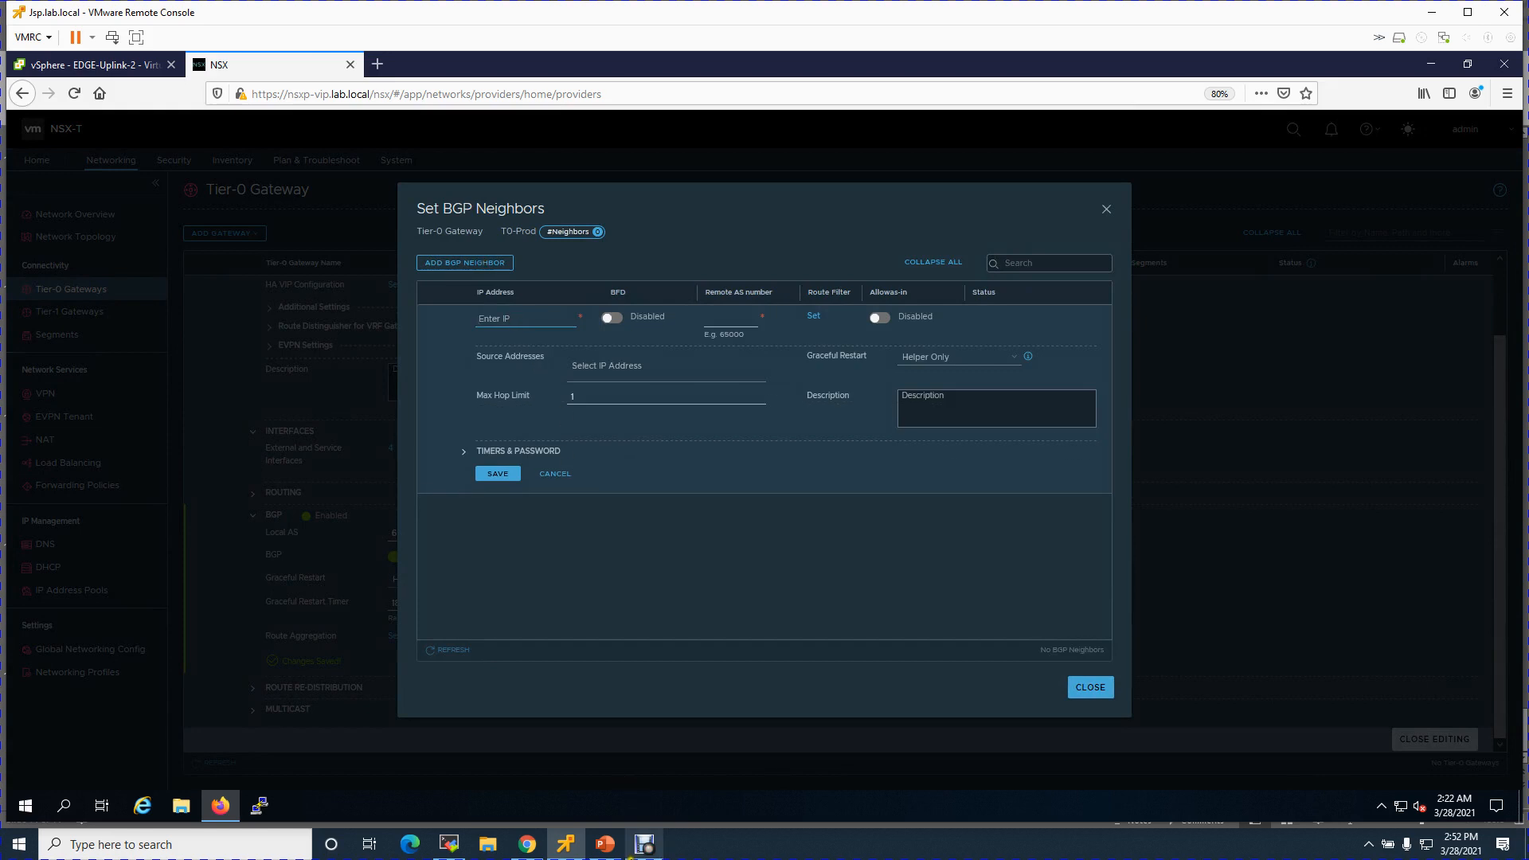
click(604, 846)
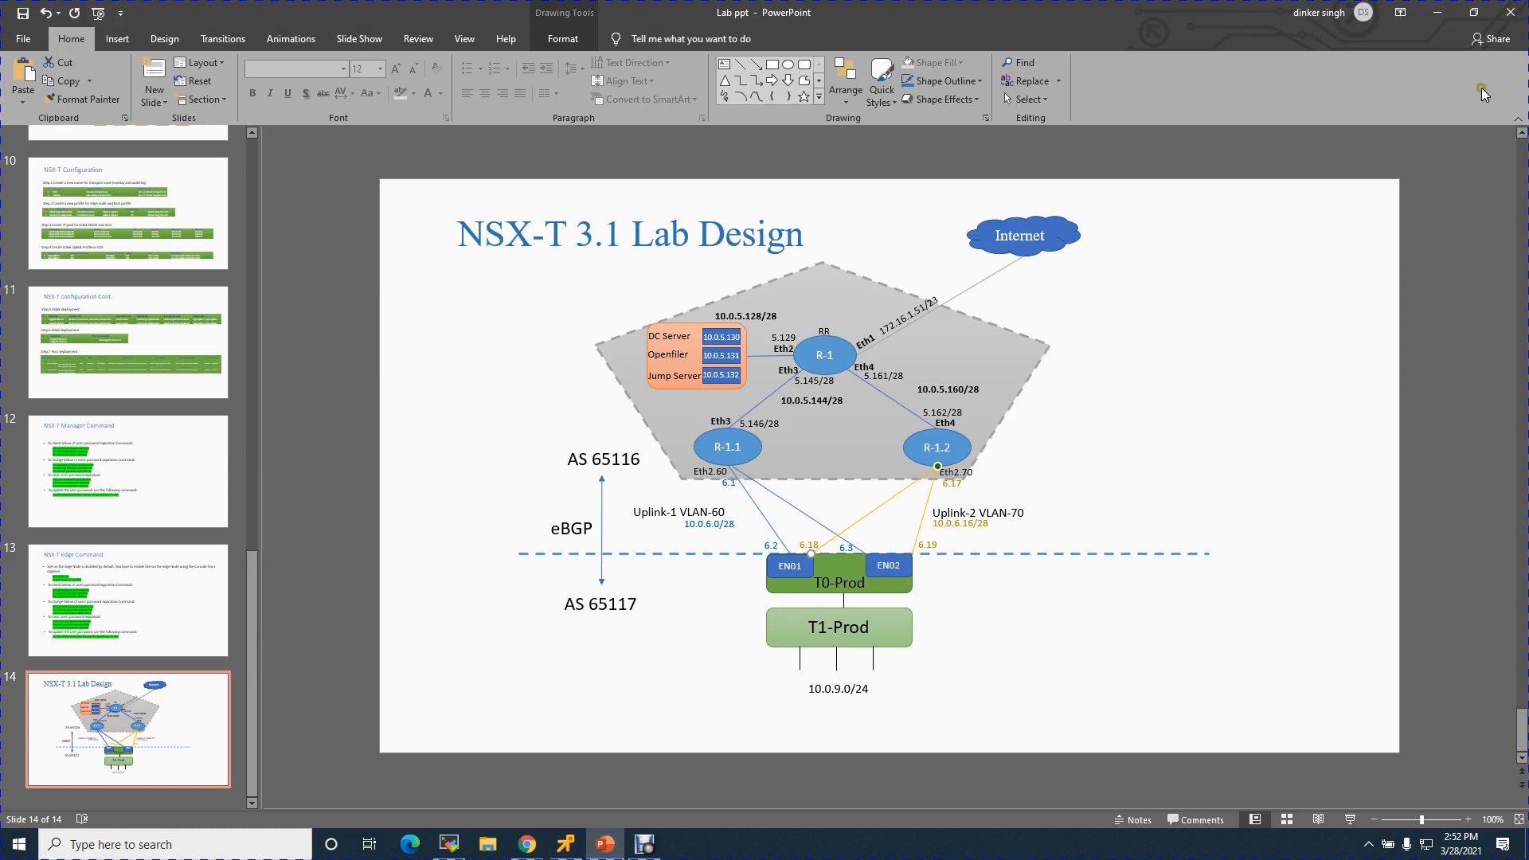
click(1438, 12)
click(527, 320)
text(10.0.6.1)
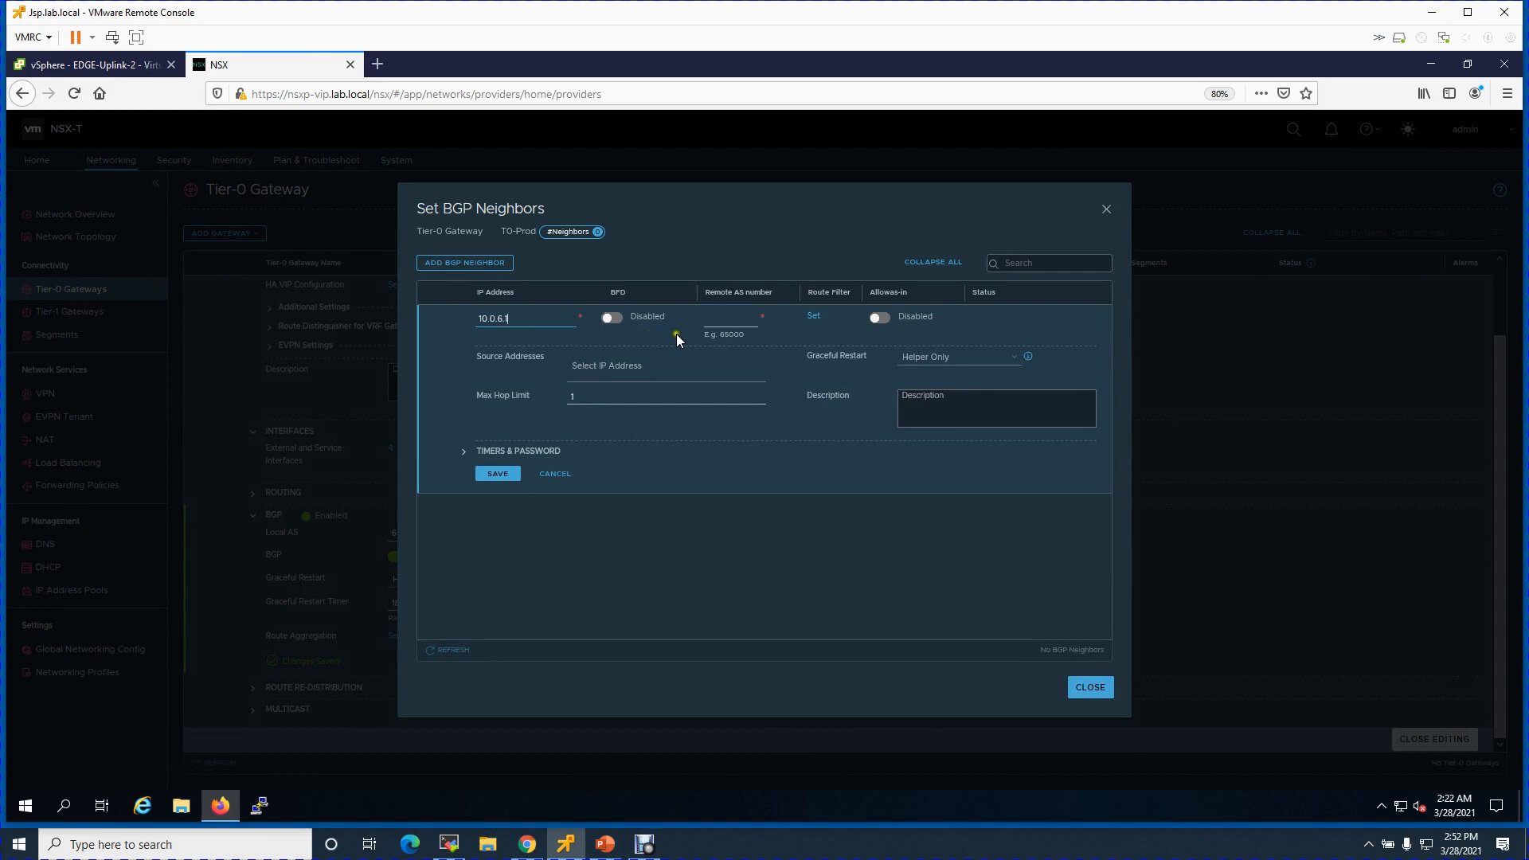
click(723, 320)
text(65116)
- Select source addresses 10.0.6.2 and 10.0.6.3 and save the neighbor
click(697, 379)
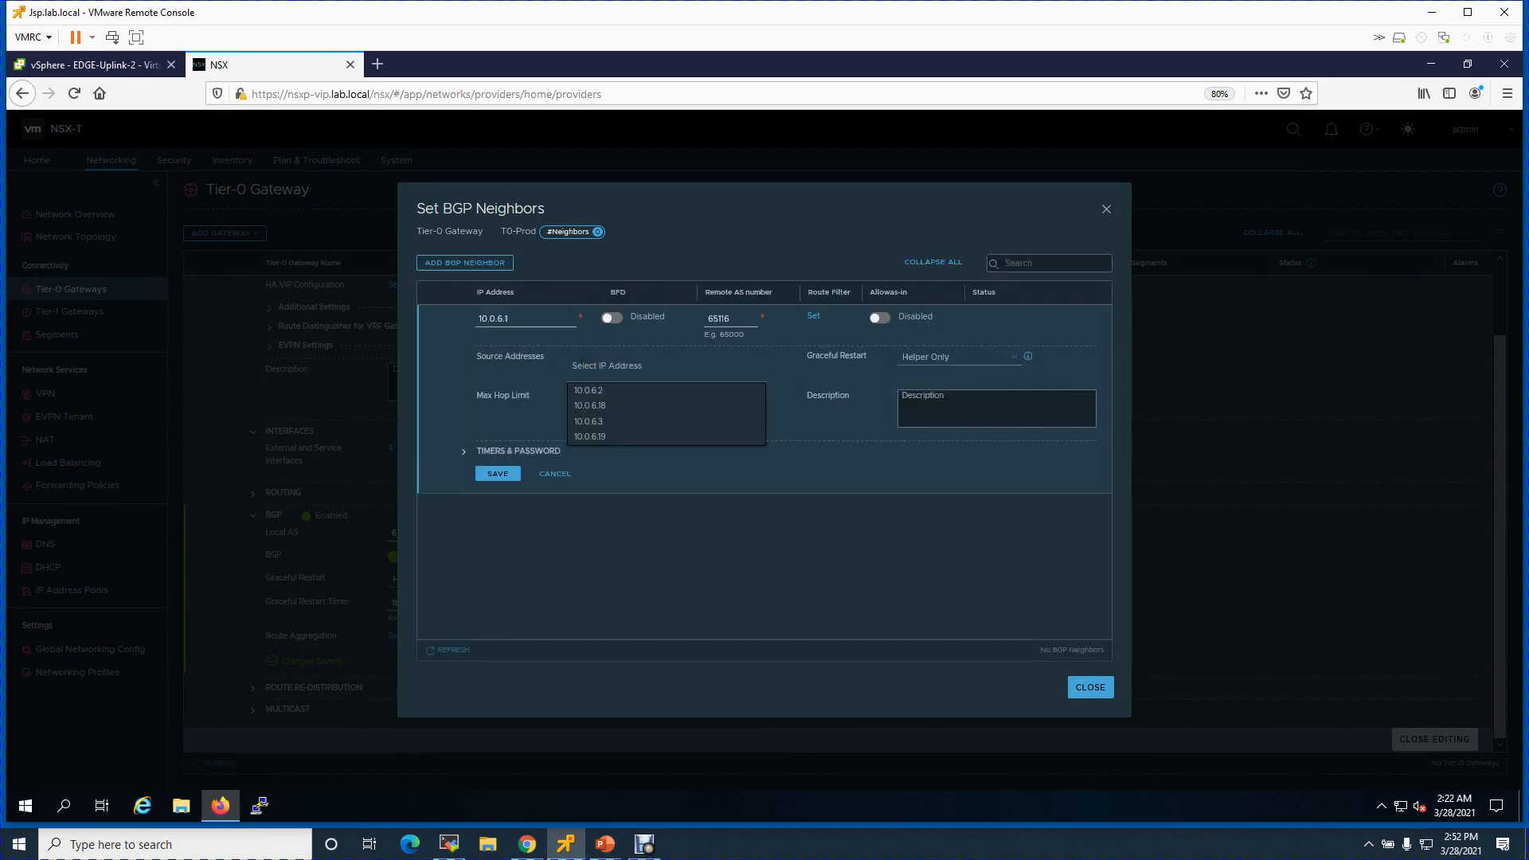
click(593, 390)
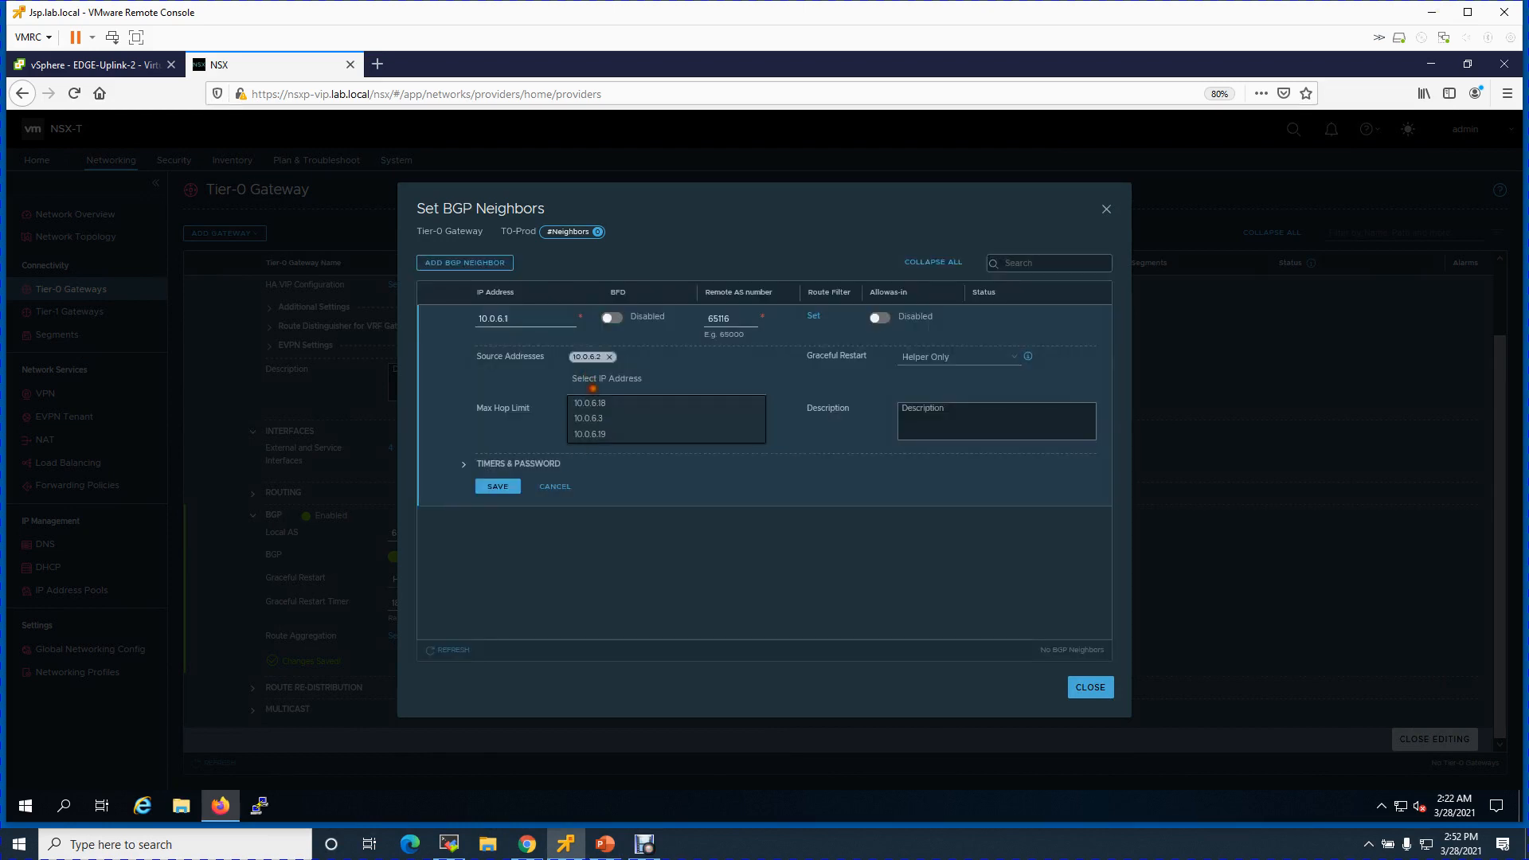
click(601, 421)
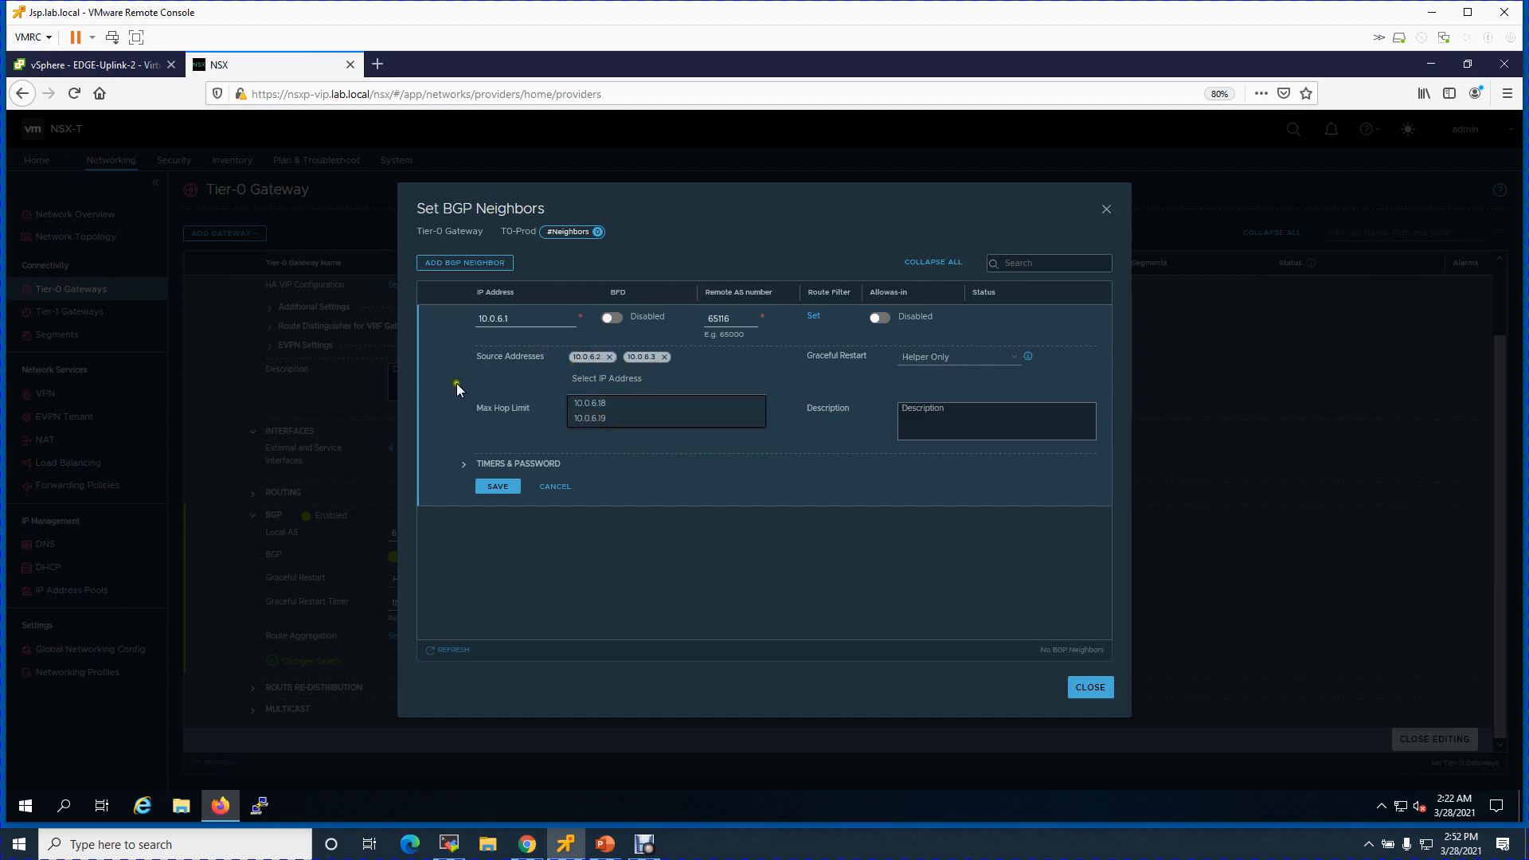
click(512, 318)
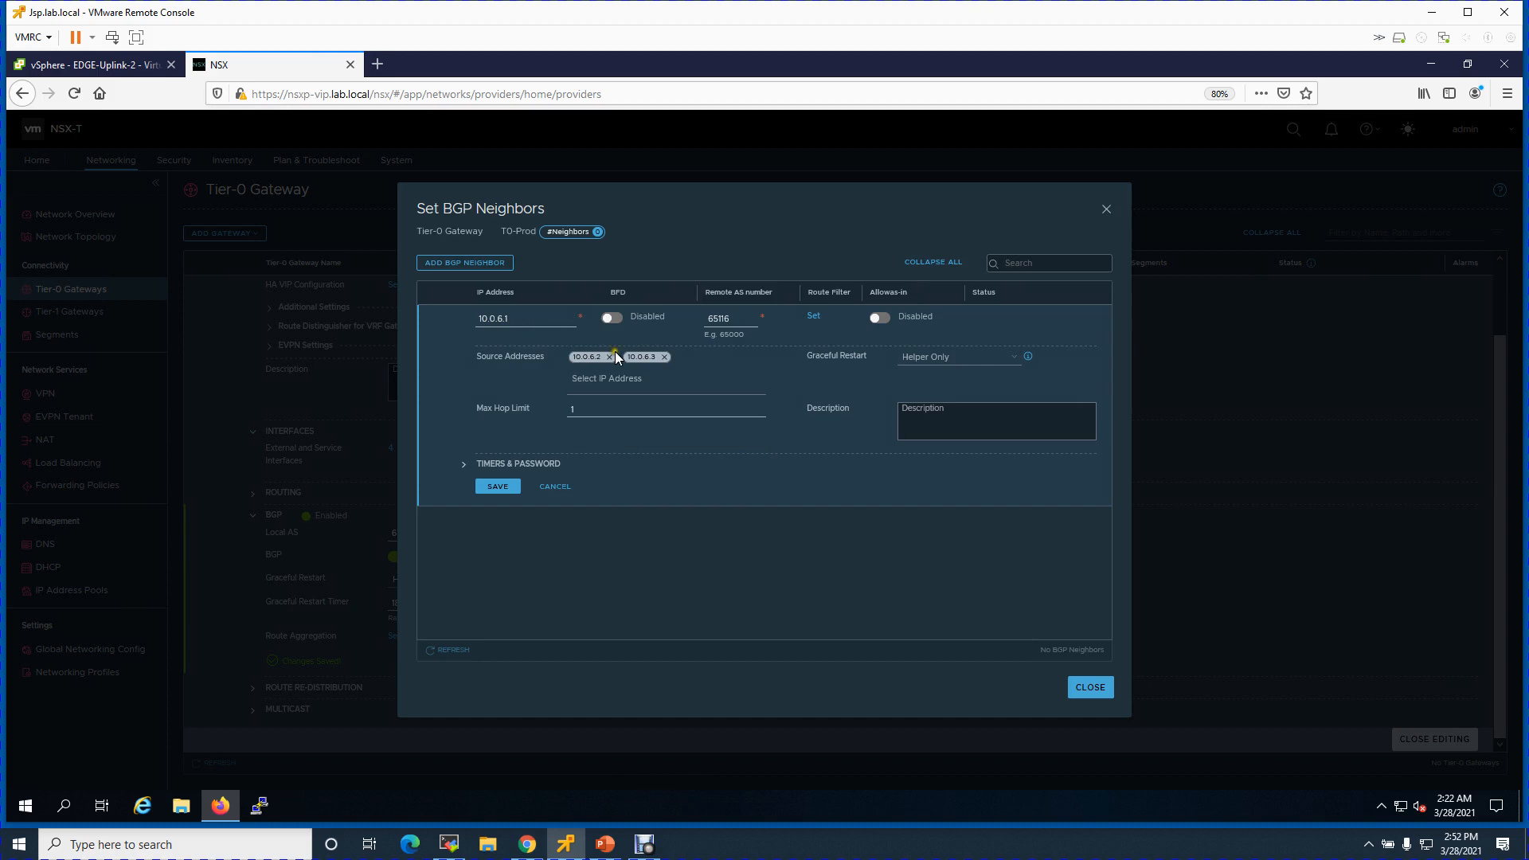
click(499, 486)
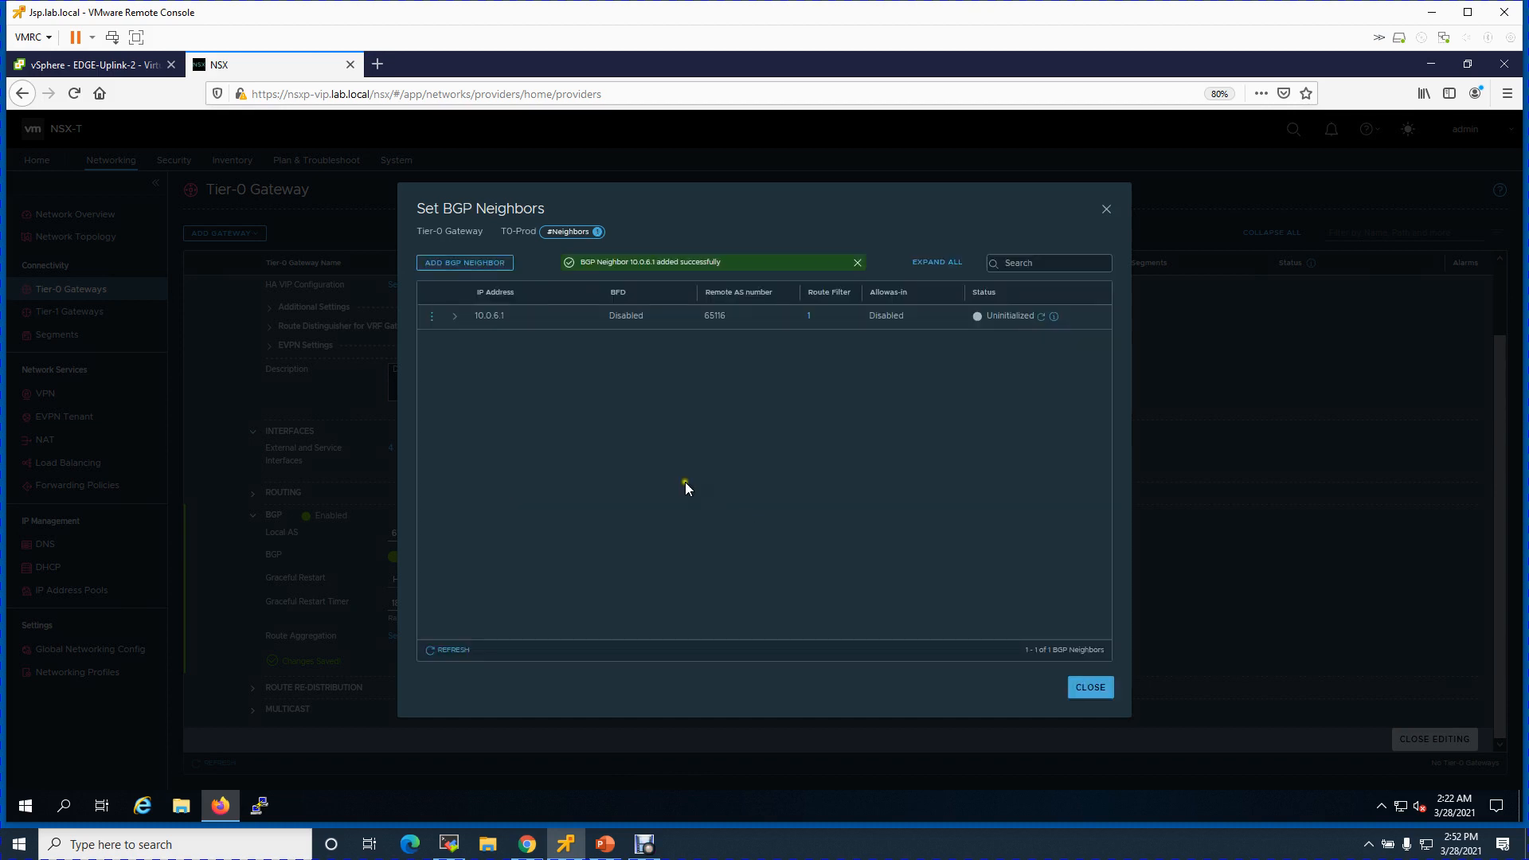
- Add neighbor 10.0.6.17 (remote AS 65117, sources 10.0.6.18, 10.0.6.19), confirm its status, and close
click(479, 264)
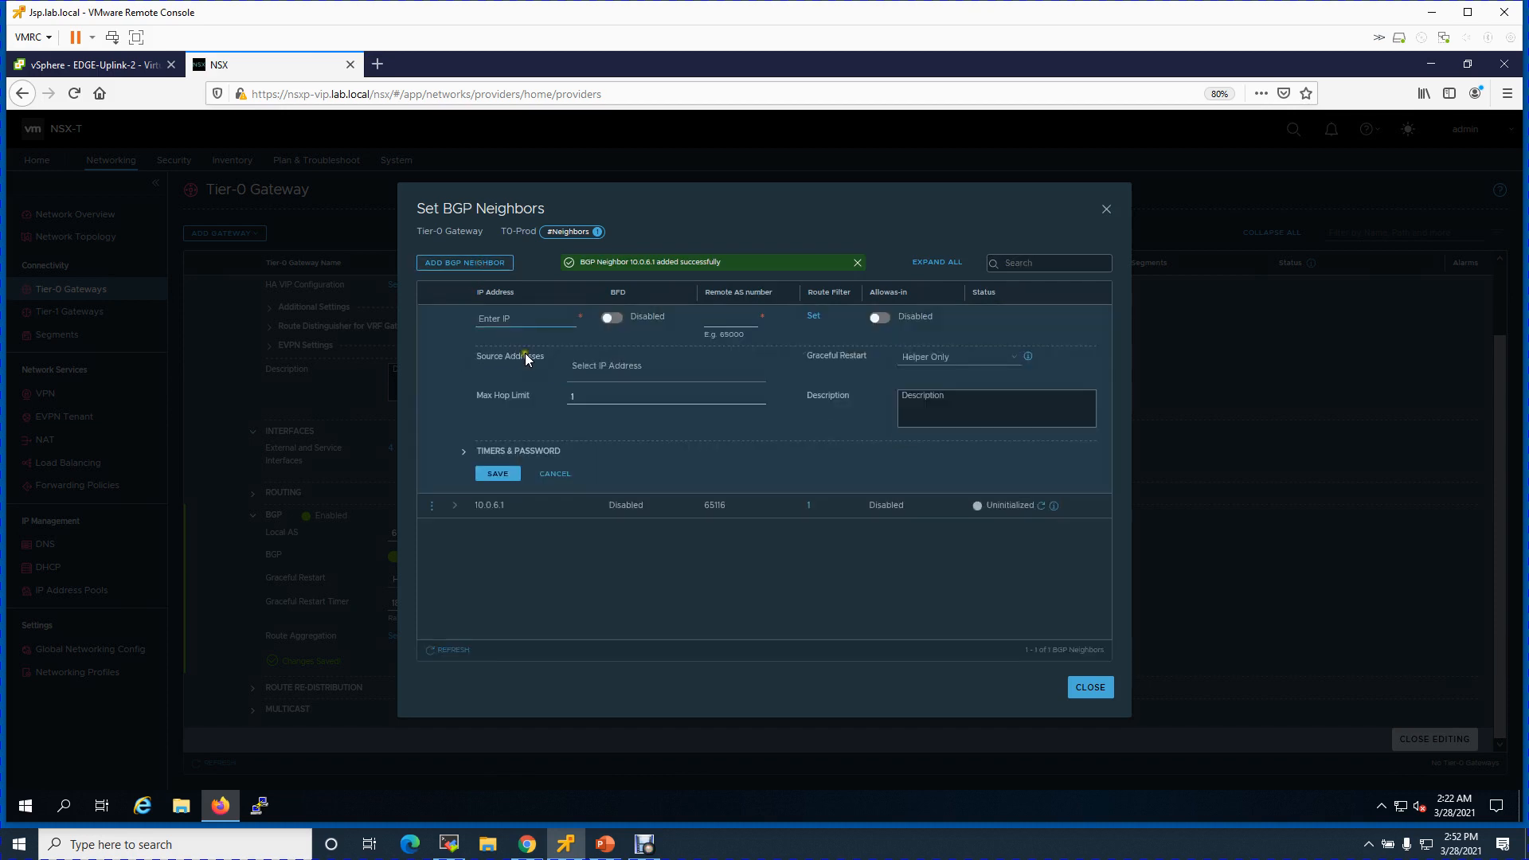
text(10.0.6.17)
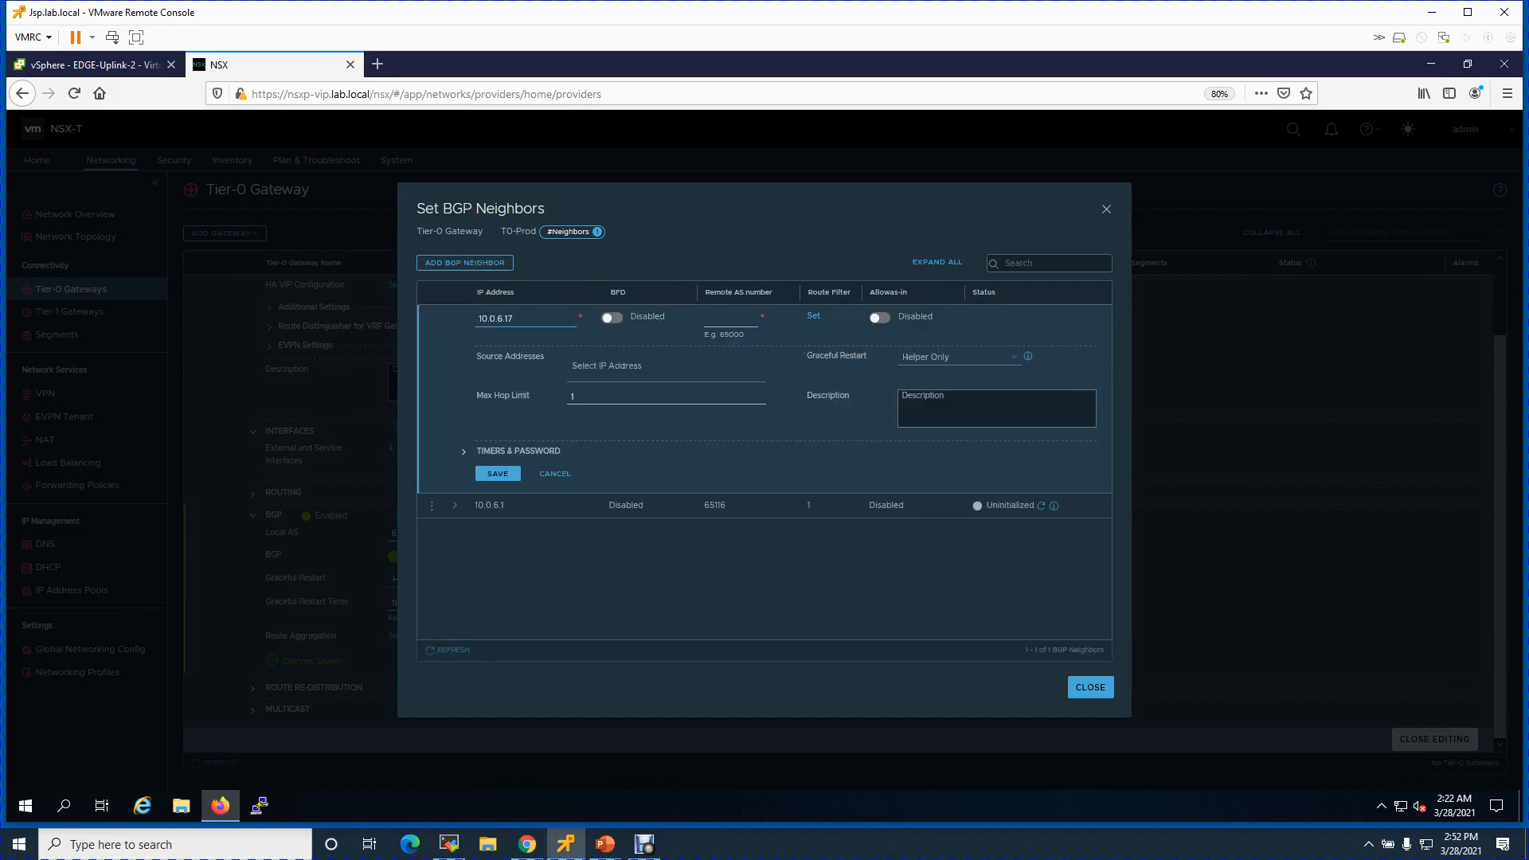
click(714, 319)
click(666, 367)
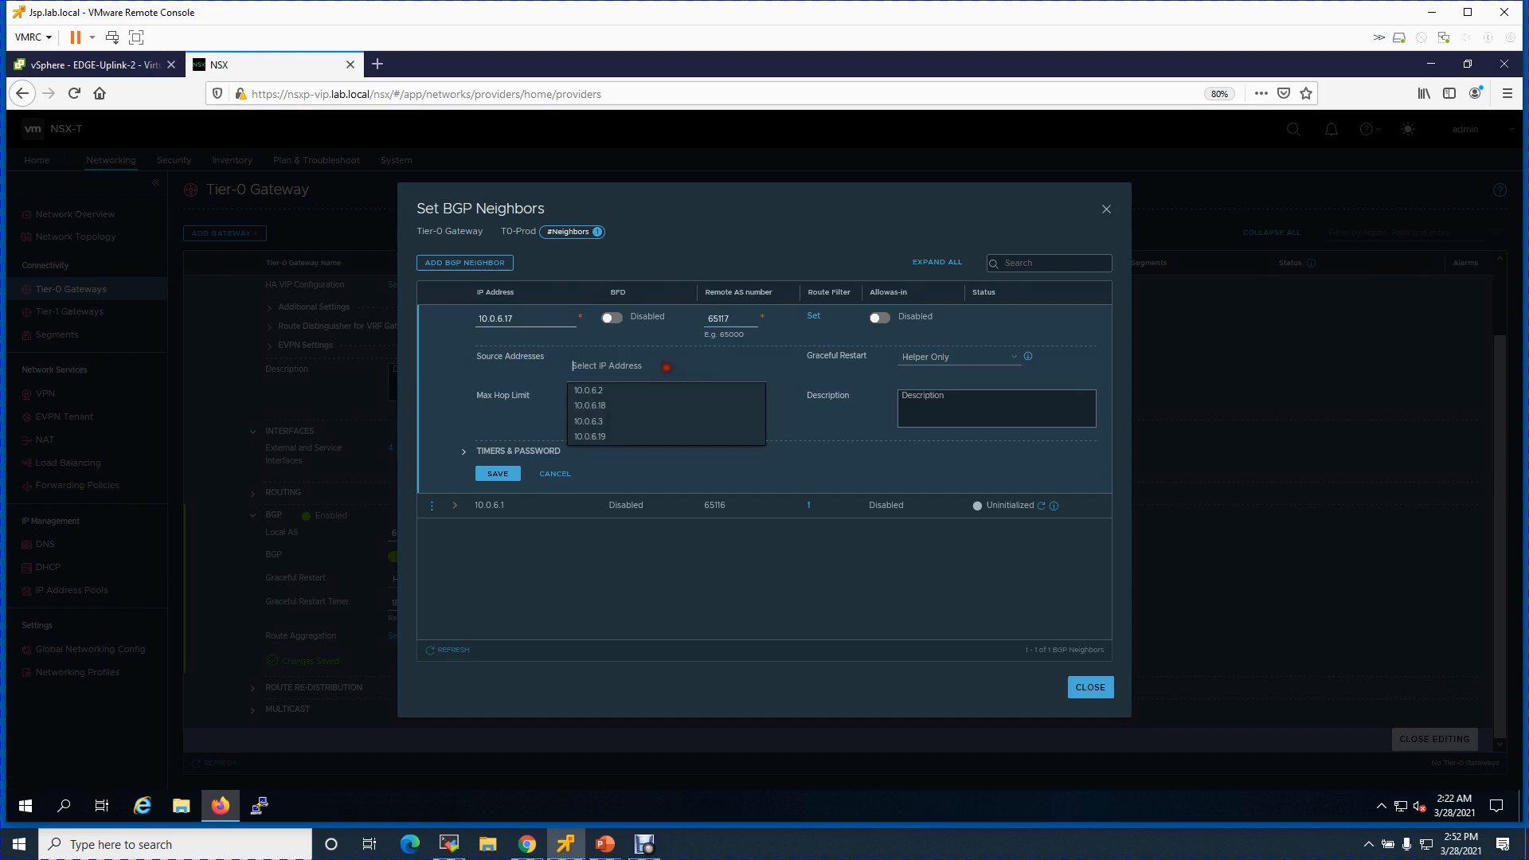
click(615, 406)
click(612, 435)
click(508, 381)
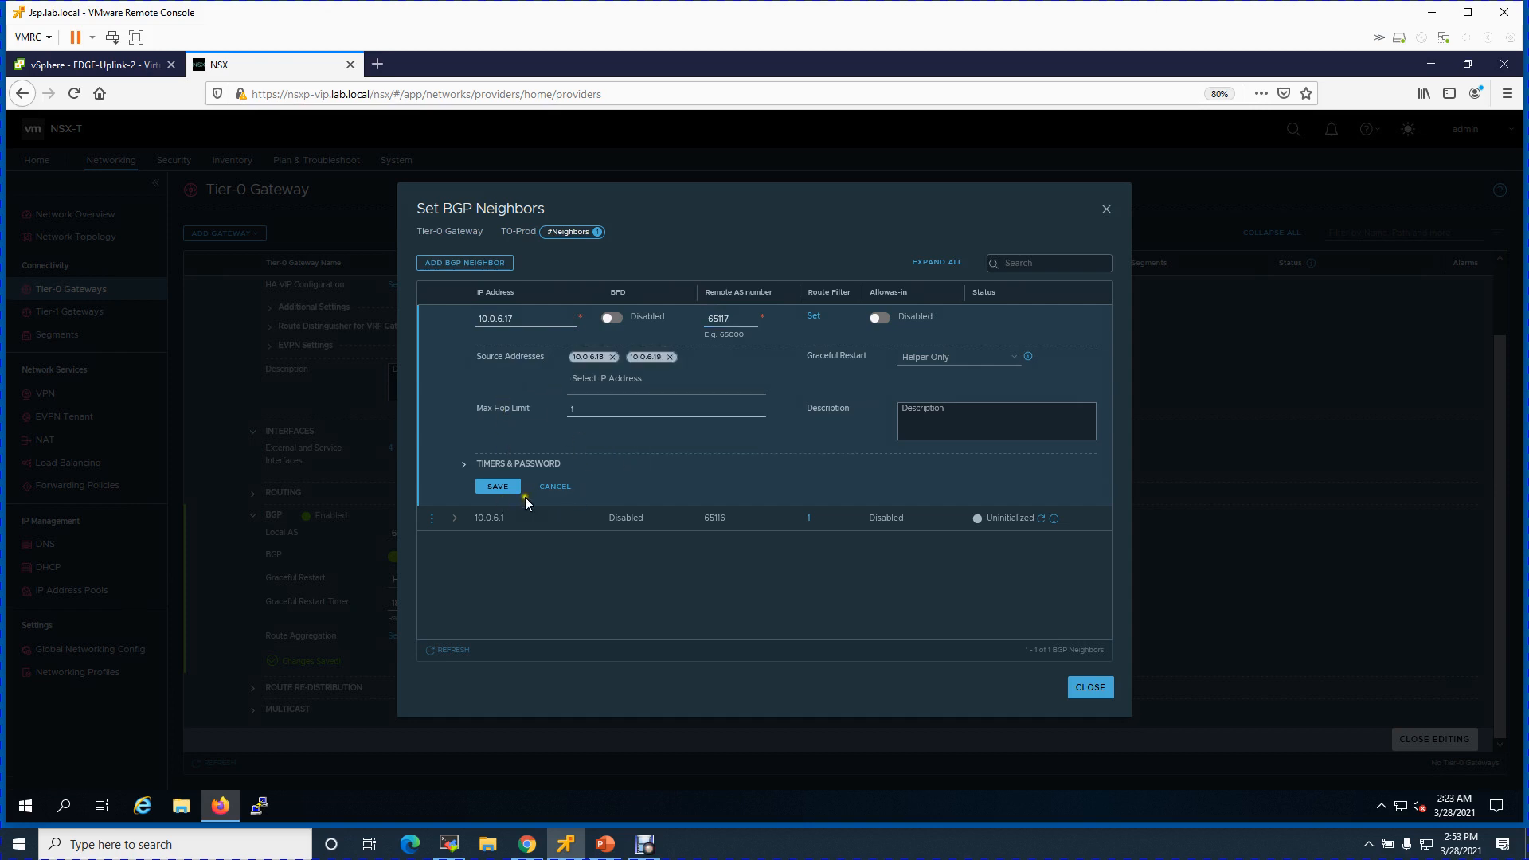
click(499, 486)
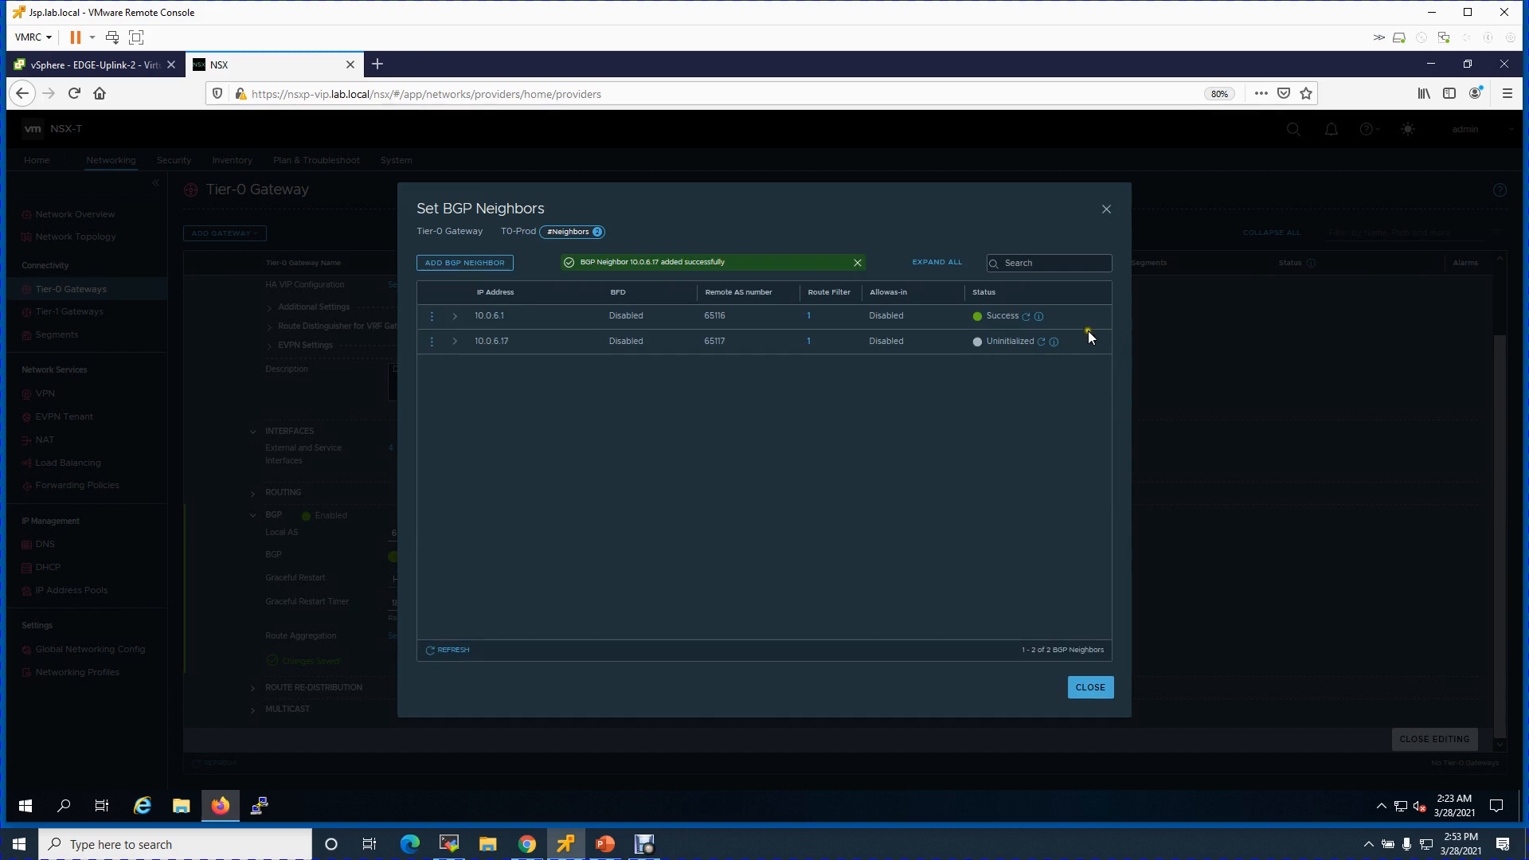
click(1041, 341)
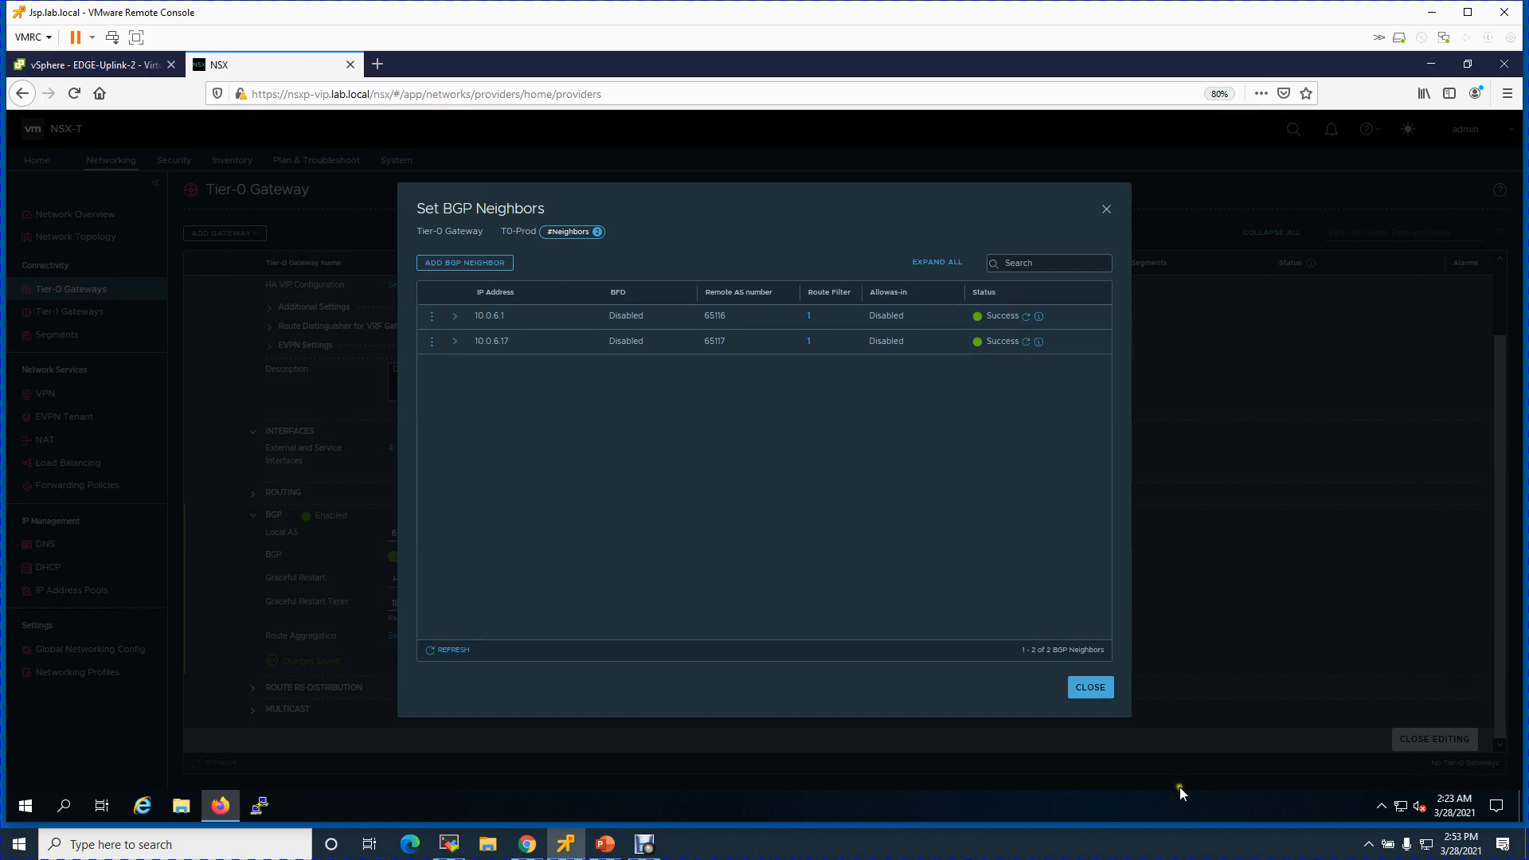
click(1099, 688)
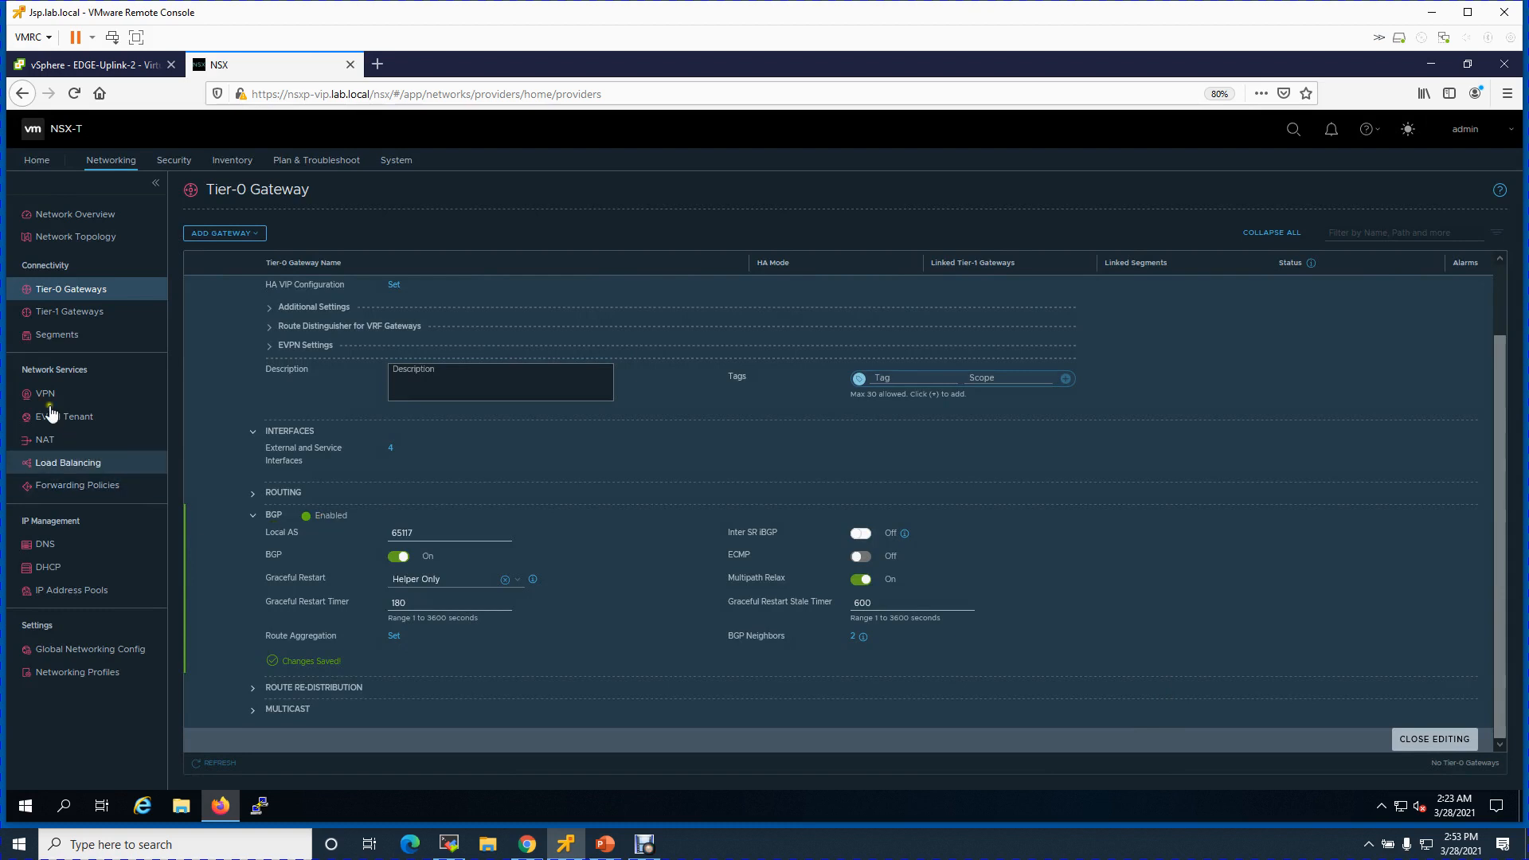
- Finish editing T0-Prod and start a new Tier-1 gateway named T1-Prod
click(77, 341)
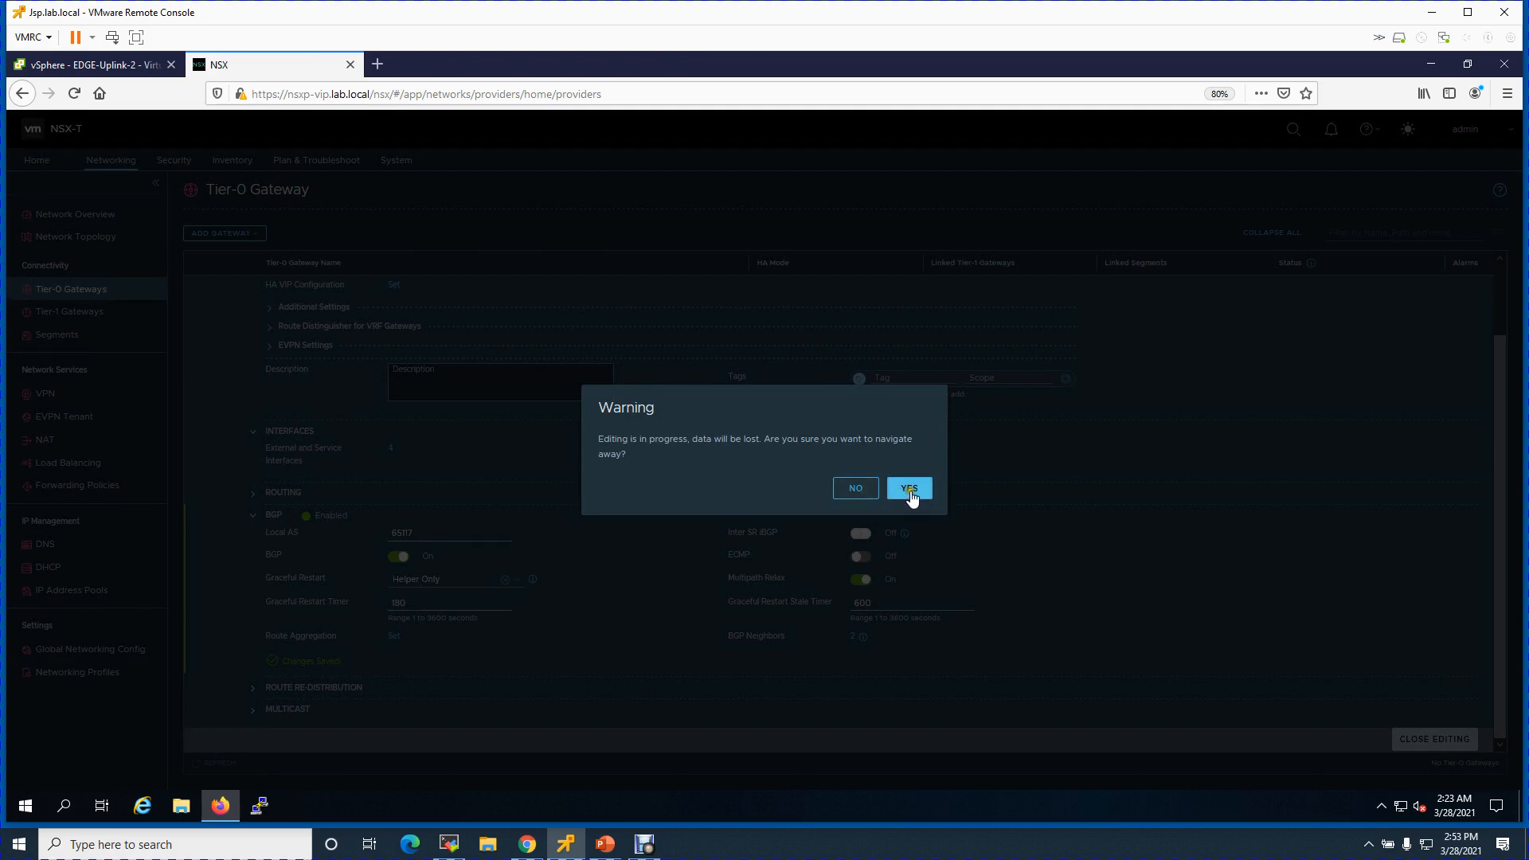
click(851, 492)
click(1465, 741)
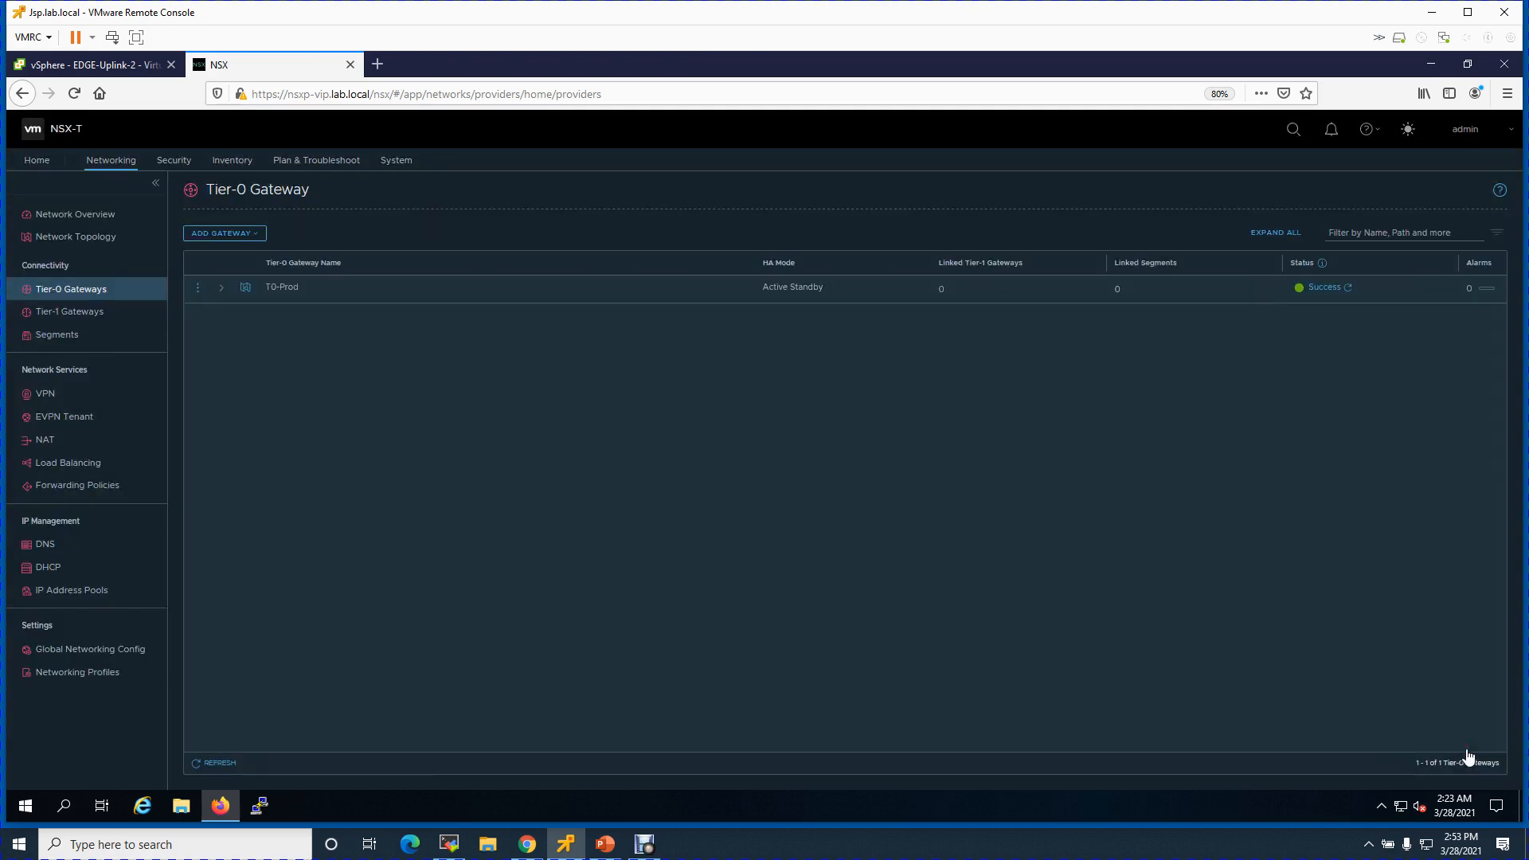
click(83, 312)
click(265, 235)
click(331, 284)
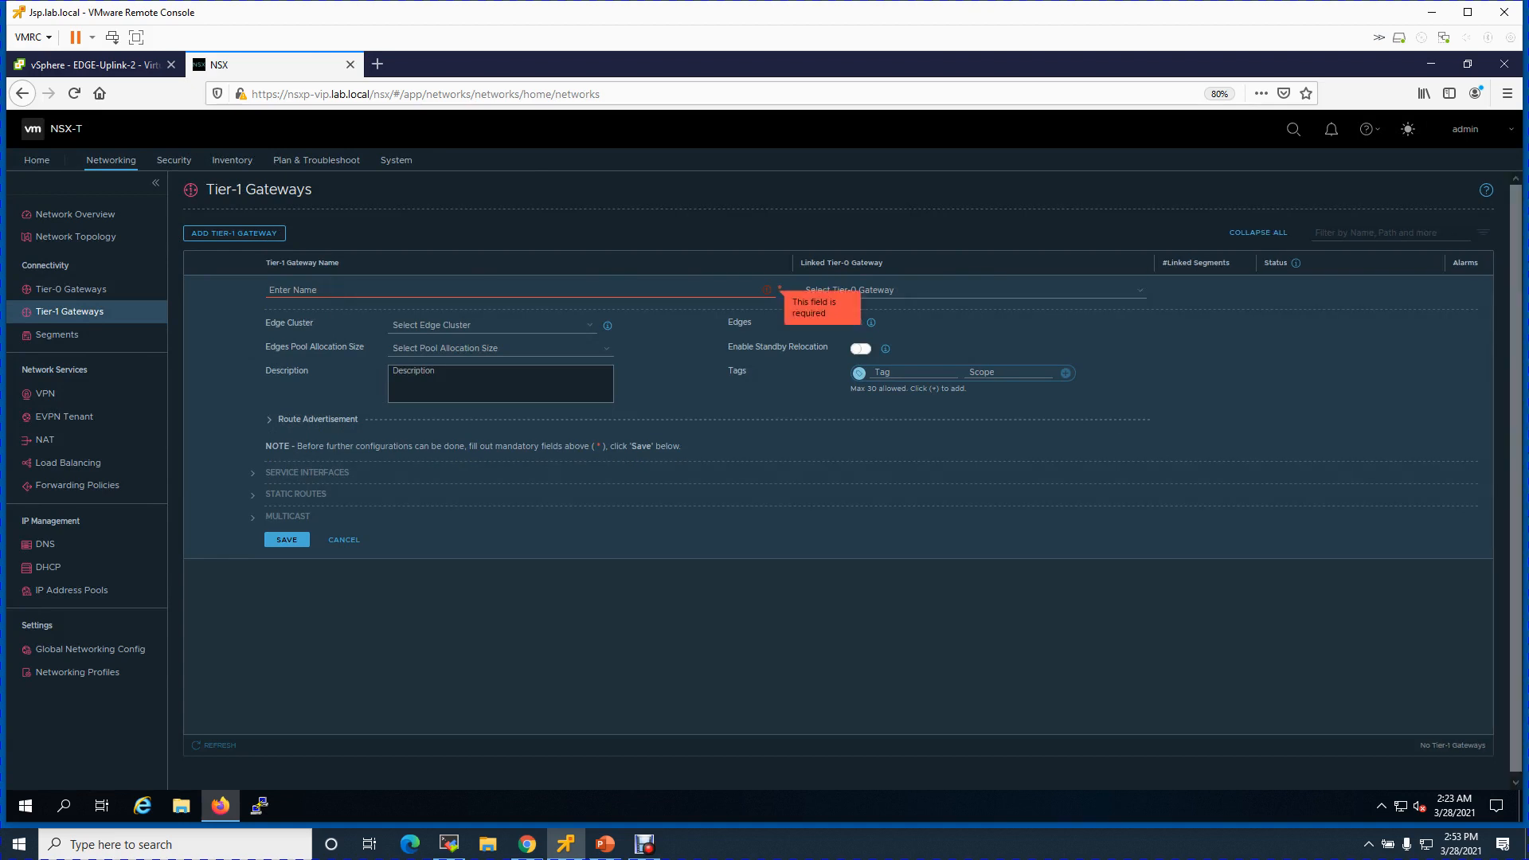
text(T)
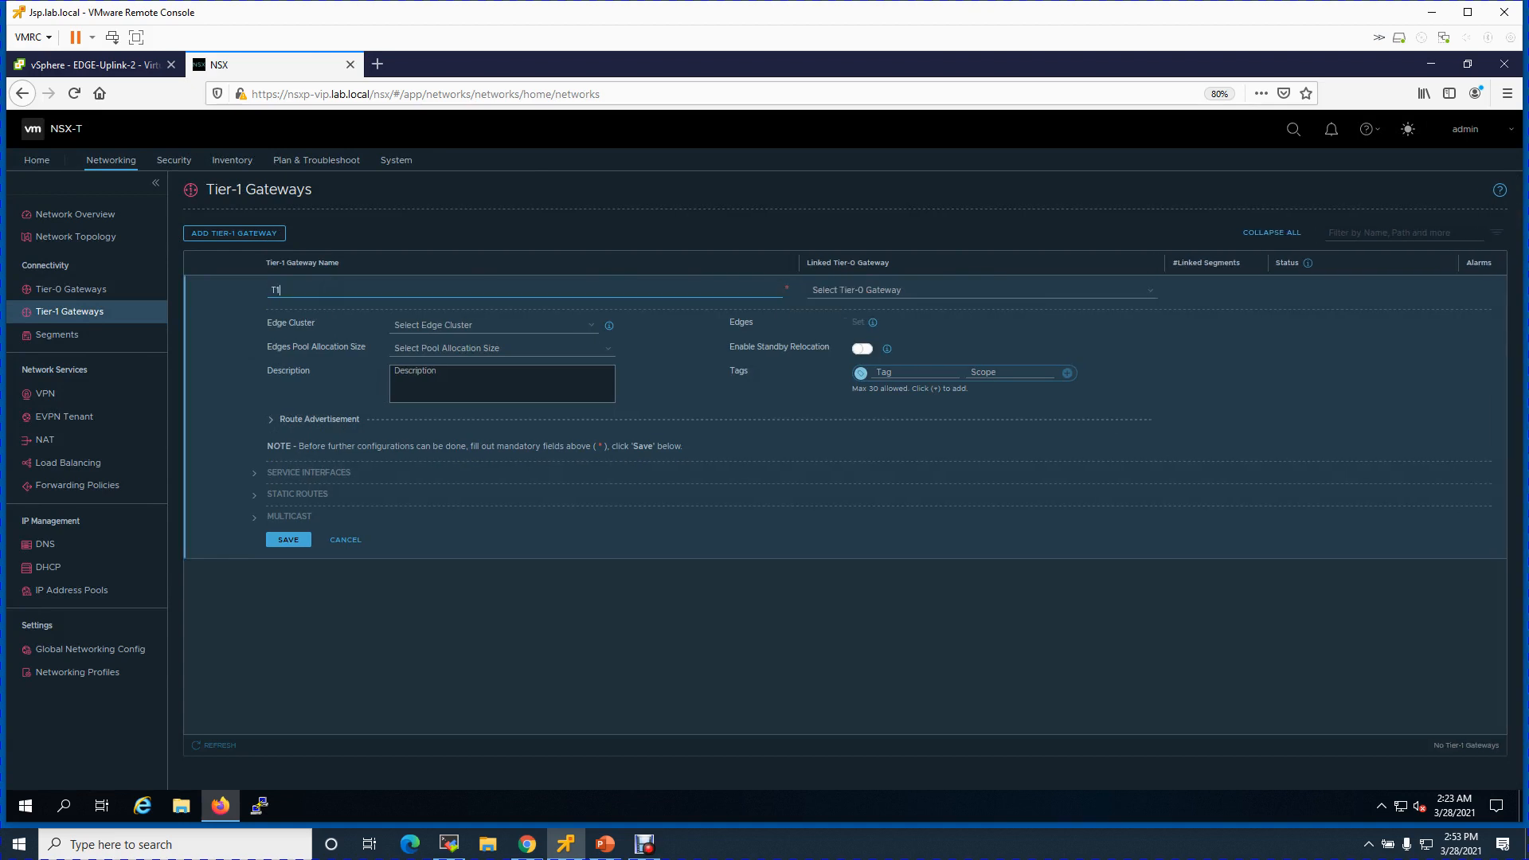
text(1-Prod)
- Link T1-Prod to T0-Prod on edge cluster Lab-Edgep01-Cluster-01 and save it
click(855, 294)
click(905, 322)
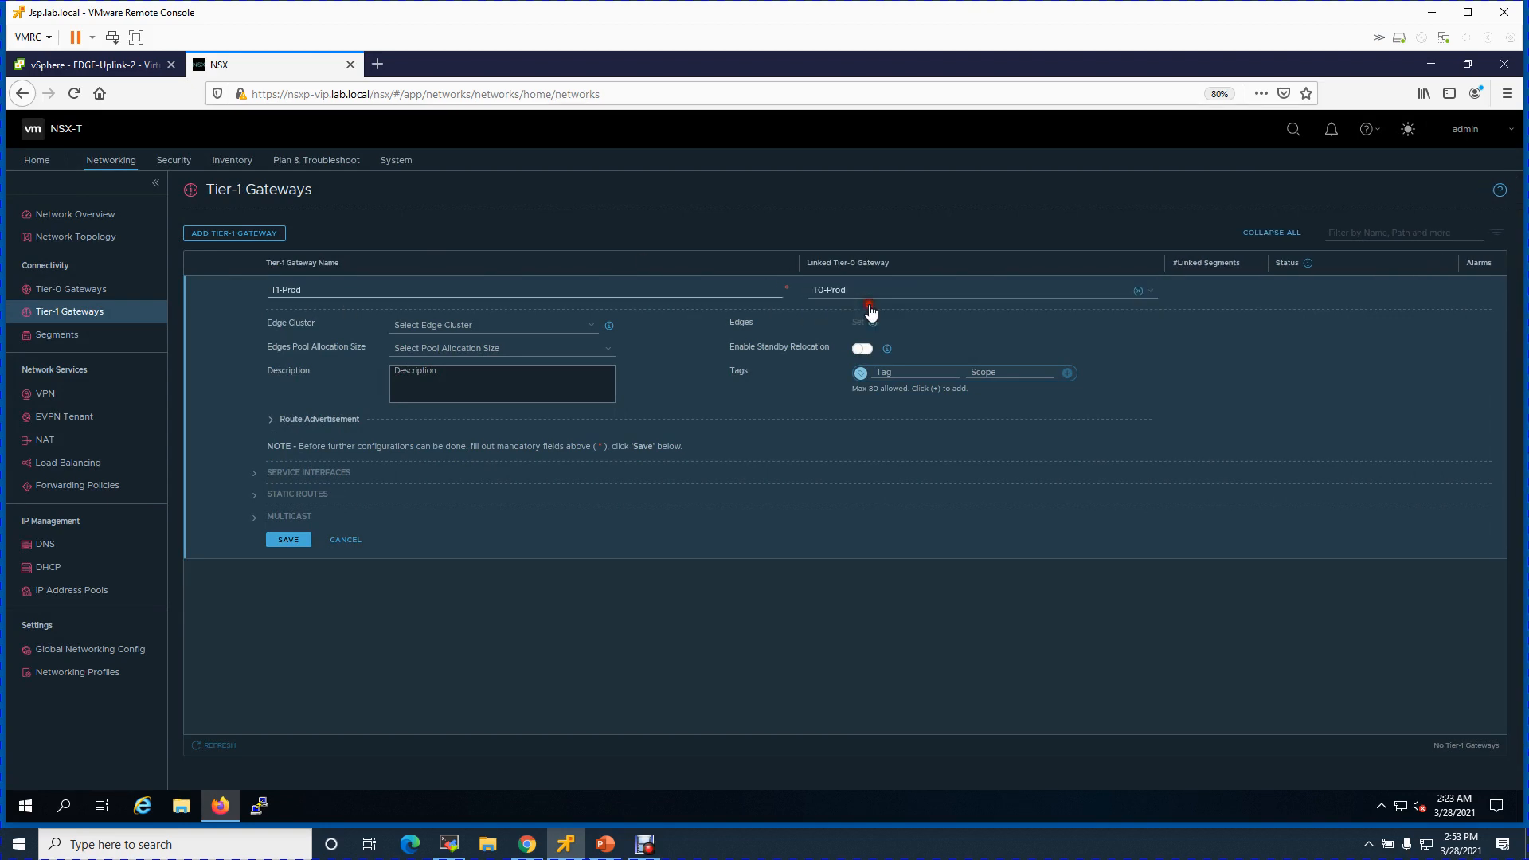
click(480, 327)
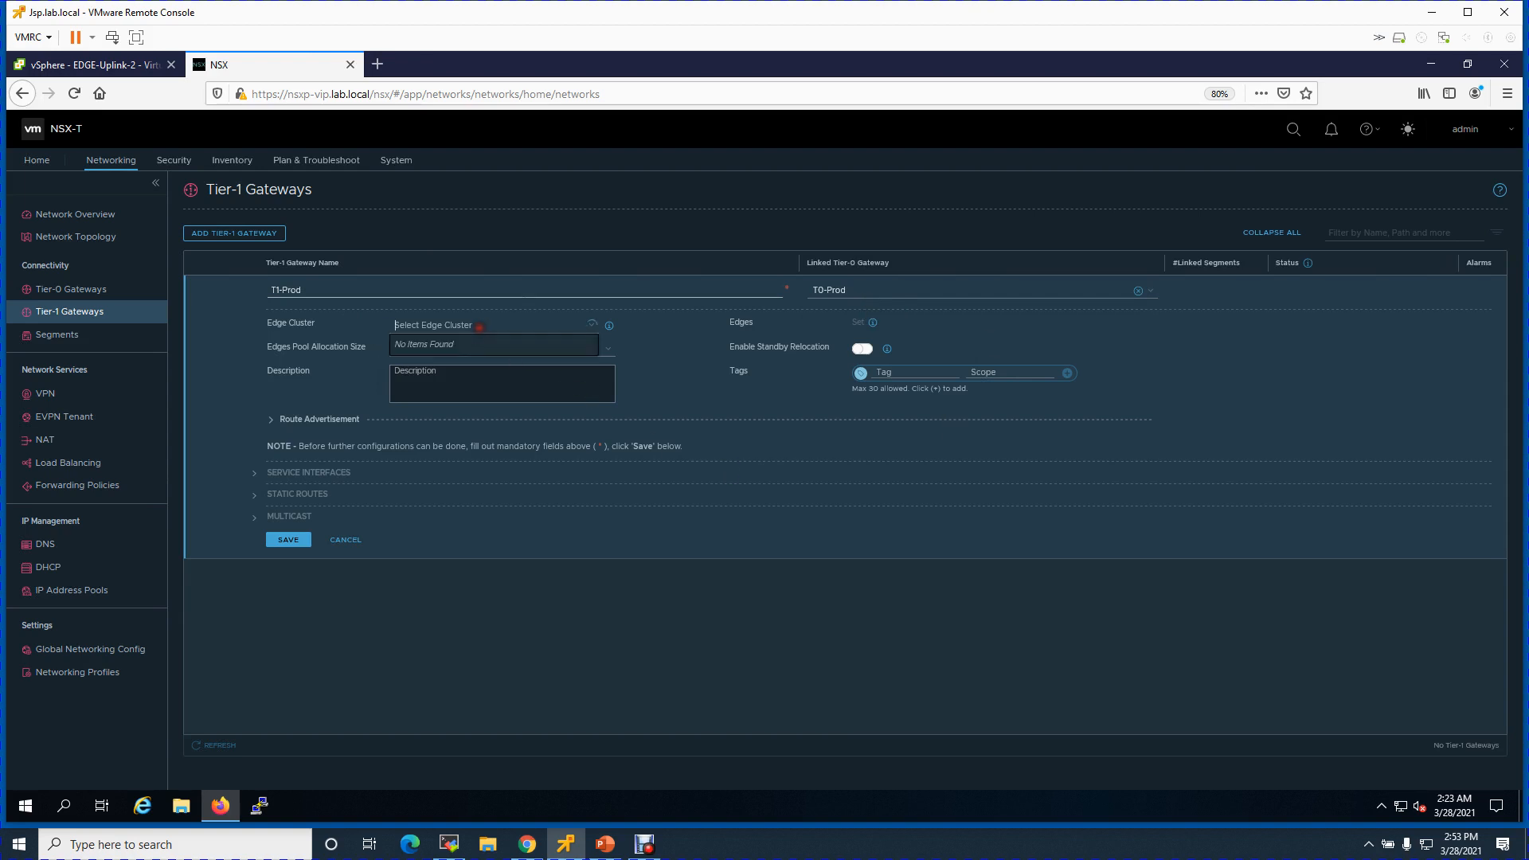
click(450, 344)
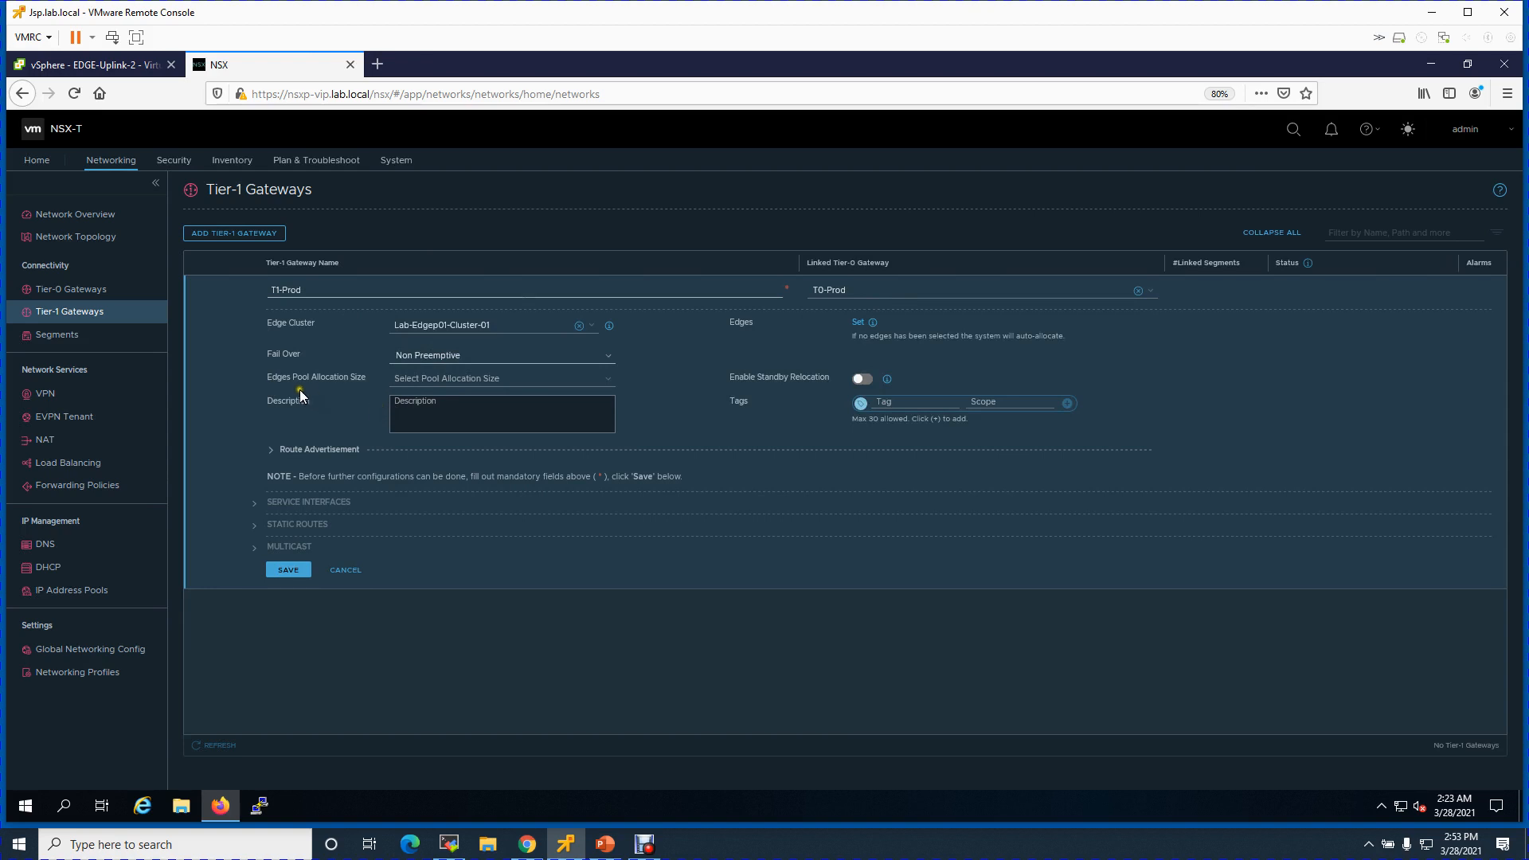
click(457, 379)
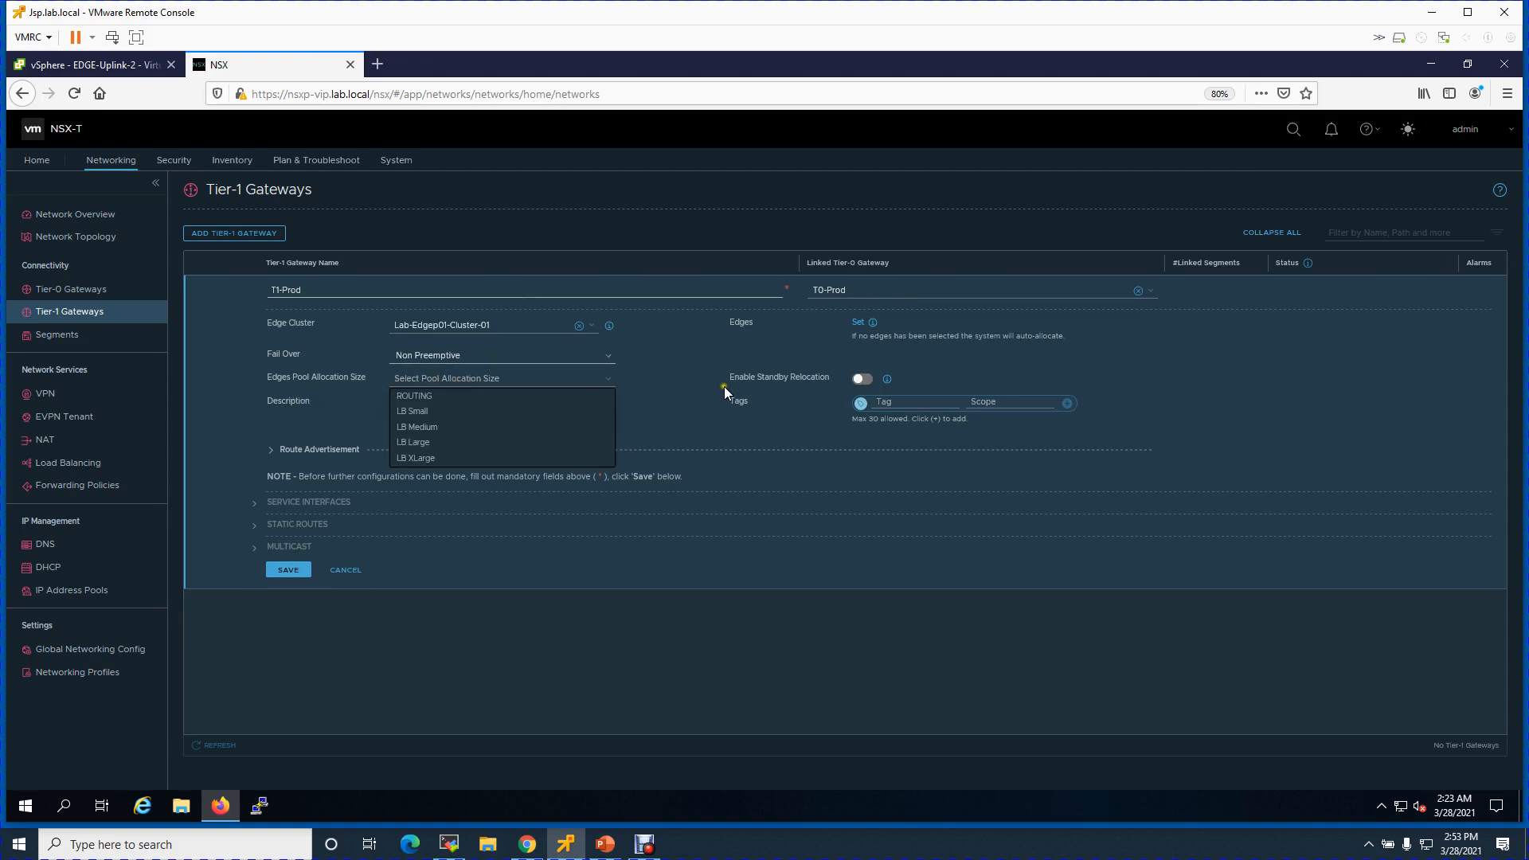
click(666, 389)
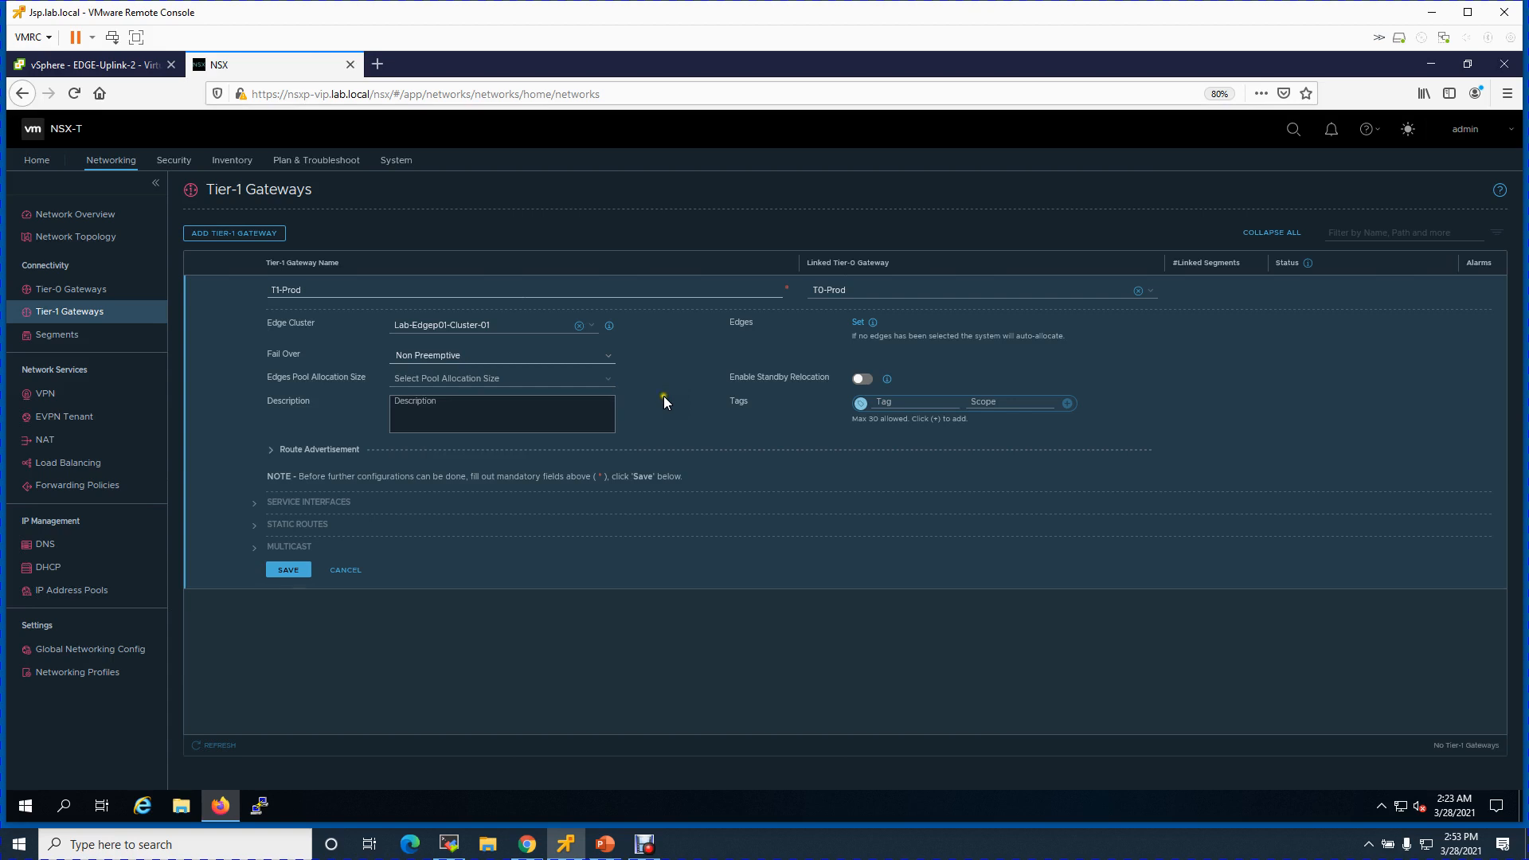
click(288, 570)
click(823, 336)
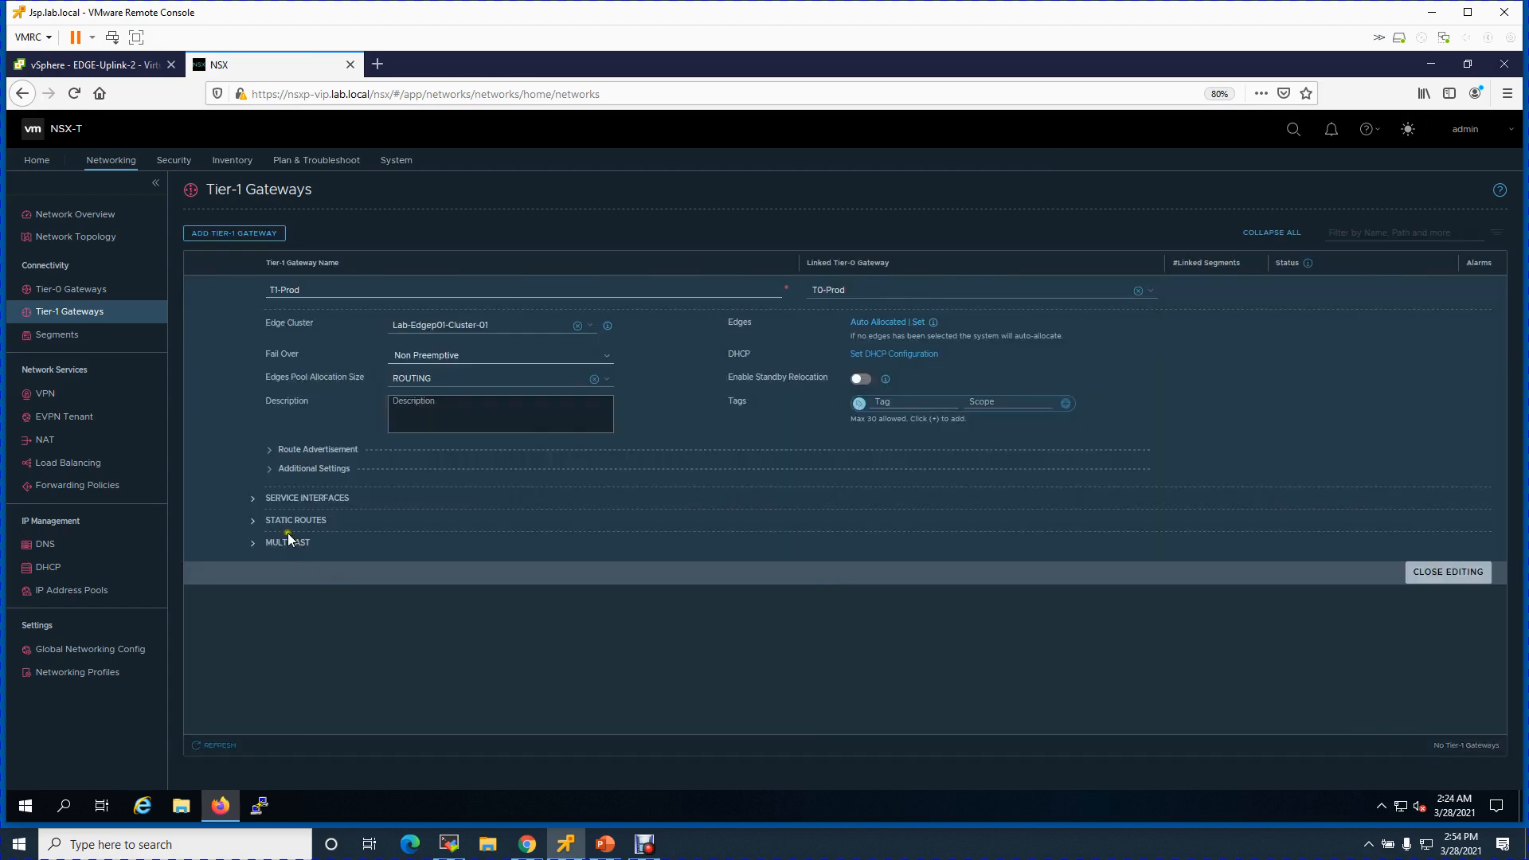
click(253, 498)
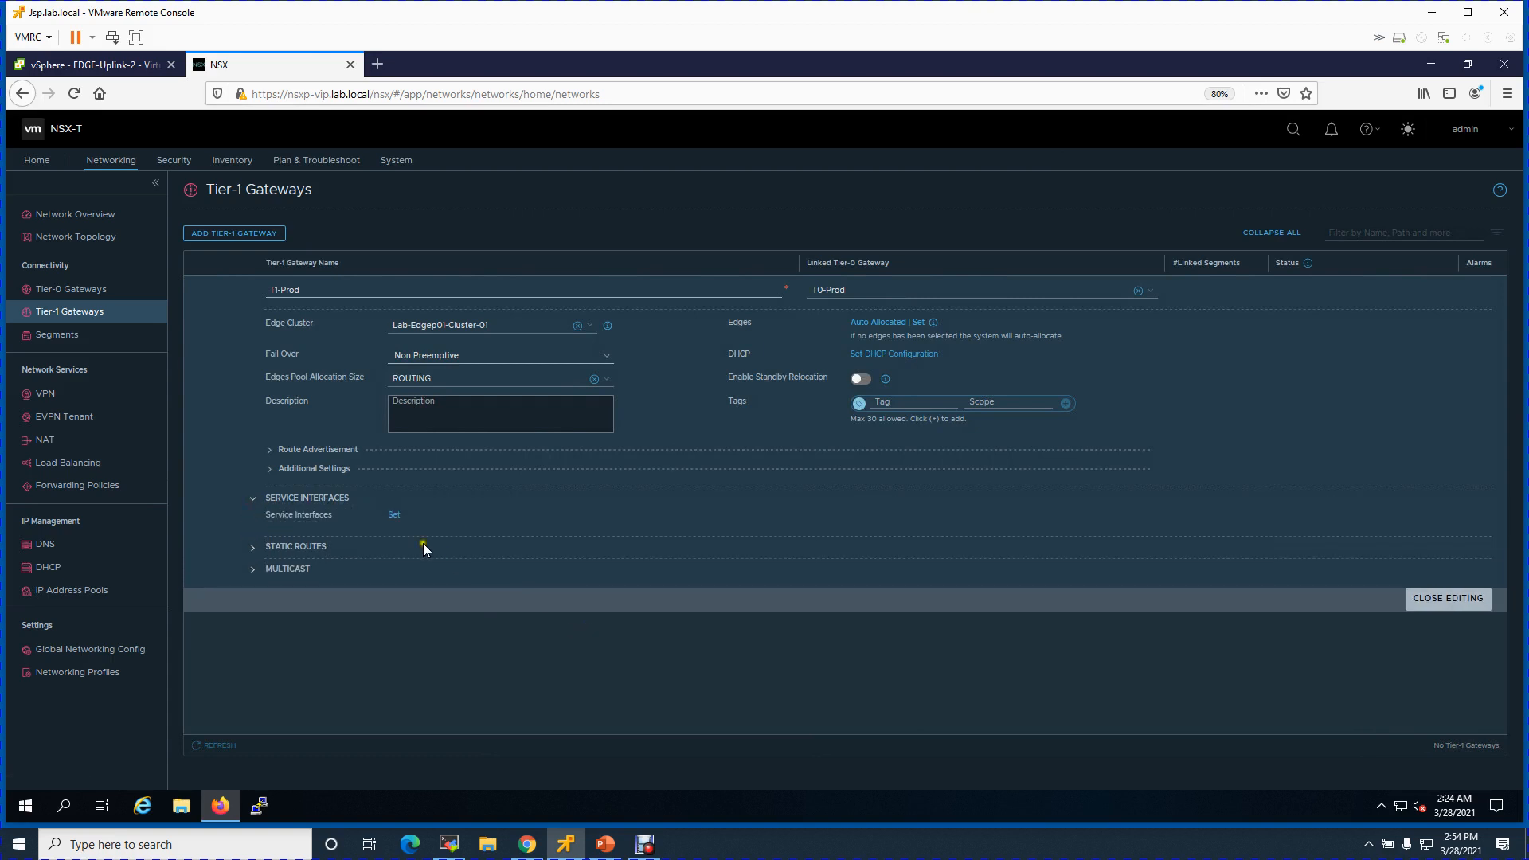
click(394, 518)
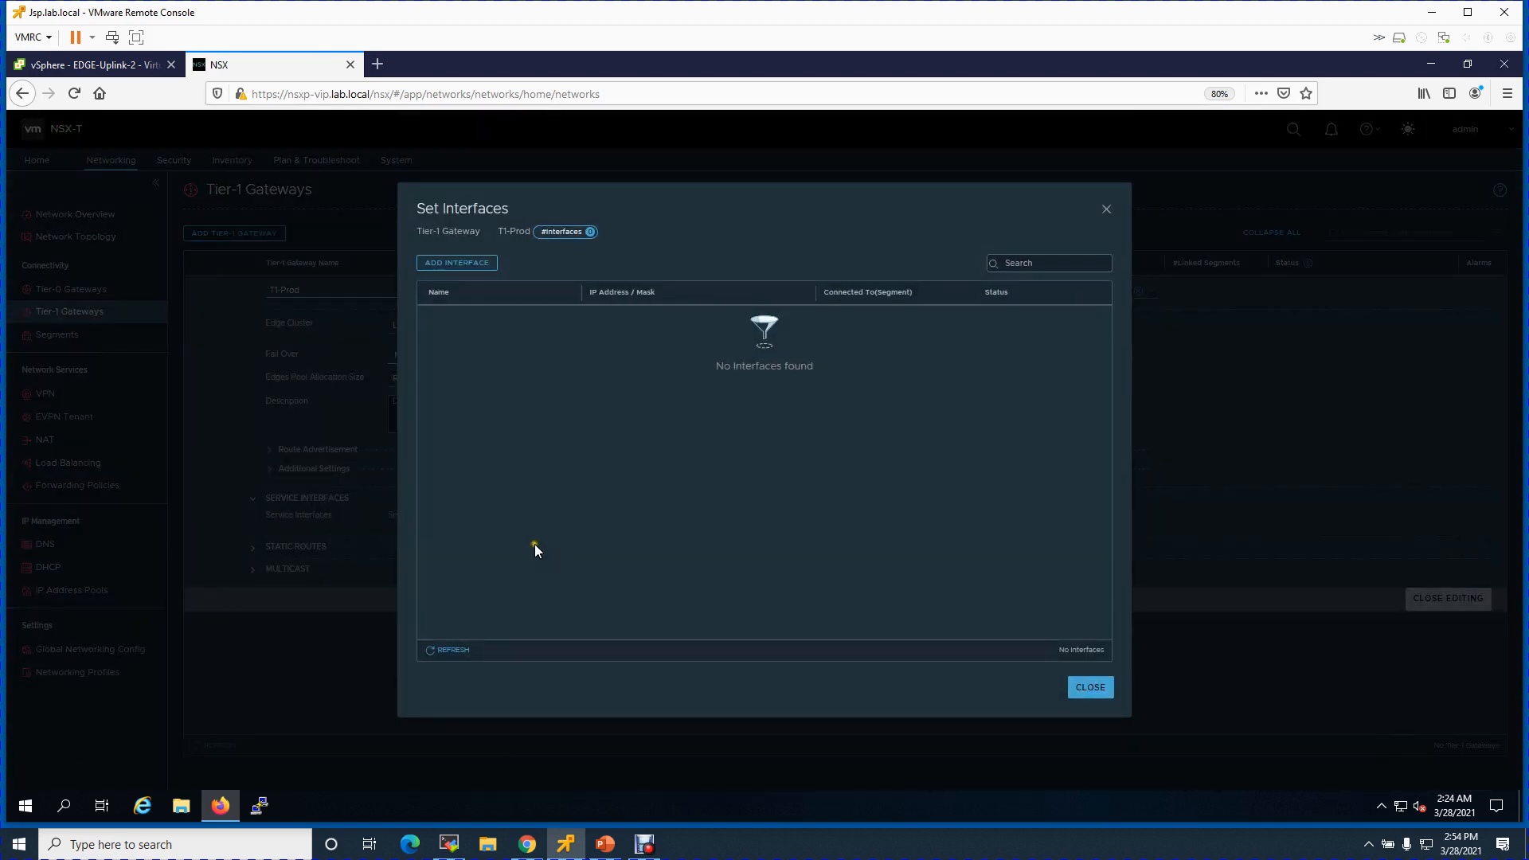
click(457, 263)
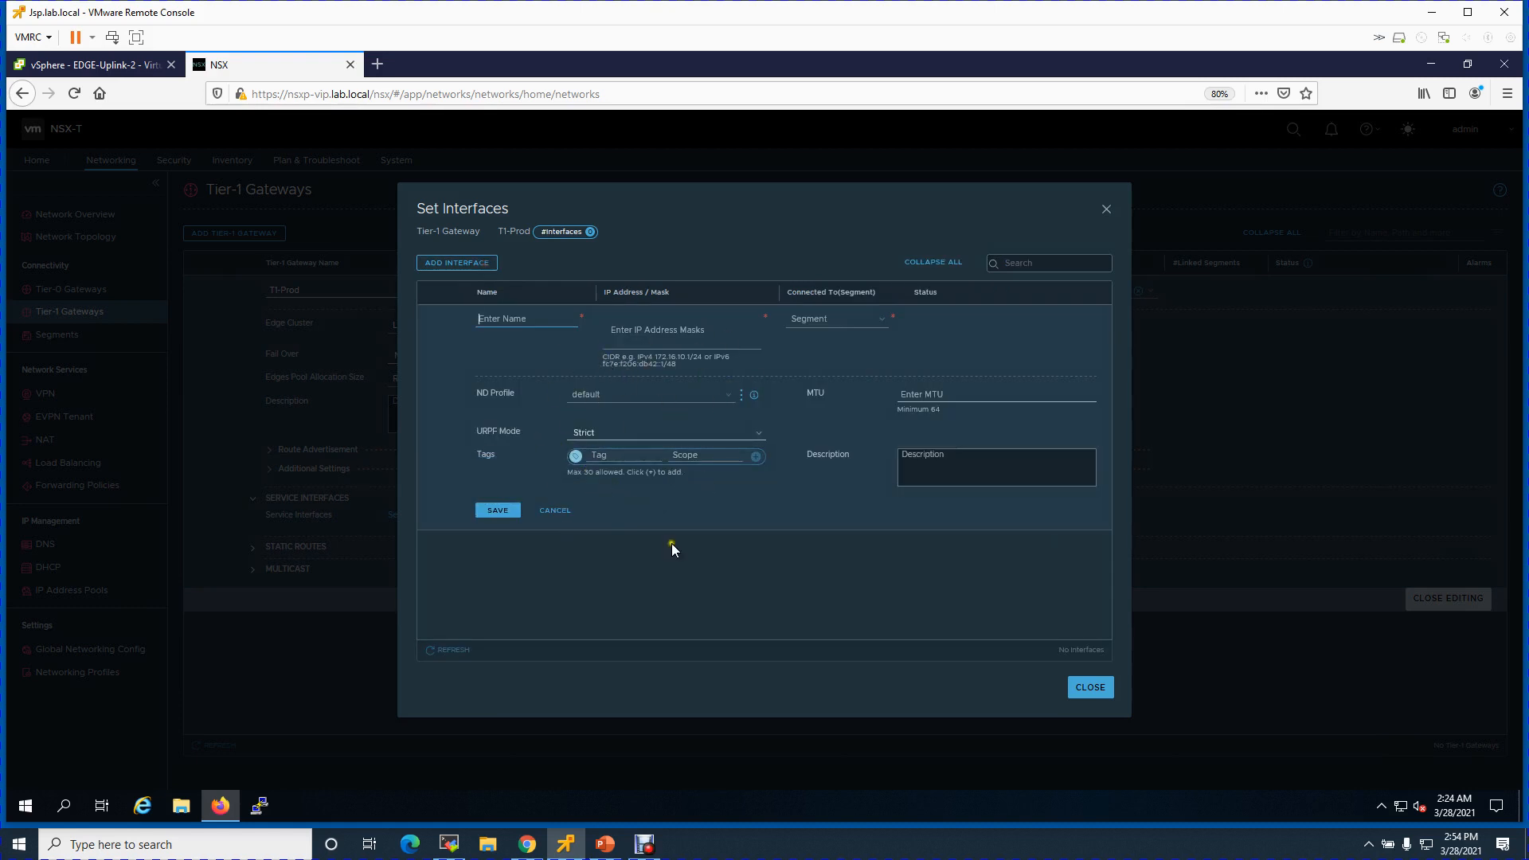
click(550, 512)
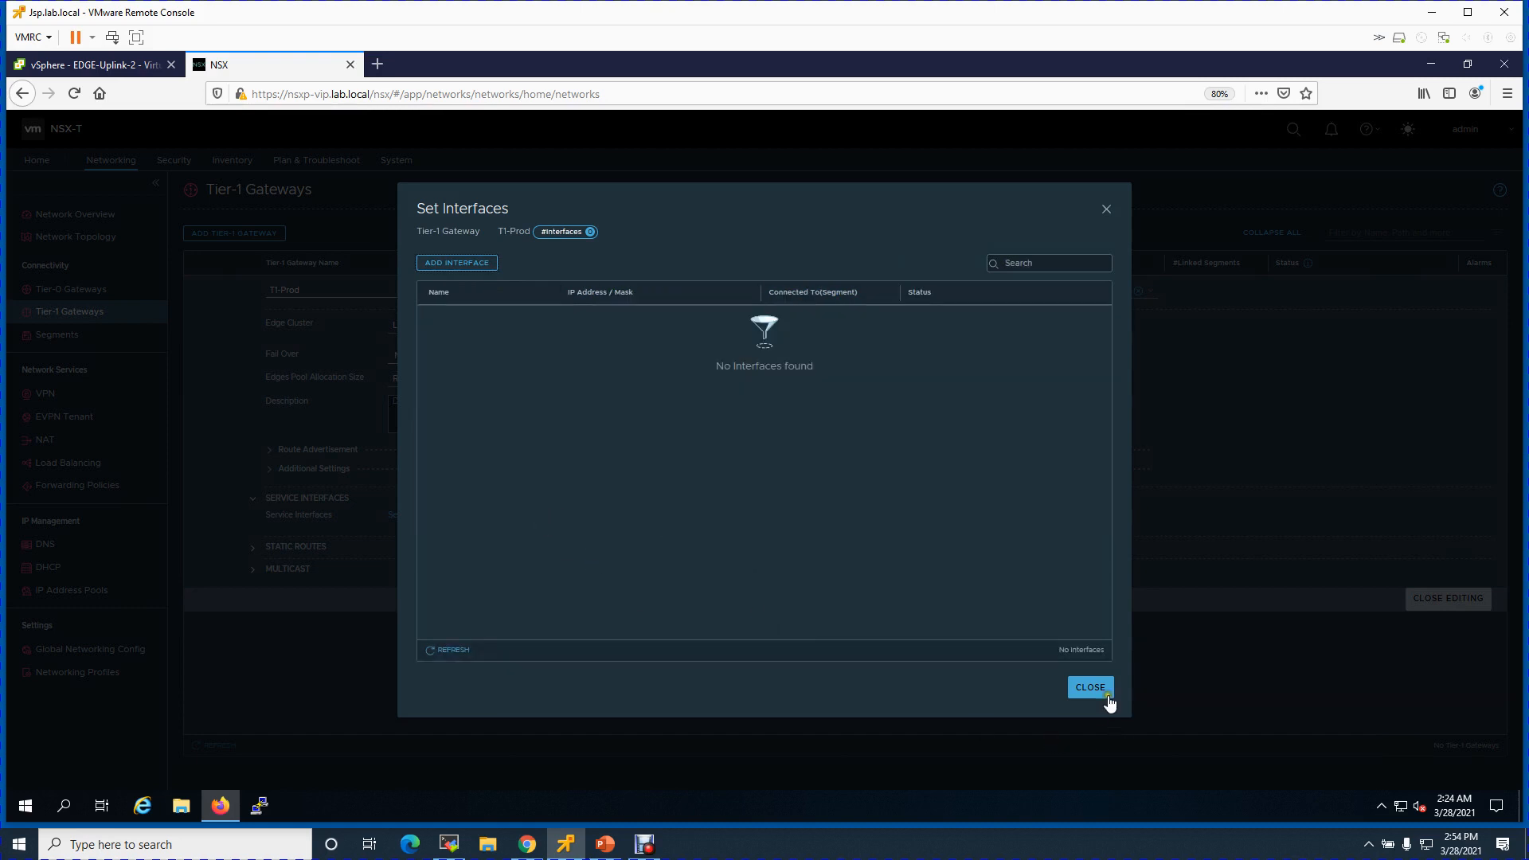
click(1091, 687)
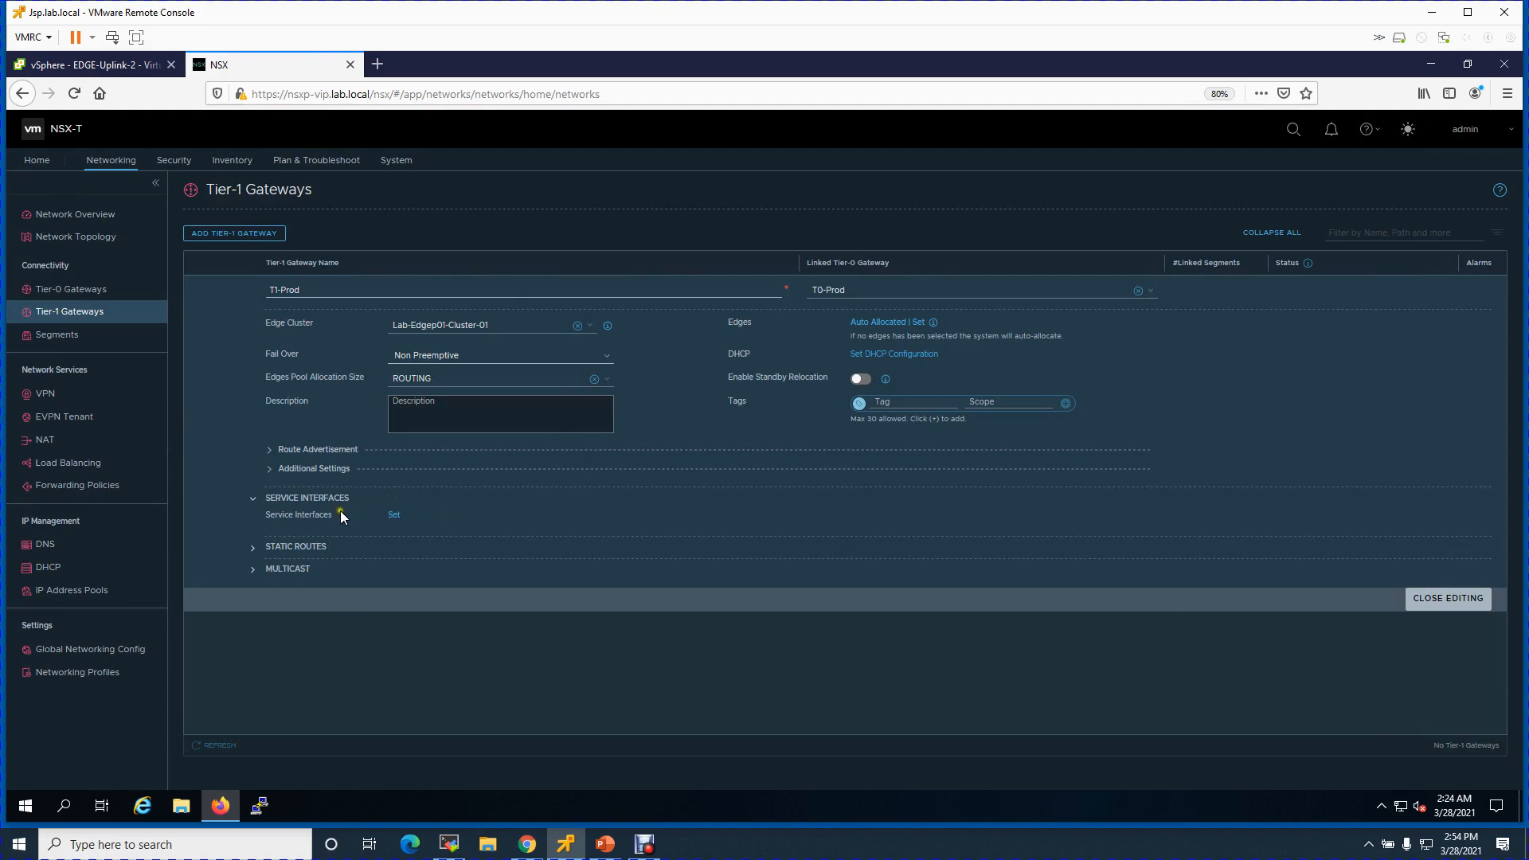
- Enable route advertisement of All Connected Segments & Service Ports on T1-Prod and save
click(270, 450)
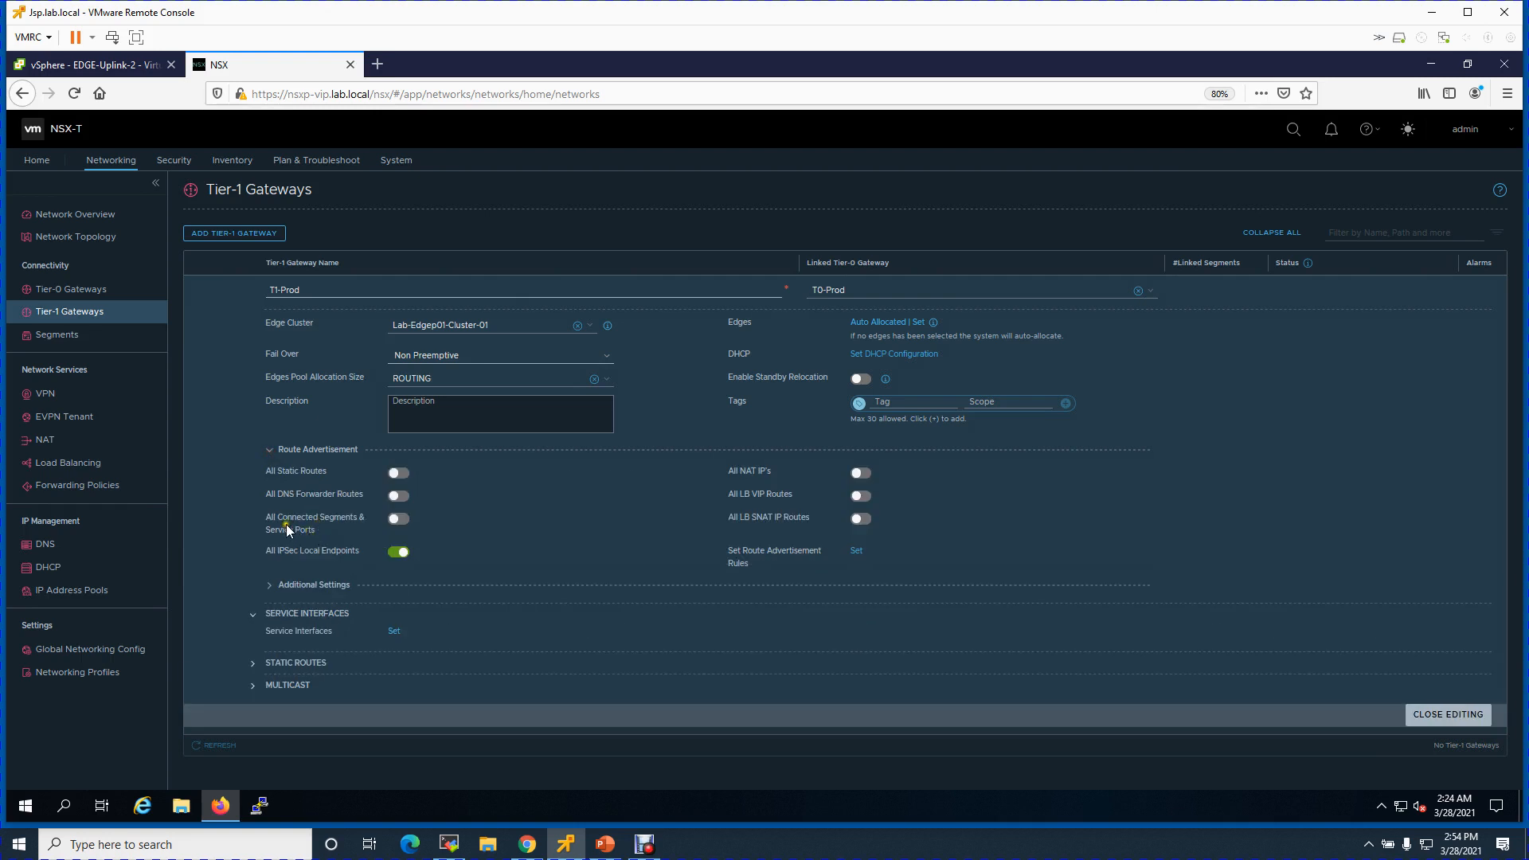
click(399, 518)
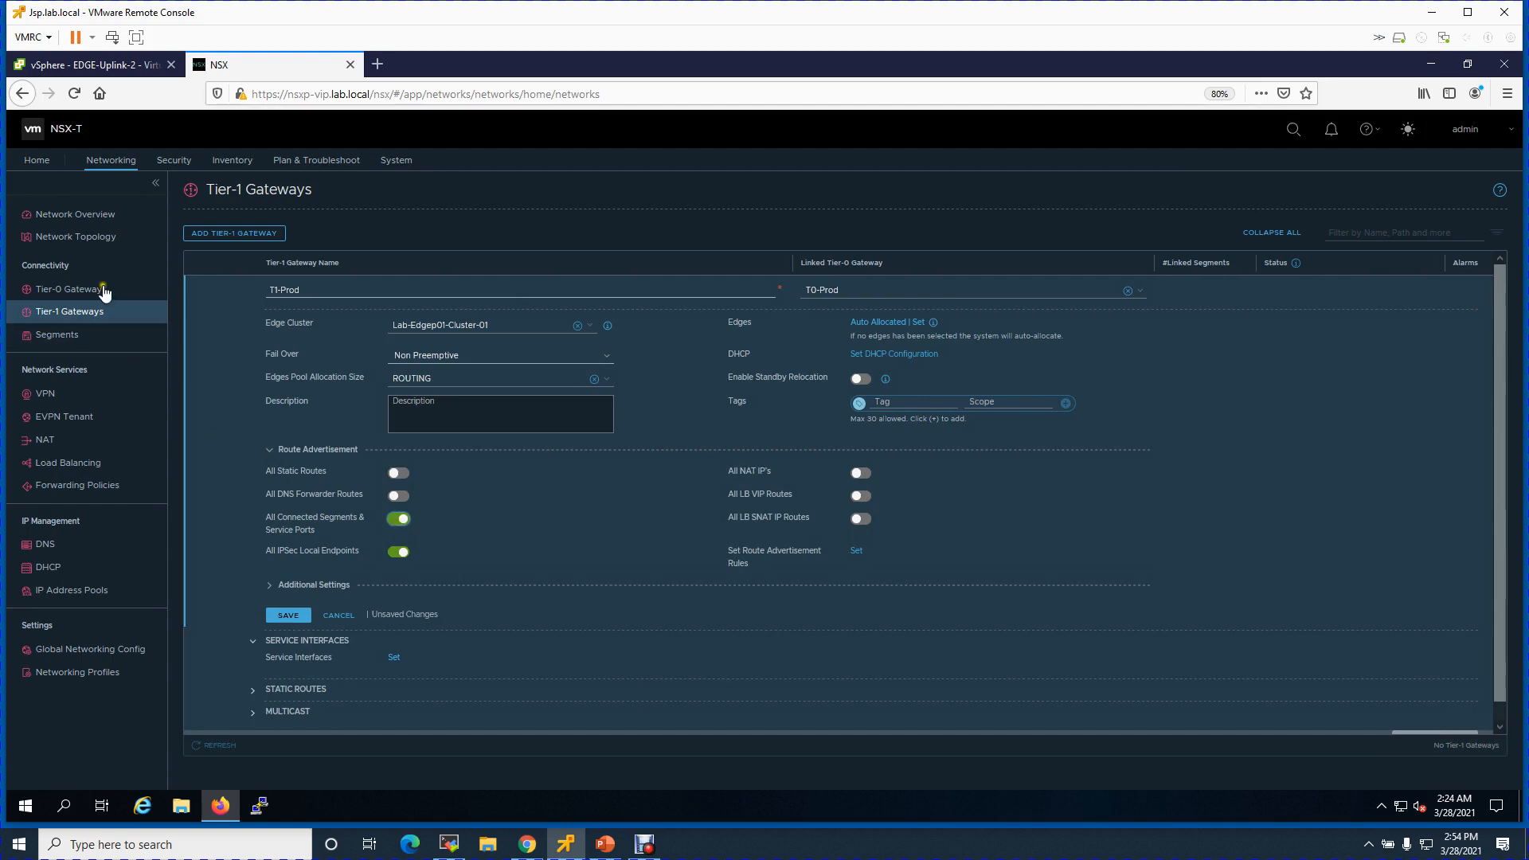
click(297, 618)
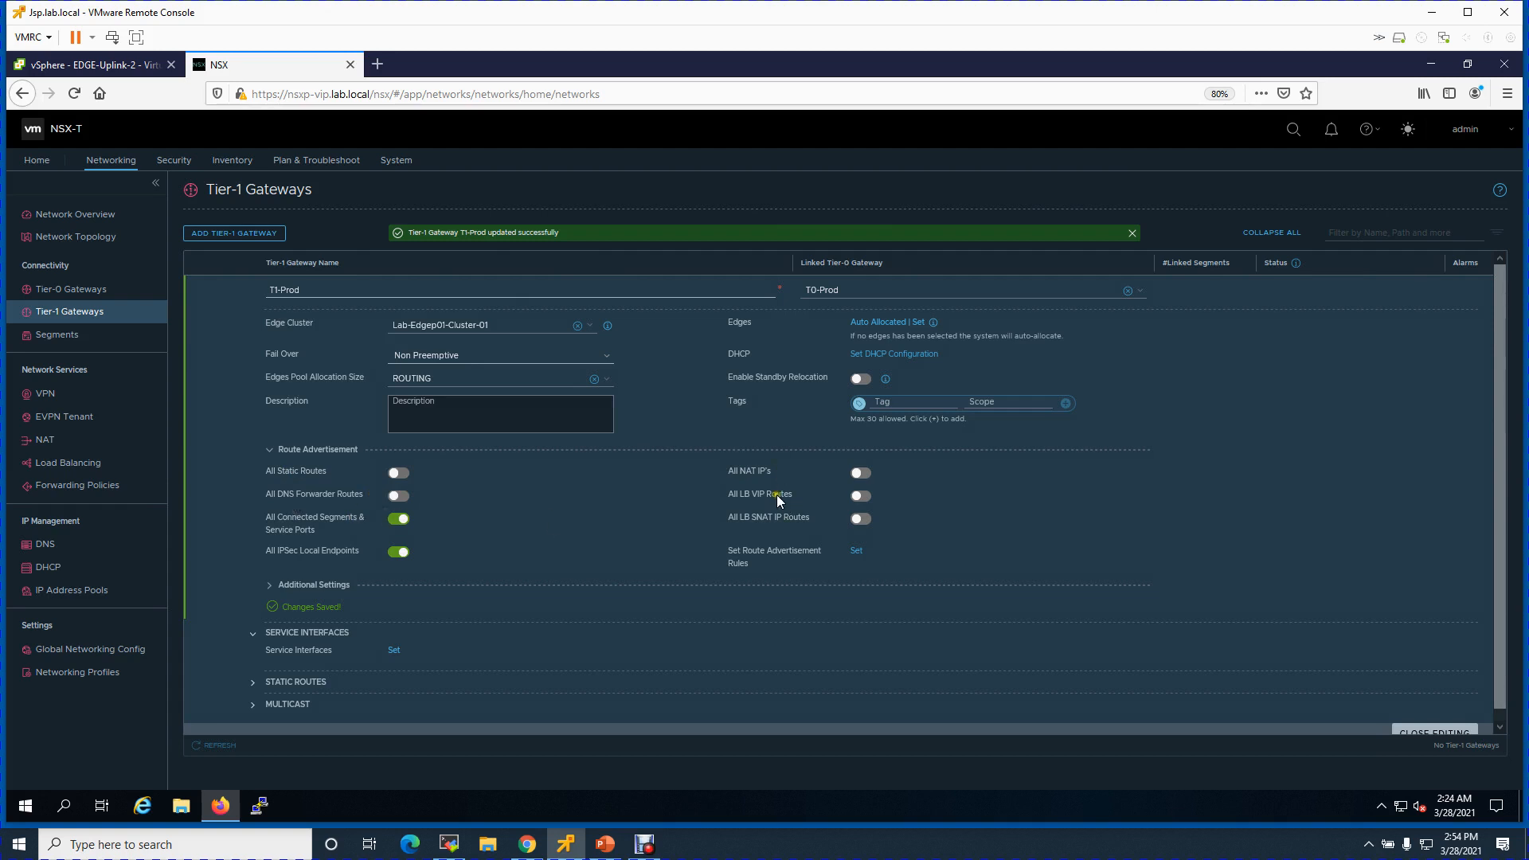
click(271, 585)
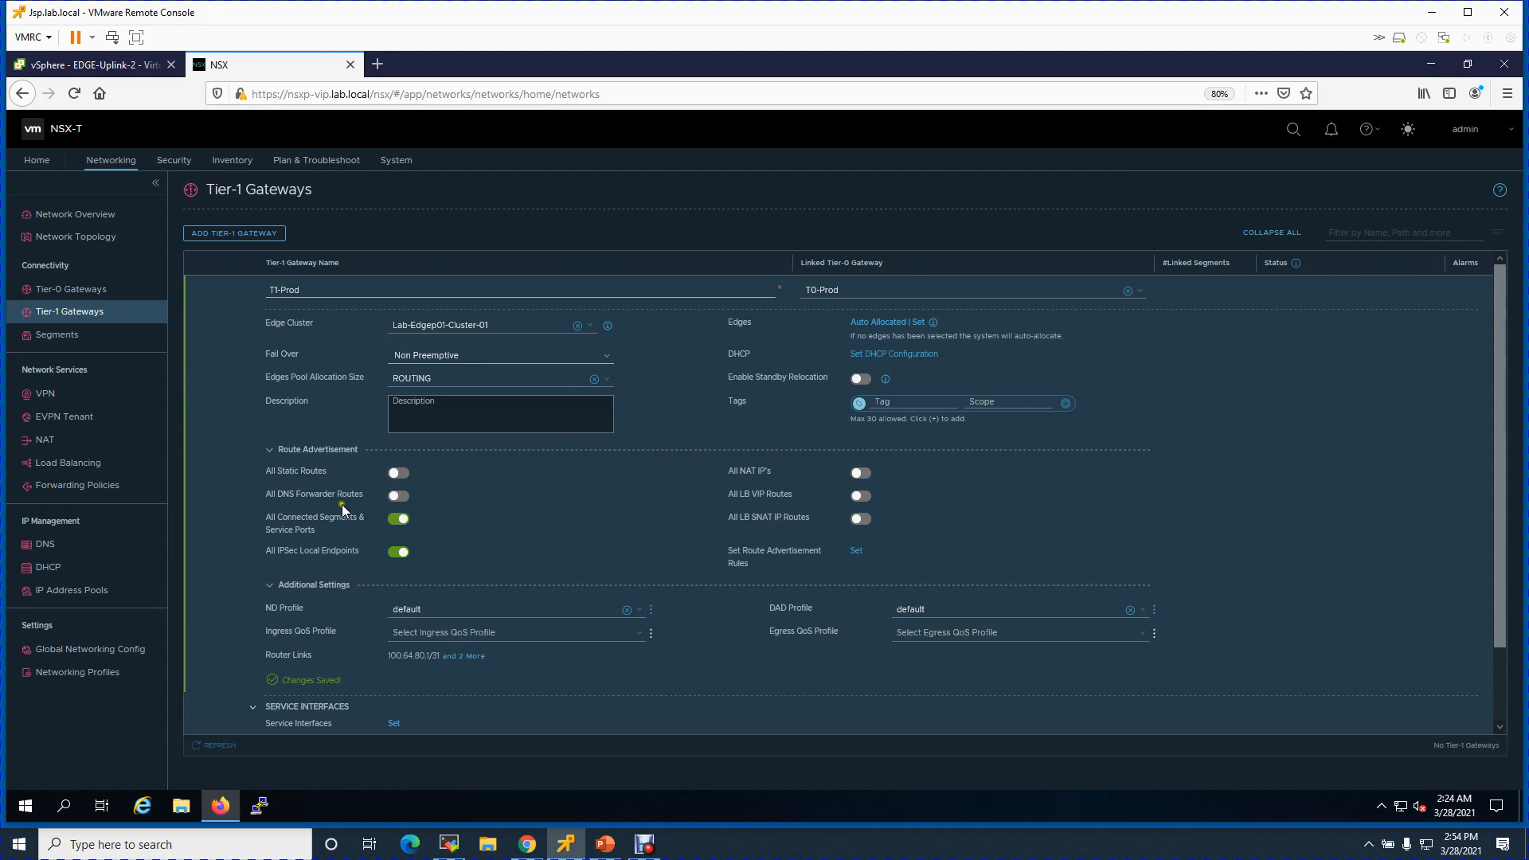
- Collapse T1-Prod's sections, glance at Static Routes and Multicast, and close editing
click(270, 450)
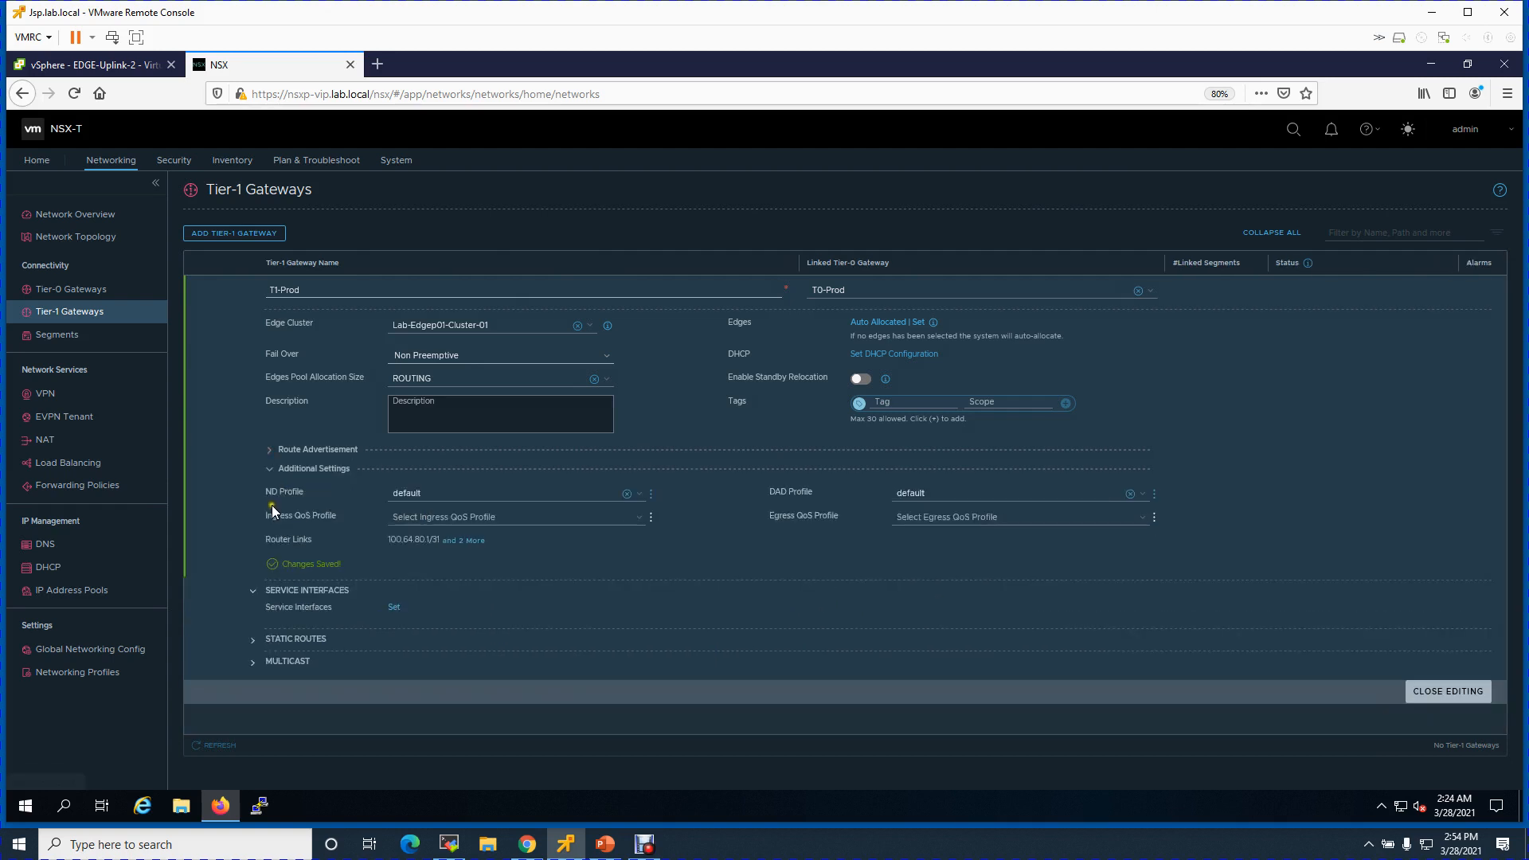
click(270, 472)
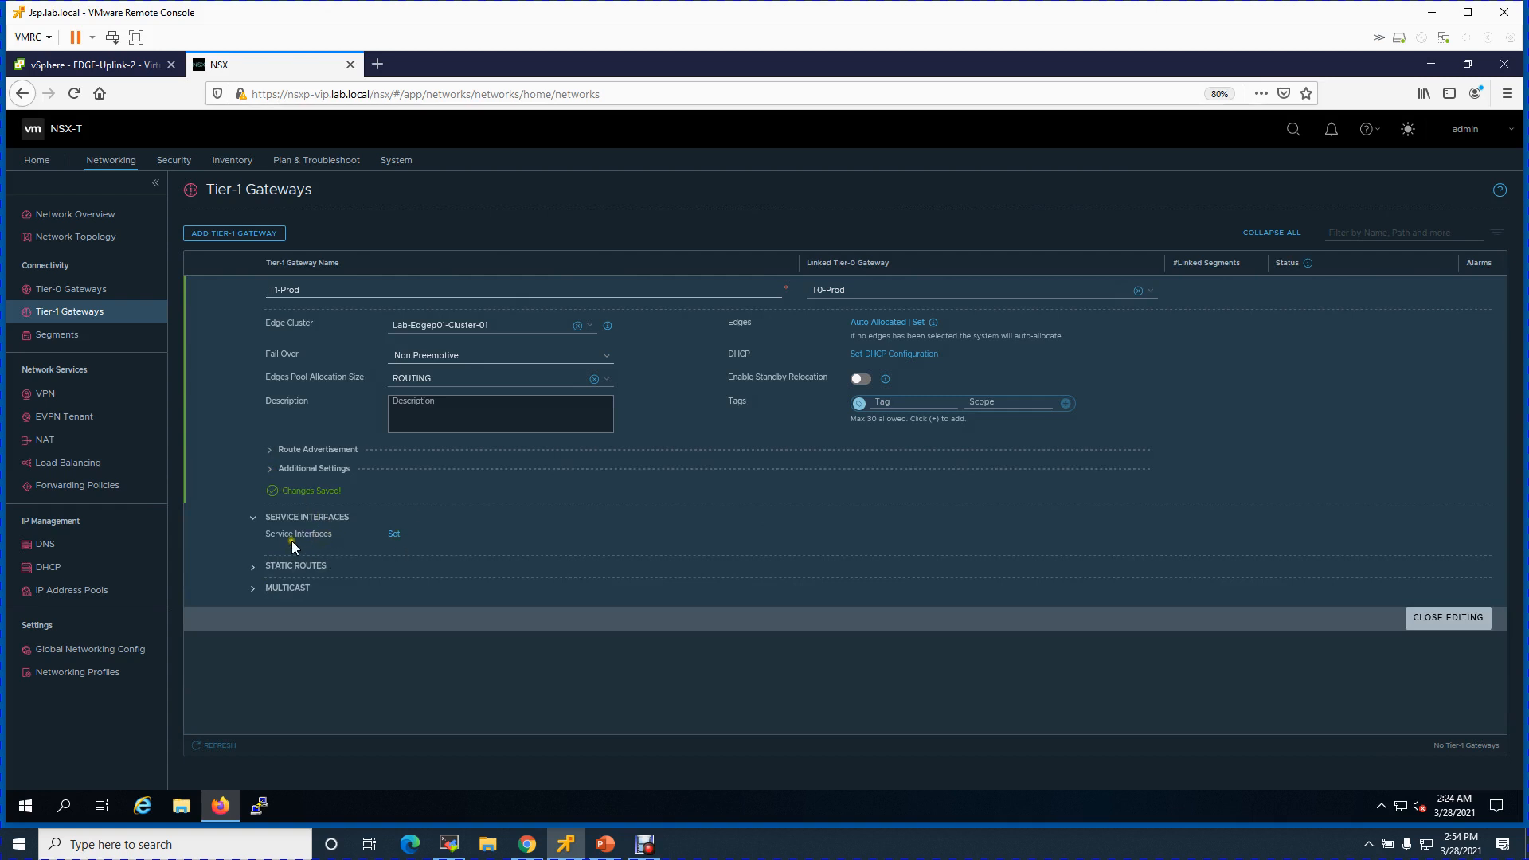
click(394, 535)
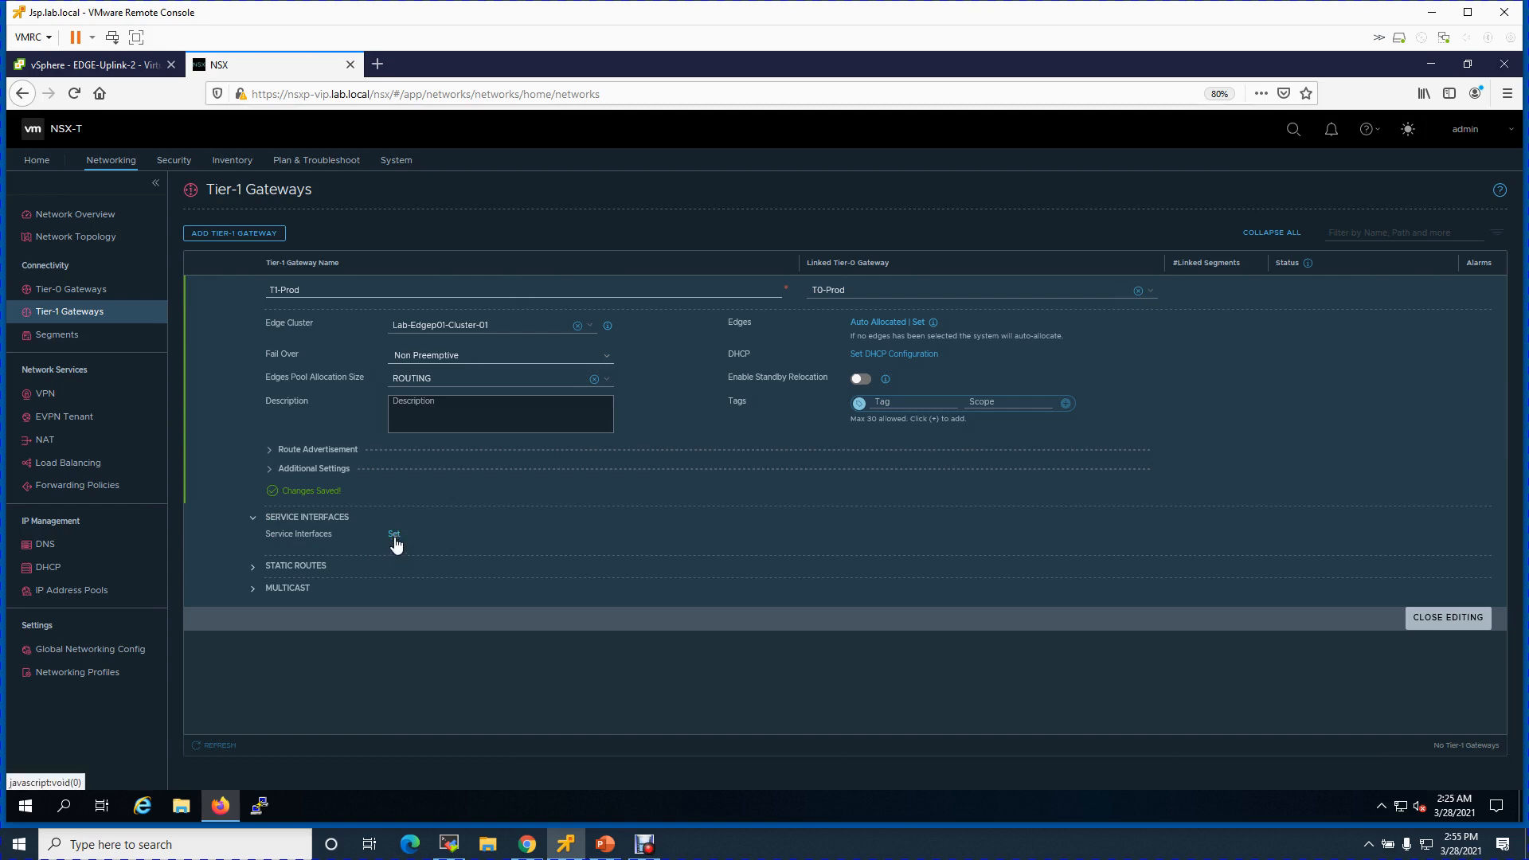
click(394, 535)
click(254, 569)
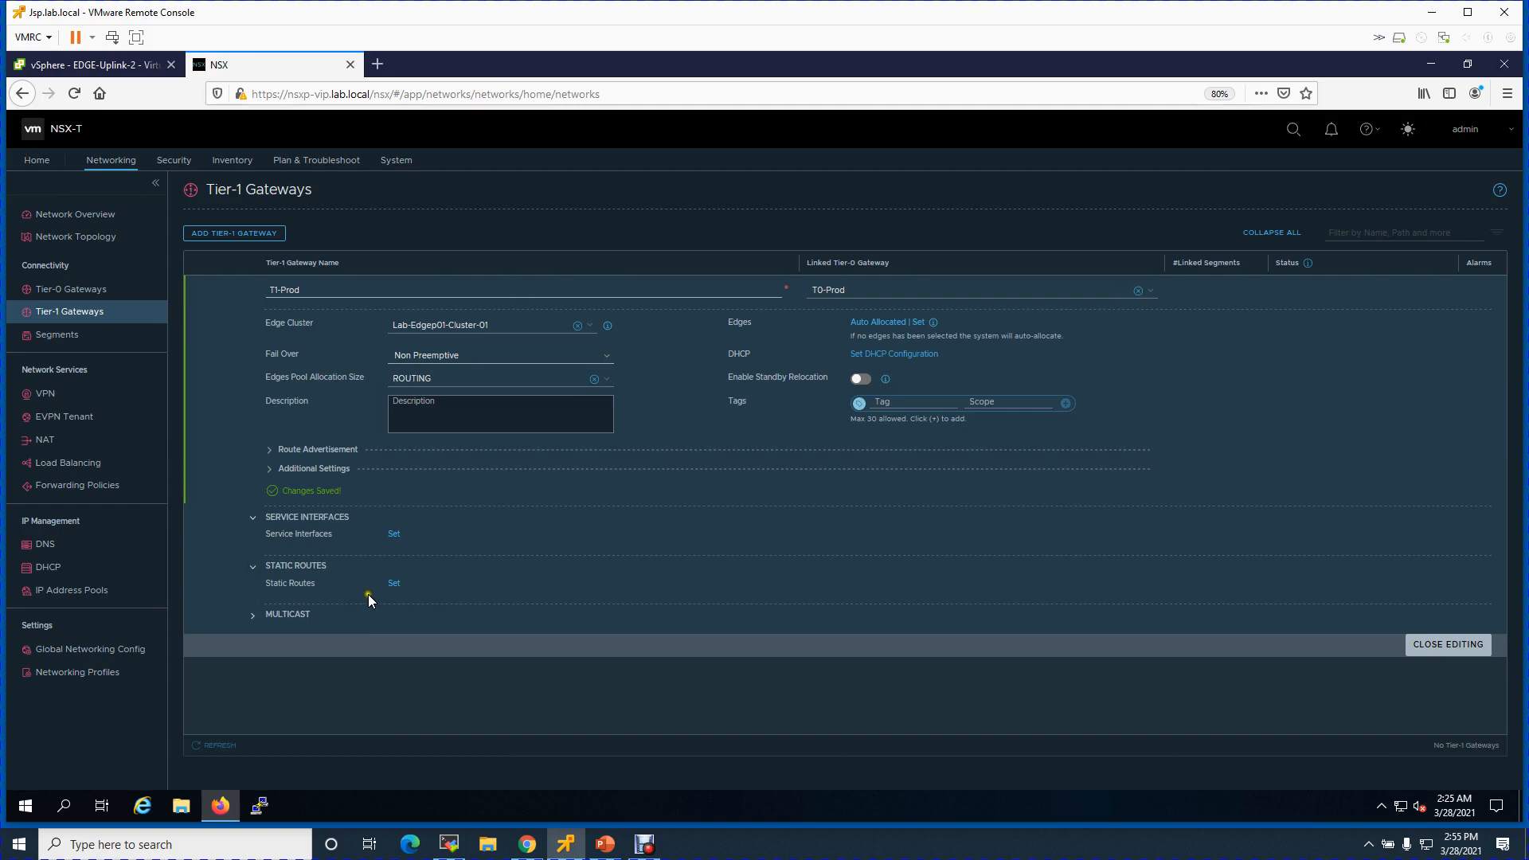
click(255, 570)
click(254, 589)
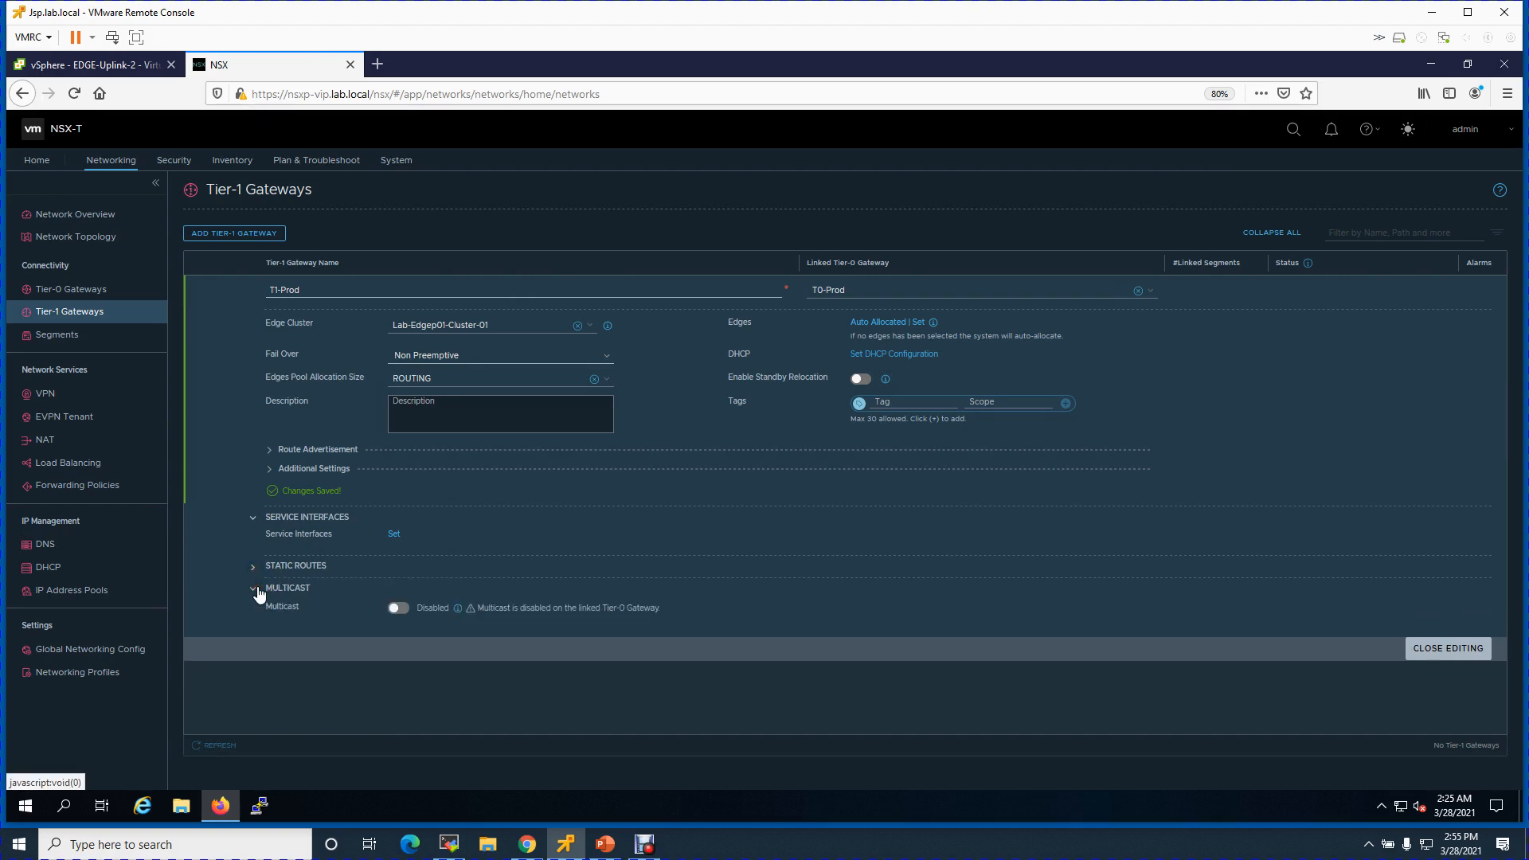
click(256, 590)
click(1438, 618)
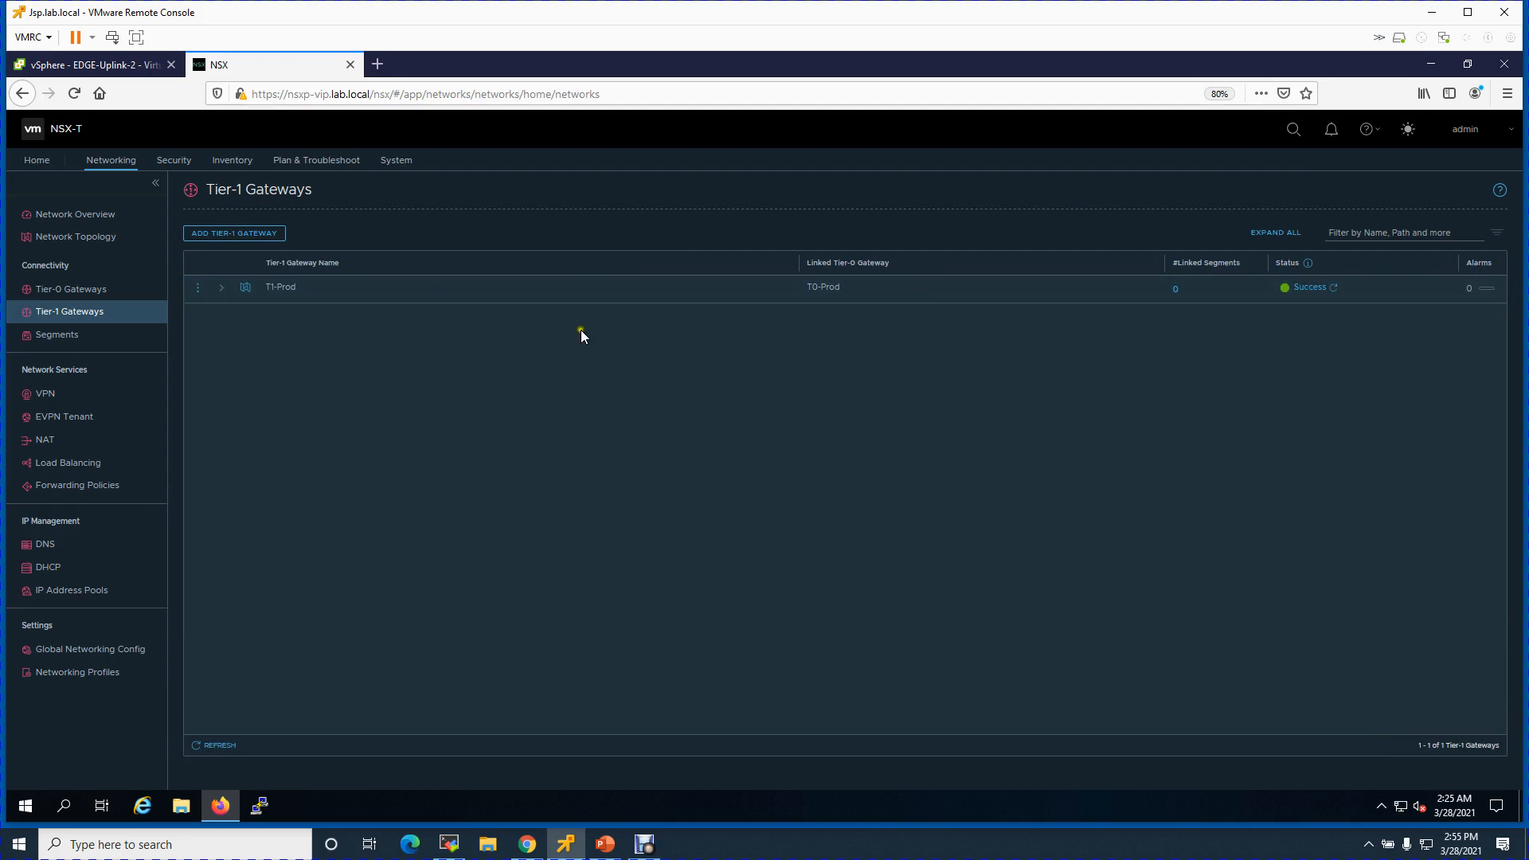
- Start a new segment named Prod-01 connected to T1-Prod in Lab-Overlay-Transportzone
click(95, 344)
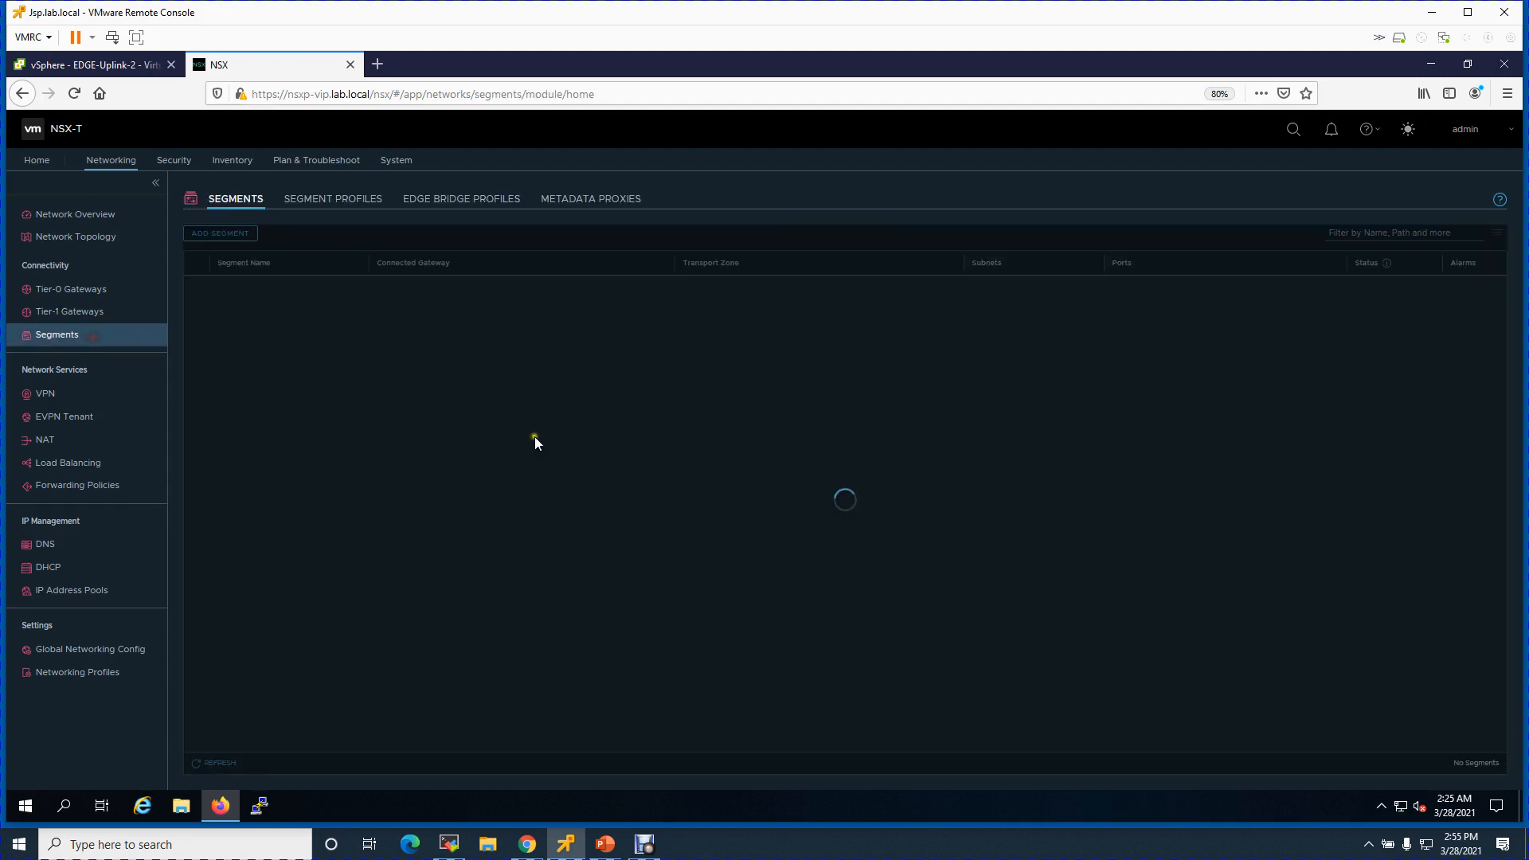
click(226, 234)
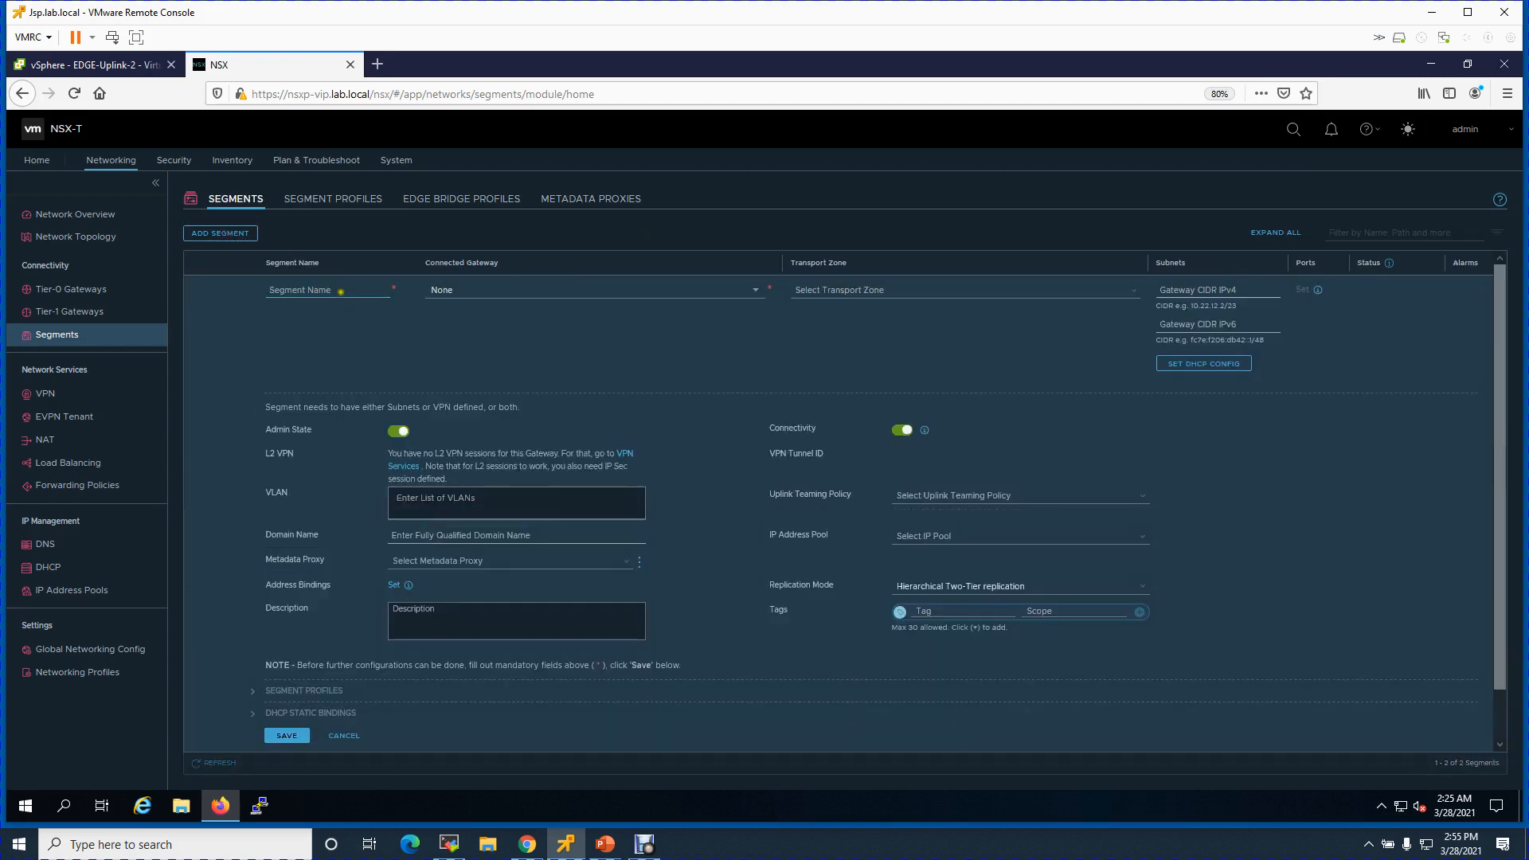
click(332, 287)
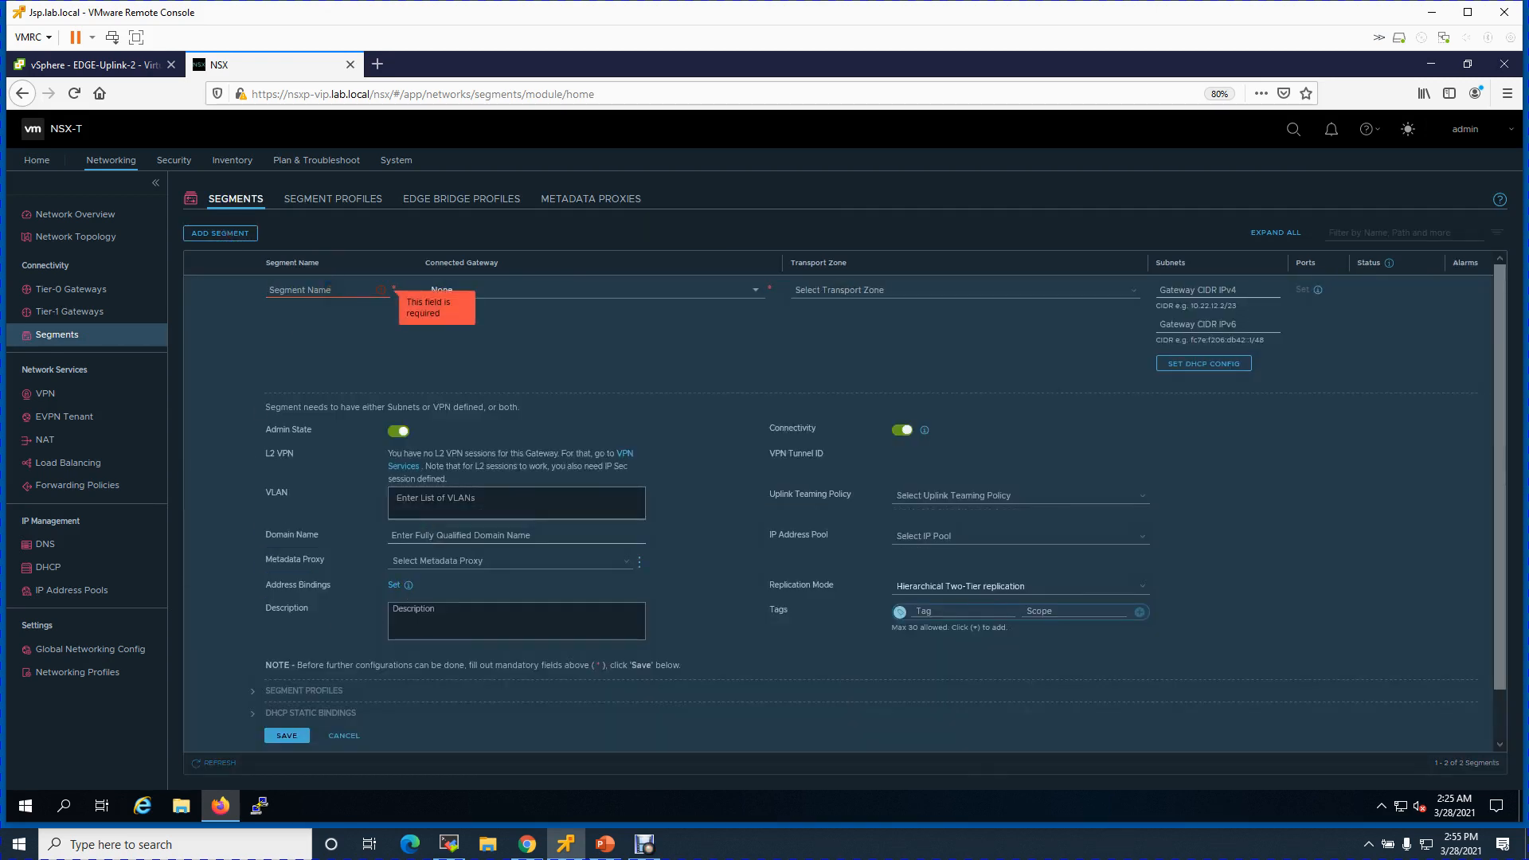
text(Prod-)
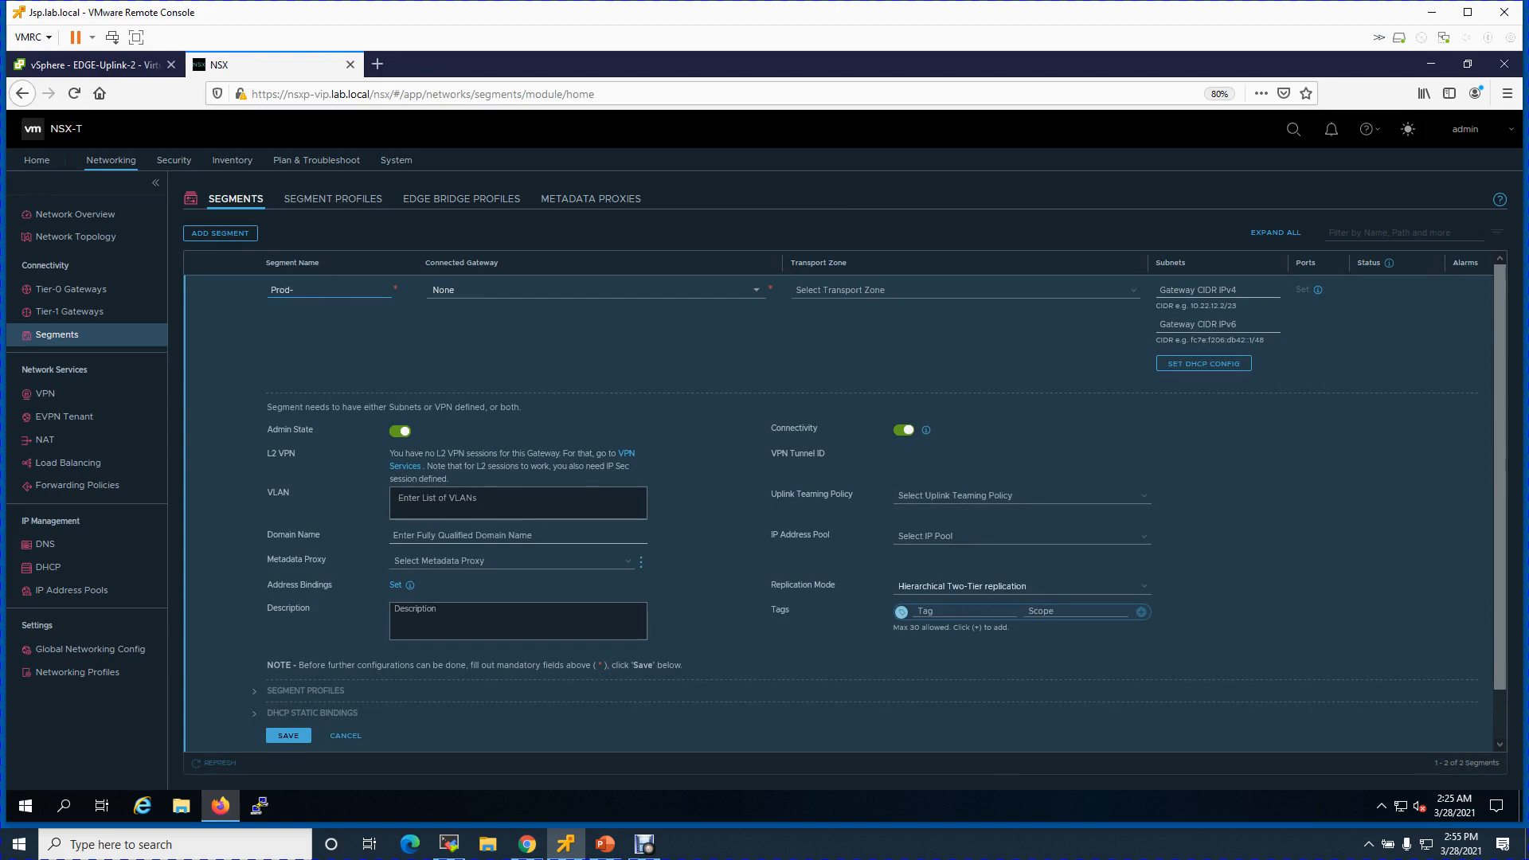
text(01)
click(471, 290)
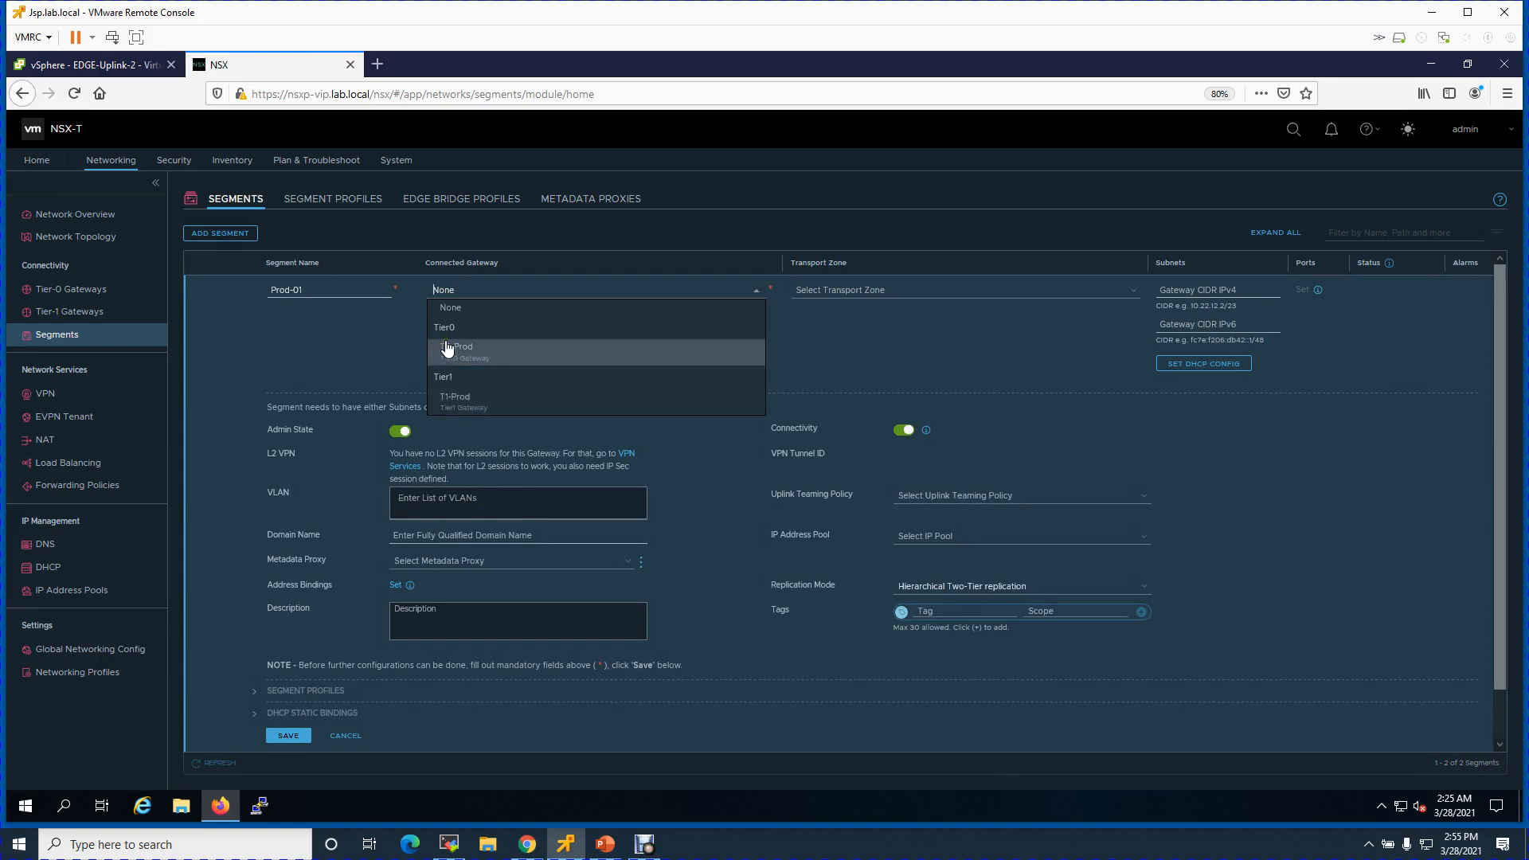
click(453, 406)
click(1127, 290)
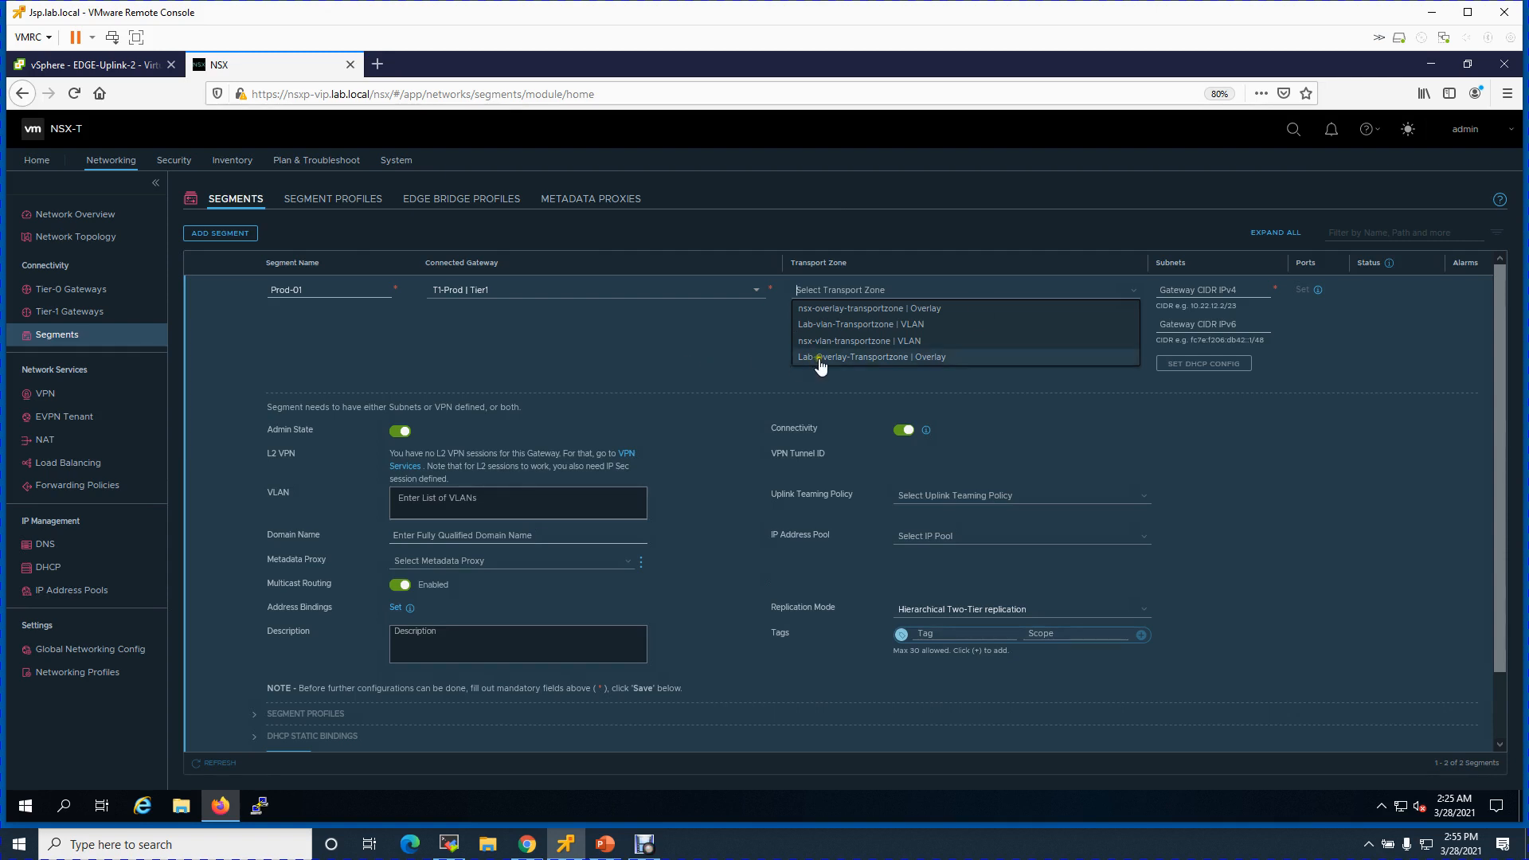
click(890, 358)
- Set the segment's gateway subnet to 10.0.9.1/24 and save it
click(1176, 289)
text(10.0.9.)
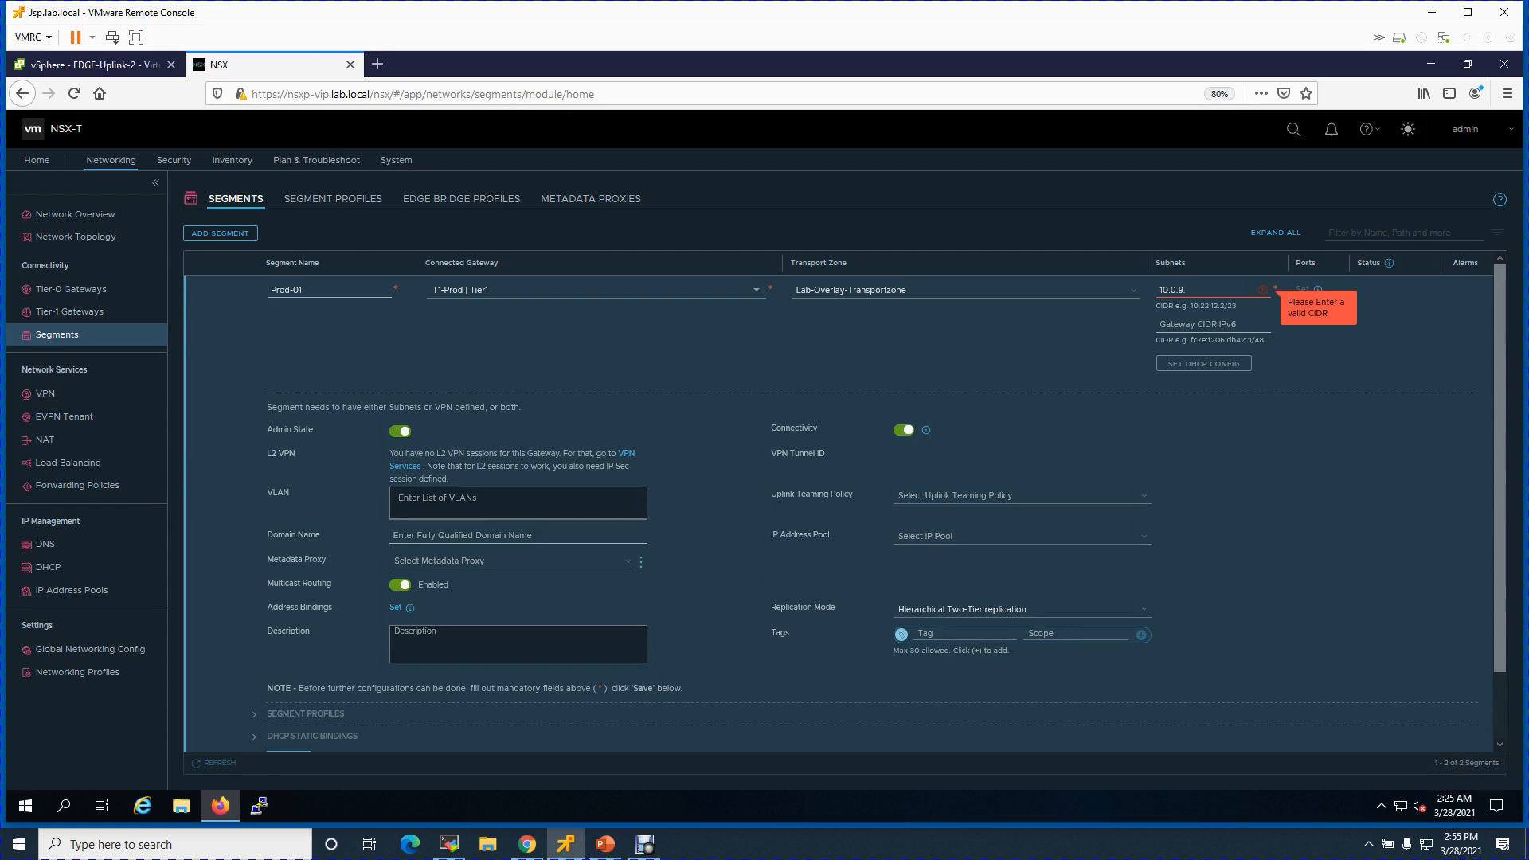
text(1/24)
click(1291, 316)
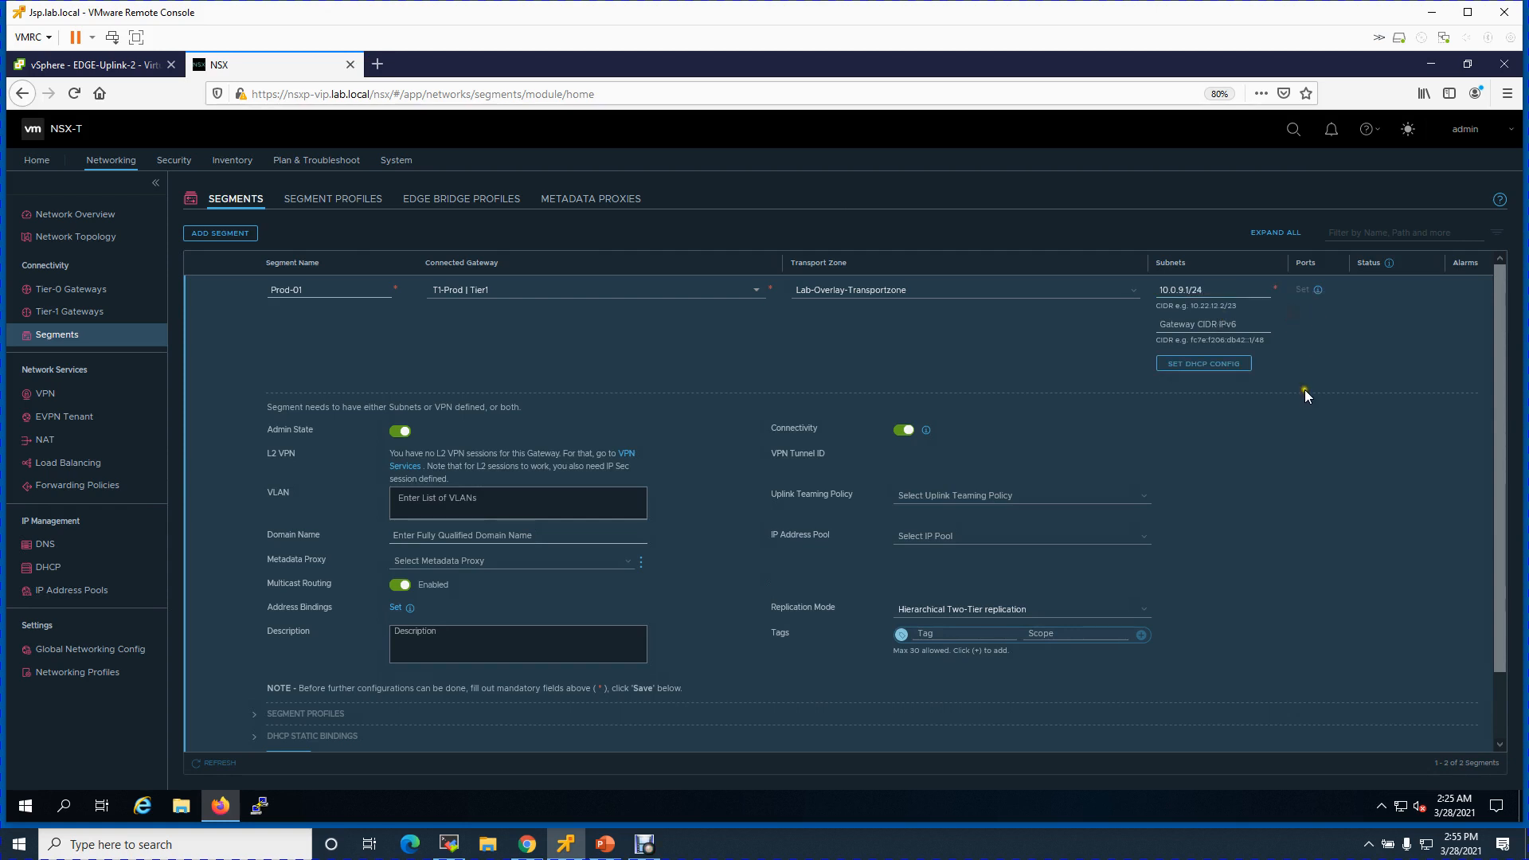
drag(1502, 360, 1479, 496)
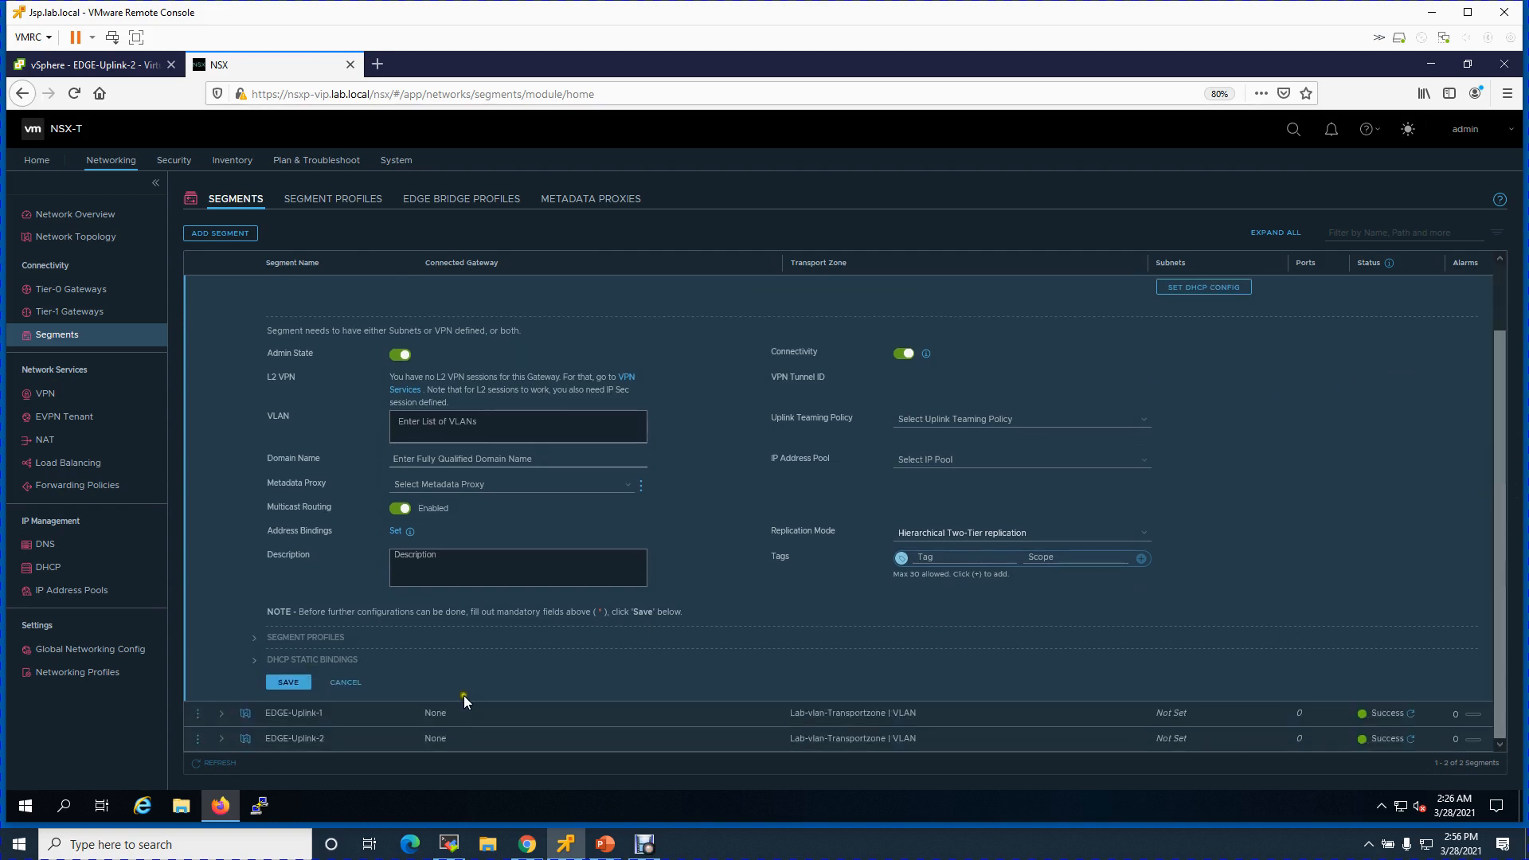
click(288, 682)
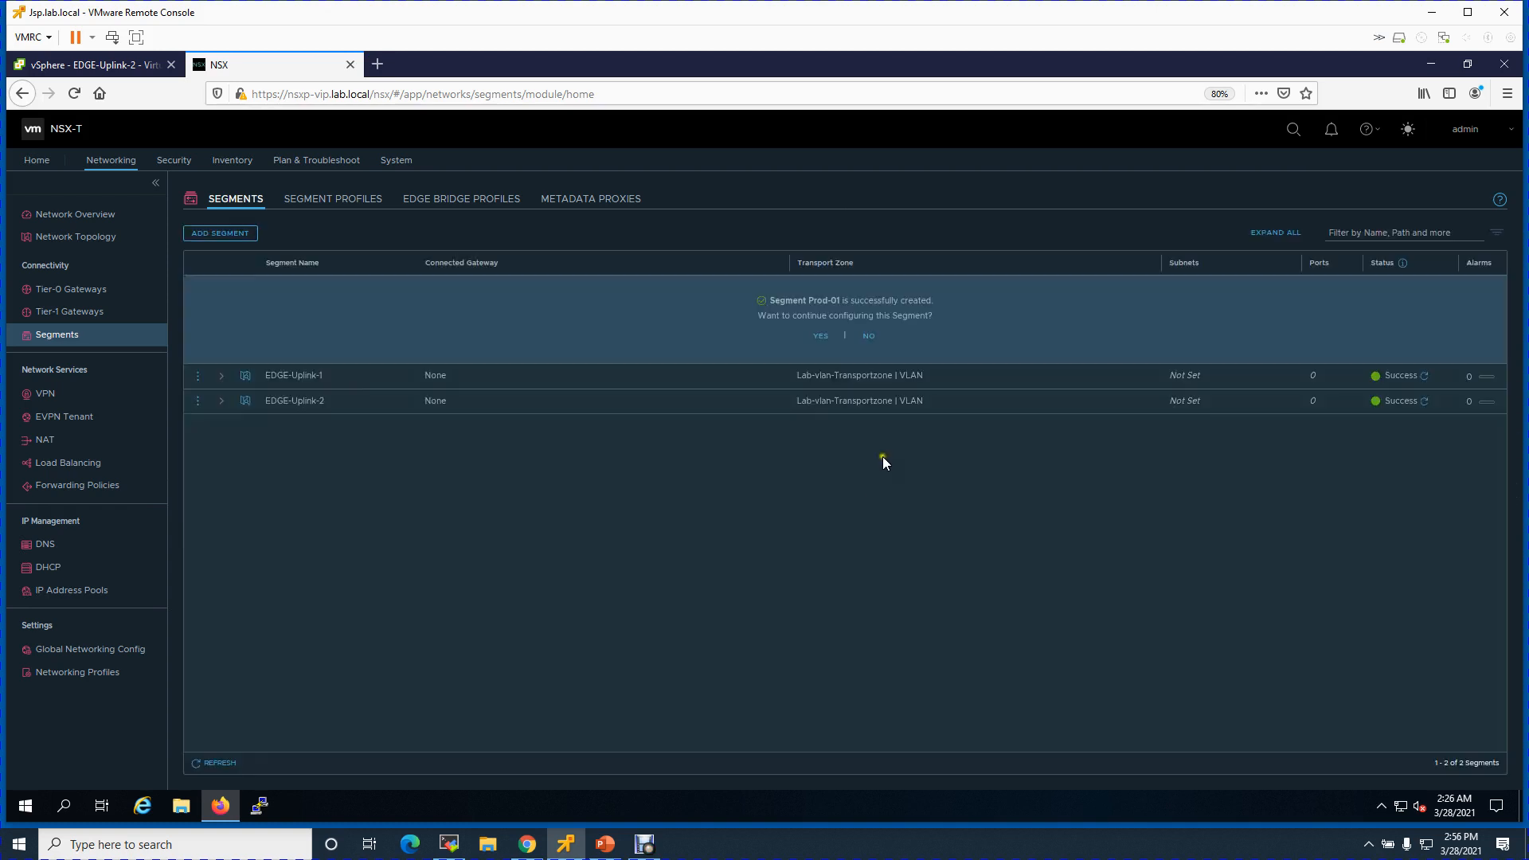
- Decline further Prod-01 configuration, review T1-Prod and T0-Prod, then view the Network Topology diagram
click(873, 336)
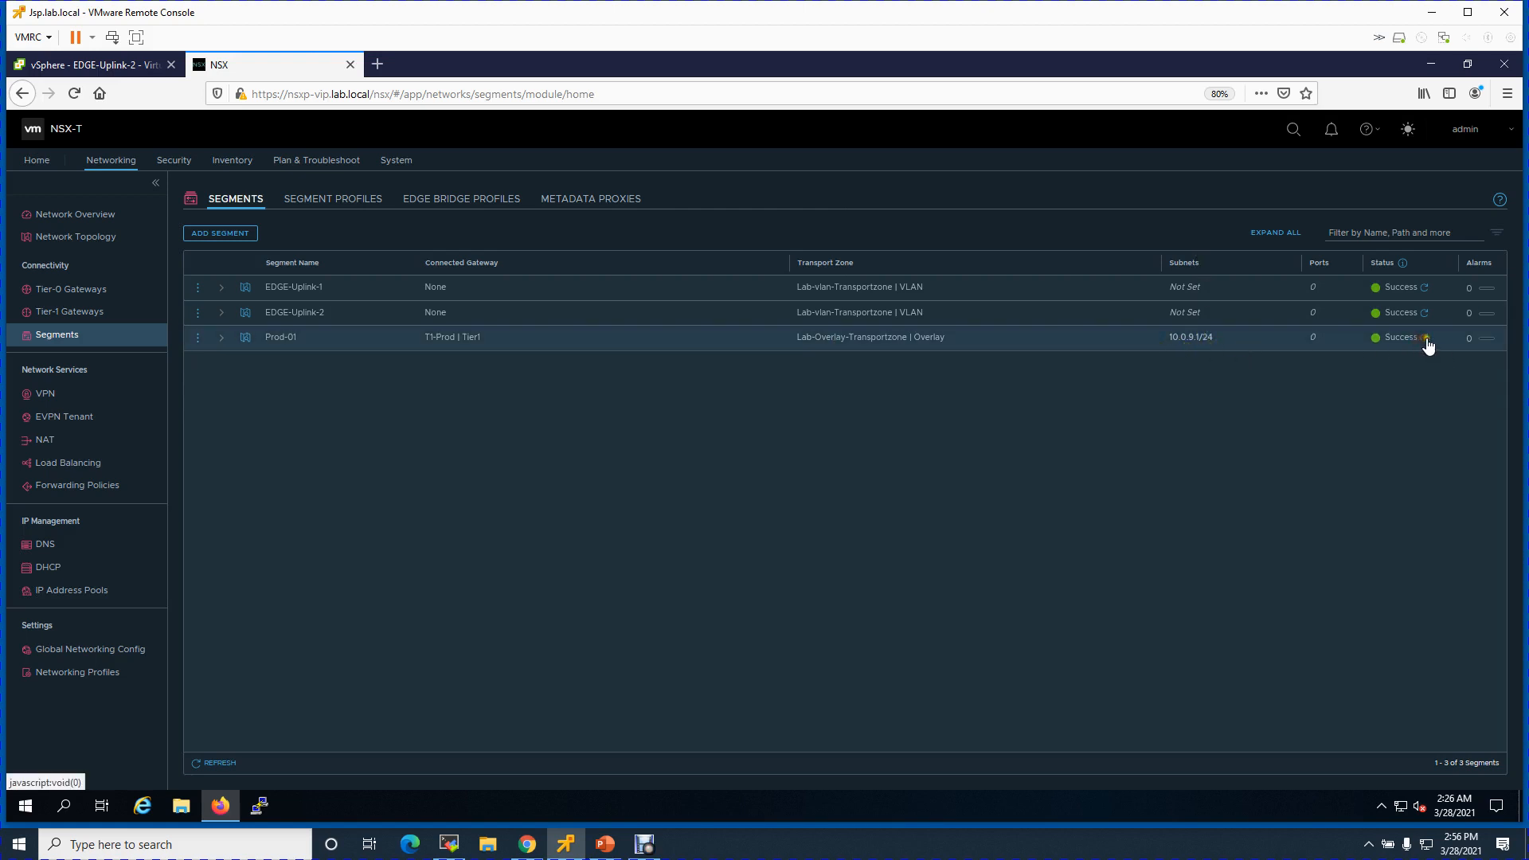
click(853, 444)
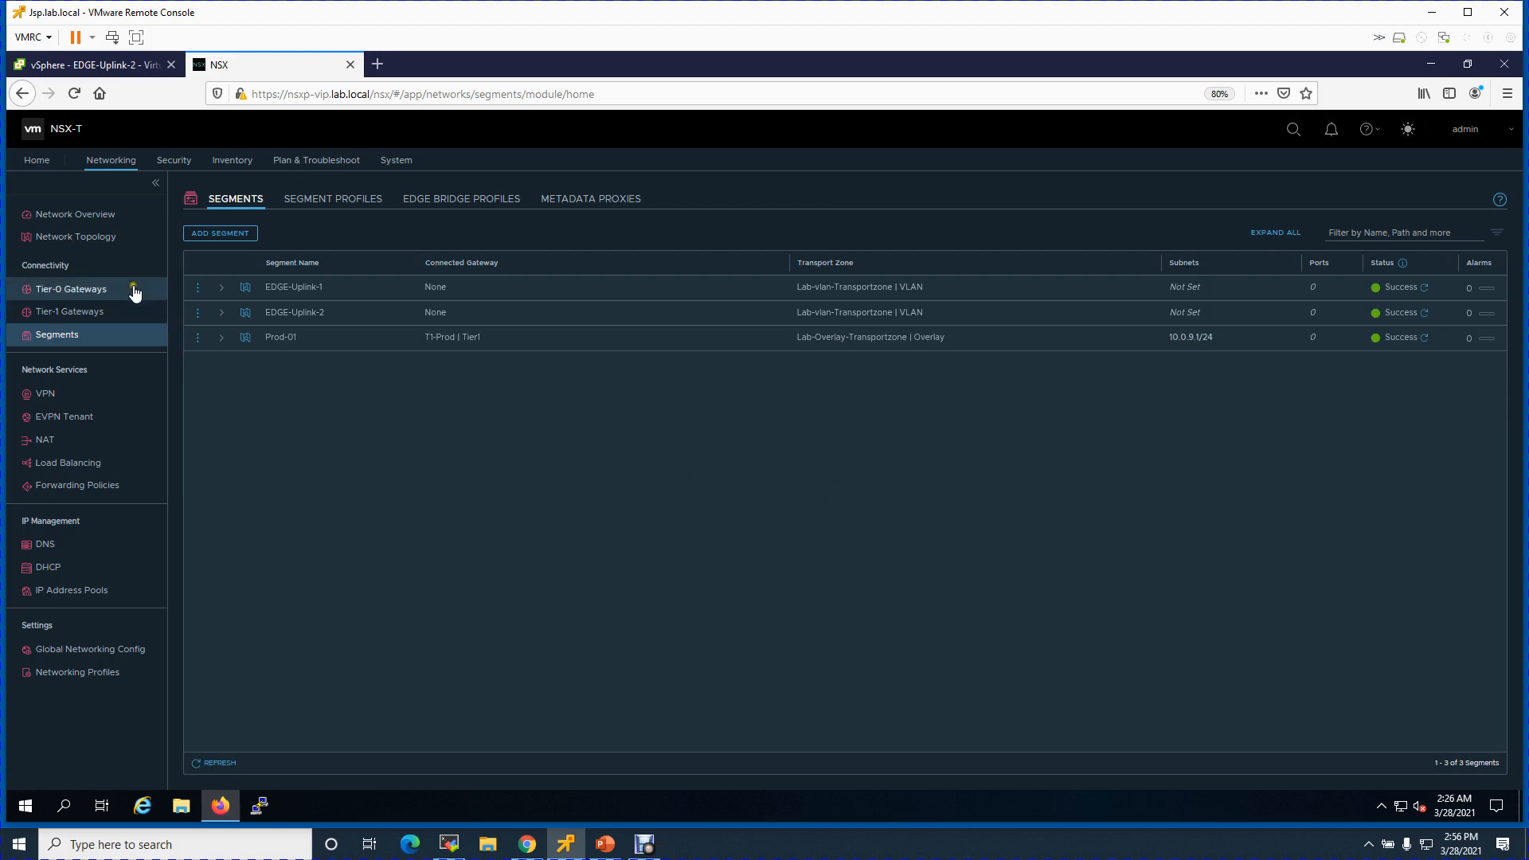
click(80, 311)
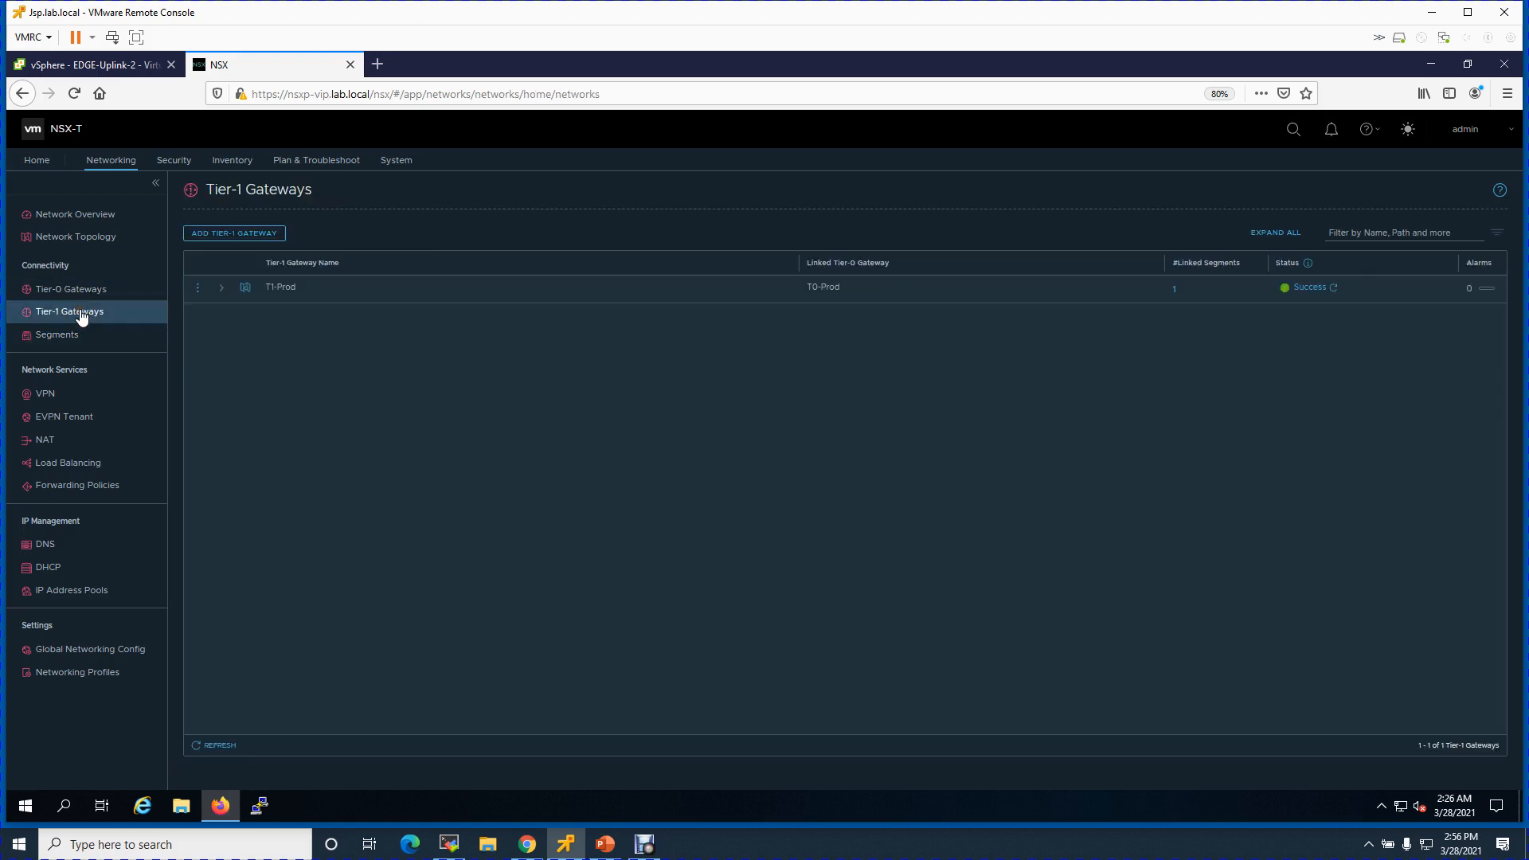
click(94, 292)
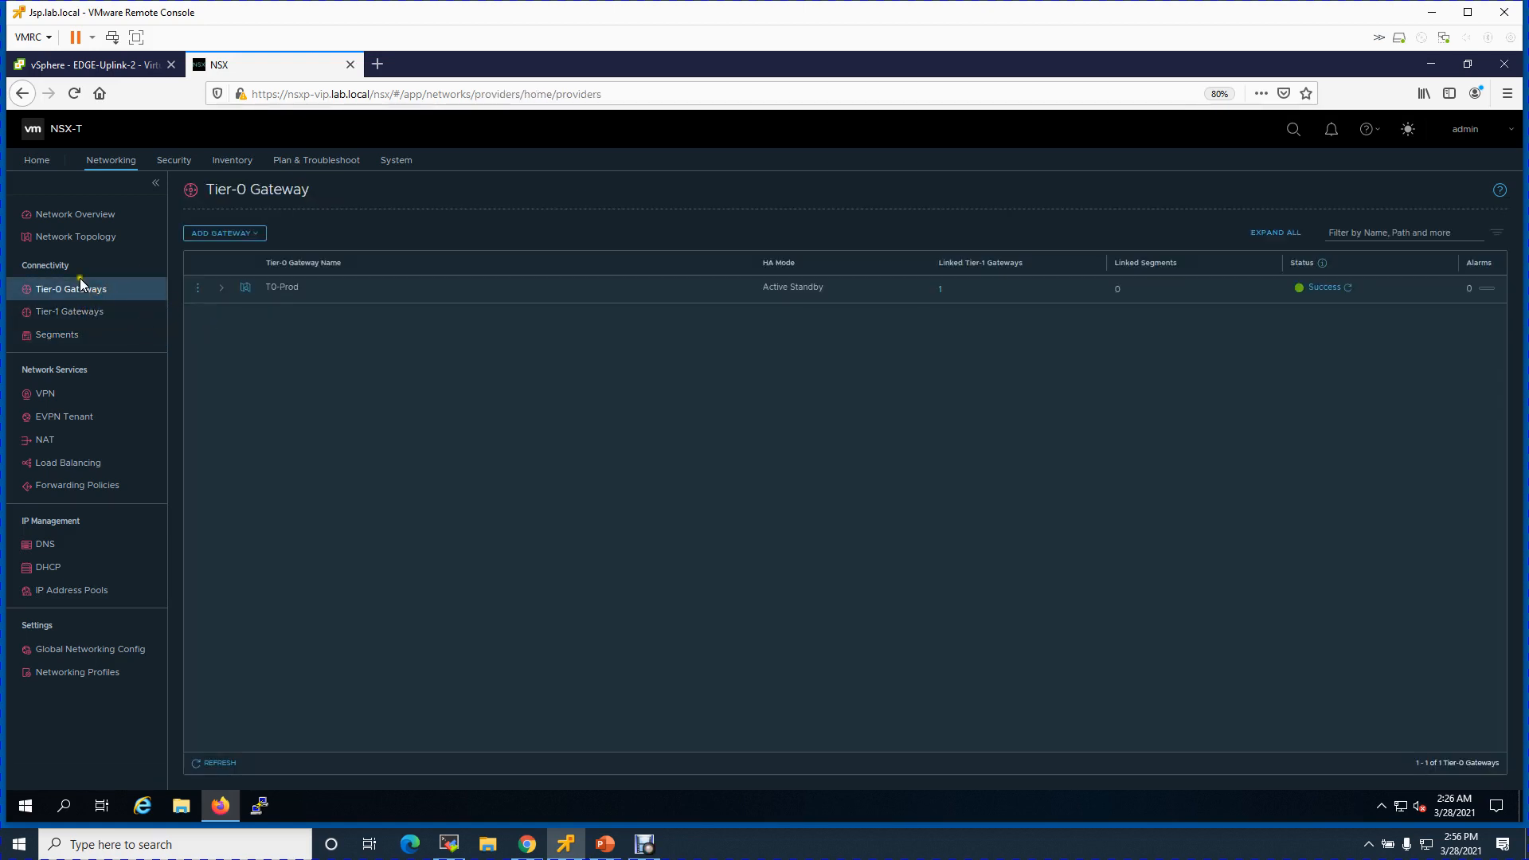
click(81, 239)
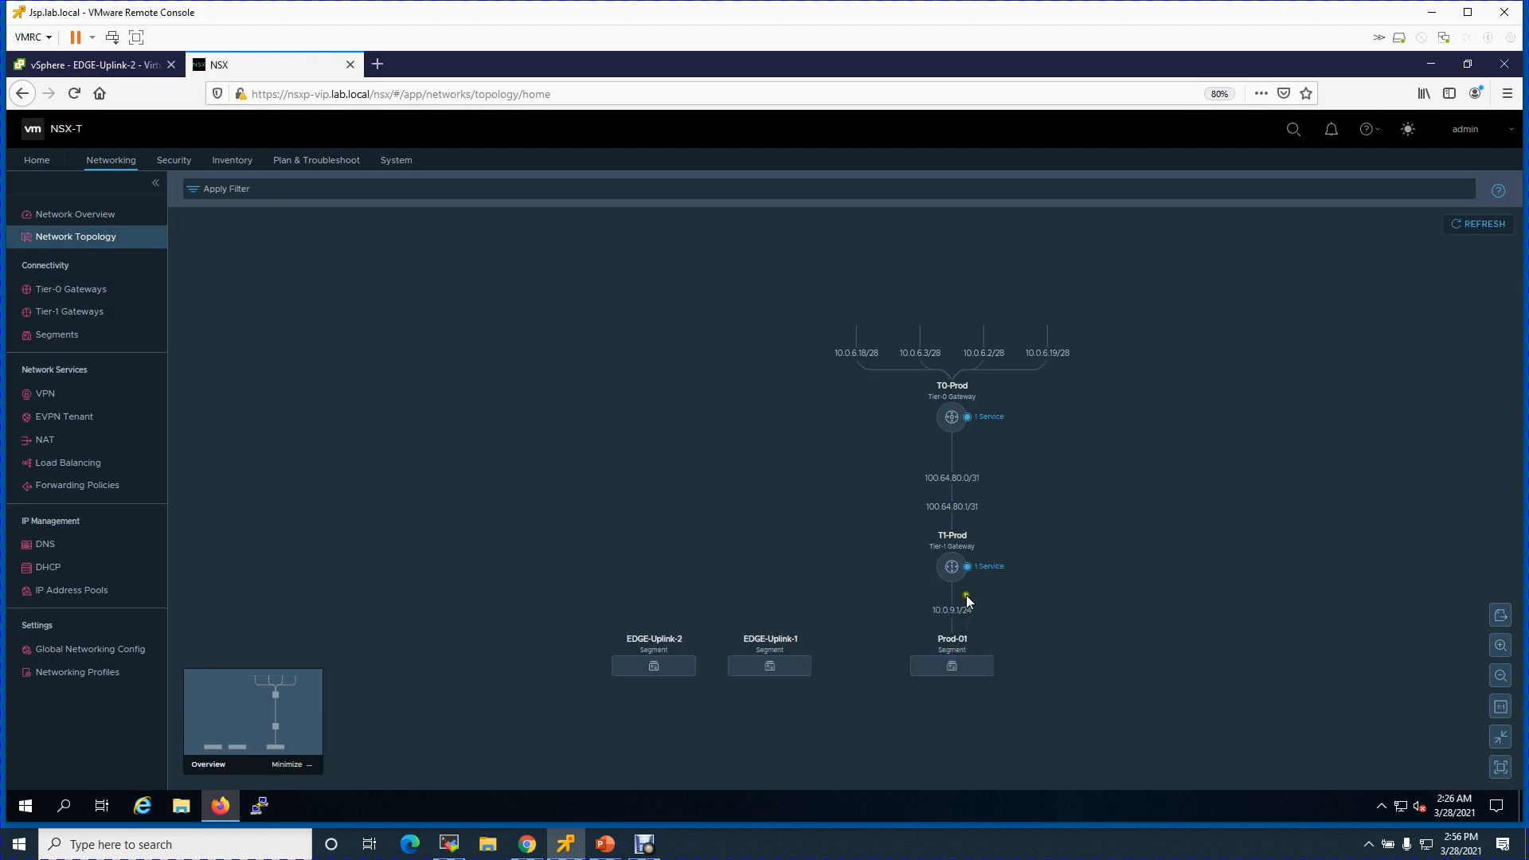
mouse_move(953, 557)
mouse_move(946, 395)
click(984, 417)
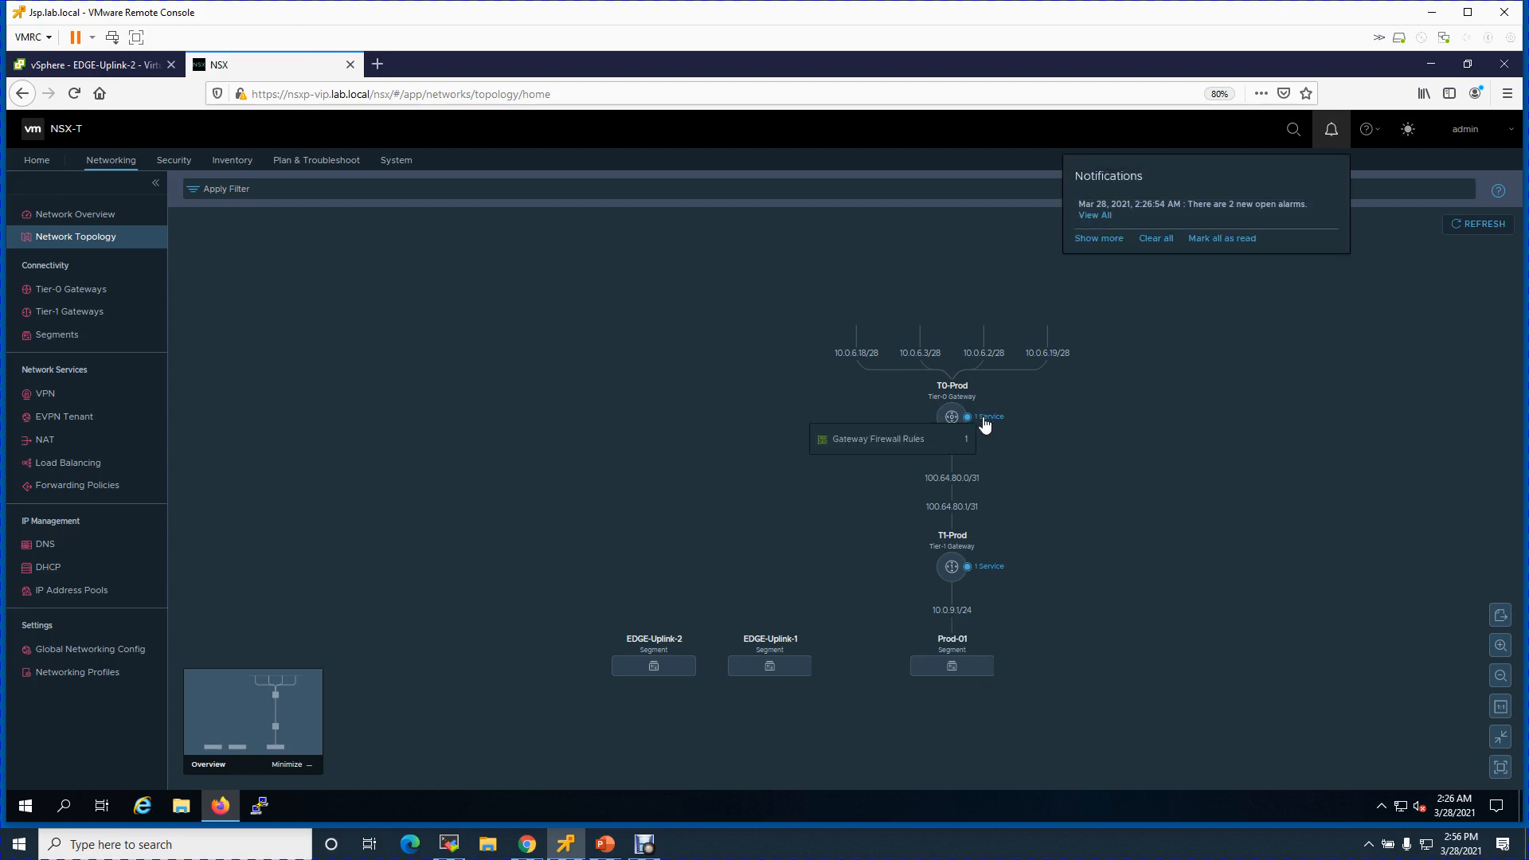
click(984, 573)
mouse_move(987, 575)
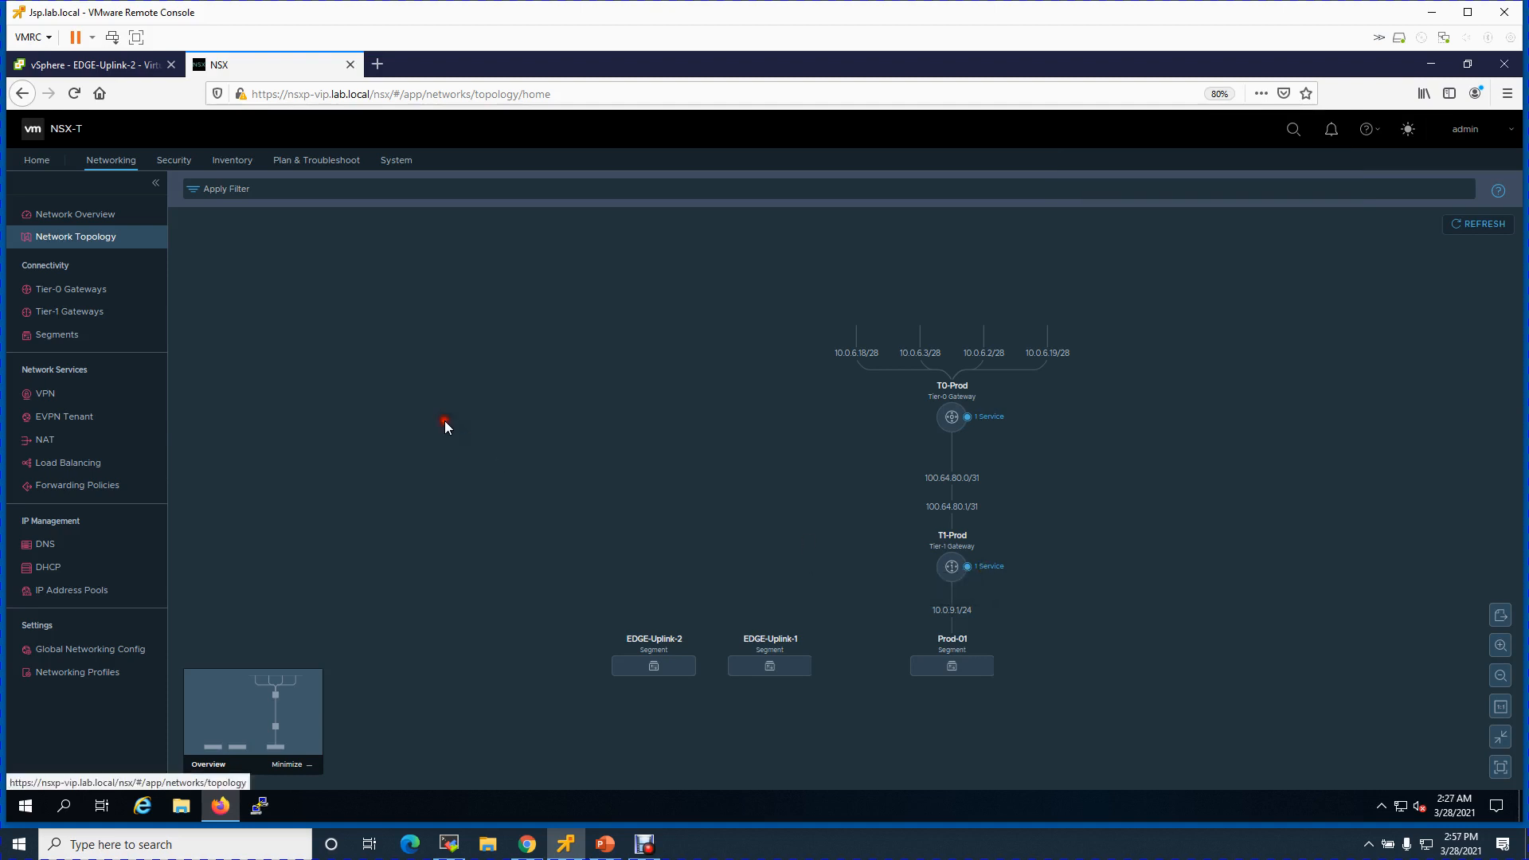
click(1483, 226)
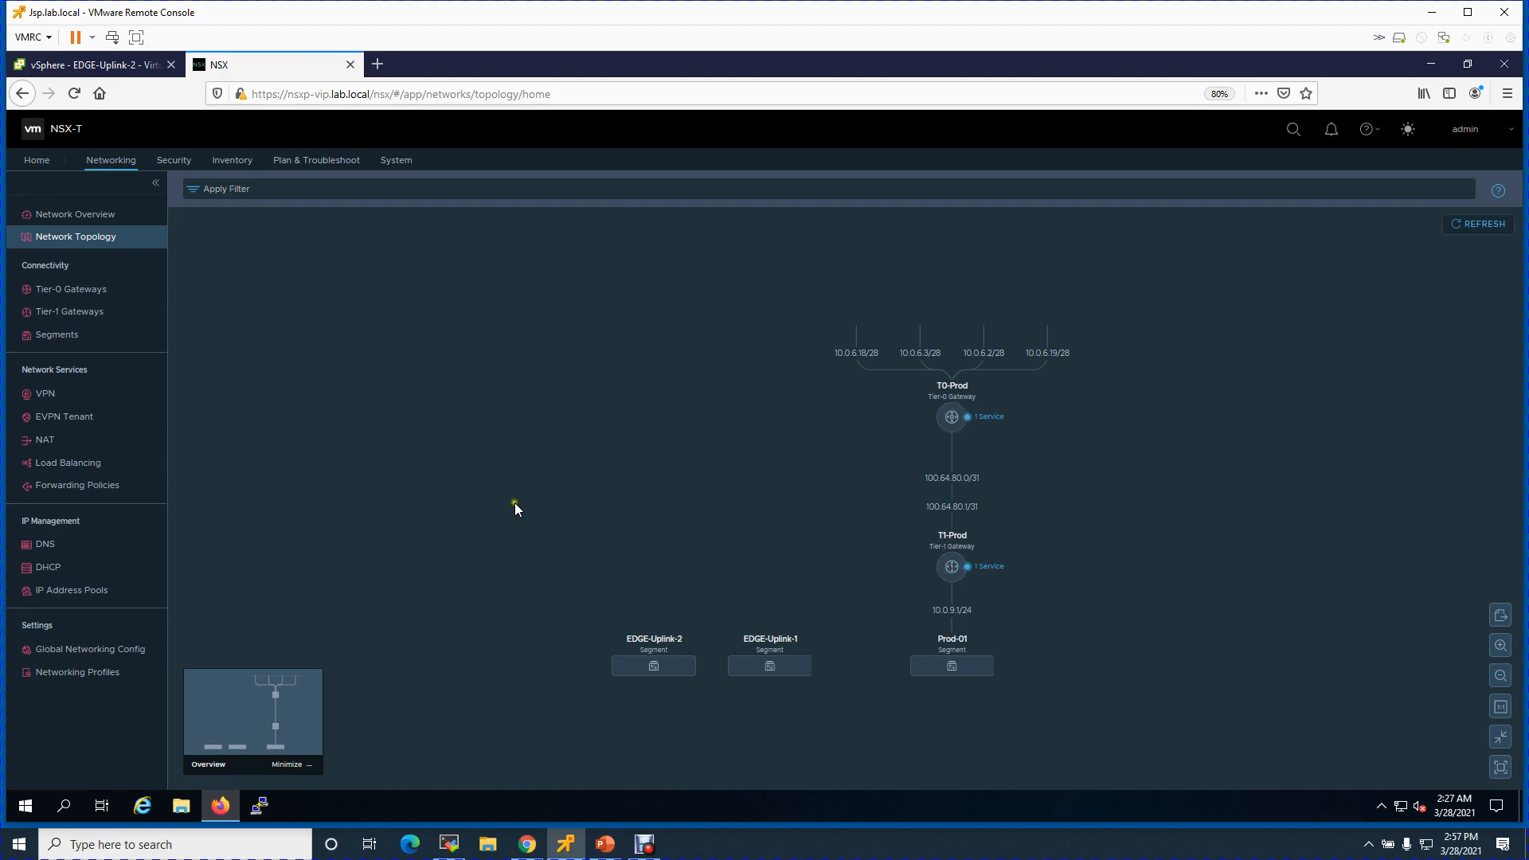
- In vSphere's Hosts and Clusters view, select edgep01.lab.local after briefly checking edgep02
click(116, 64)
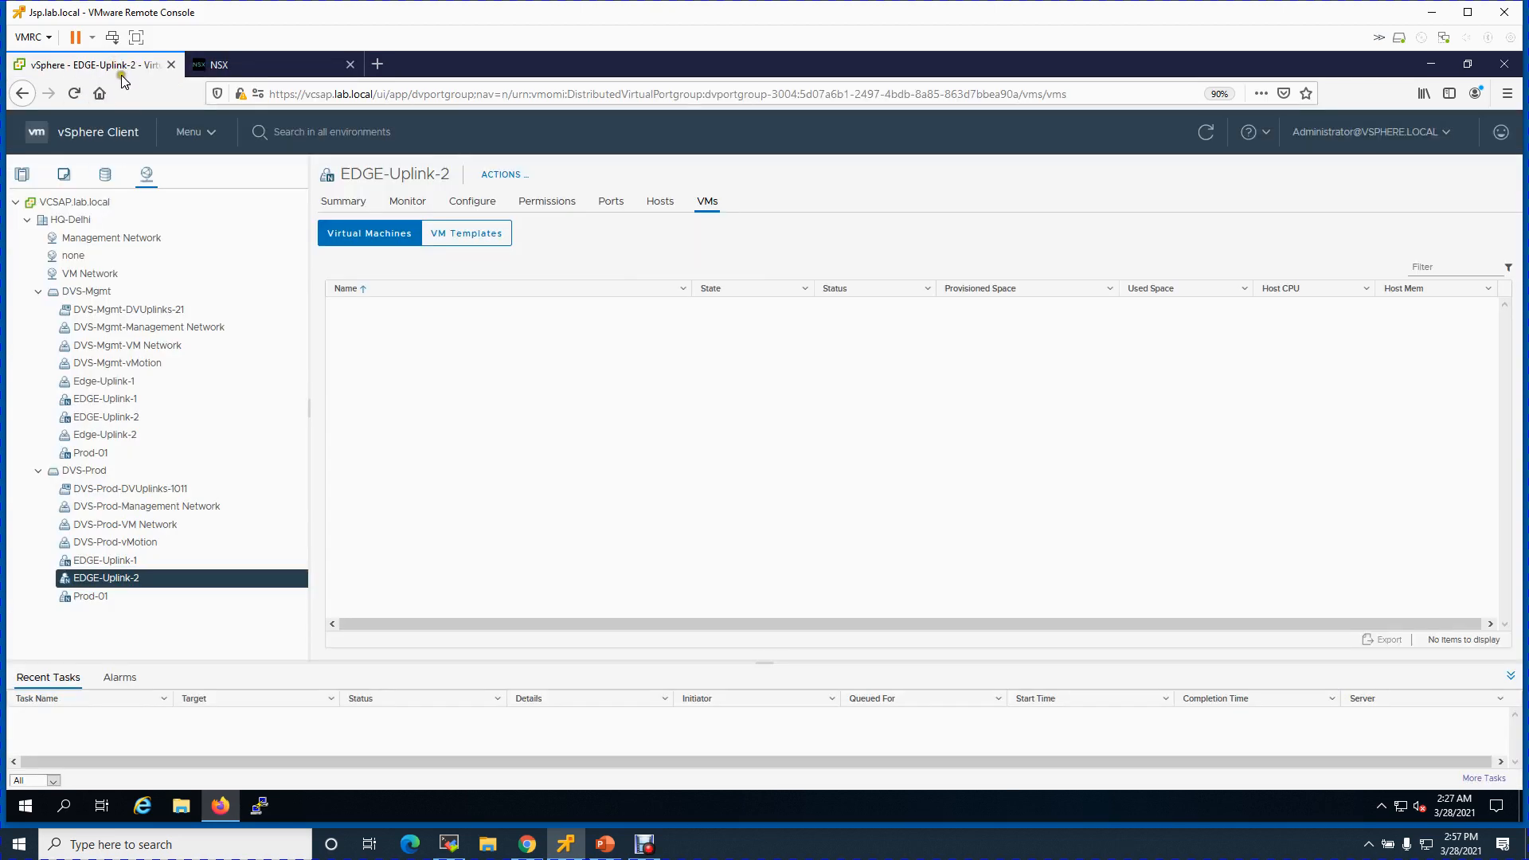
click(21, 173)
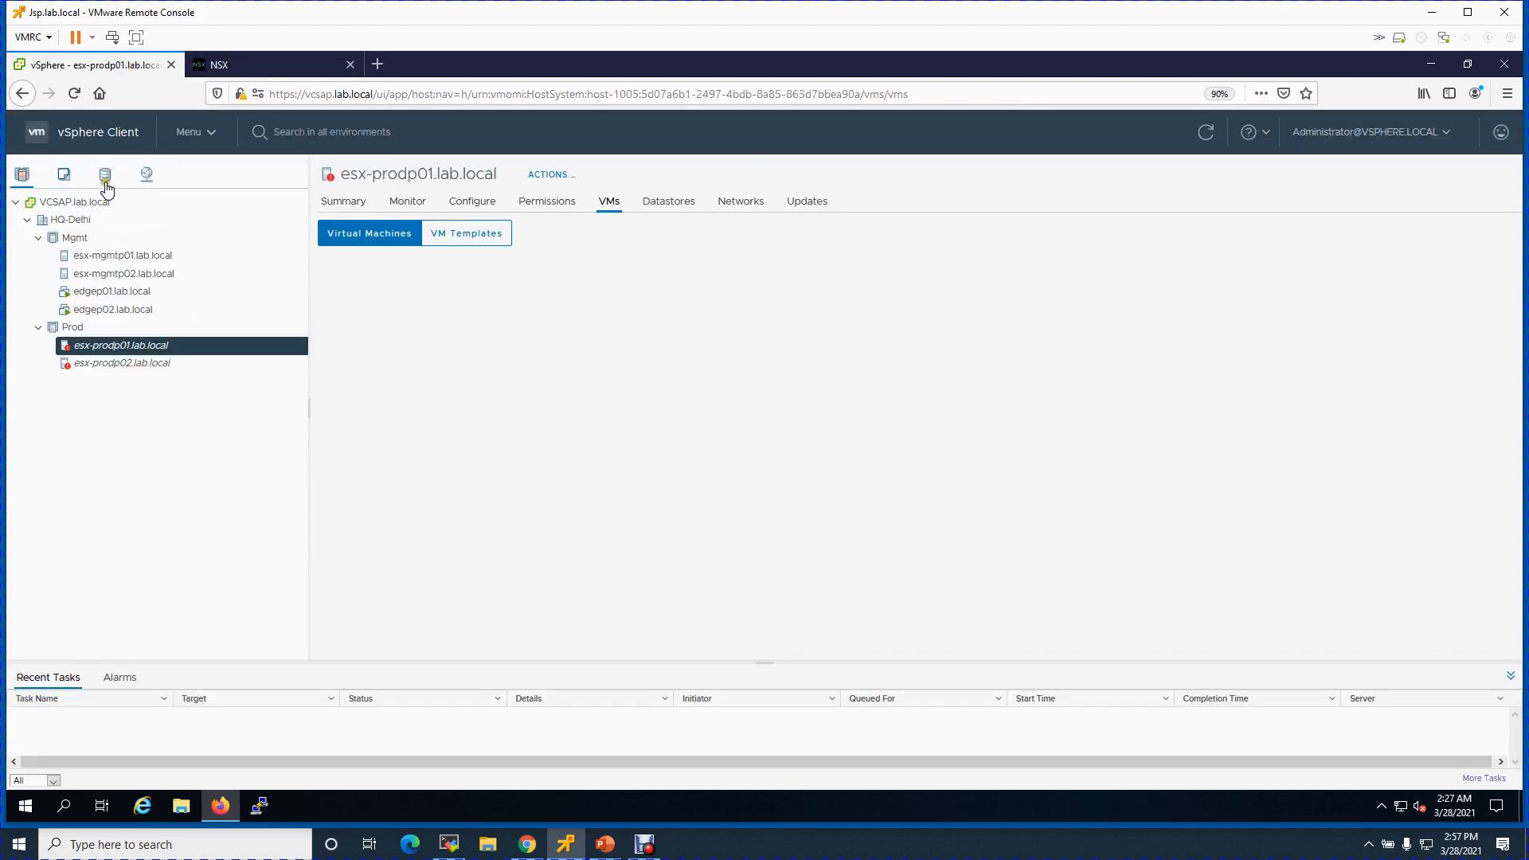
click(100, 291)
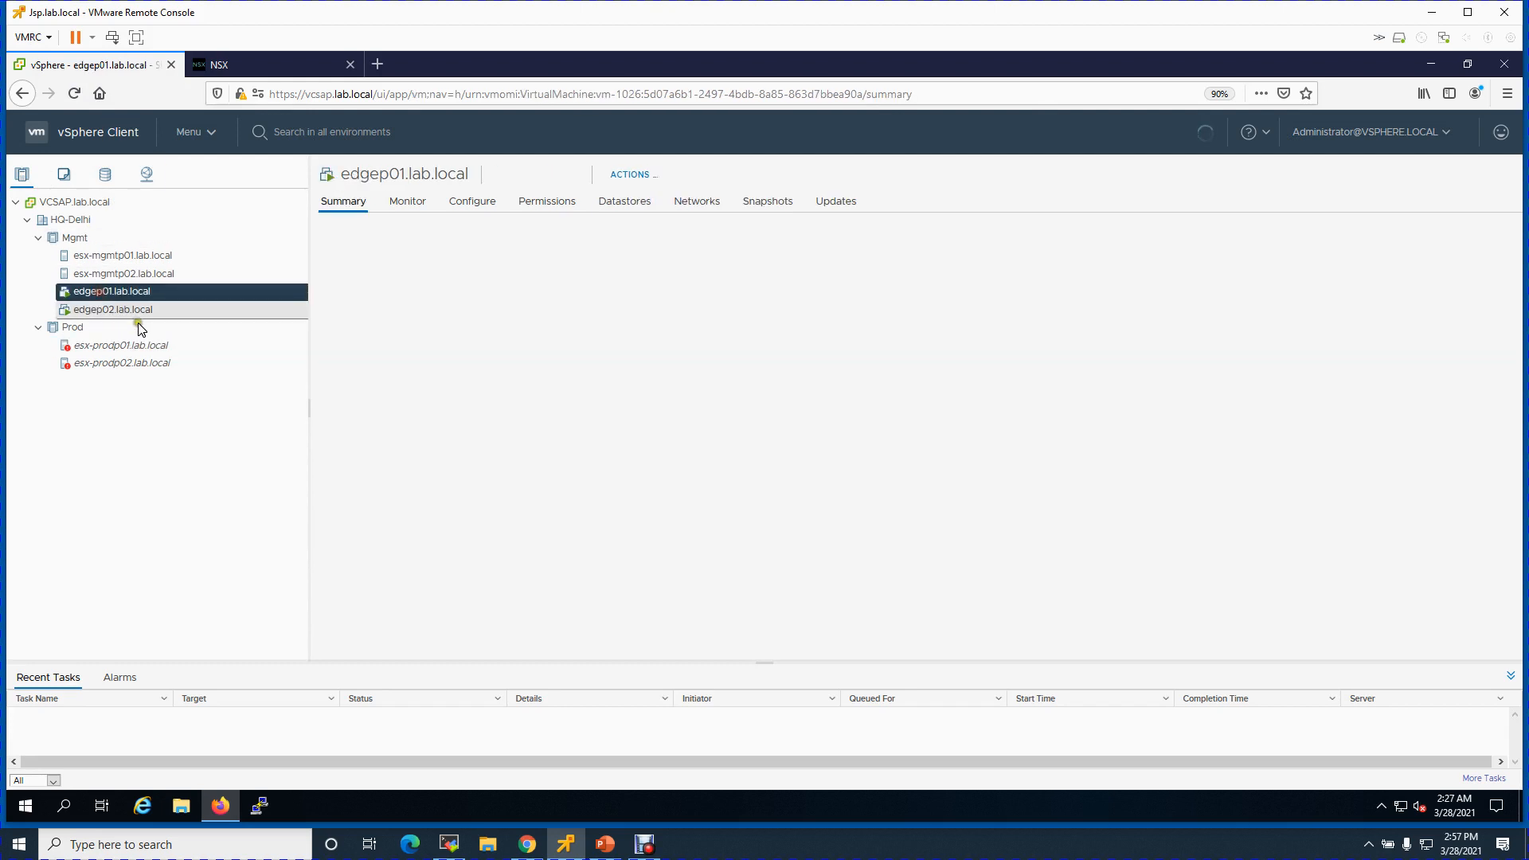
click(119, 311)
click(151, 293)
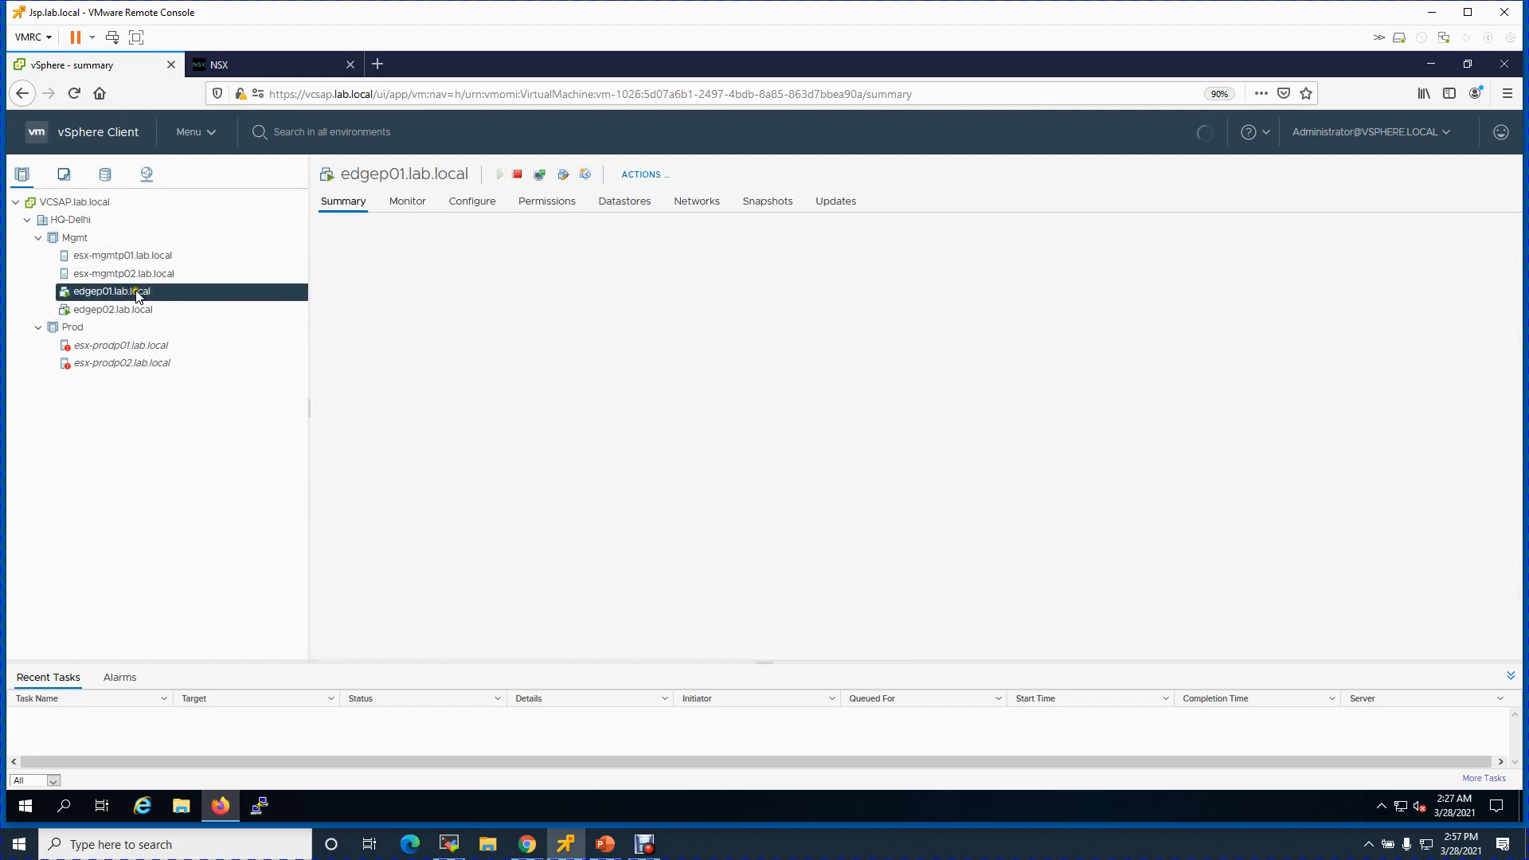
- Open a PuTTY SSH connection using the saved edgep01 session
click(259, 806)
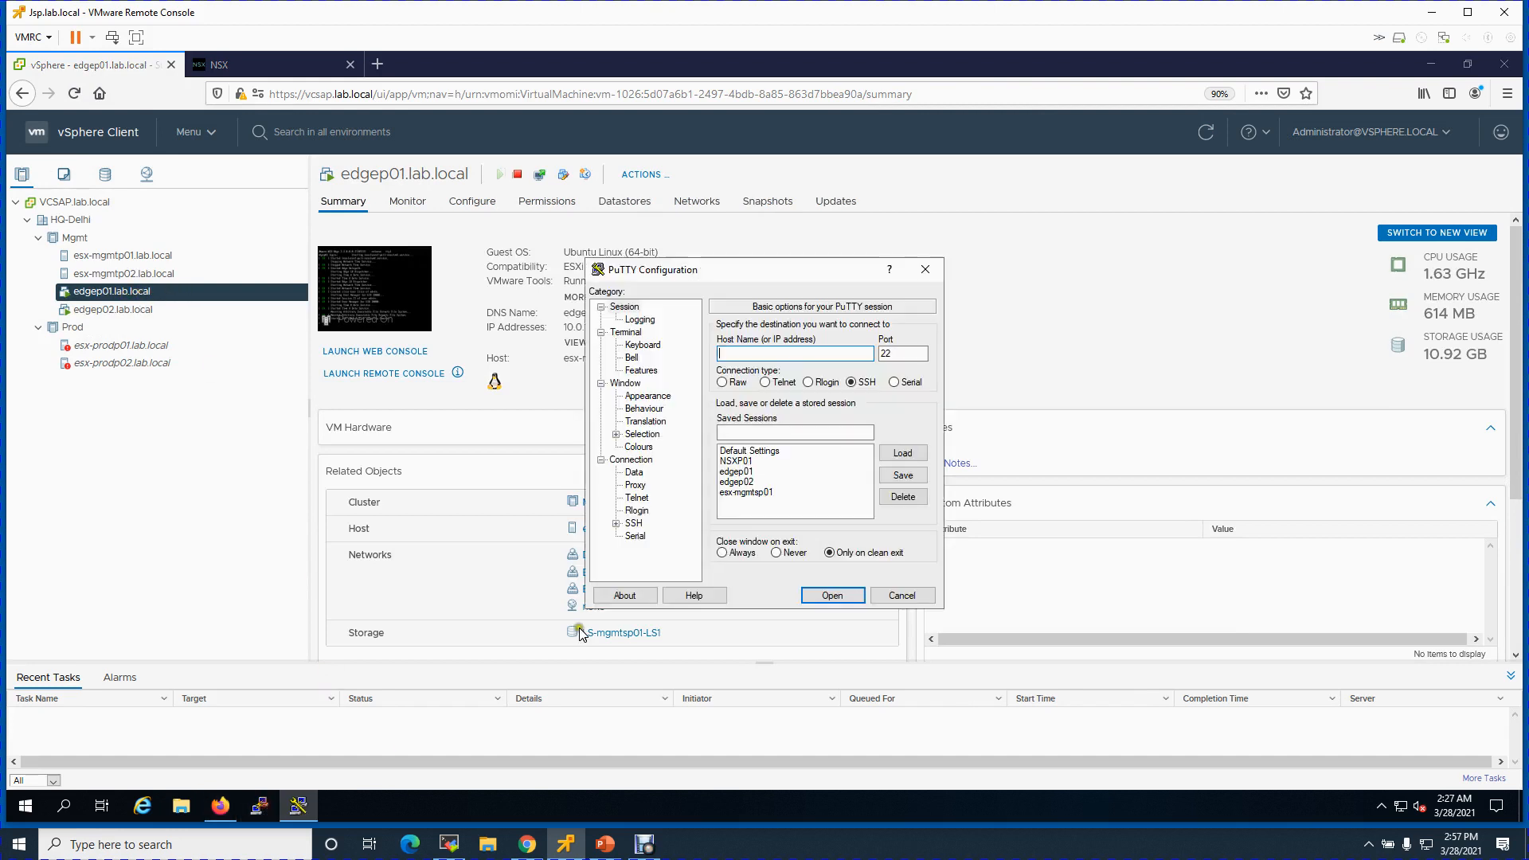
click(749, 472)
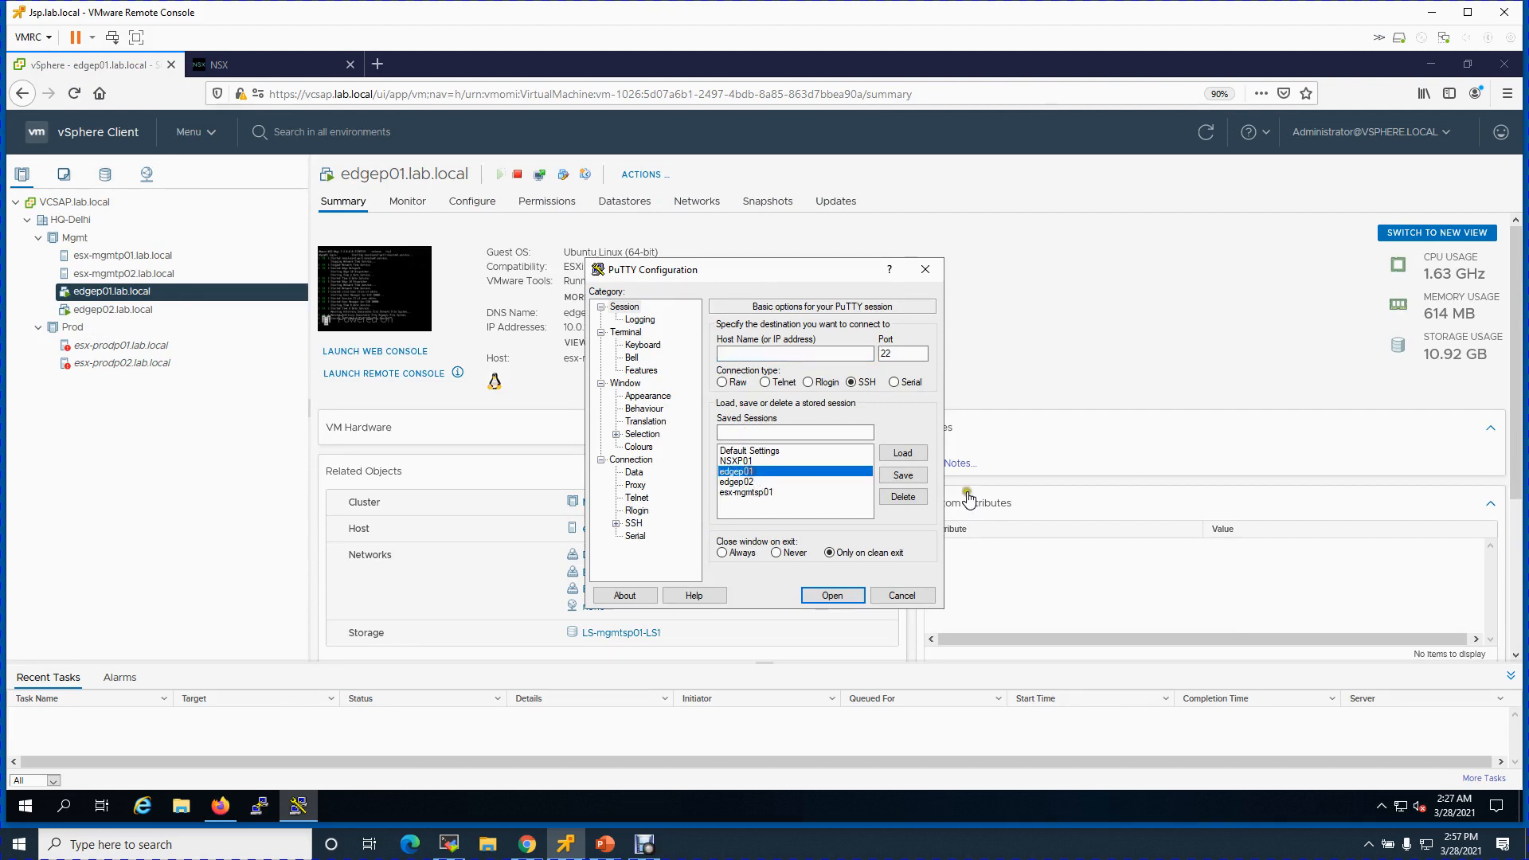
click(903, 454)
click(821, 595)
- Log in to the edgep01 edge node with the admin username and password
click(370, 321)
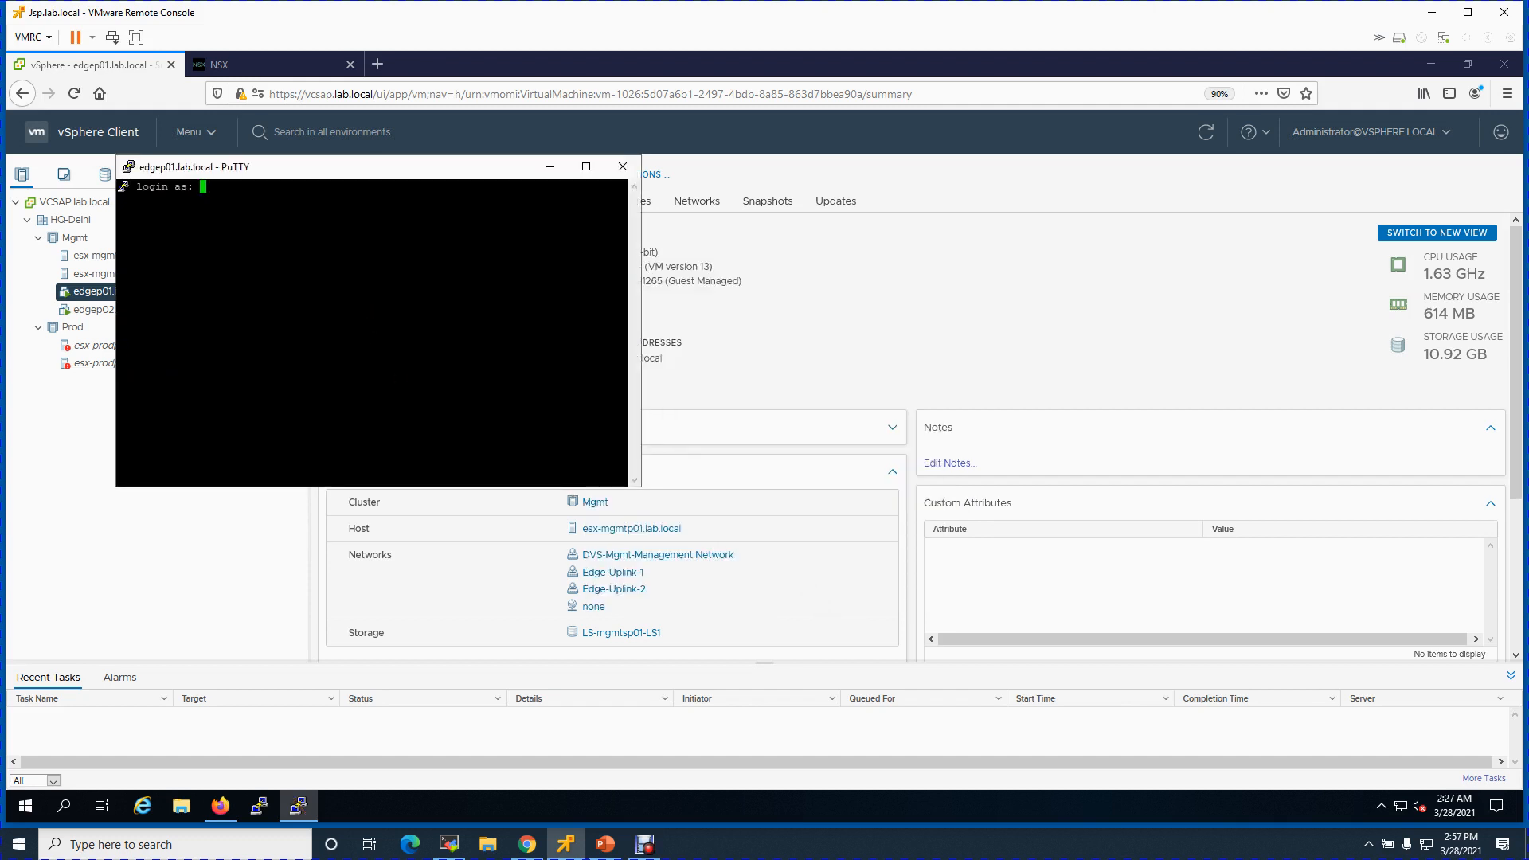
text(admin)
key(Return)
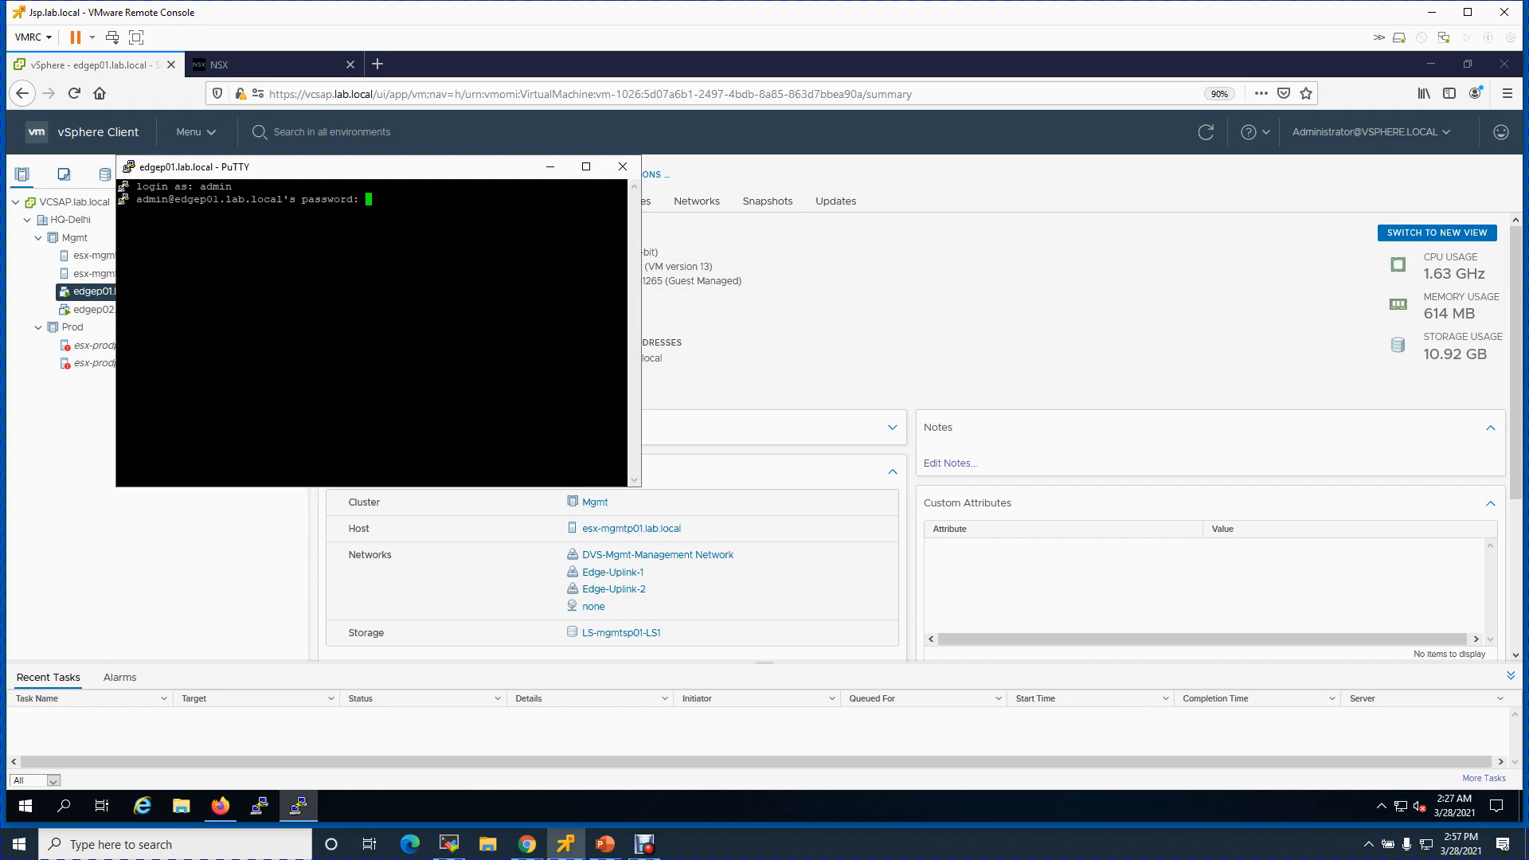
key(Return)
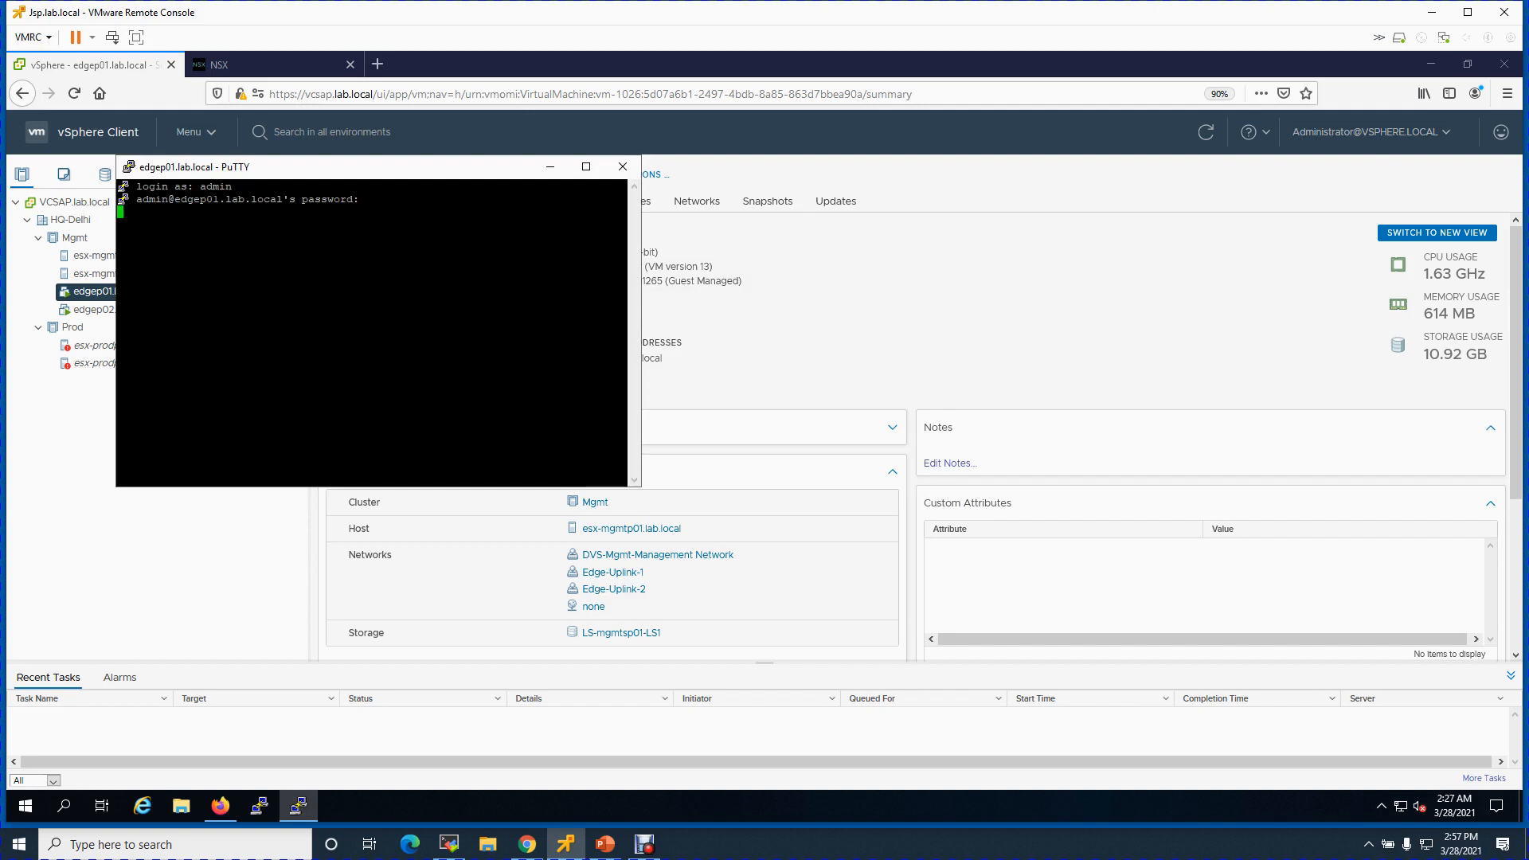